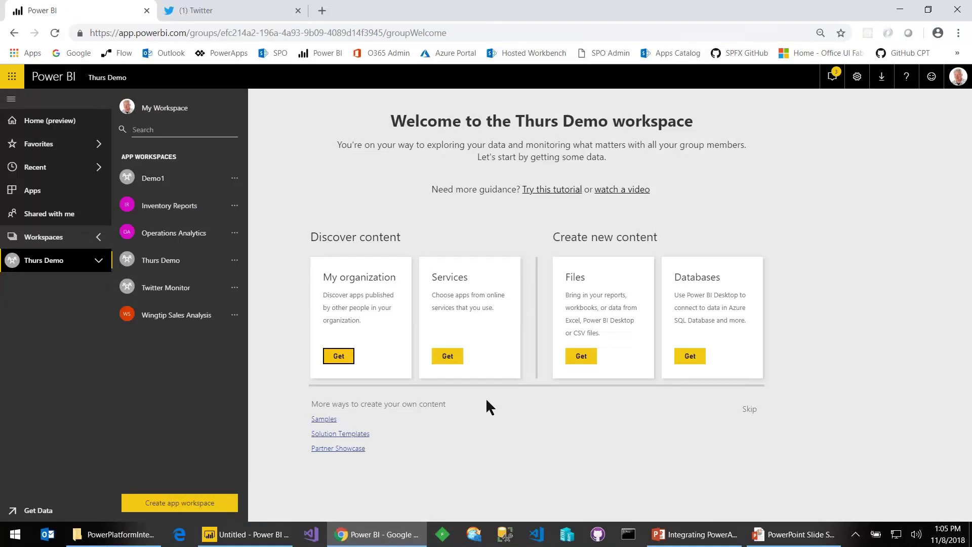
# Step: Check the management options of the Wingtip Sales Analysis workspace, and view the Thurs Demo workspace settings without changing them
pyautogui.click(235, 315)
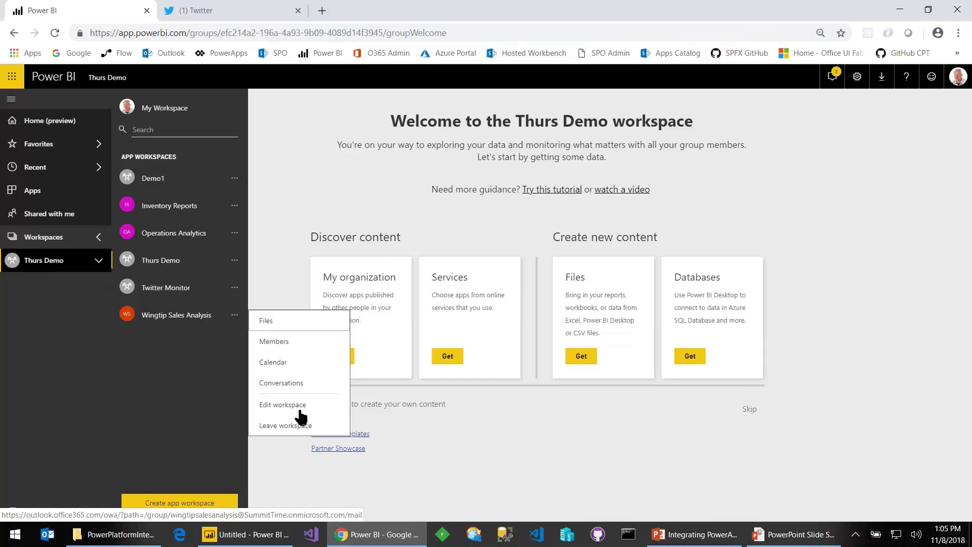
pyautogui.click(166, 399)
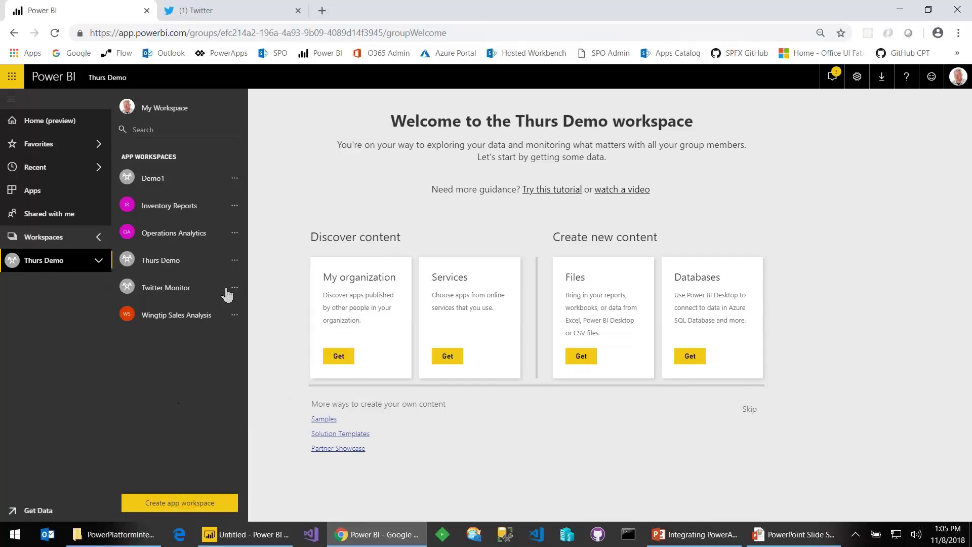
pyautogui.click(234, 261)
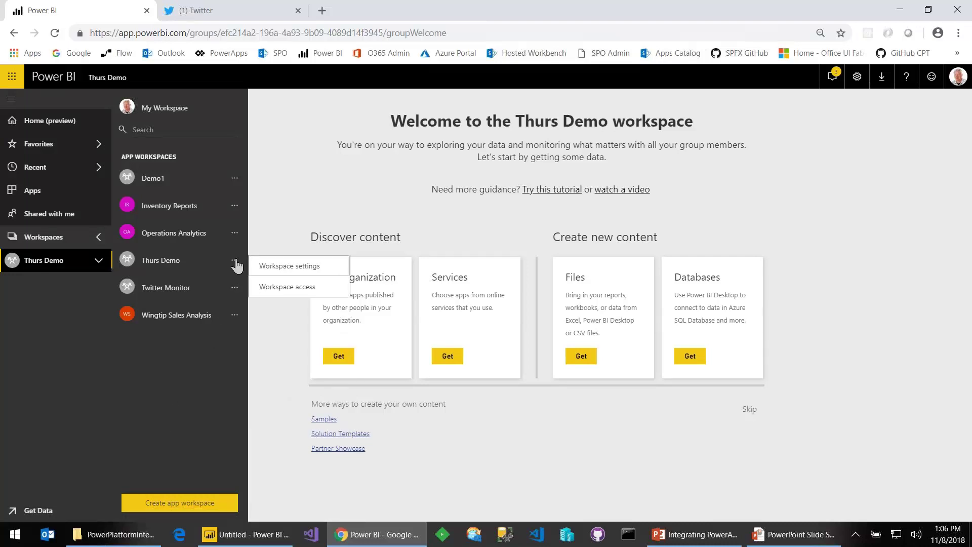
pyautogui.click(300, 273)
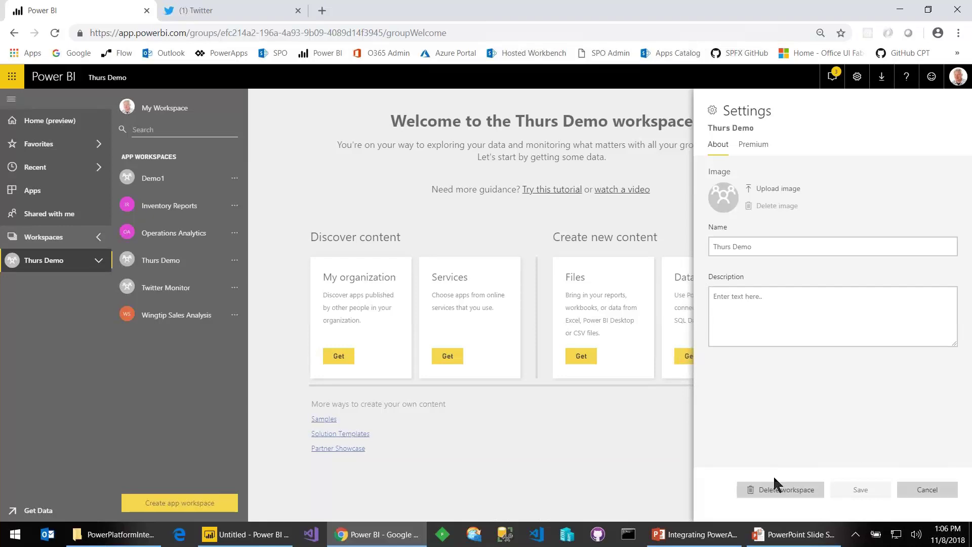
pyautogui.click(927, 491)
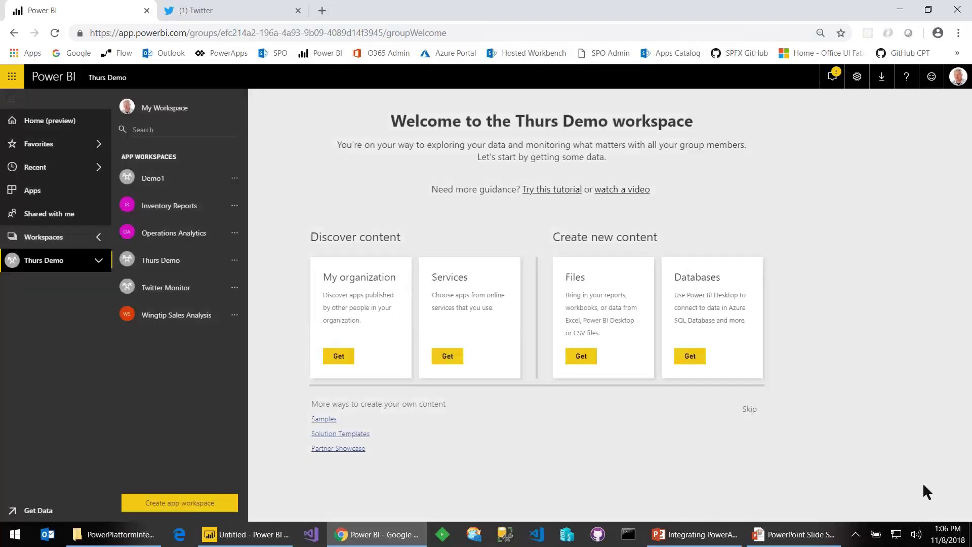
# Step: Review who has access to the Thurs Demo workspace and which permission roles can be assigned, adding nobody
pyautogui.click(234, 261)
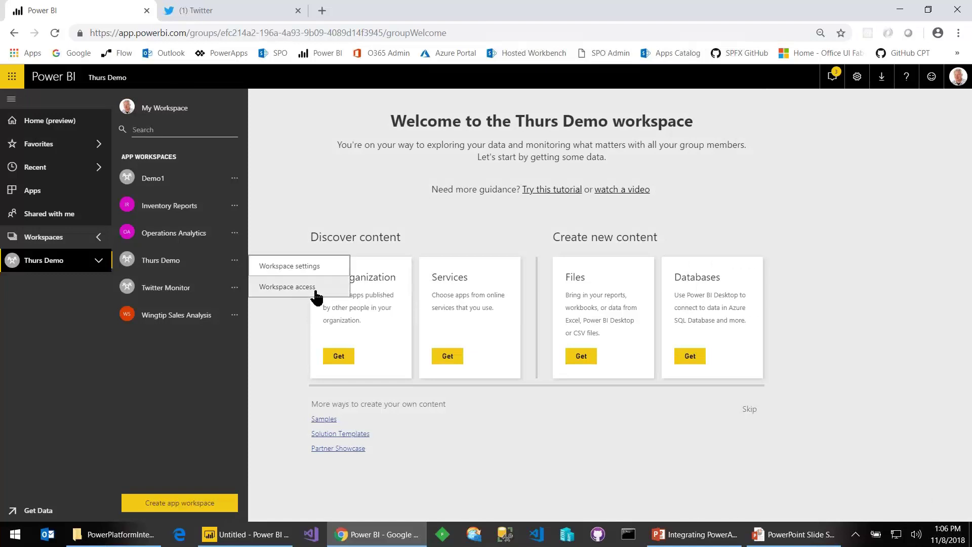
pyautogui.click(287, 287)
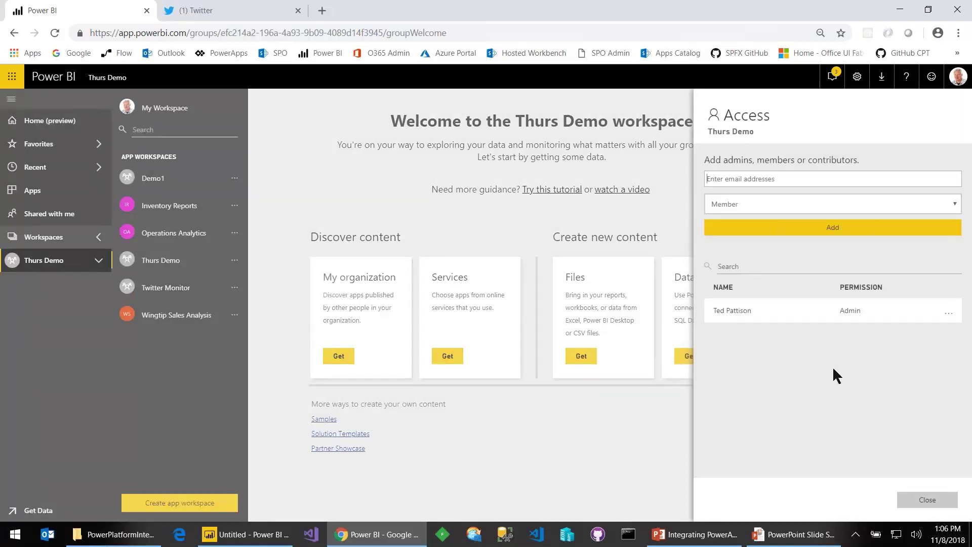
pyautogui.click(954, 205)
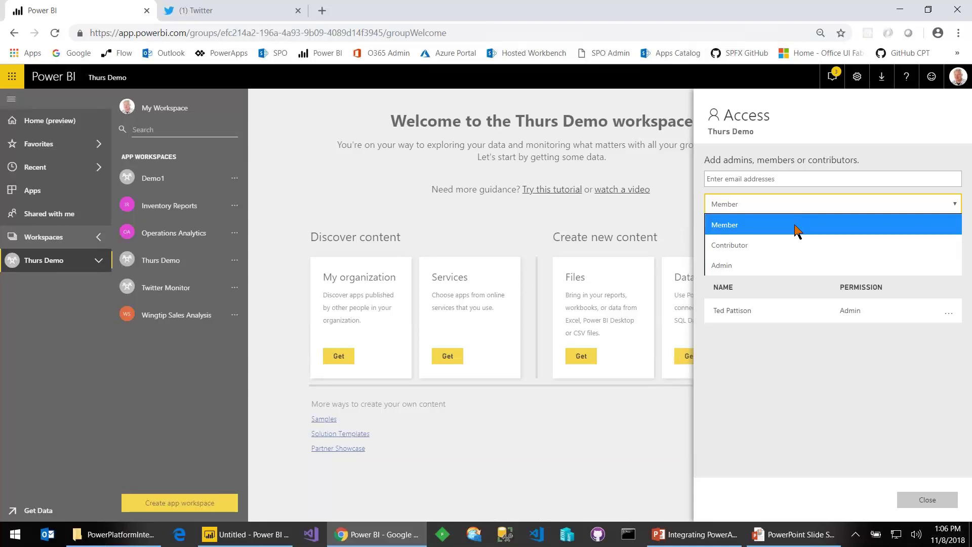
pyautogui.click(927, 500)
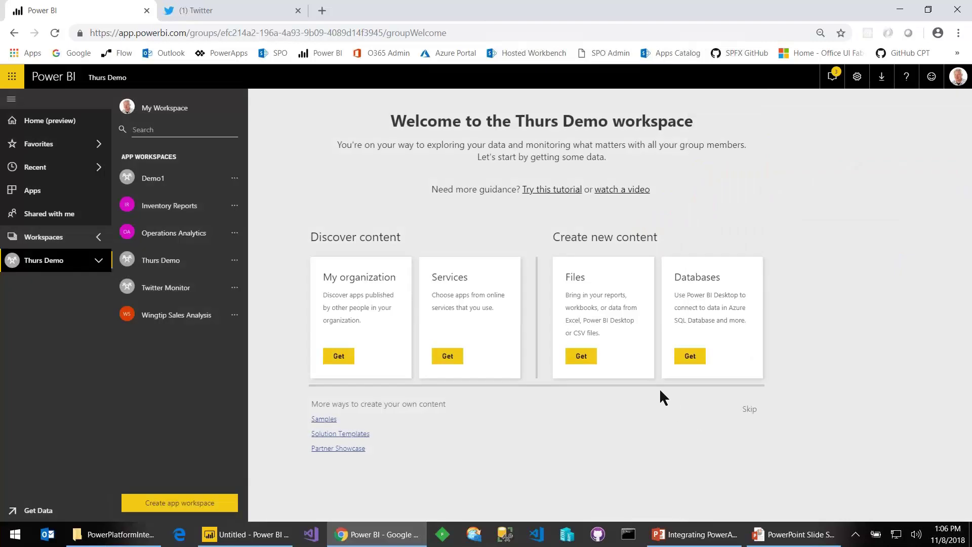
# Step: Go by way of the PowerPoint slide show to File Explorer and open Wingtip Sales Analysis.pbix in a maximized Power BI Desktop window
pyautogui.click(788, 535)
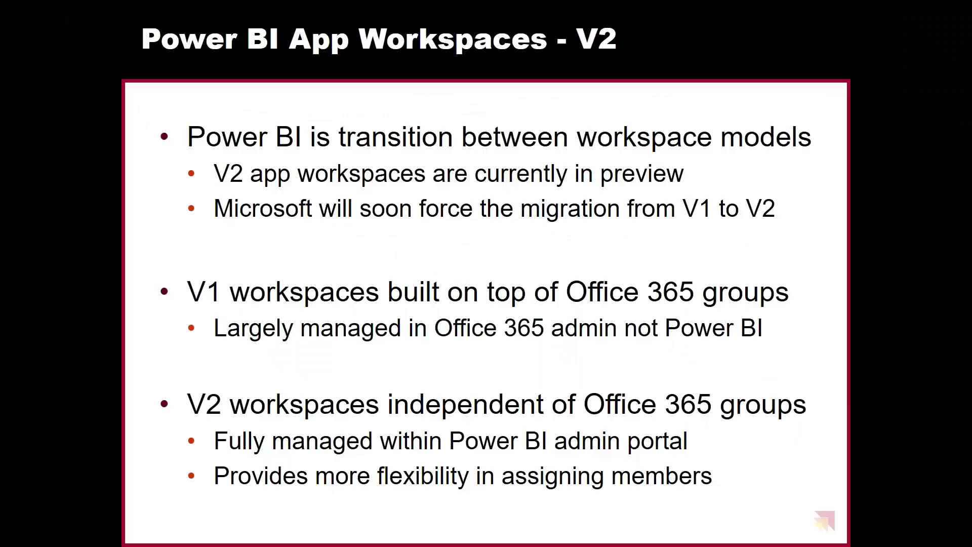
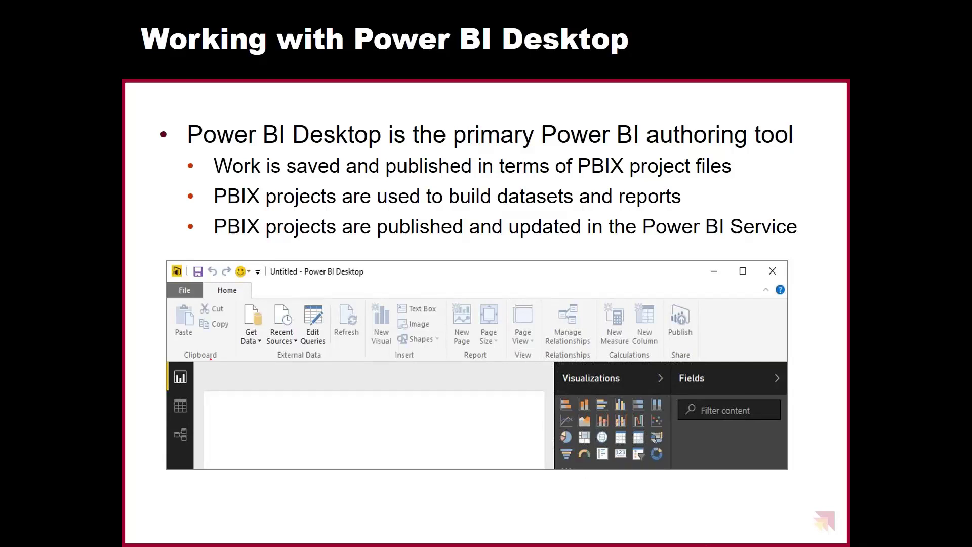
pyautogui.hotkey('alt', 'Tab')
pyautogui.press('Tab')
pyautogui.press('Tab')
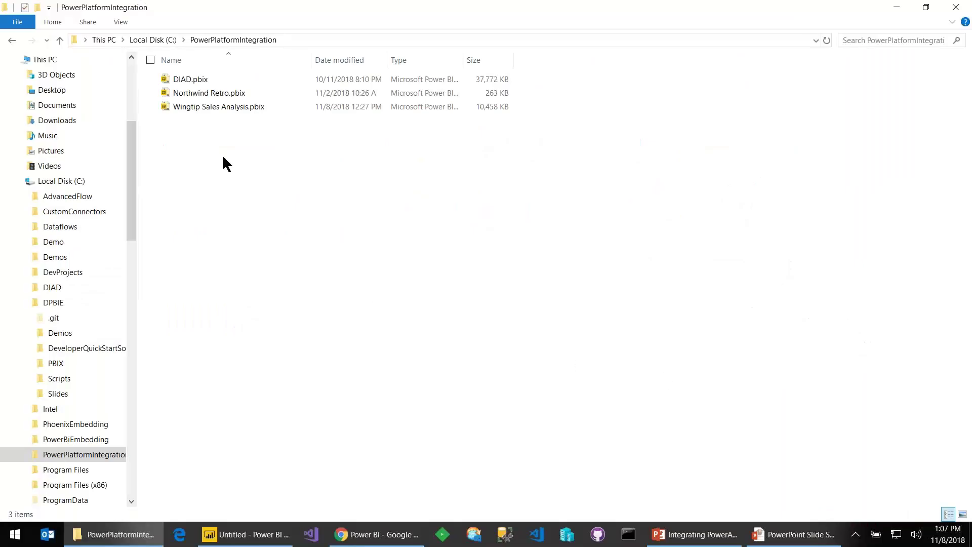
pyautogui.doubleClick(231, 107)
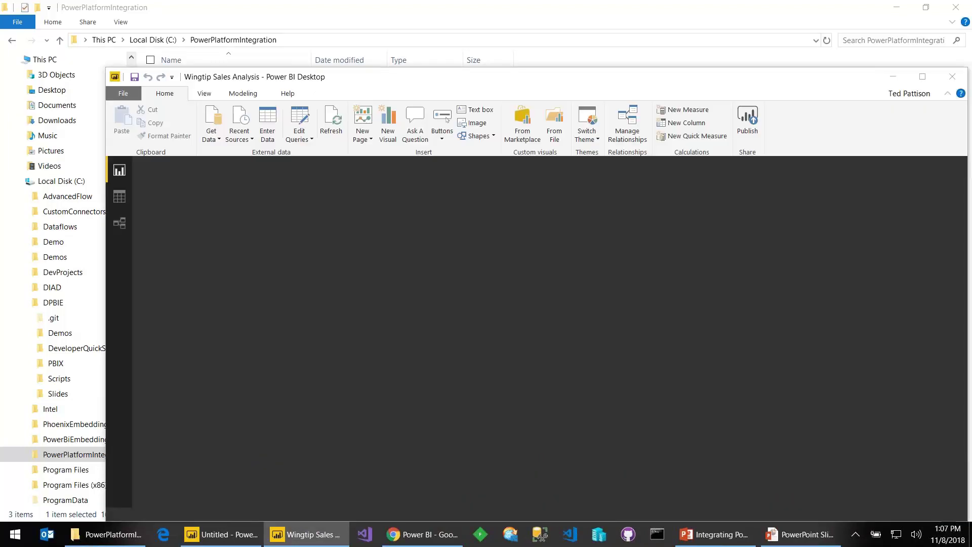
pyautogui.doubleClick(334, 74)
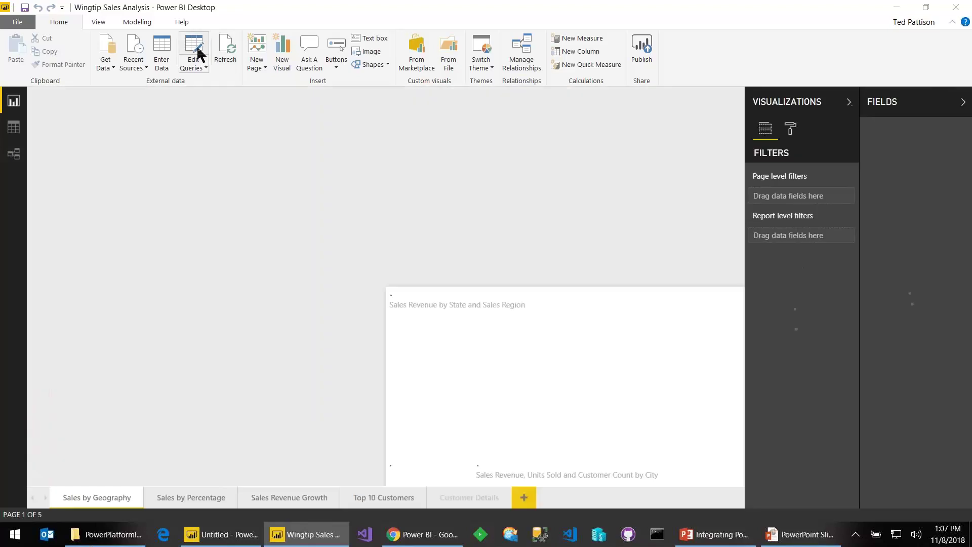
# Step: Open the Power Query Editor to examine the Customers query and its applied steps, and close it without changes
pyautogui.click(199, 51)
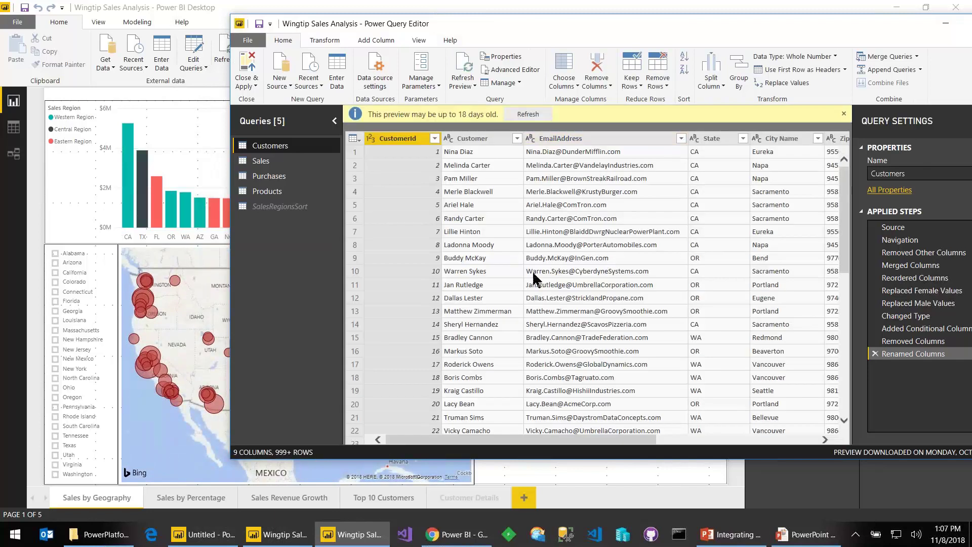
pyautogui.moveTo(900, 24); pyautogui.dragTo(842, 58)
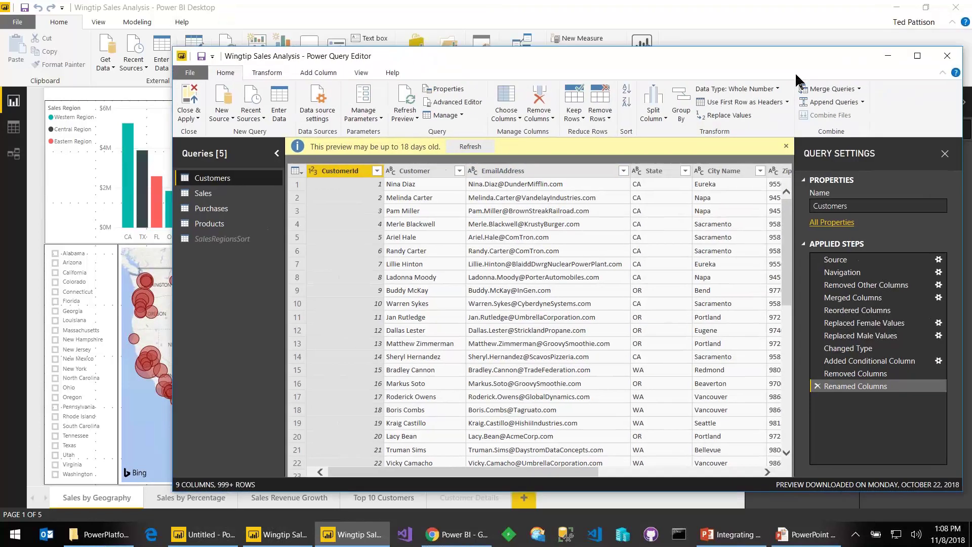
pyautogui.moveTo(796, 77); pyautogui.dragTo(798, 79)
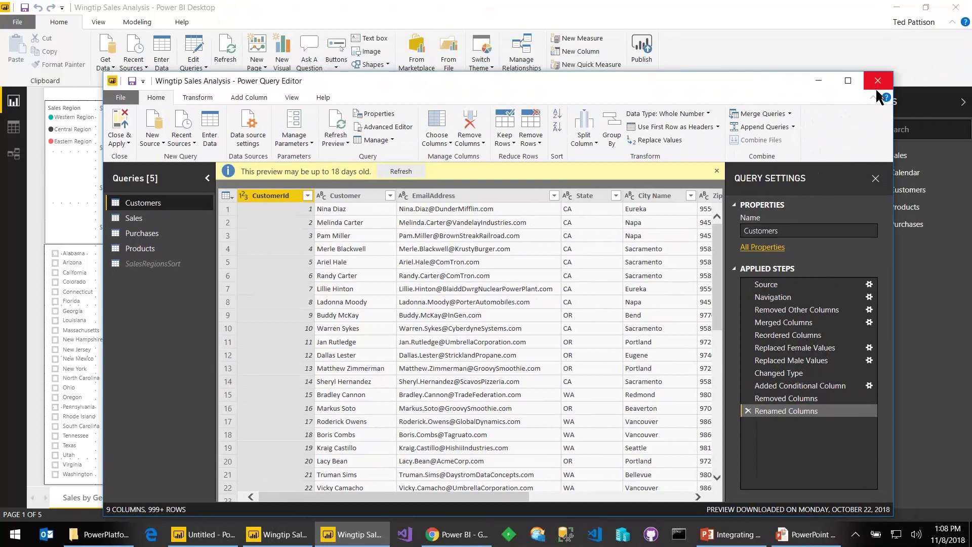
pyautogui.click(875, 96)
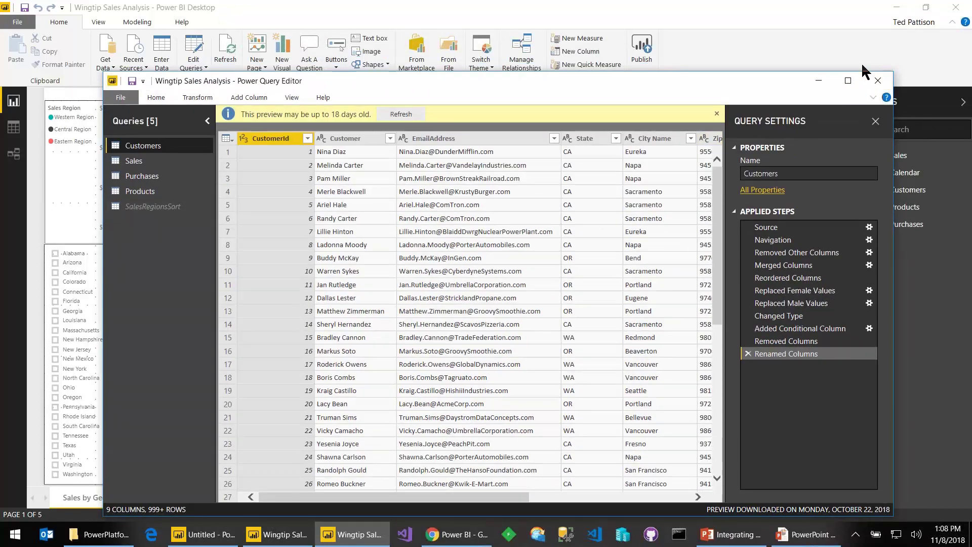
pyautogui.click(878, 80)
# Step: View the table relationships of the Wingtip Sales Analysis data model and return to the report view
pyautogui.click(8, 157)
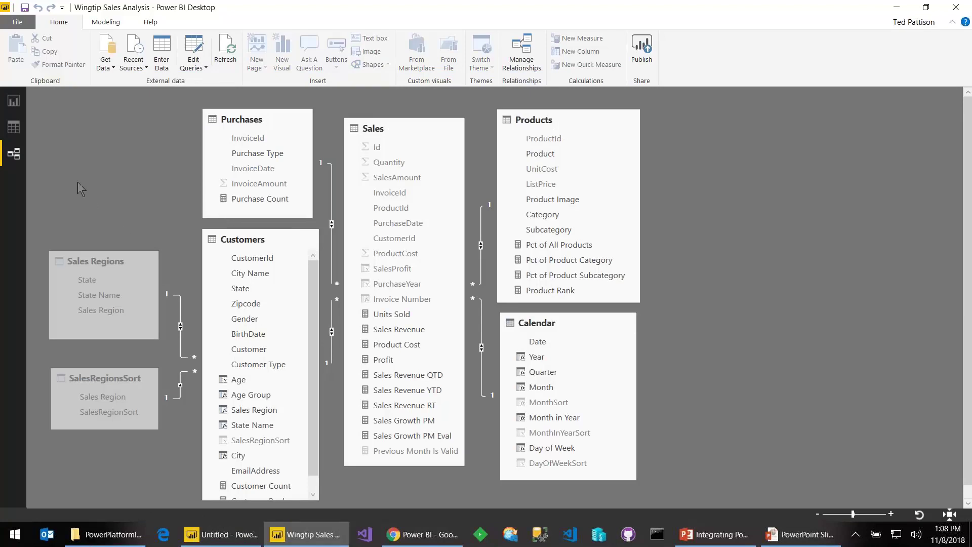
pyautogui.click(16, 105)
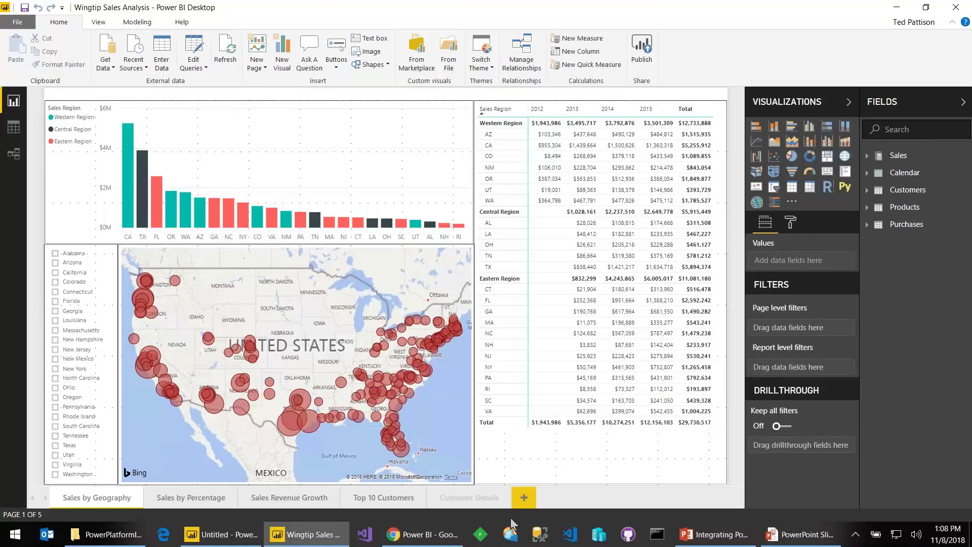
# Step: Switch to the PowerPoint slide show, advance to the Dashboards and Tiles slide, and return to Power BI Desktop
pyautogui.click(800, 533)
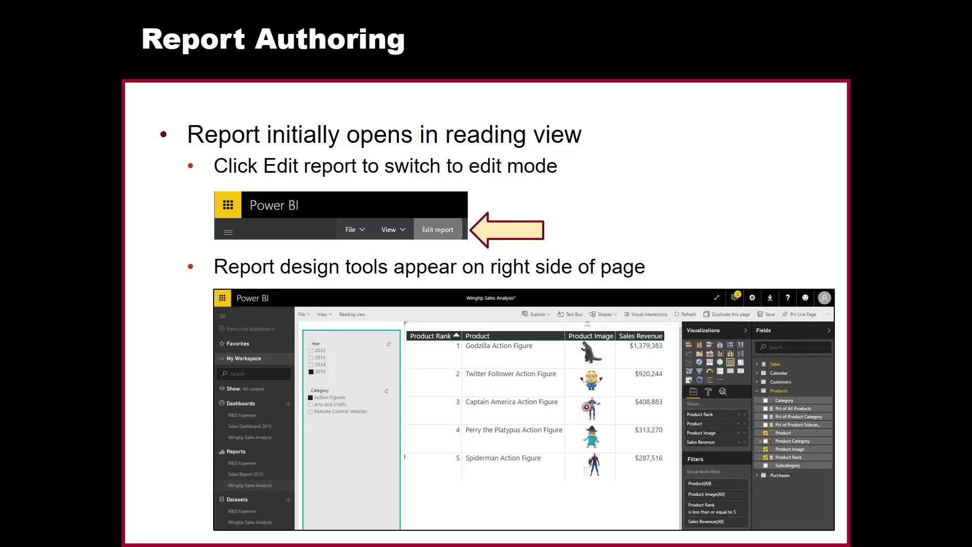
pyautogui.press('Right')
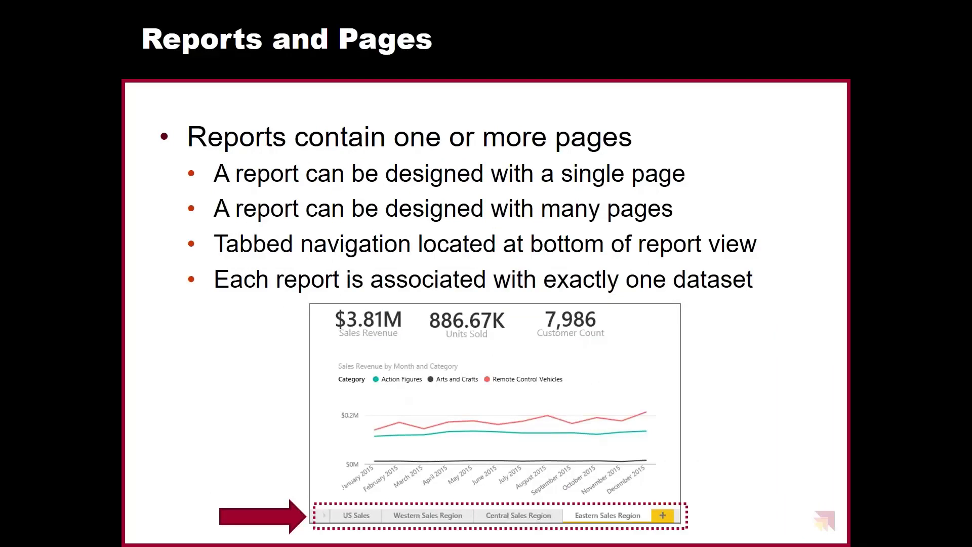
pyautogui.press('Right')
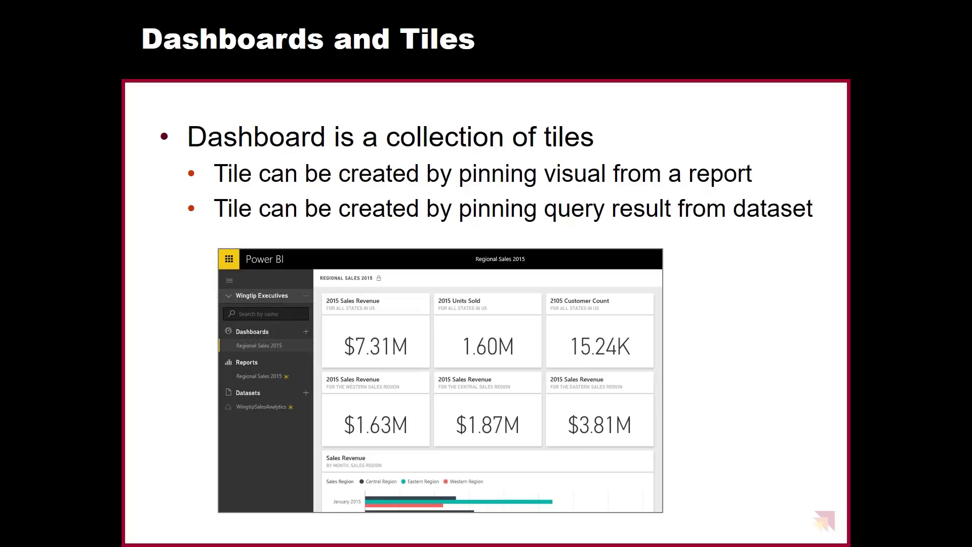
pyautogui.hotkey('alt', 'Tab')
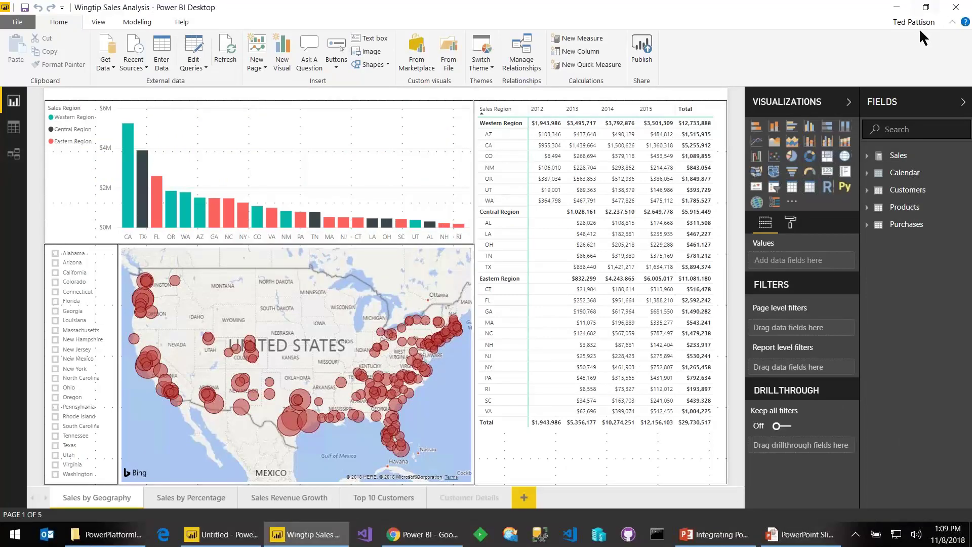
# Step: Publish the Wingtip Sales Analysis report to the Thurs Demo workspace and dismiss the publishing dialog
pyautogui.click(642, 51)
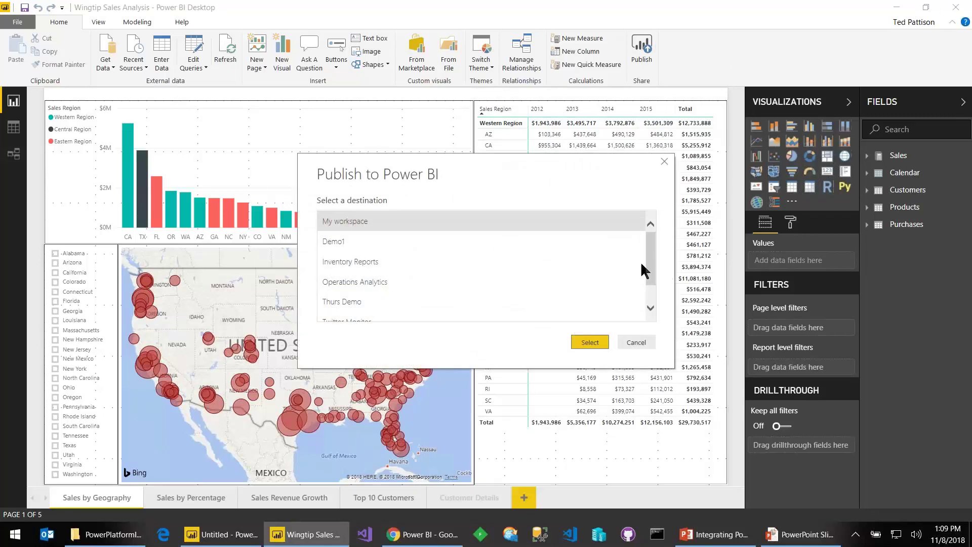
pyautogui.click(446, 304)
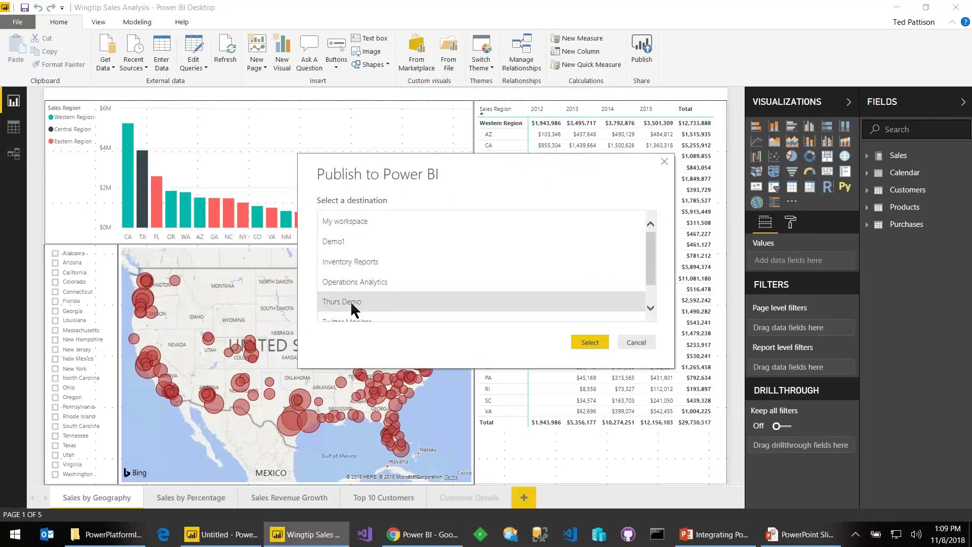
pyautogui.click(589, 341)
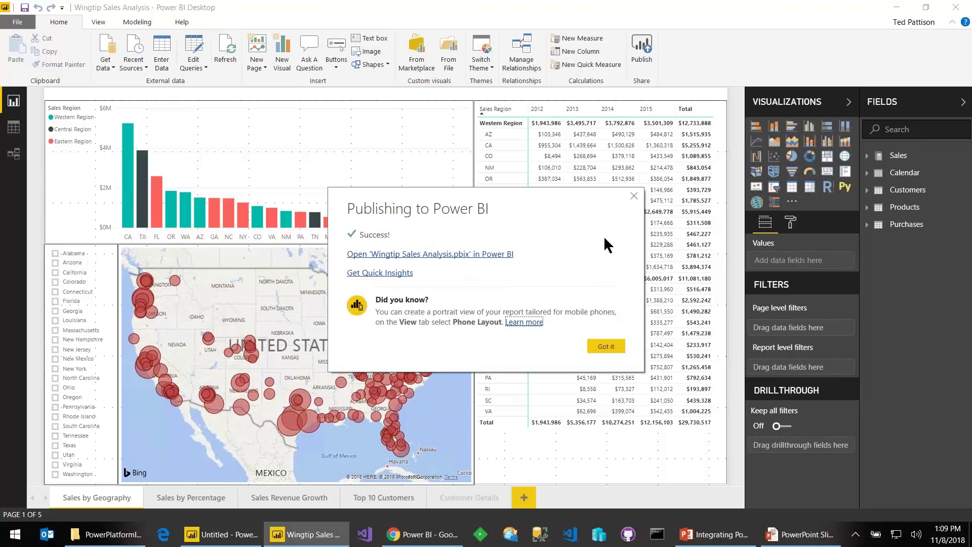
pyautogui.click(634, 196)
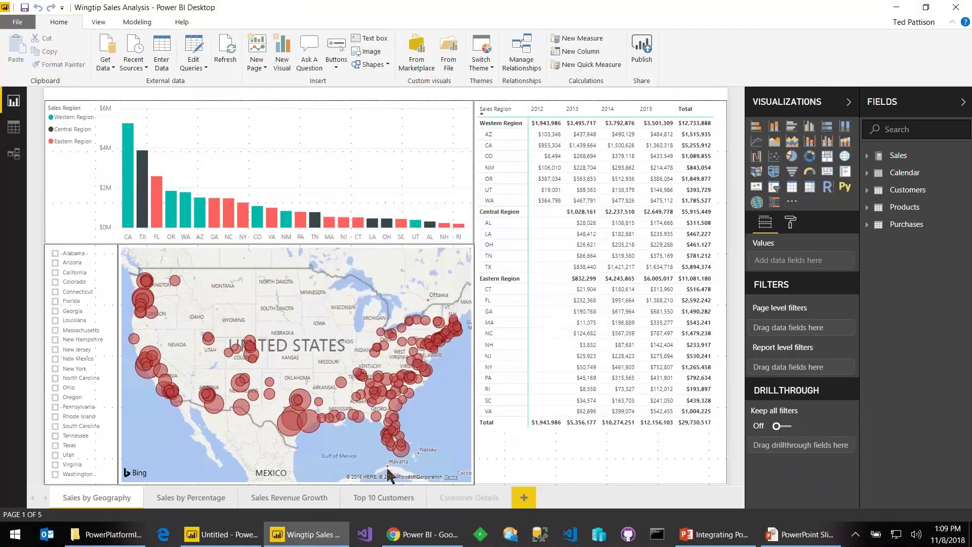
# Step: Switch to Power BI in Chrome and view the published Wingtip Sales Analysis dataset and report in the Thurs Demo workspace
pyautogui.click(431, 536)
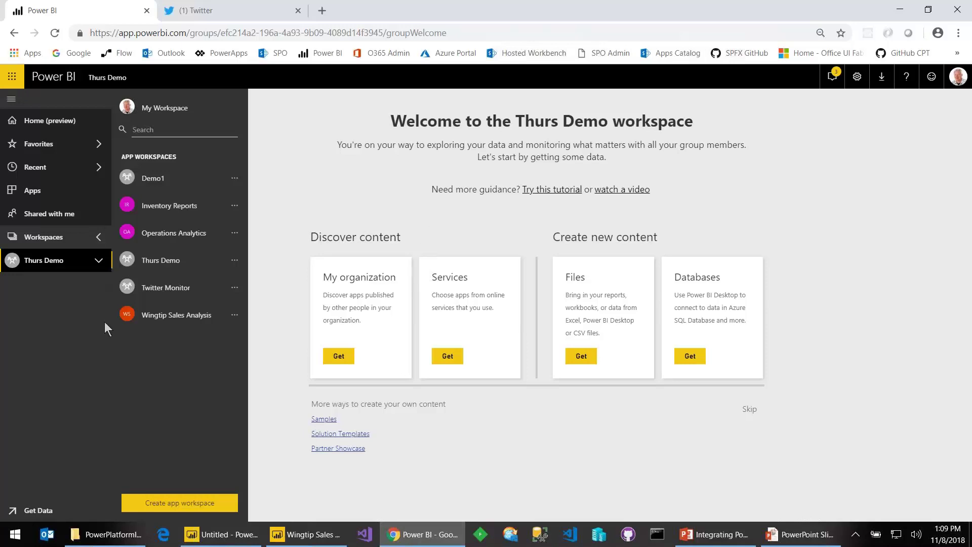
pyautogui.click(61, 260)
pyautogui.click(97, 261)
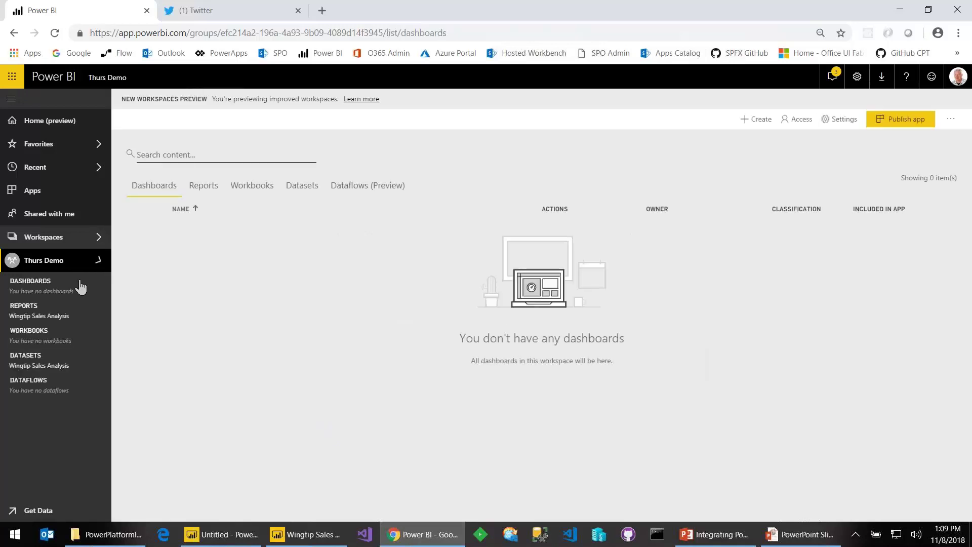
pyautogui.click(36, 365)
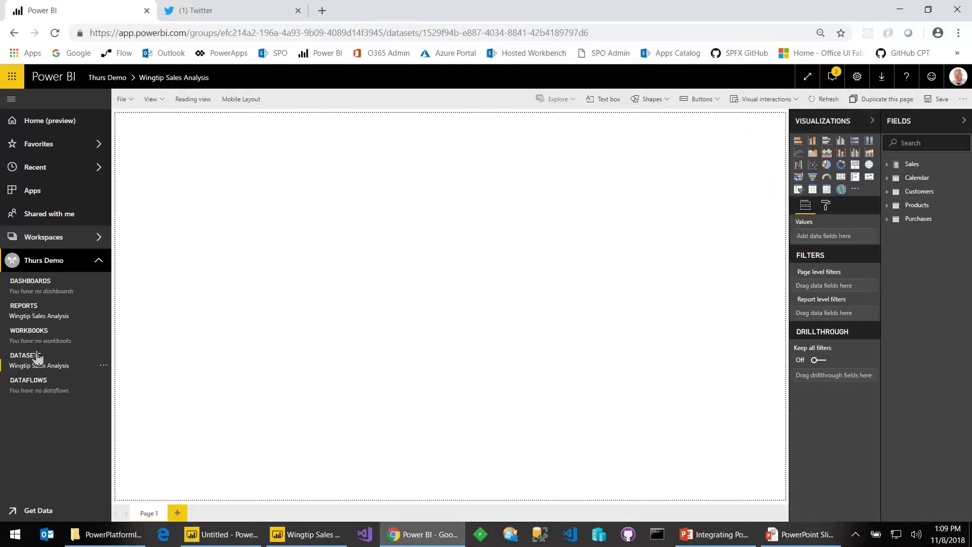
pyautogui.click(59, 317)
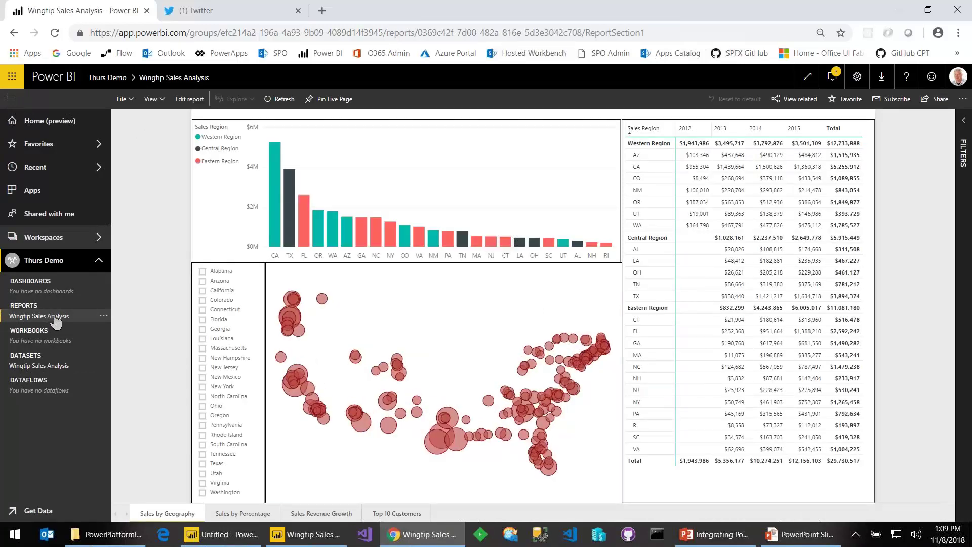
# Step: List the Thurs Demo workspace's datasets and reports, and open the Wingtip Sales Analysis report from the reports list
pyautogui.click(44, 263)
pyautogui.click(302, 185)
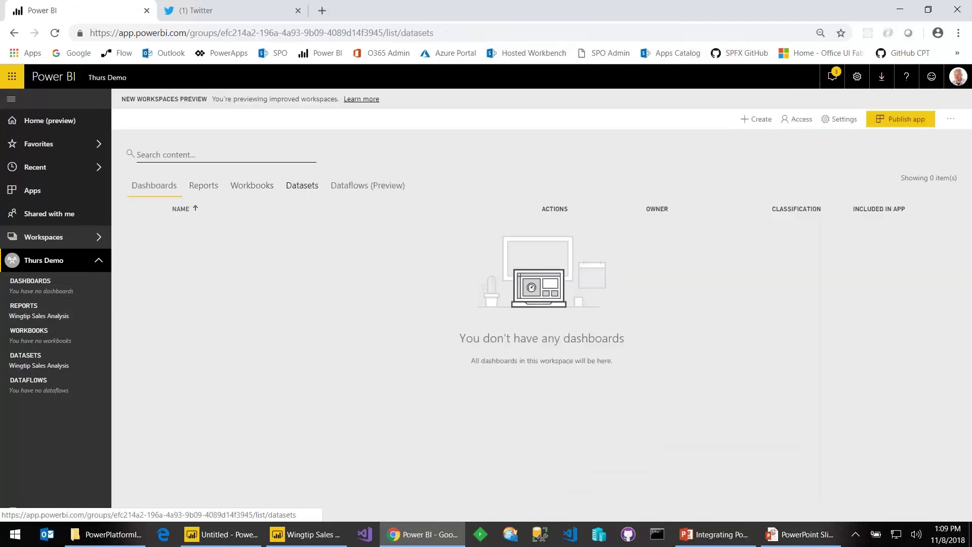
pyautogui.click(203, 189)
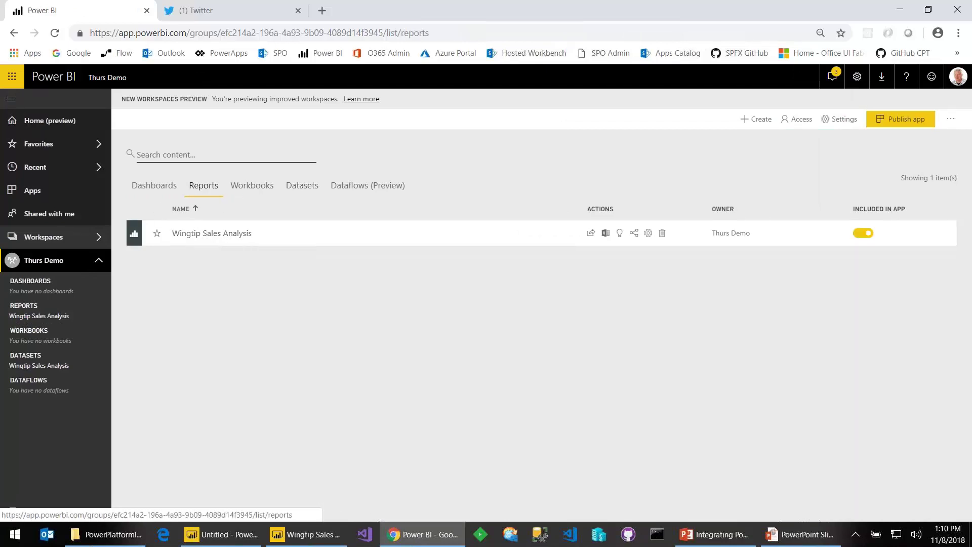
pyautogui.click(222, 237)
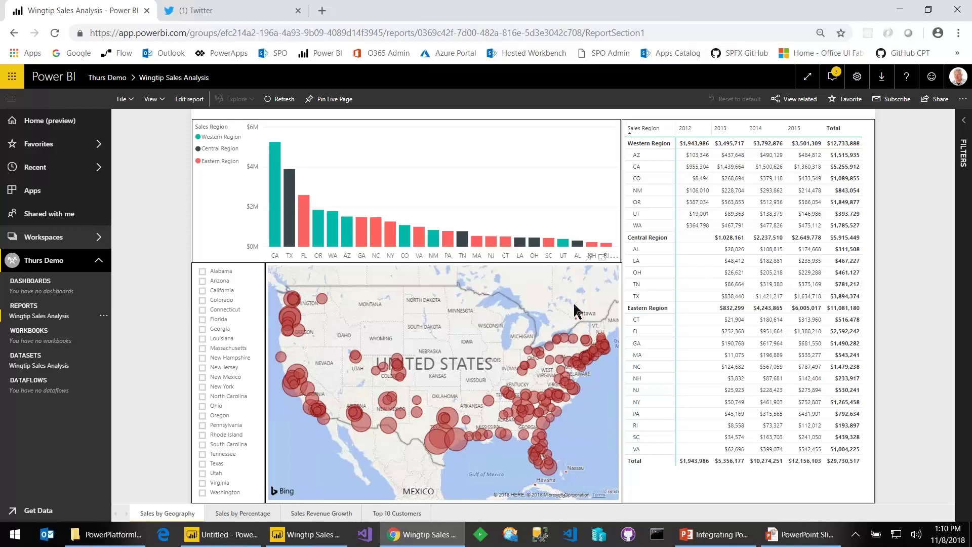
# Step: Pin the city map visual to a new dashboard named Wingtip Sales Perf
pyautogui.click(589, 258)
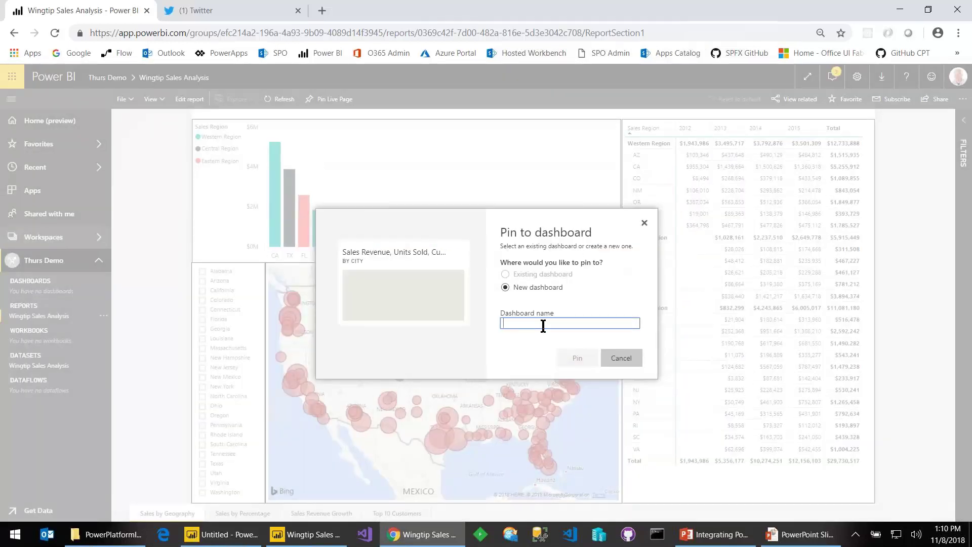
pyautogui.write('Wingtip S')
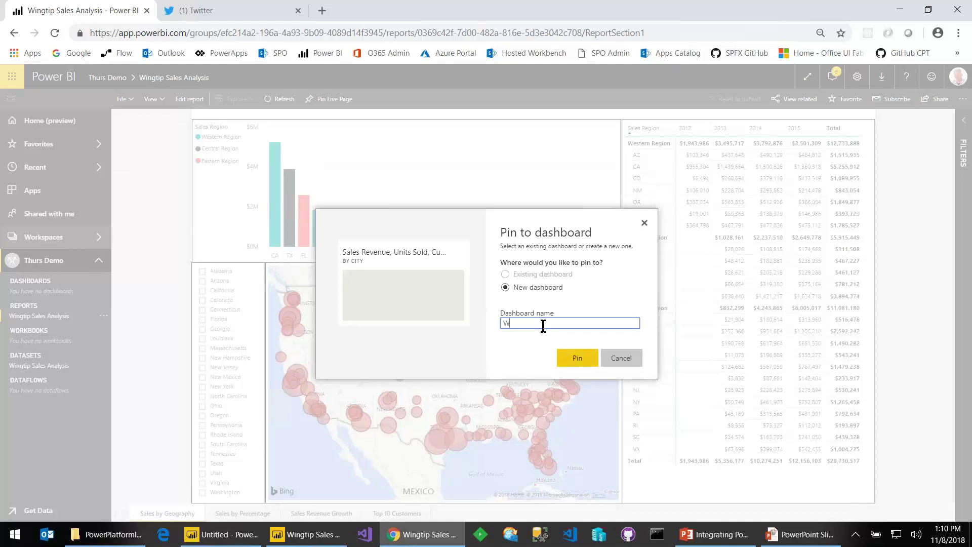
pyautogui.write('ales Perf')
pyautogui.click(578, 361)
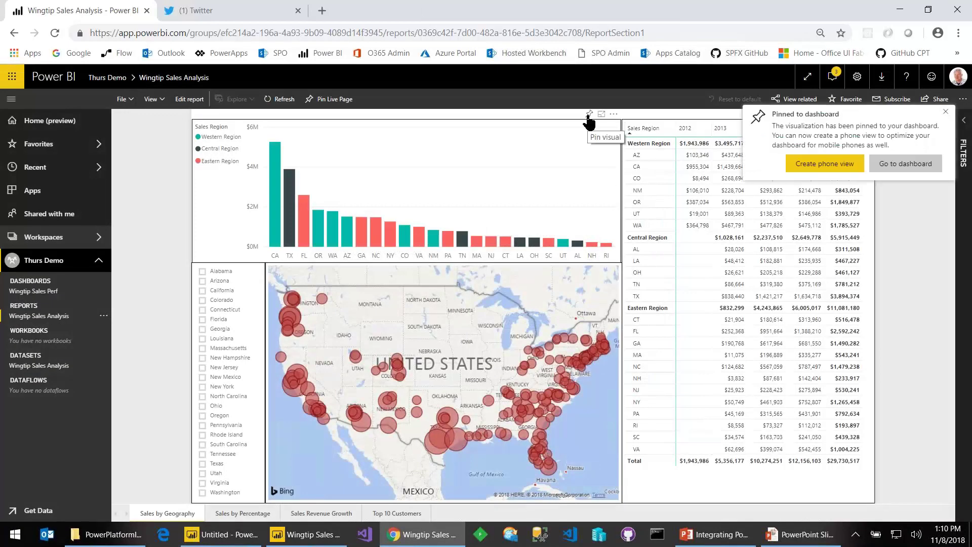
# Step: Pin the sales revenue by state chart and the Top 10 Customers column chart to the Wingtip Sales Perf dashboard
pyautogui.click(588, 116)
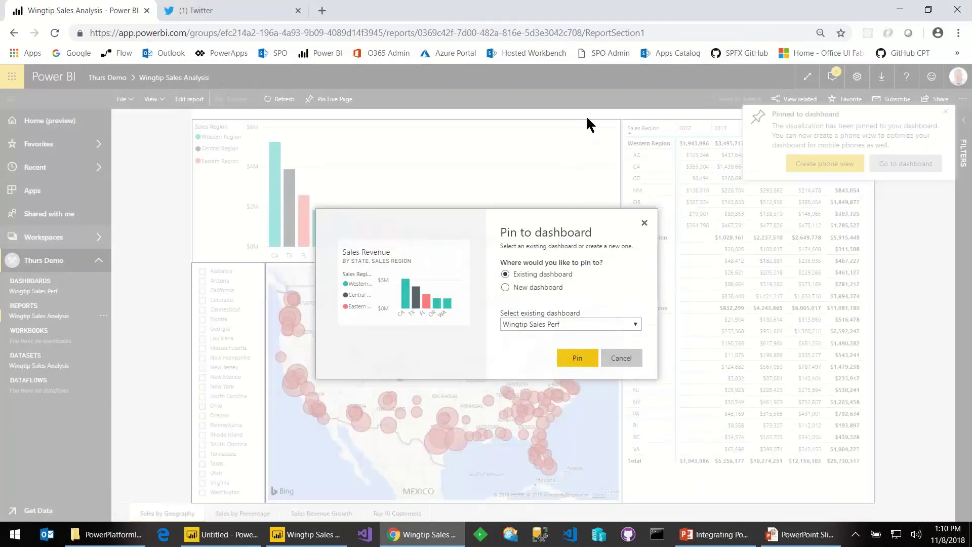
pyautogui.click(572, 360)
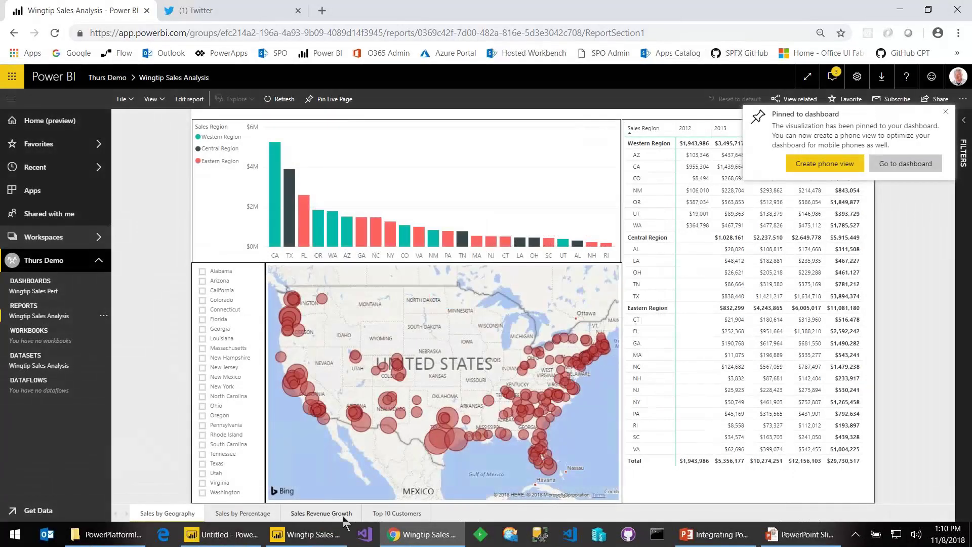
pyautogui.click(397, 513)
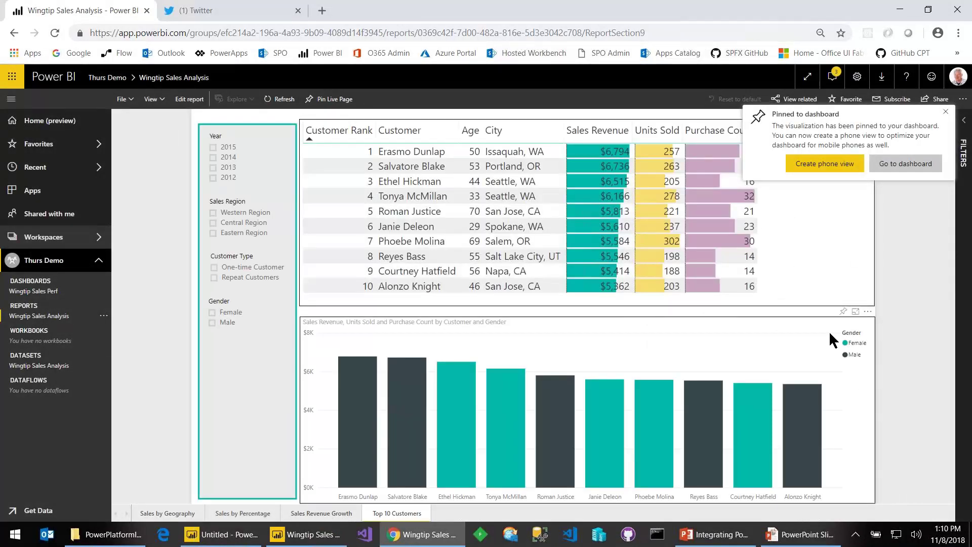
pyautogui.click(844, 311)
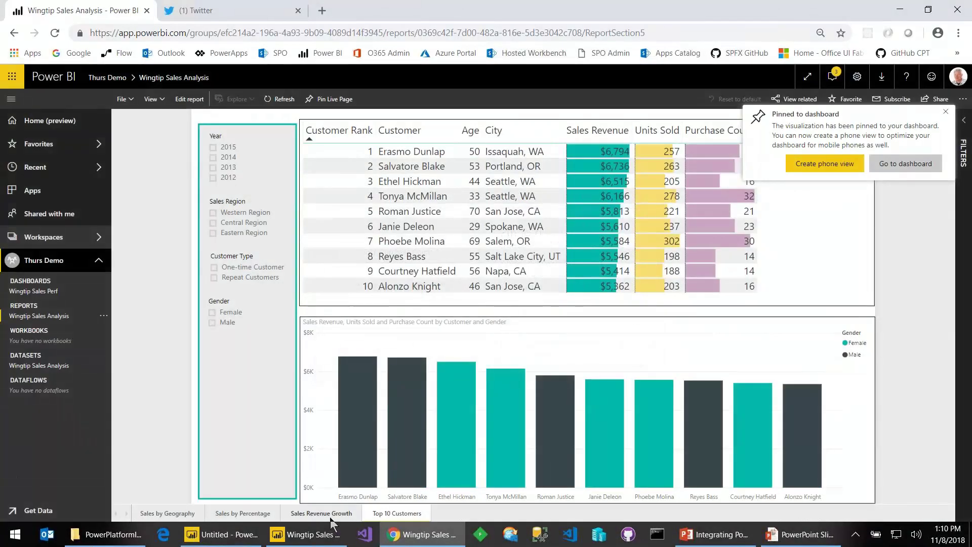
# Step: Pin the Sales by Percentage page's quarterly charts by category and by sales region to the Wingtip Sales Perf dashboard
pyautogui.click(331, 517)
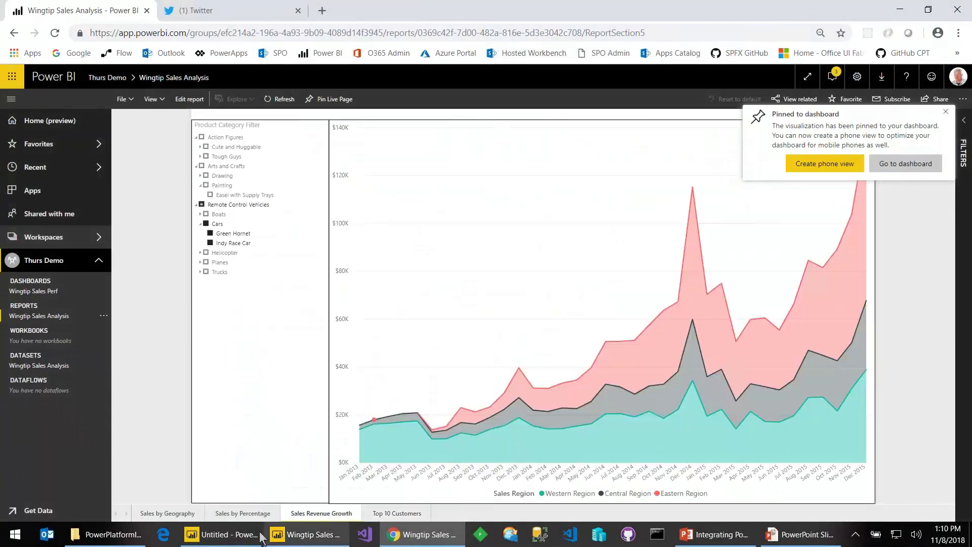
pyautogui.click(238, 517)
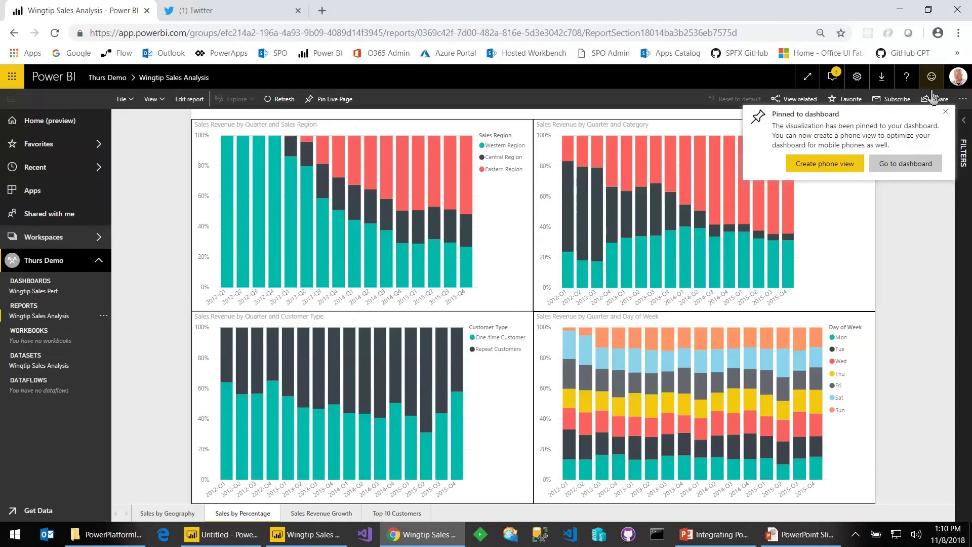
pyautogui.click(945, 108)
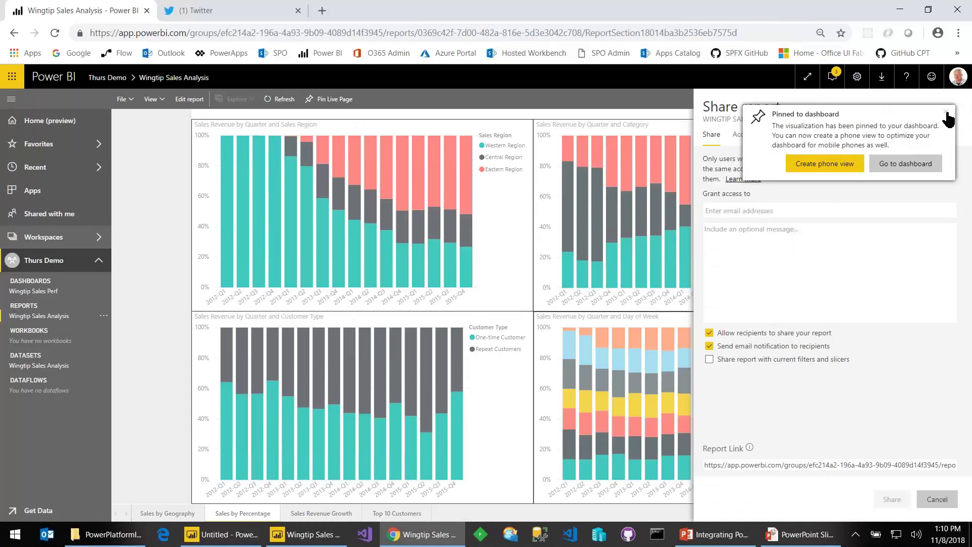
pyautogui.click(937, 501)
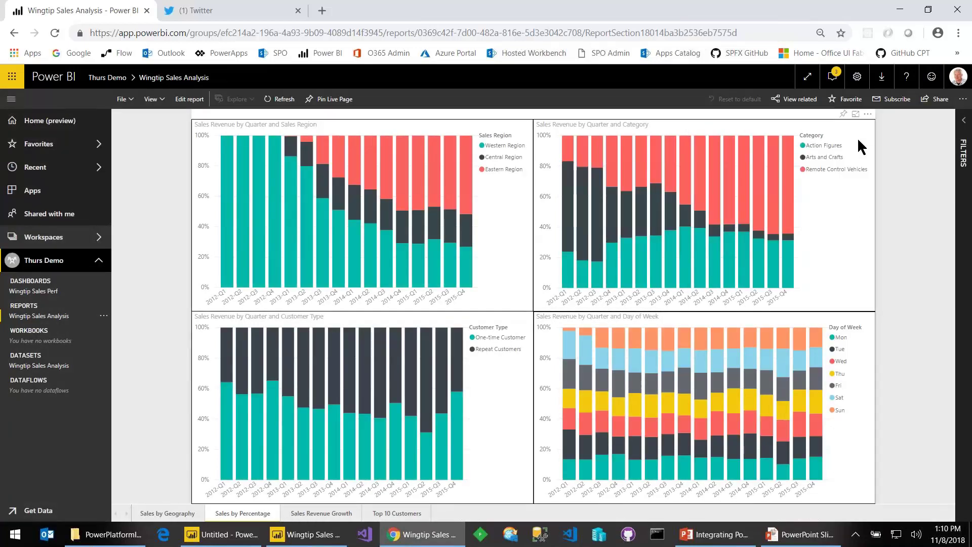
pyautogui.click(843, 114)
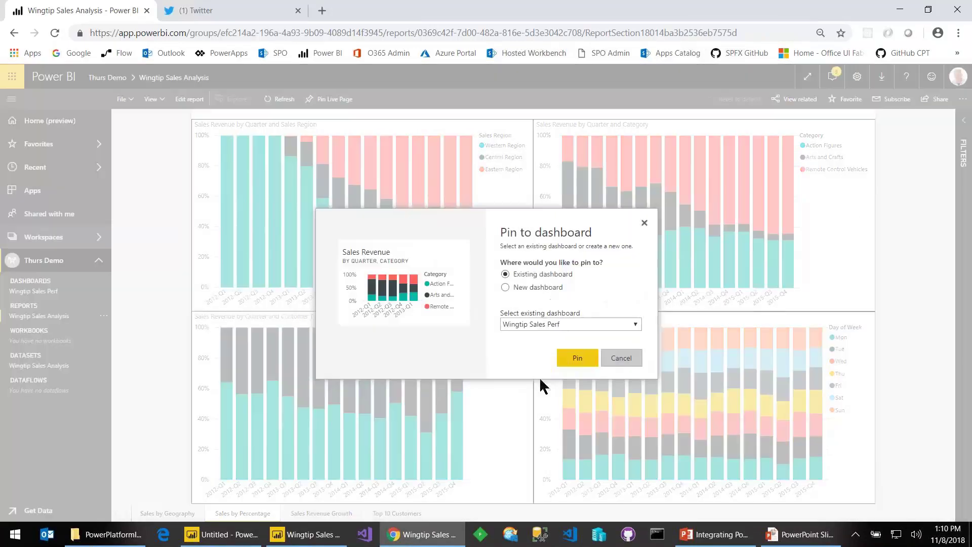
pyautogui.click(578, 359)
pyautogui.click(501, 114)
pyautogui.click(576, 357)
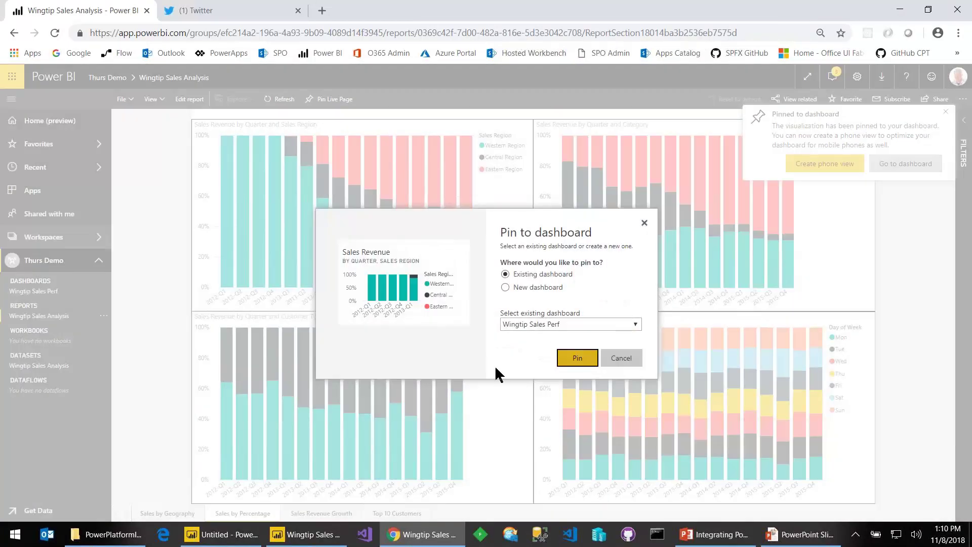
# Step: Open the Wingtip Sales Perf dashboard and move the city map tile to the right of the revenue by quarter and category tile
pyautogui.click(34, 292)
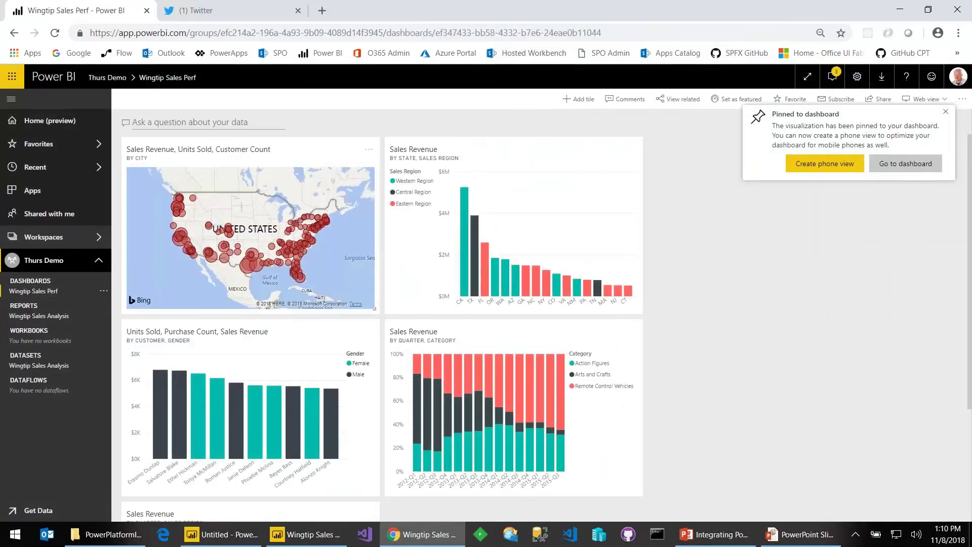
pyautogui.moveTo(264, 148); pyautogui.dragTo(798, 348)
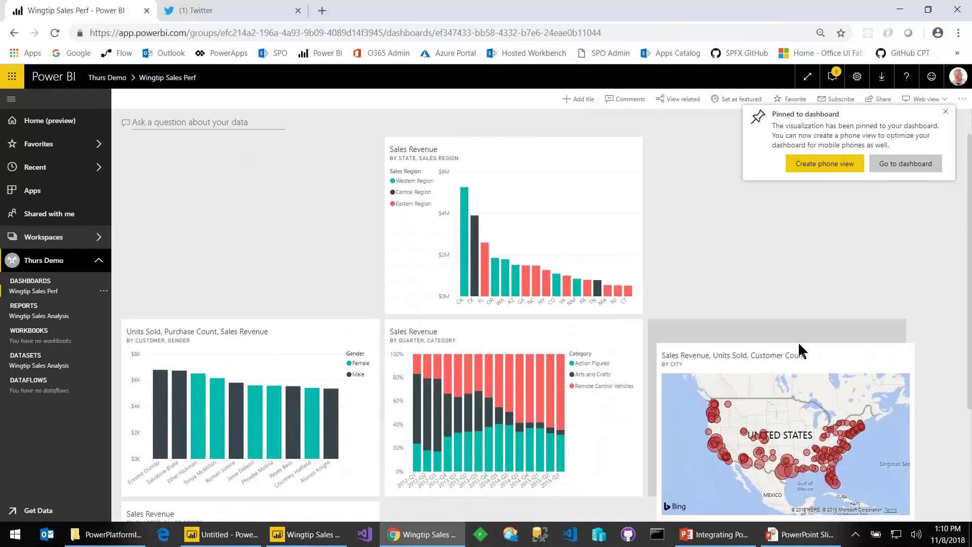
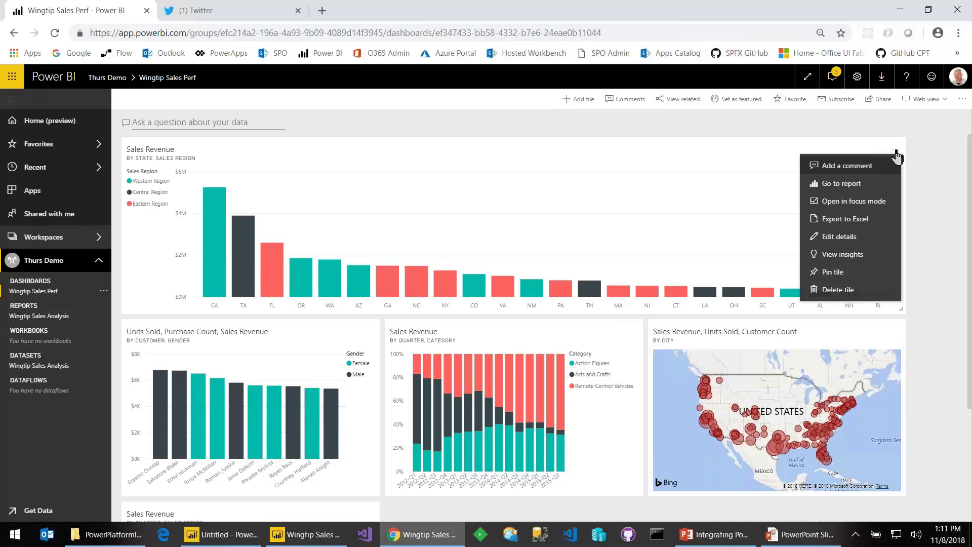
# Step: Clear the subtitle of the sales revenue by state tile, retitle it Column Chart, and turn off its title and subtitle display
pyautogui.click(841, 237)
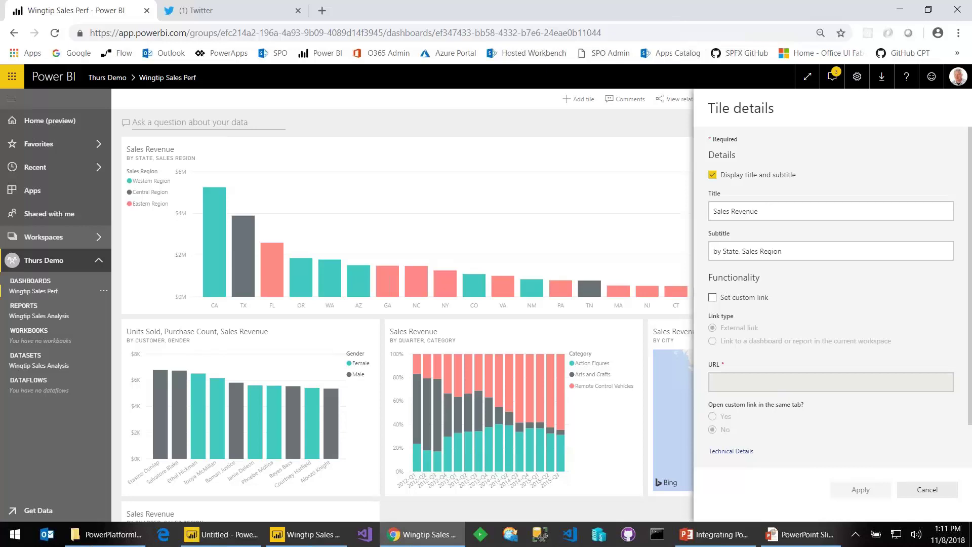
pyautogui.click(797, 248)
pyautogui.hotkey('ctrl', 'a')
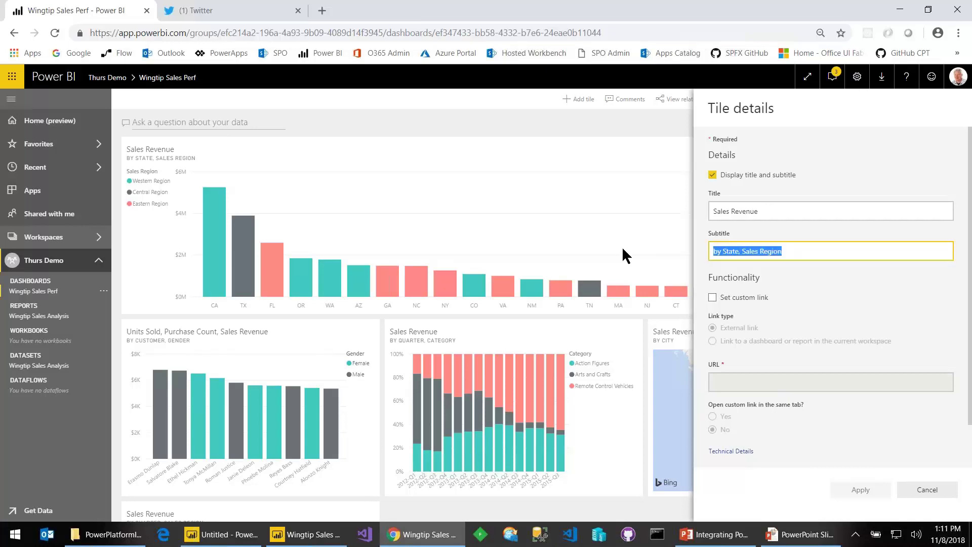
pyautogui.press('BackSpace')
pyautogui.click(770, 212)
pyautogui.hotkey('ctrl', 'a')
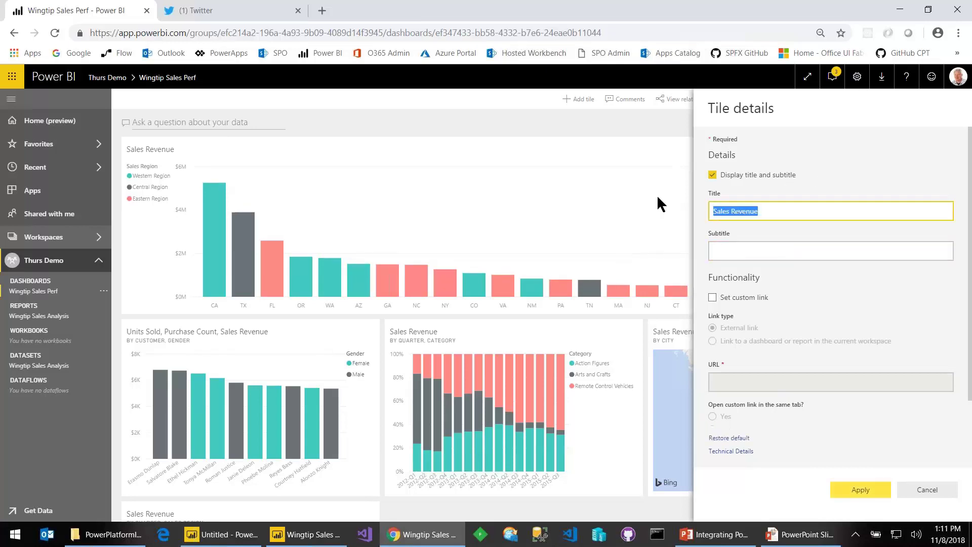
pyautogui.write('Col')
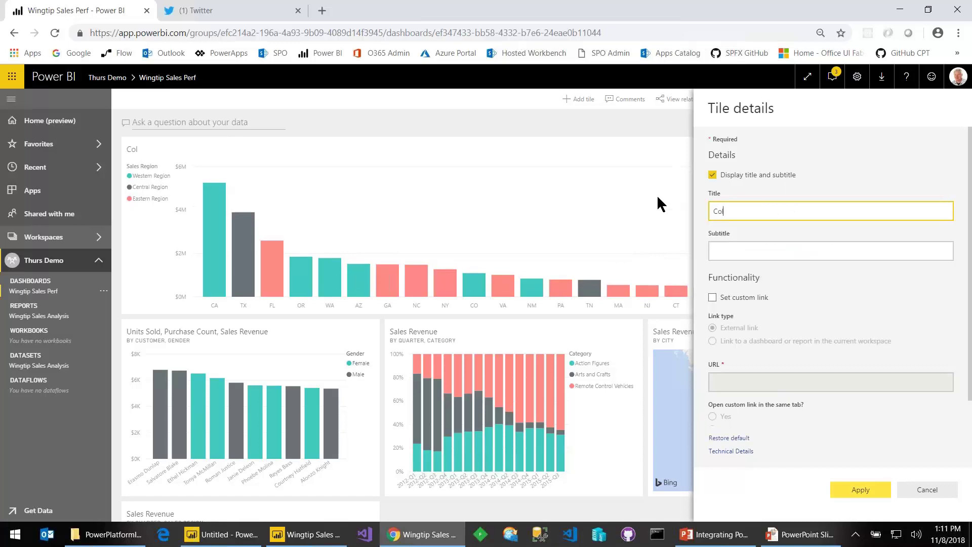
pyautogui.write('umn Chart')
pyautogui.click(712, 175)
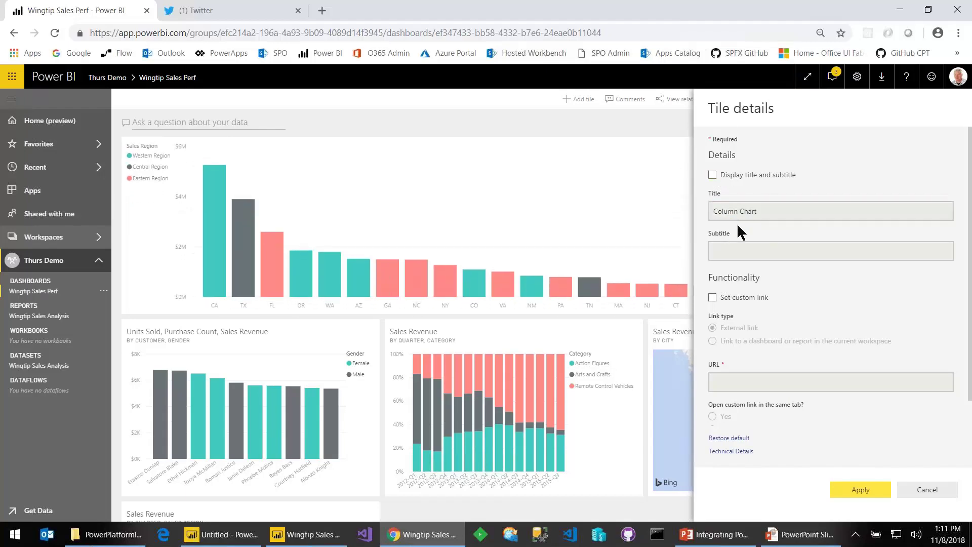
pyautogui.click(860, 490)
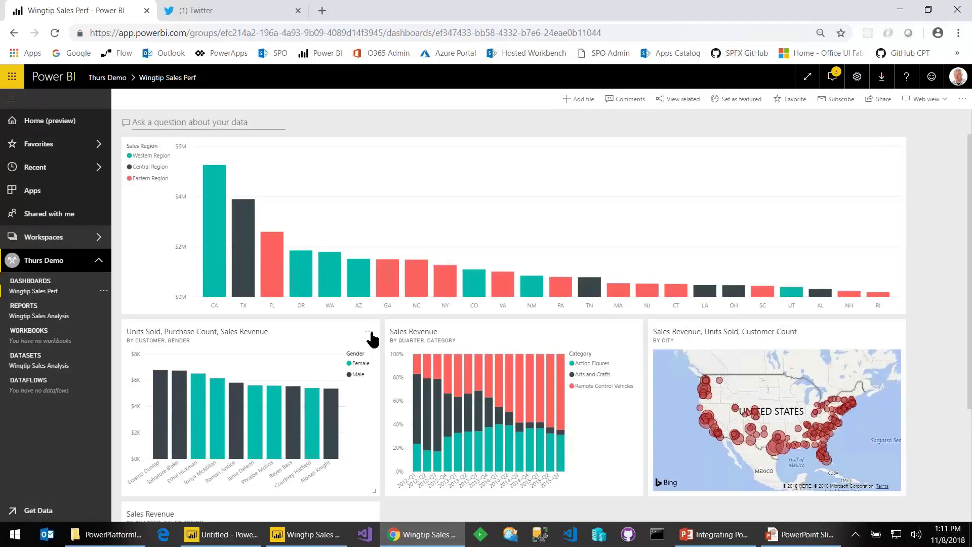
# Step: Turn off the title and subtitle display on the customer and gender chart tile
pyautogui.click(370, 334)
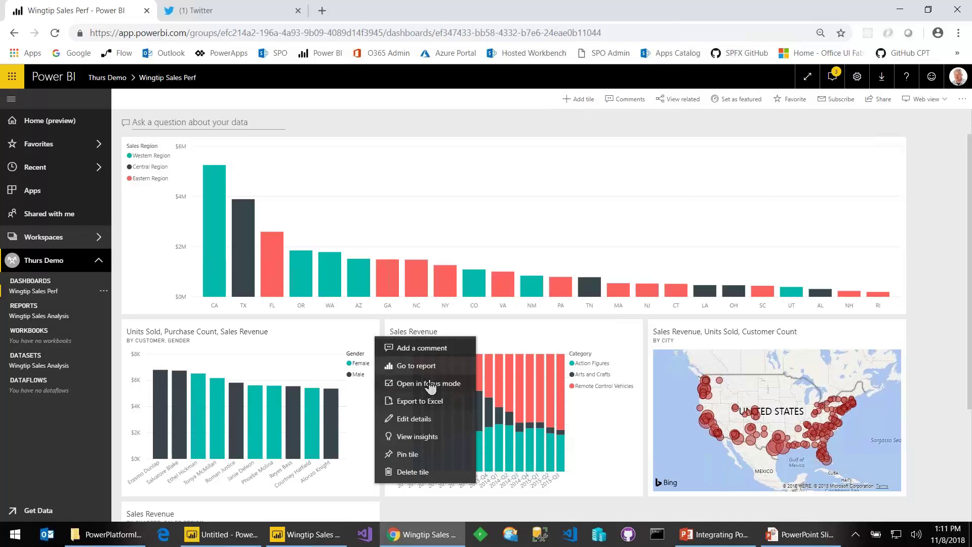
pyautogui.click(422, 418)
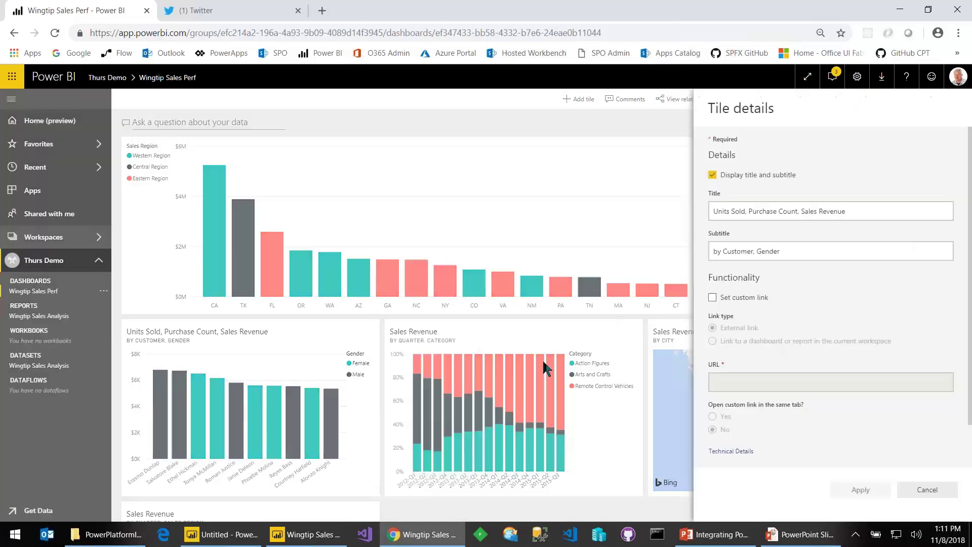
pyautogui.click(713, 175)
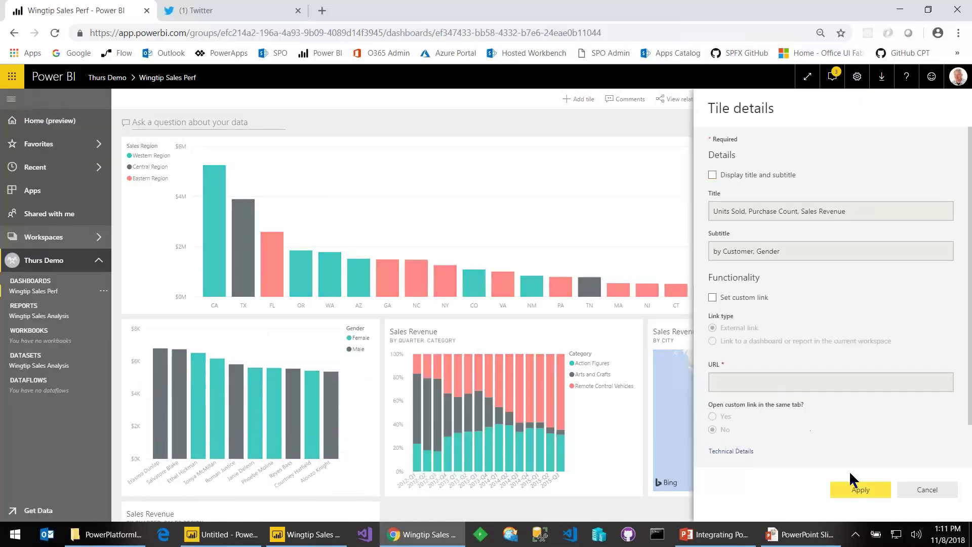
pyautogui.click(861, 489)
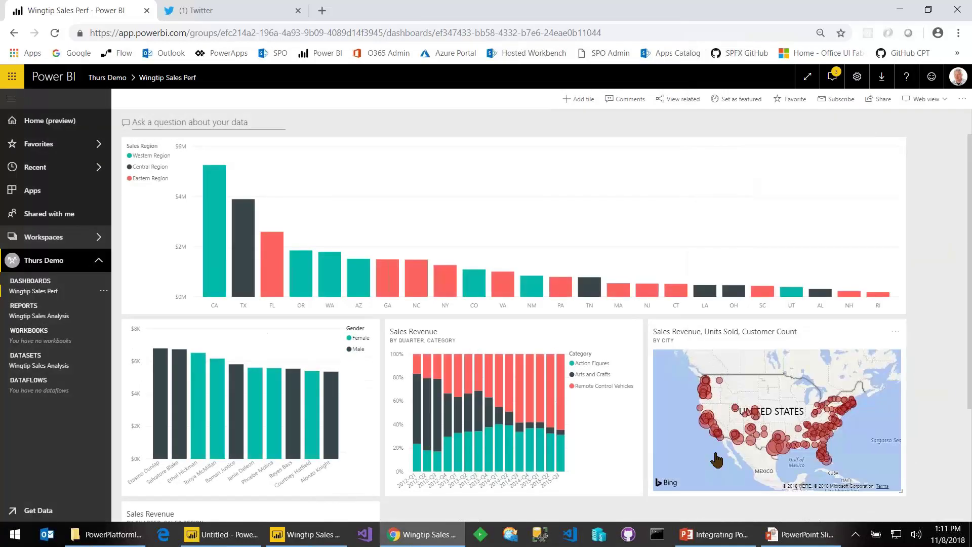
# Step: Retitle the revenue by quarter and category tile 100 perc and turn off its title and subtitle display
pyautogui.click(632, 332)
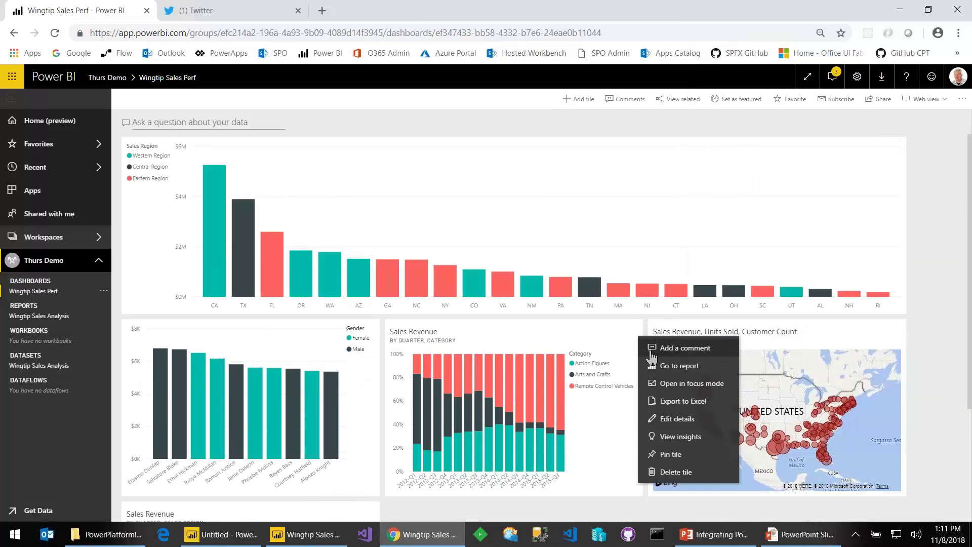
pyautogui.click(687, 426)
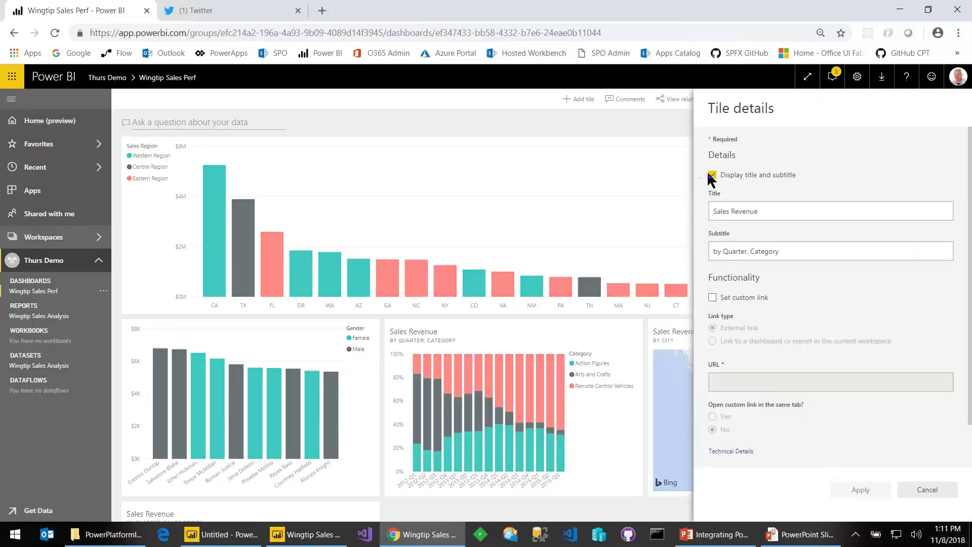
pyautogui.moveTo(767, 213); pyautogui.dragTo(630, 218)
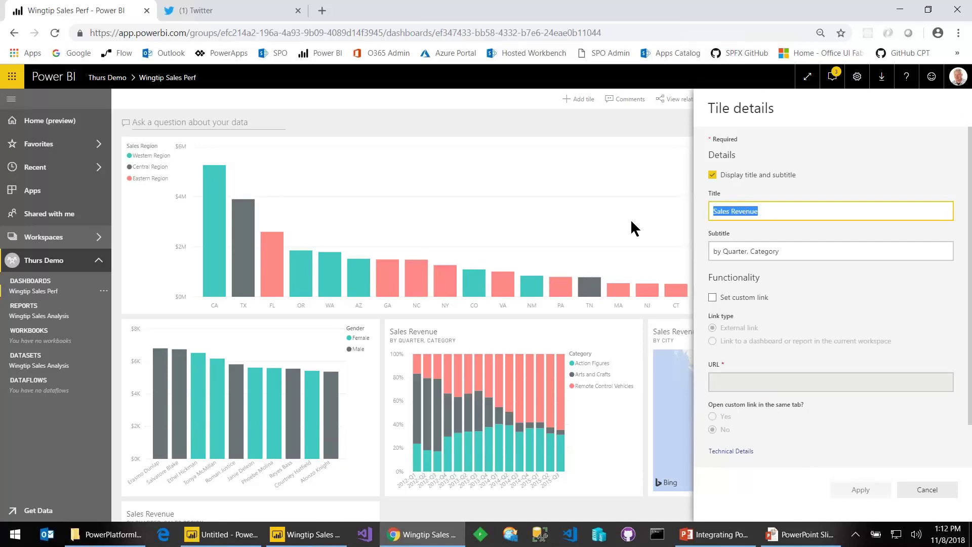
pyautogui.write('100 perc')
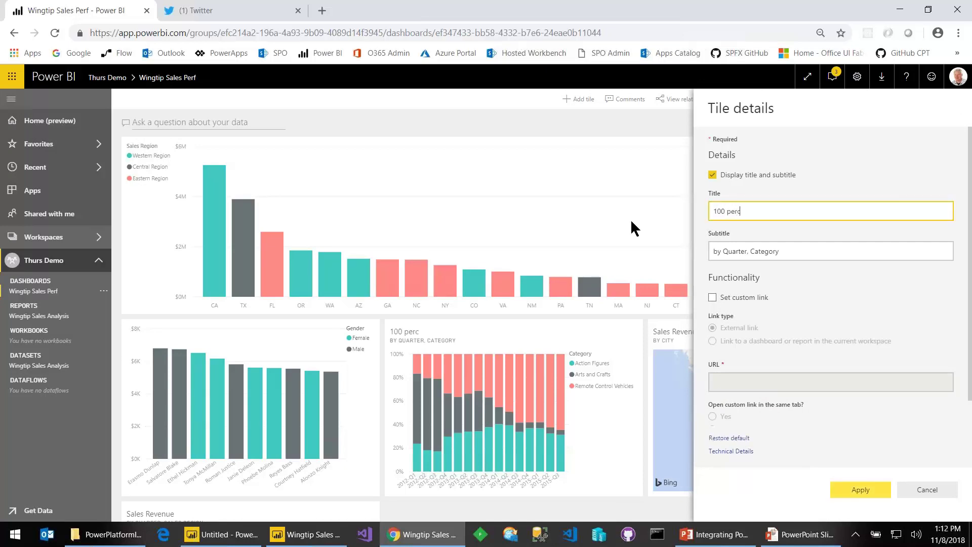
pyautogui.click(713, 174)
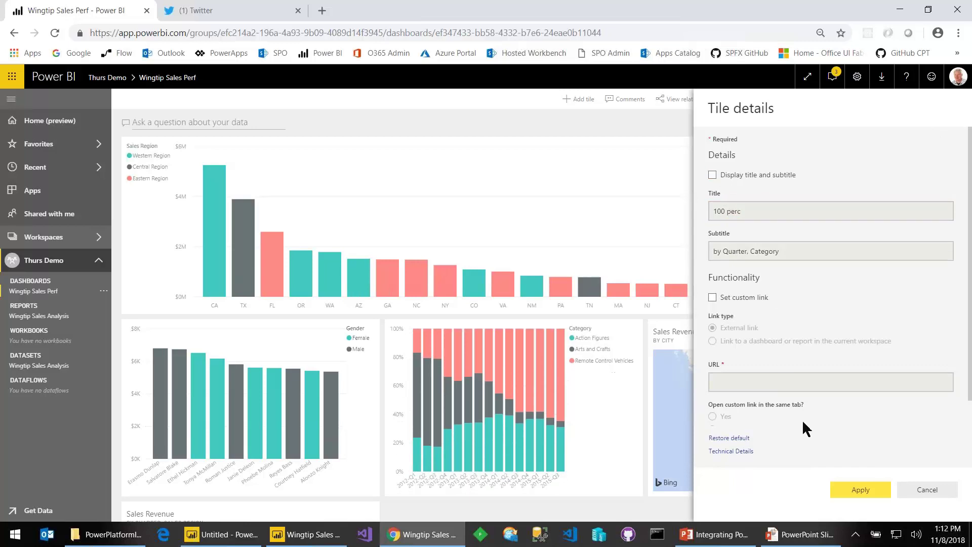
pyautogui.click(855, 490)
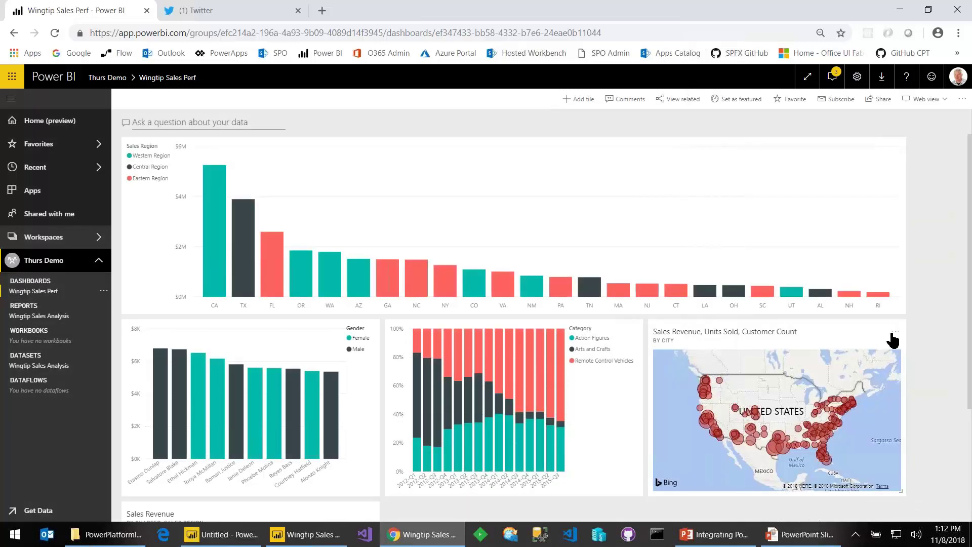
# Step: Retitle the city map tile Map and turn off its title and subtitle display
pyautogui.click(895, 332)
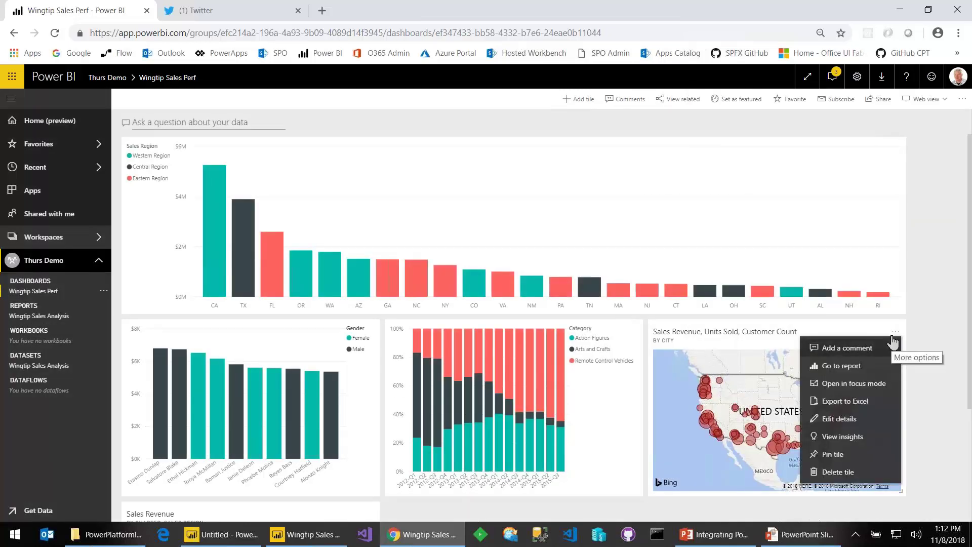
pyautogui.click(849, 424)
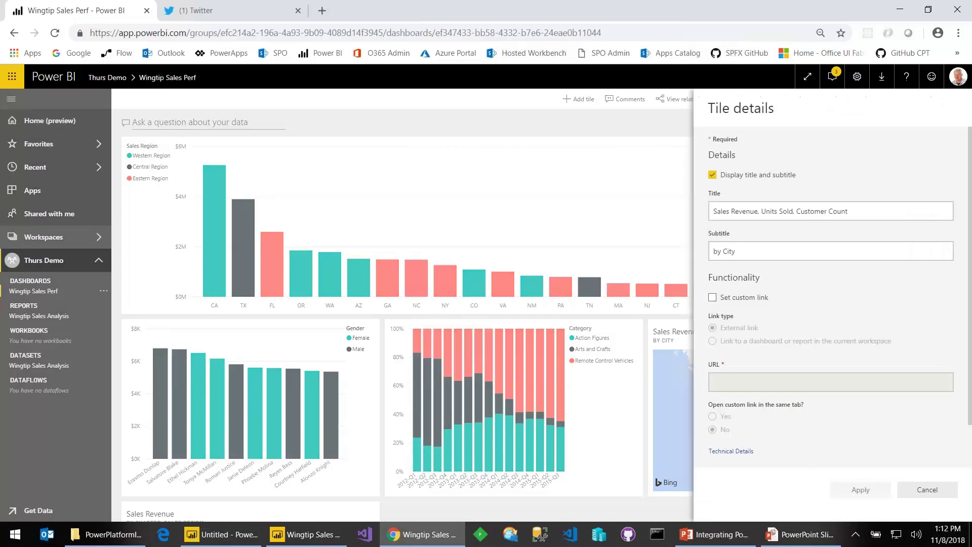
pyautogui.click(713, 176)
pyautogui.click(856, 205)
pyautogui.hotkey('ctrl', 'a')
pyautogui.write('M')
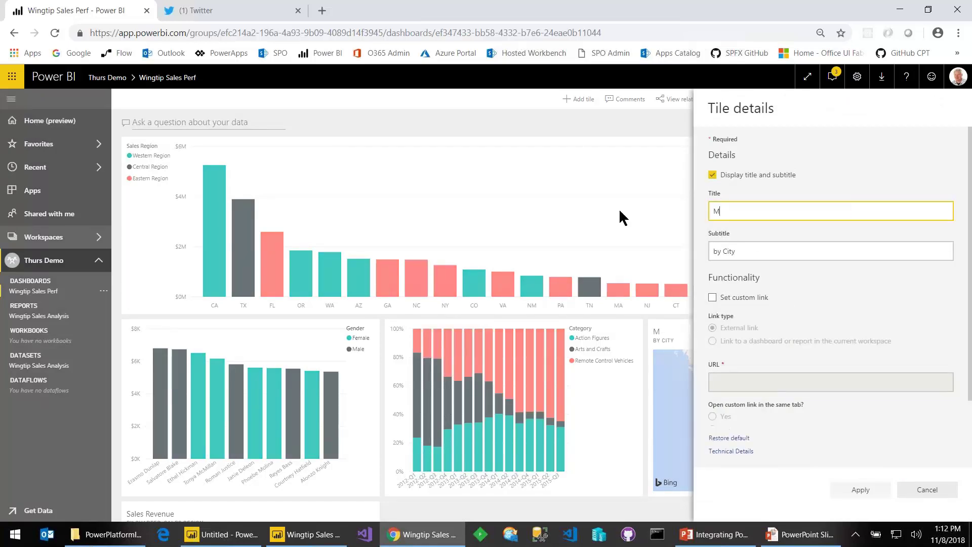
pyautogui.write('ap')
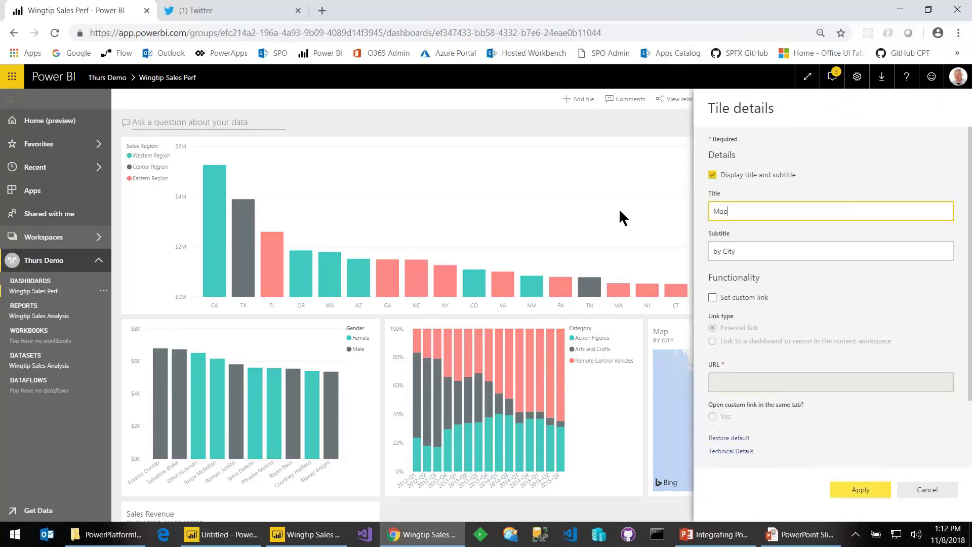
pyautogui.click(712, 175)
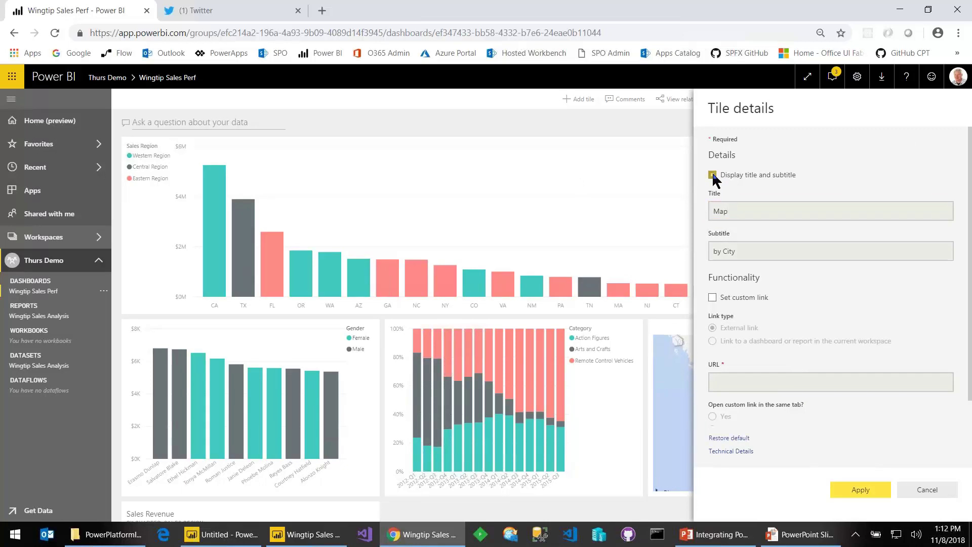
pyautogui.click(885, 495)
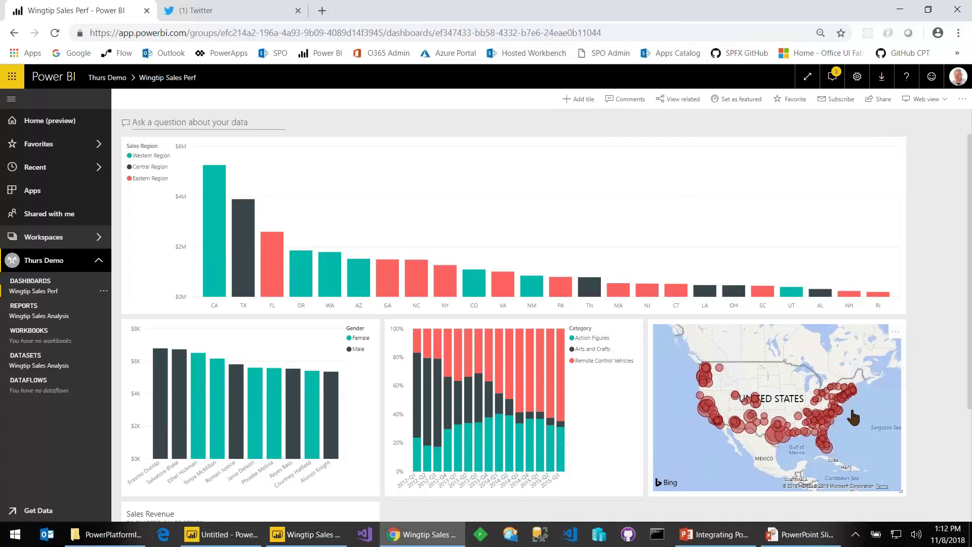
# Step: Open the Thurs Demo workspace and look through its datasets, reports and dashboards
pyautogui.click(43, 263)
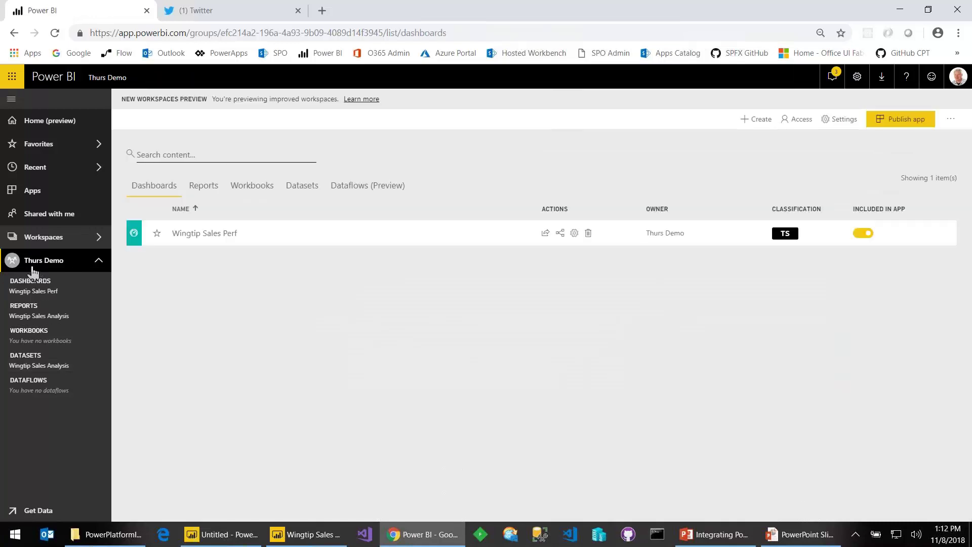
pyautogui.click(303, 193)
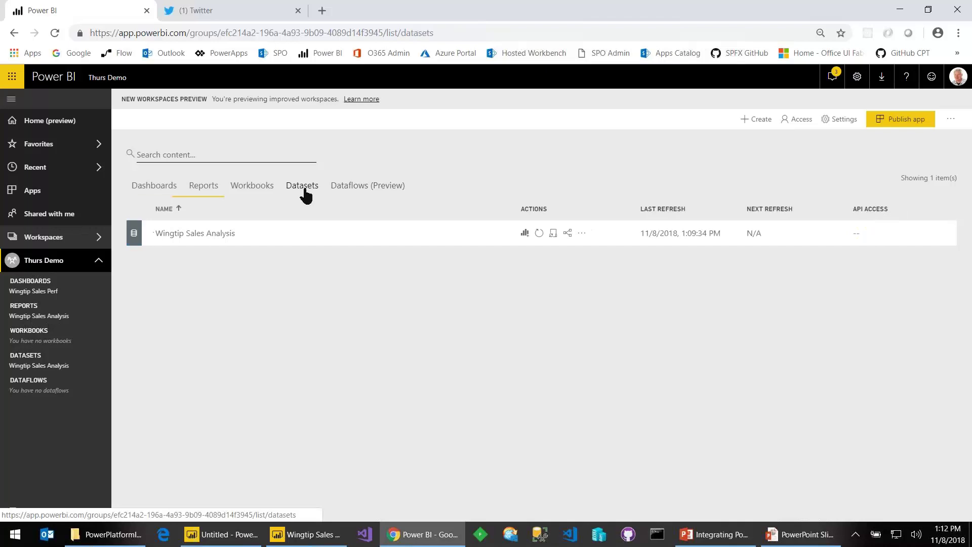
pyautogui.click(199, 192)
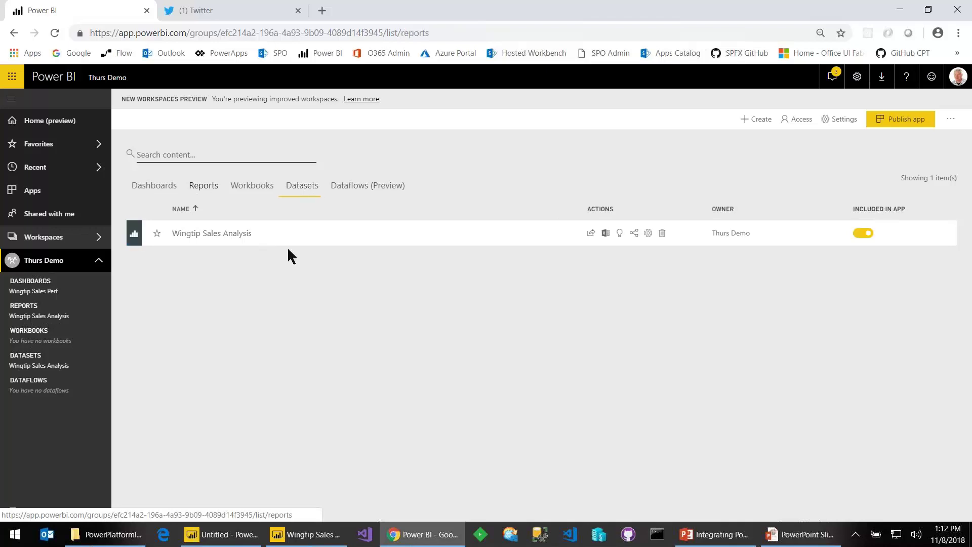
pyautogui.click(157, 193)
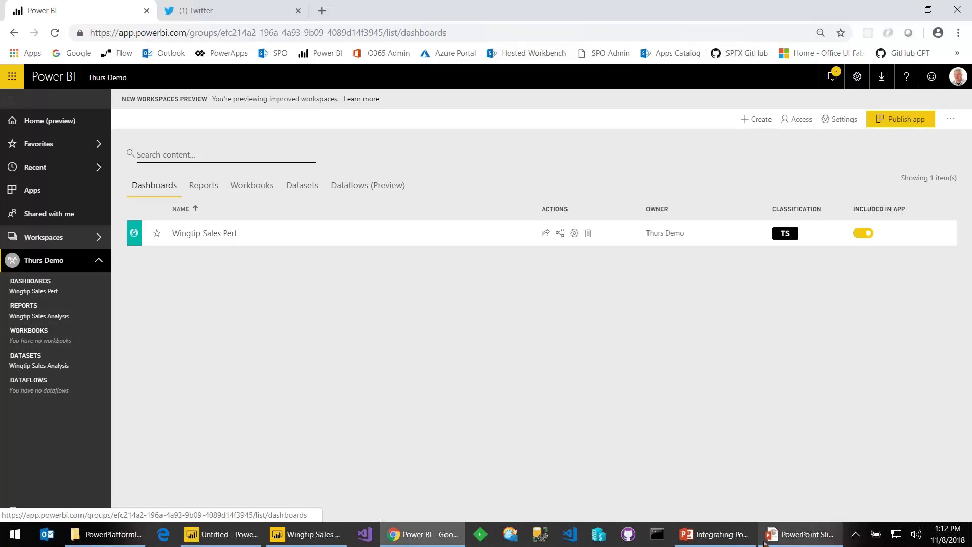
# Step: Switch to the PowerPoint slide show and advance to the Creating Dashboards slide
pyautogui.click(807, 535)
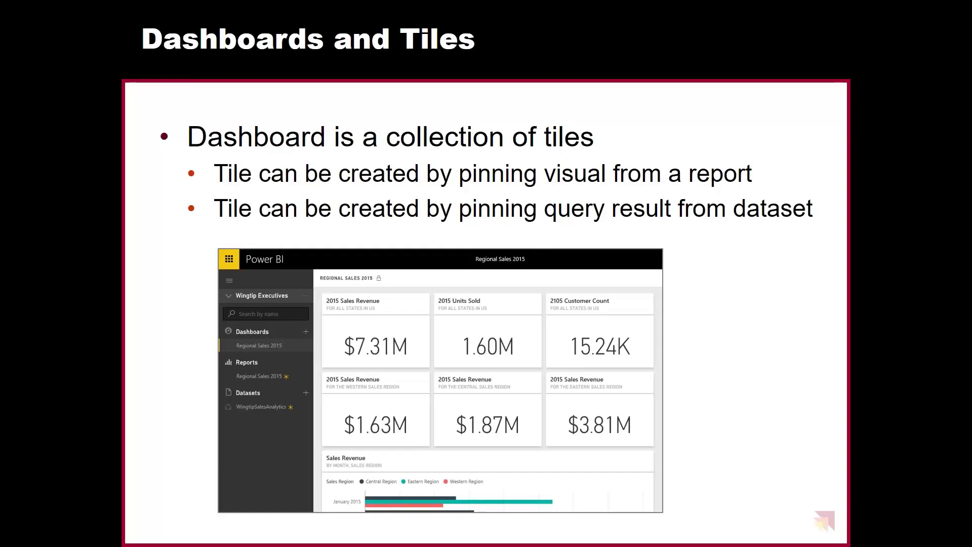
pyautogui.press('Right')
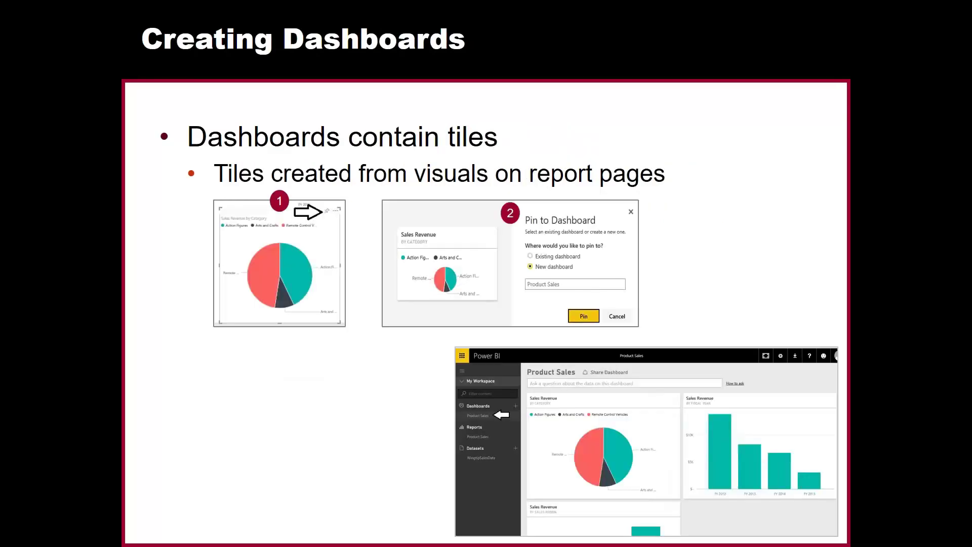
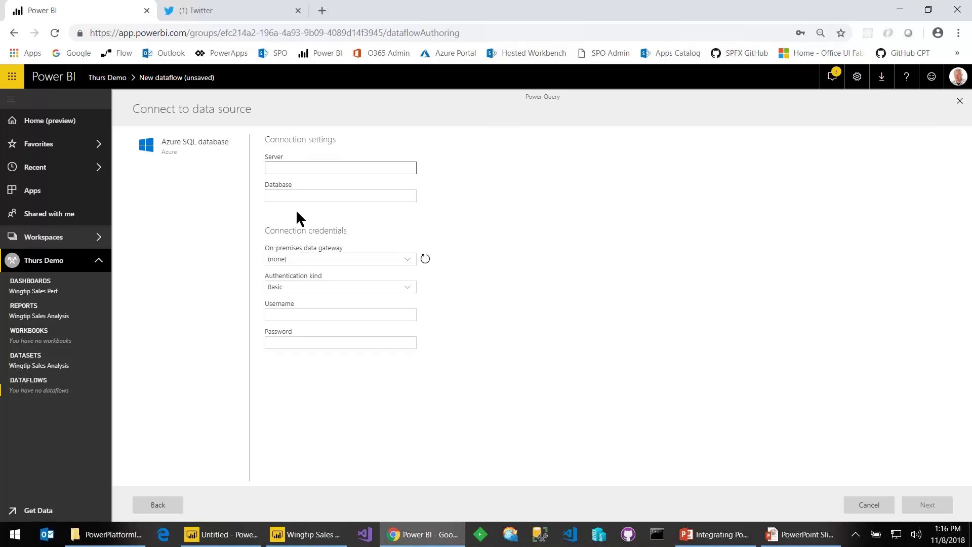
# Step: Connect the new dataflow to the WingtipSalesDB database on cpt.database.windows.net and choose its Products table for editing
pyautogui.write('cpt.database.windows.net')
pyautogui.click(340, 195)
pyautogui.write('W')
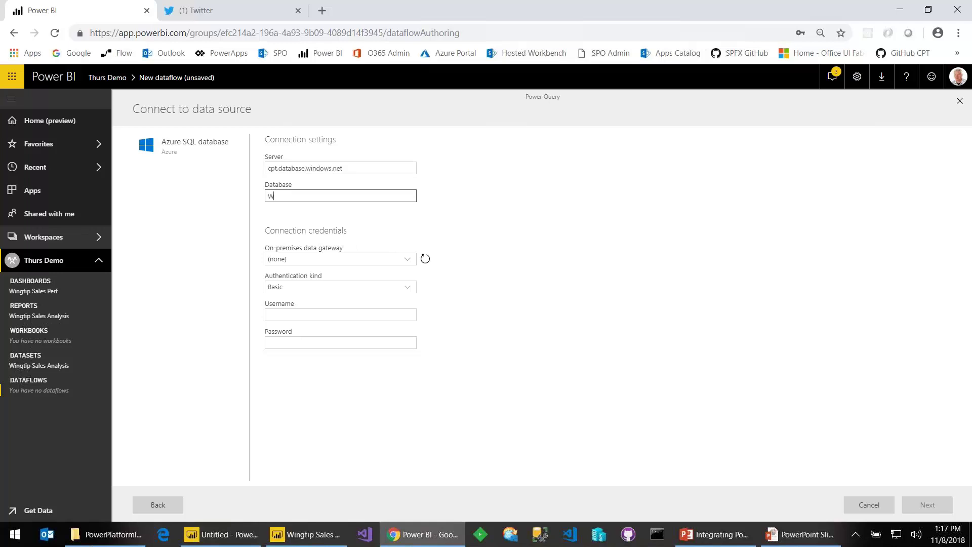
pyautogui.write('ingtipSalesDB')
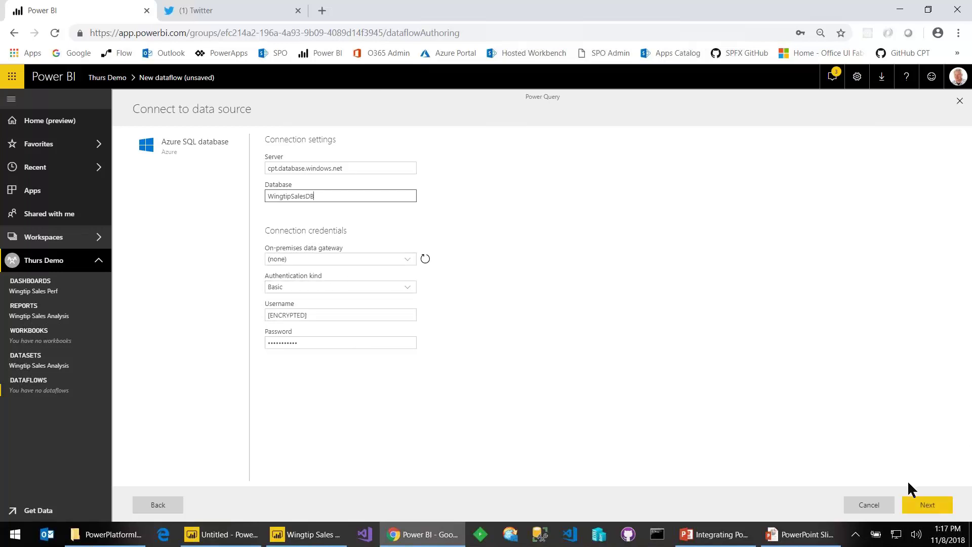
pyautogui.click(923, 510)
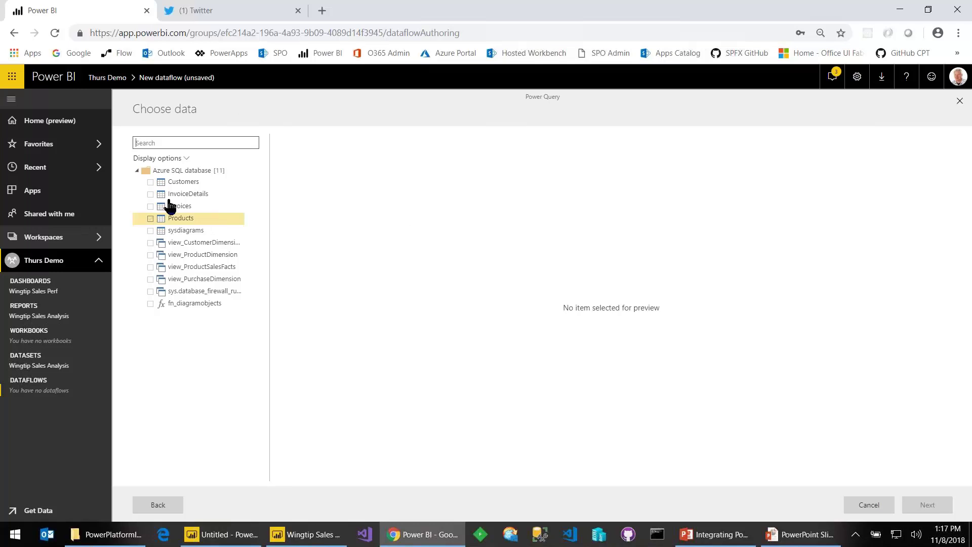
pyautogui.click(150, 218)
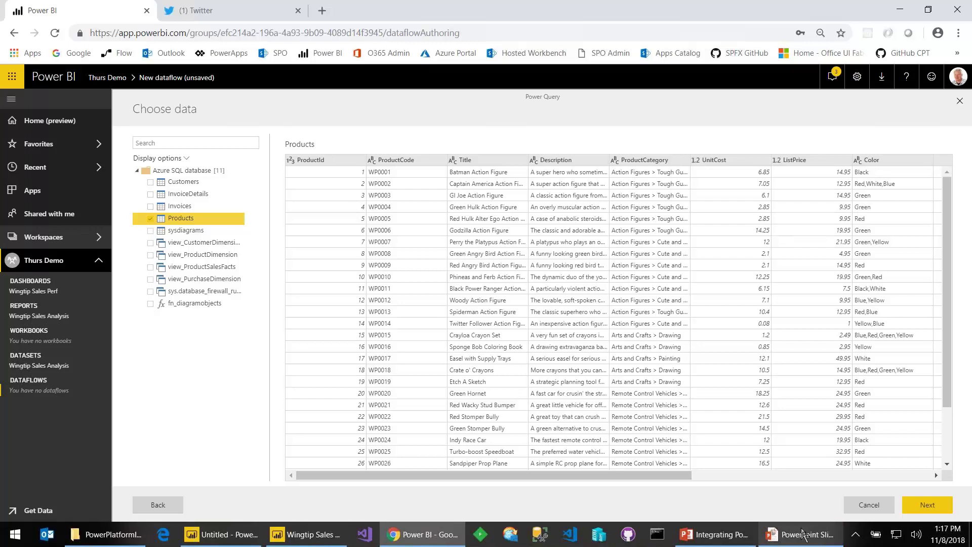
pyautogui.click(927, 504)
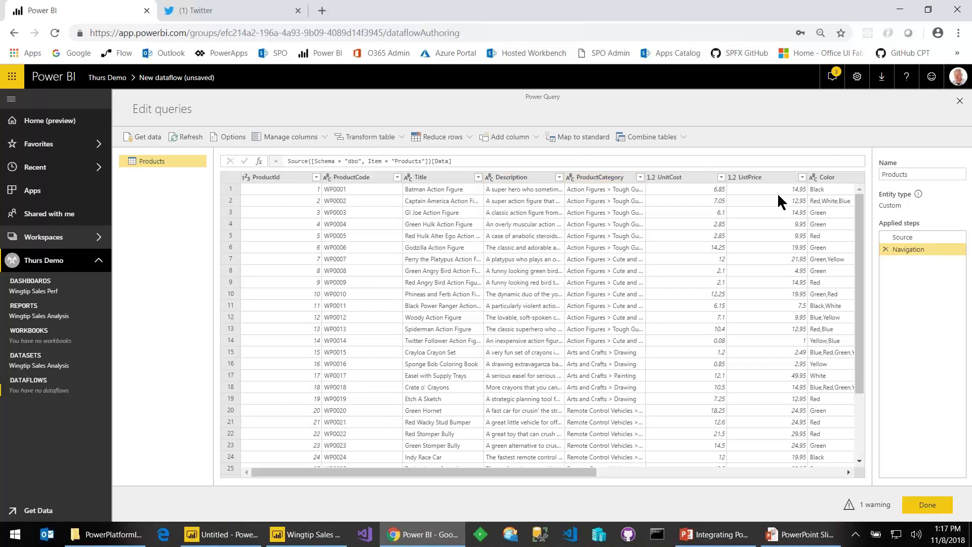
# Step: Remove the InvoiceDetails, ProductImage, MaximumAge, MinimumAge, Color and ListPrice columns from the Products query and finish editing
pyautogui.click(776, 471)
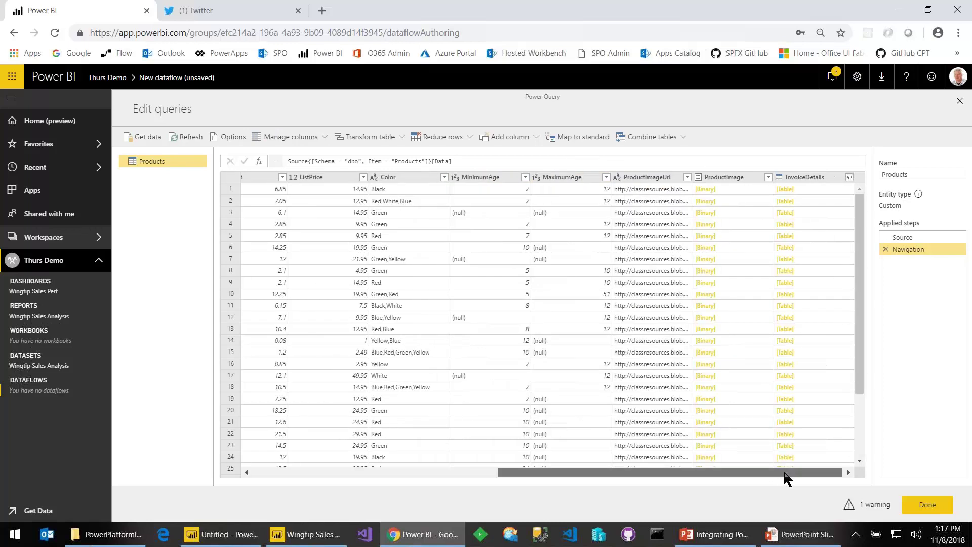
pyautogui.click(798, 177)
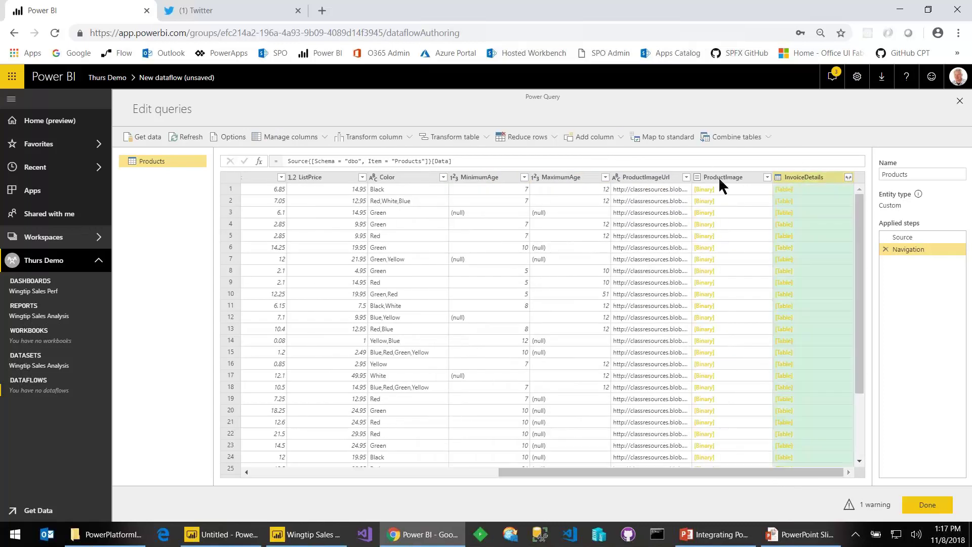
pyautogui.keyDown('ctrl'); pyautogui.click(719, 177); pyautogui.keyUp('ctrl')
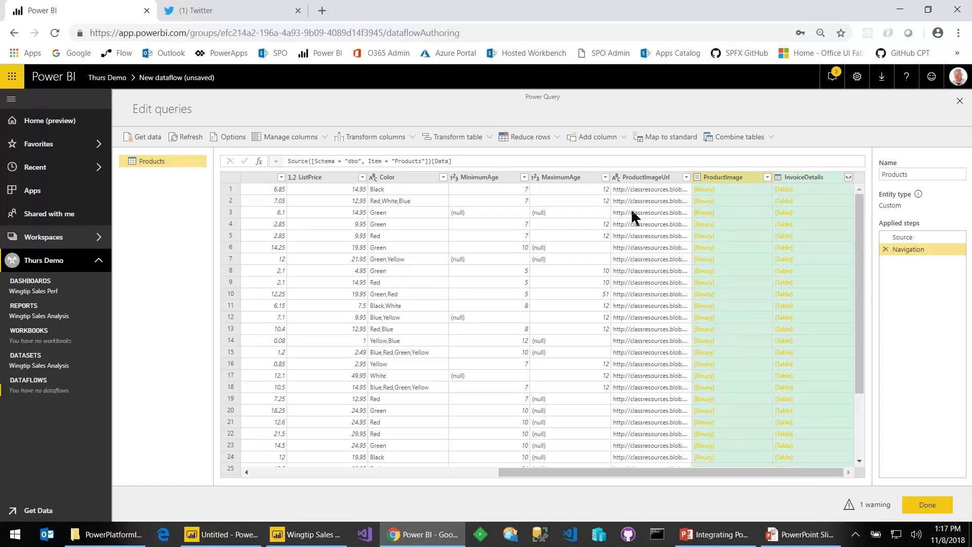
pyautogui.keyDown('ctrl'); pyautogui.click(568, 177); pyautogui.keyUp('ctrl')
pyautogui.keyDown('ctrl'); pyautogui.click(494, 177); pyautogui.keyUp('ctrl')
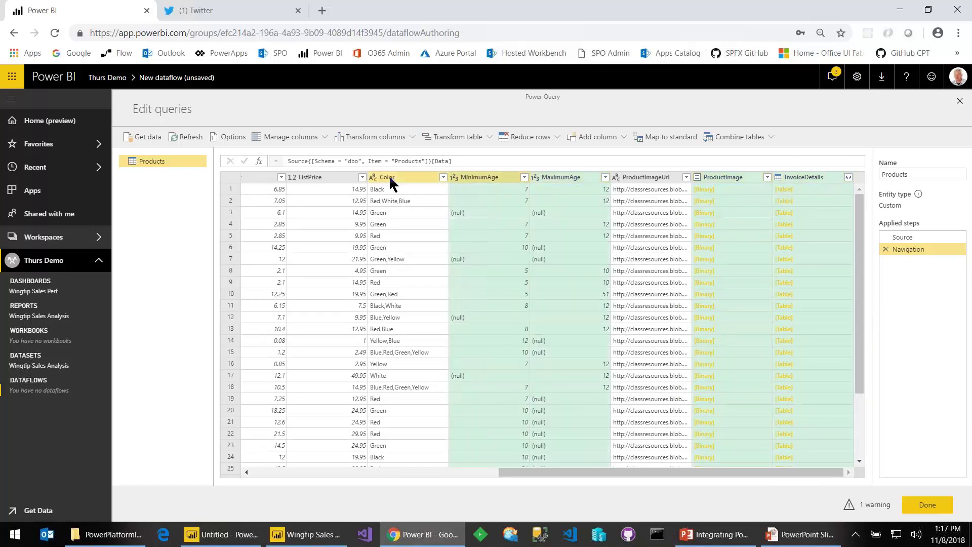
pyautogui.keyDown('ctrl'); pyautogui.click(394, 178); pyautogui.keyUp('ctrl')
pyautogui.keyDown('ctrl'); pyautogui.click(327, 177); pyautogui.keyUp('ctrl')
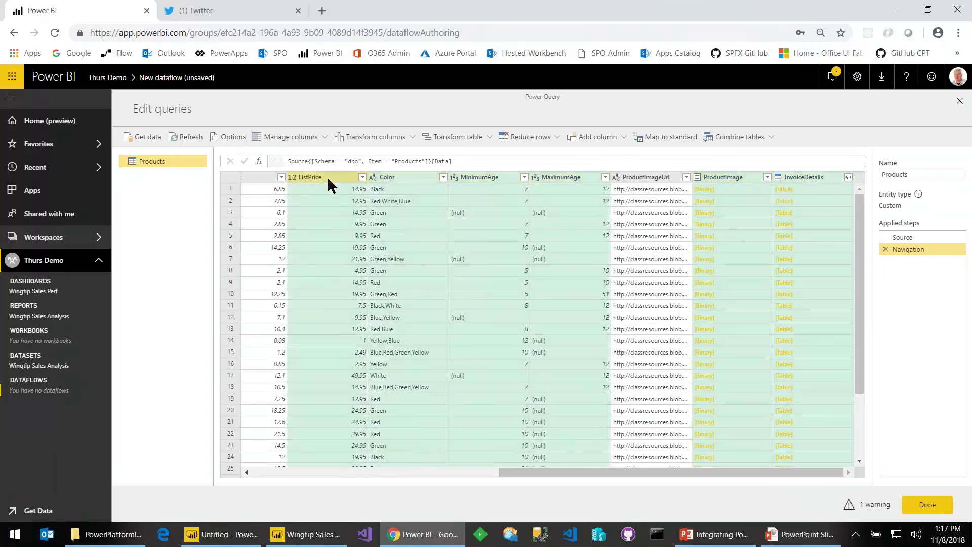
pyautogui.rightClick(327, 177)
pyautogui.click(345, 189)
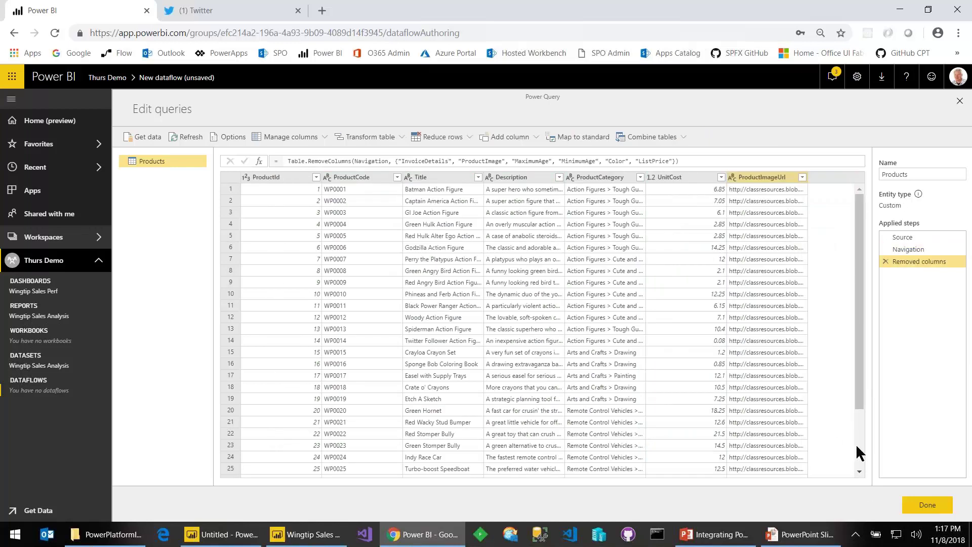
pyautogui.click(928, 505)
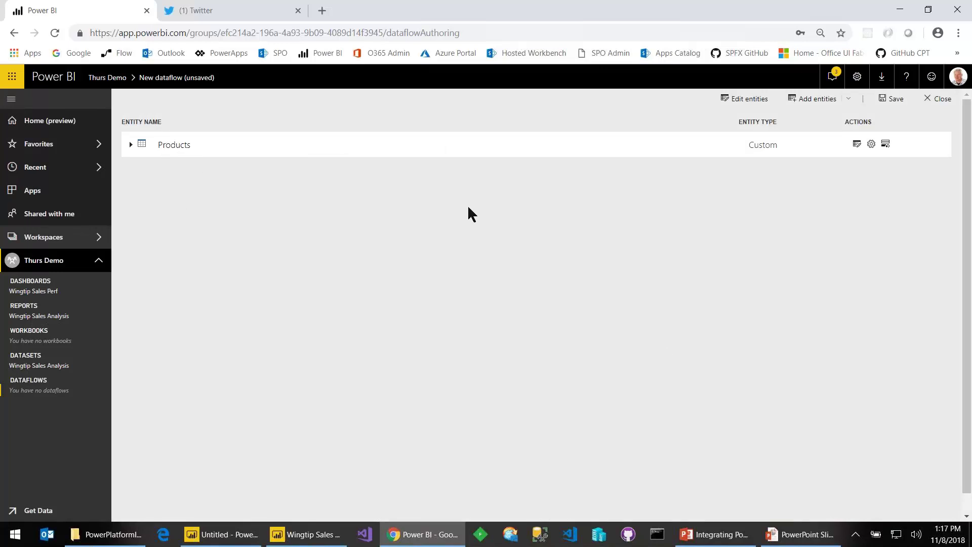
# Step: Save the dataflow as My Dataflow without setting a refresh schedule and close it
pyautogui.click(892, 101)
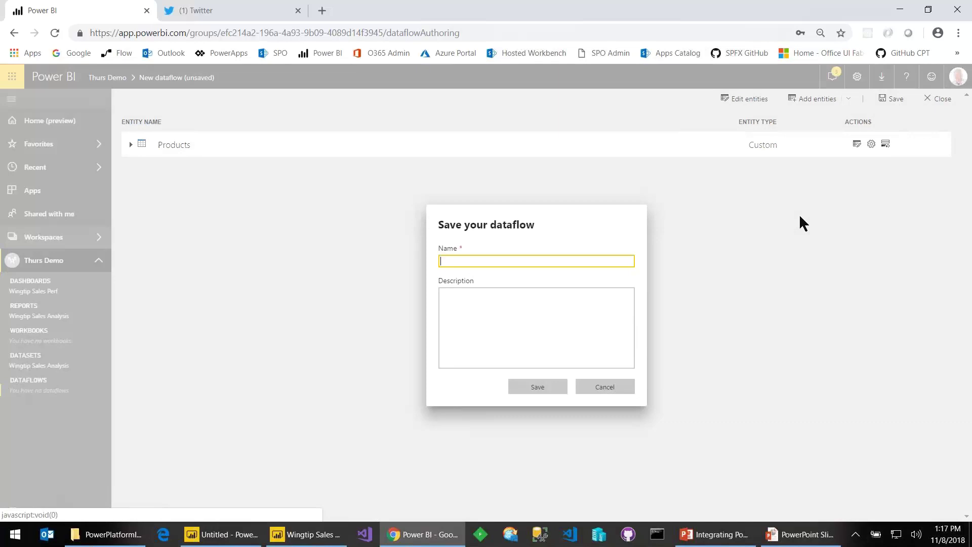
pyautogui.write('M')
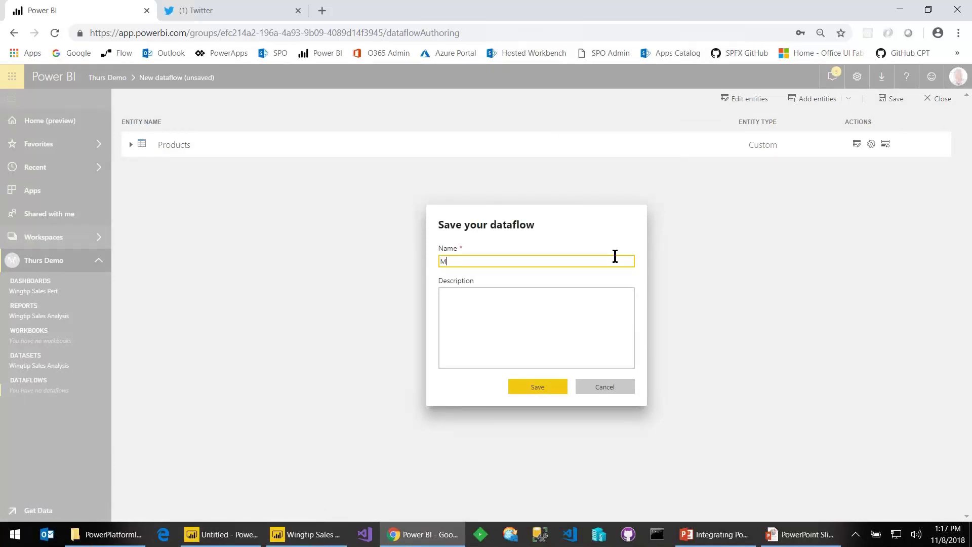
pyautogui.write(' Dataflow')
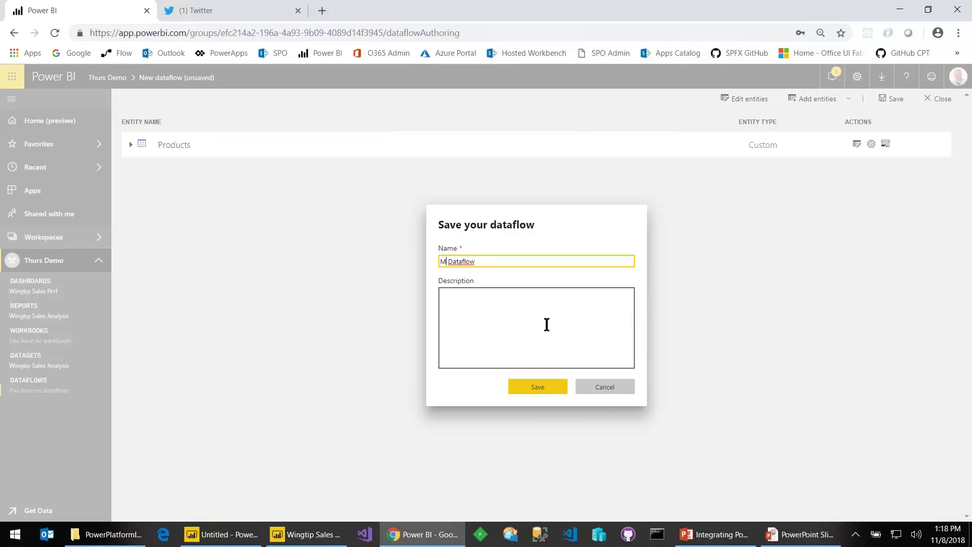
pyautogui.write('y')
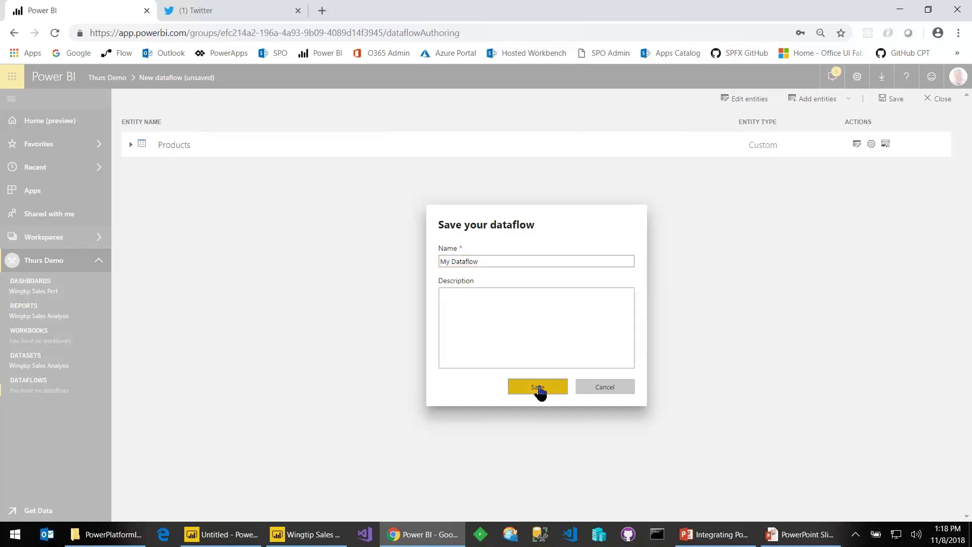
pyautogui.click(537, 386)
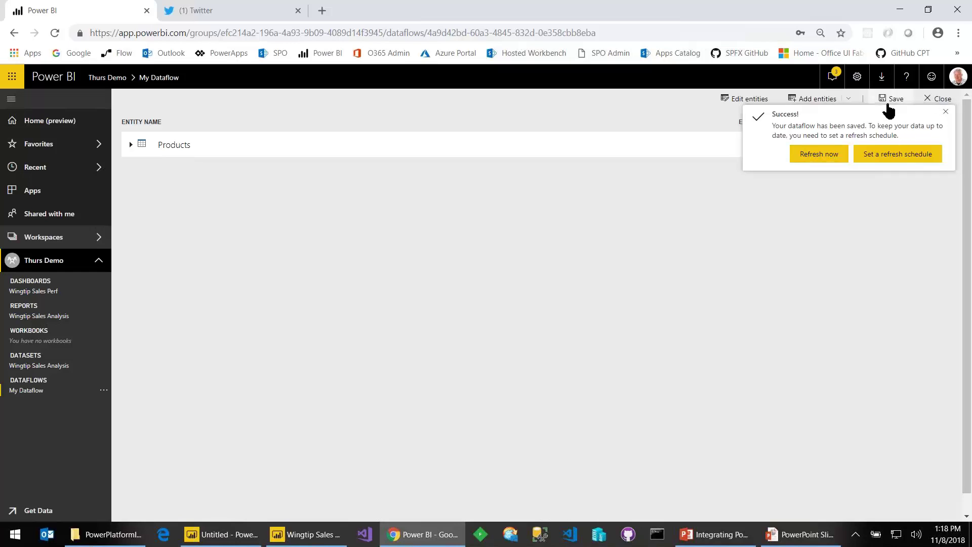
pyautogui.click(947, 108)
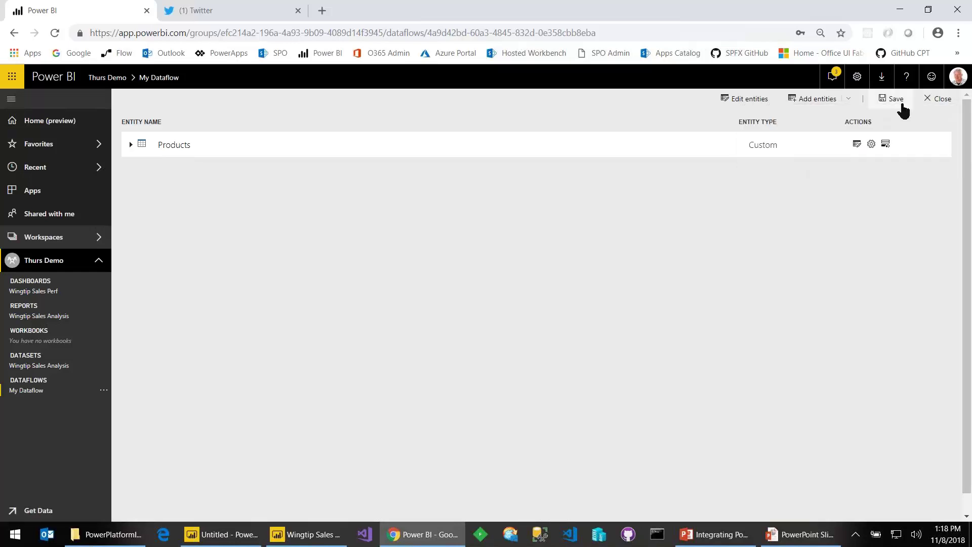
pyautogui.click(937, 105)
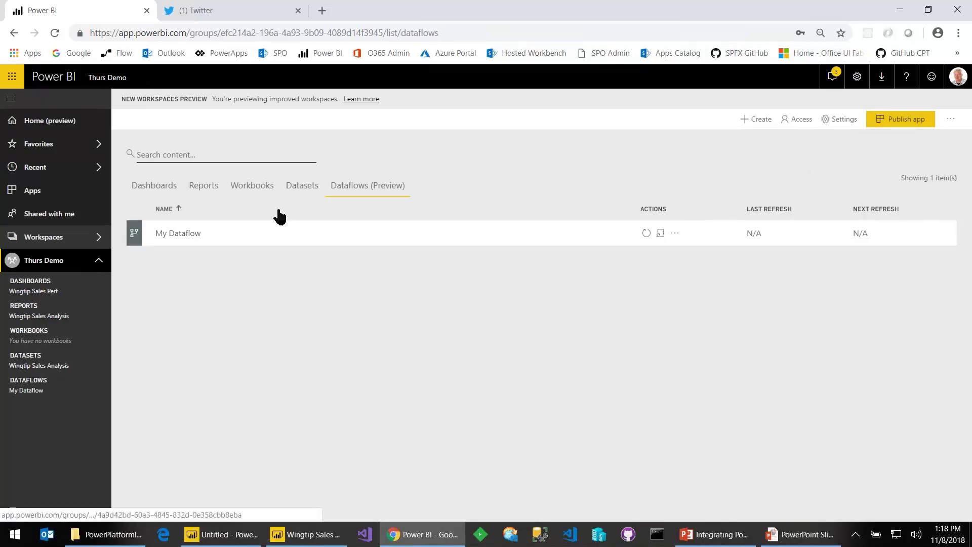
# Step: Look through the dashboards, reports and dataflows of the Thurs Demo workspace
pyautogui.click(174, 200)
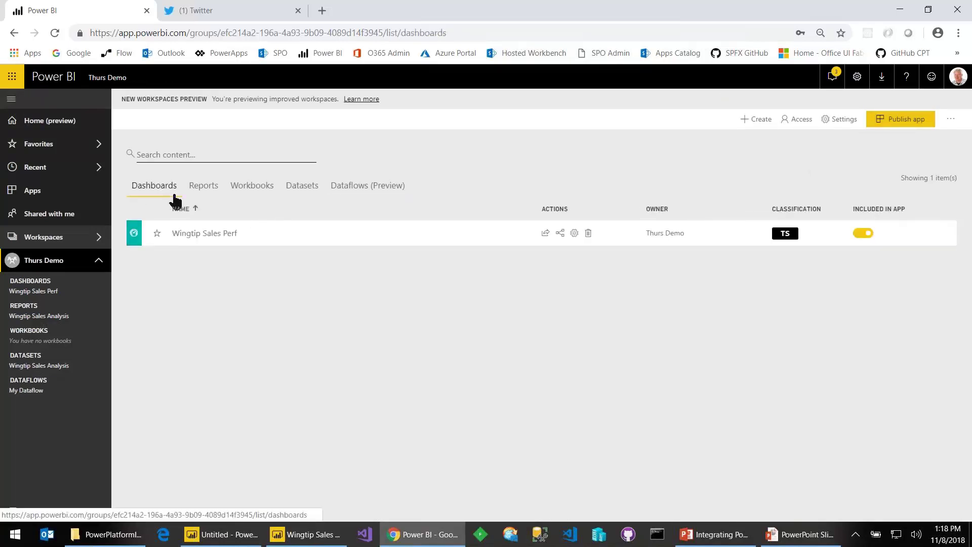
pyautogui.click(201, 193)
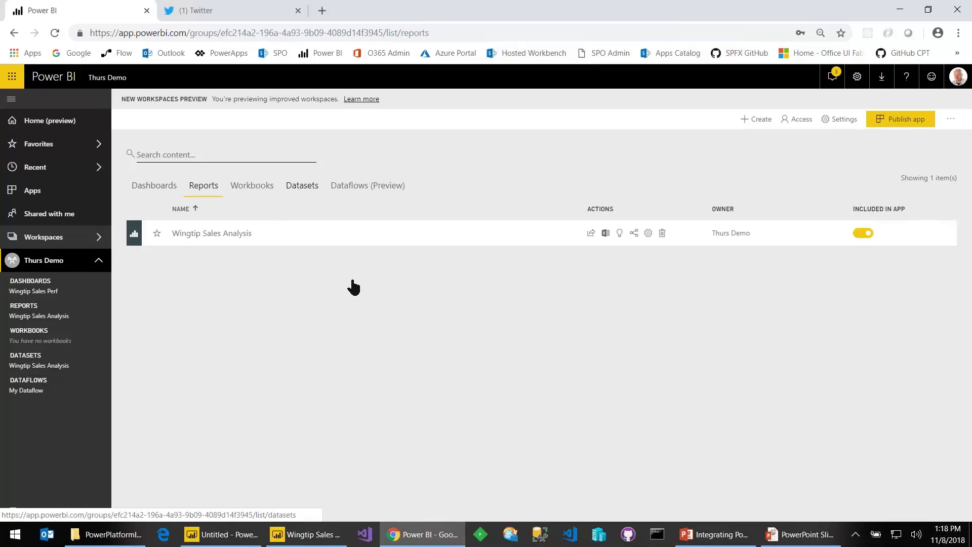
pyautogui.click(348, 186)
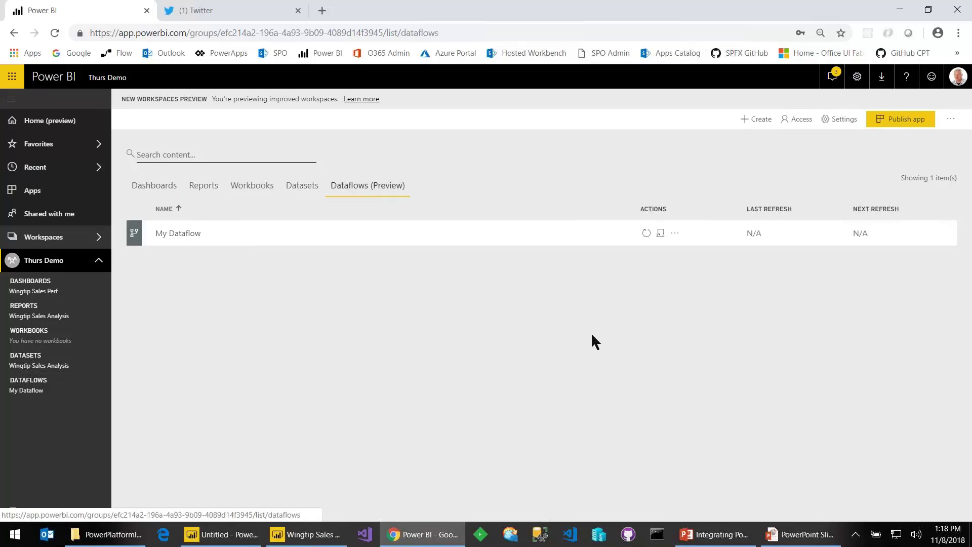
# Step: Review the entities in My Dataflow, and examine its scheduled refresh settings
pyautogui.click(179, 234)
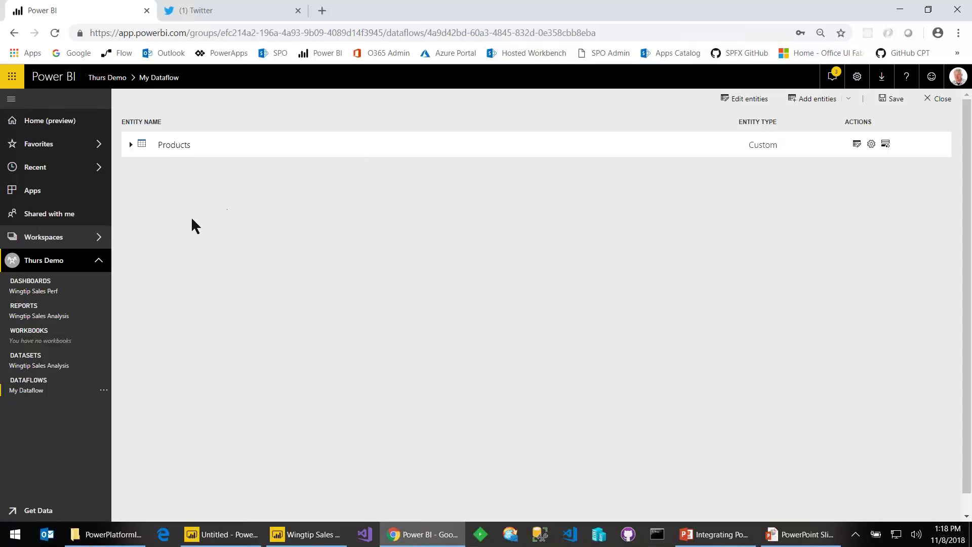
pyautogui.click(43, 268)
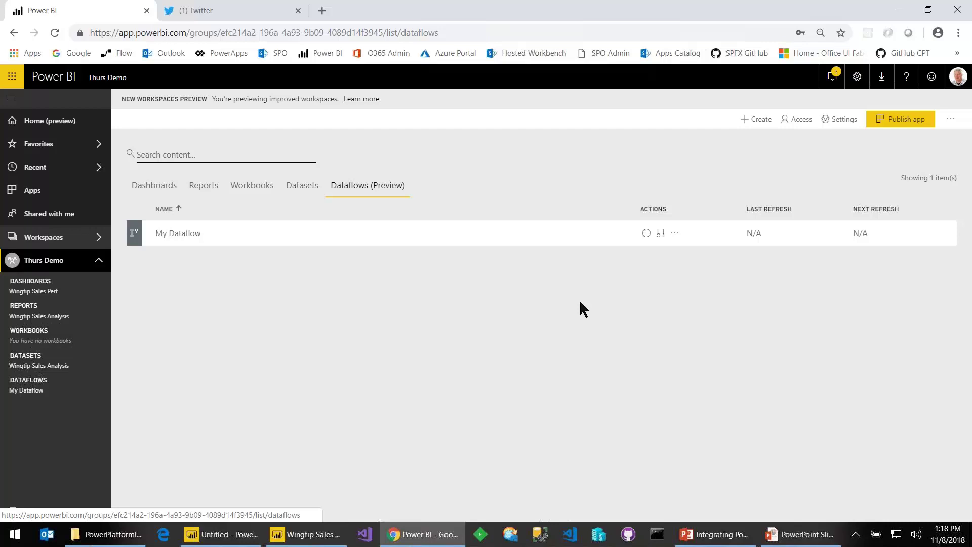
pyautogui.click(660, 235)
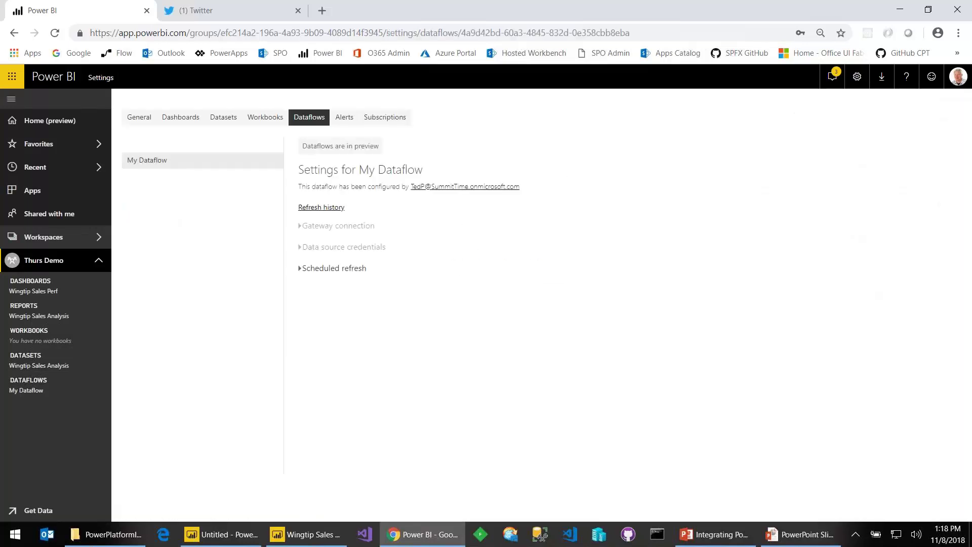
pyautogui.click(299, 269)
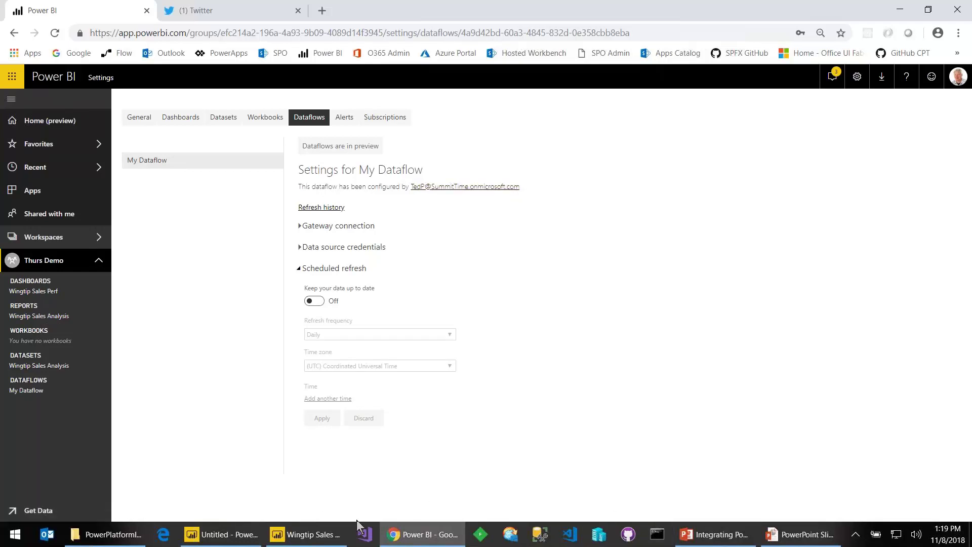
# Step: Switch to the blank Power BI Desktop report and connect to Power BI dataflows as the data source, accepting the preview connector
pyautogui.click(237, 535)
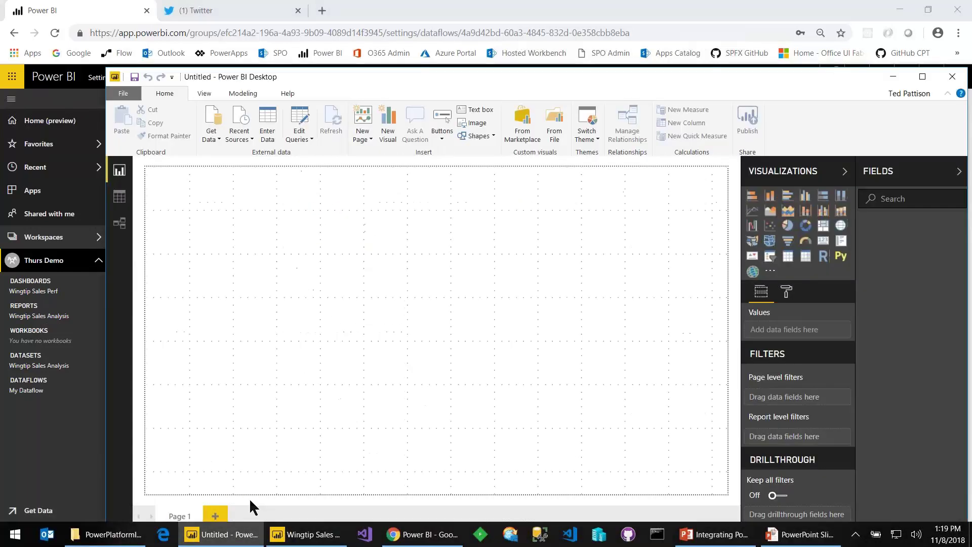
pyautogui.doubleClick(228, 78)
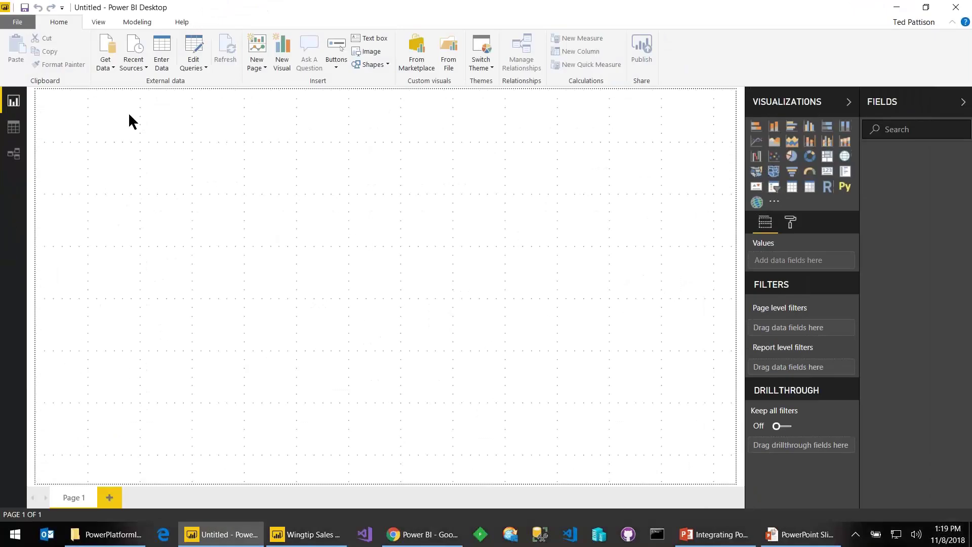
pyautogui.click(106, 65)
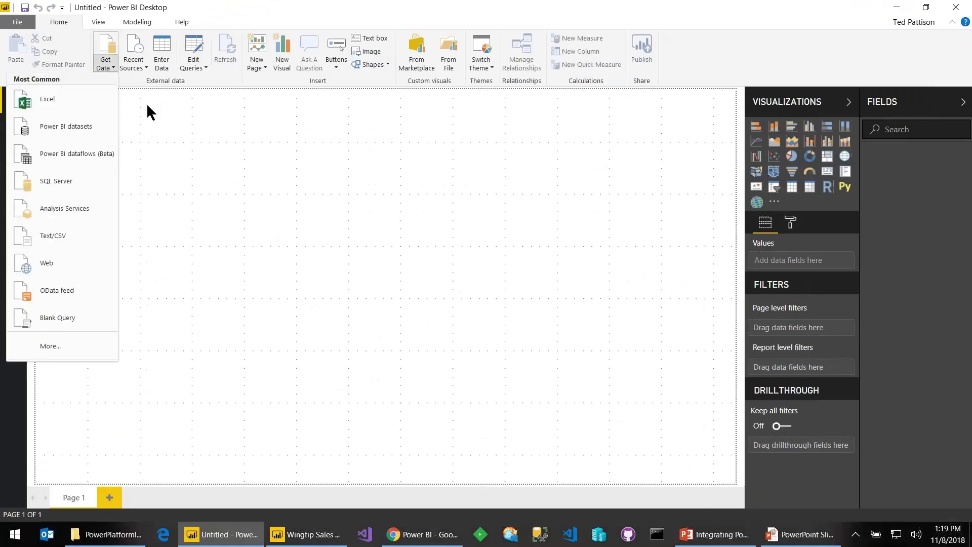
pyautogui.click(86, 154)
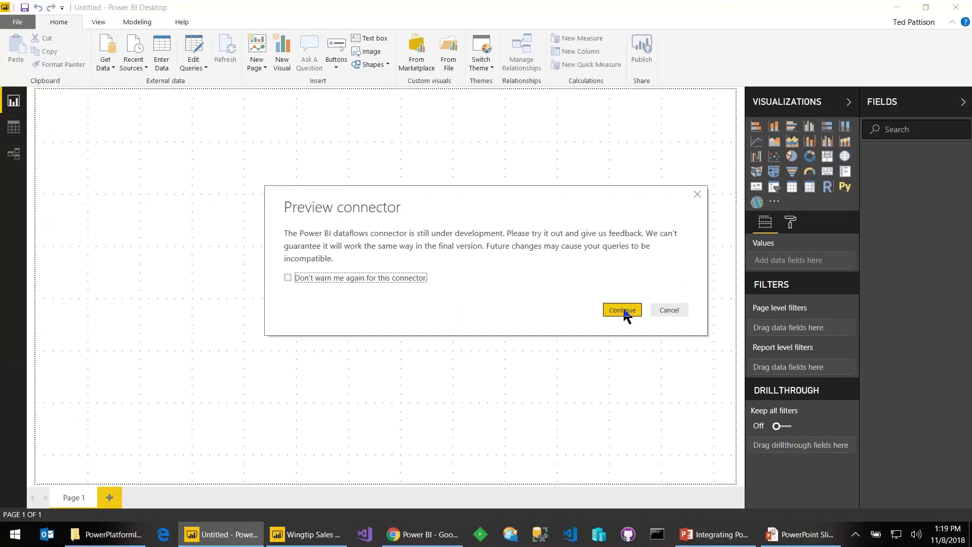
pyautogui.click(624, 310)
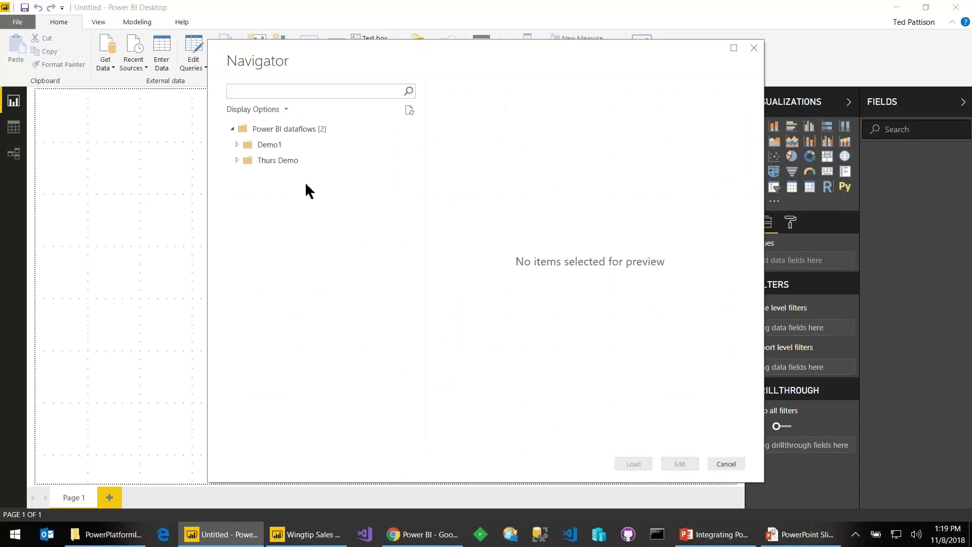
# Step: Browse the dataflows of the Thurs Demo and Demo1 workspaces, and open the Products entity of Demo1's My Dataflow for editing
pyautogui.click(237, 160)
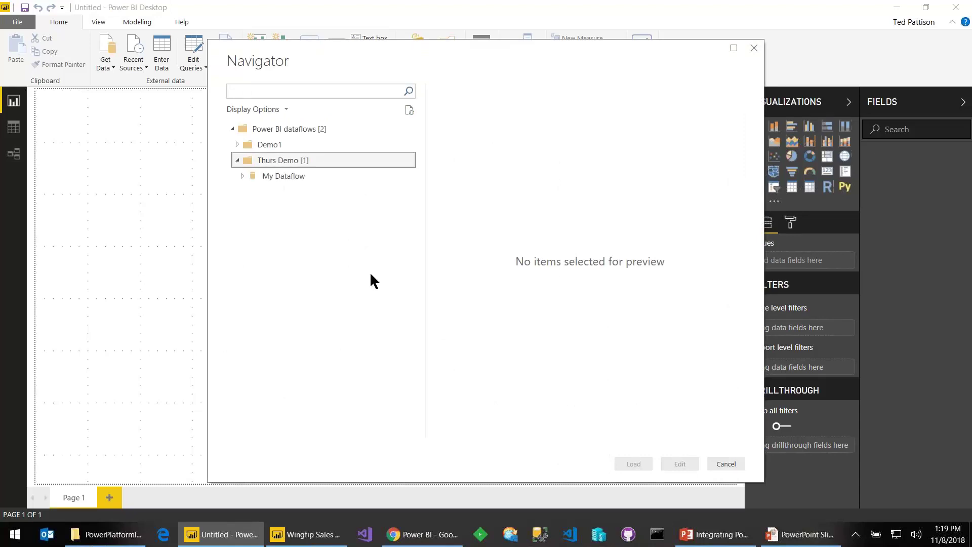
pyautogui.click(242, 175)
pyautogui.click(244, 174)
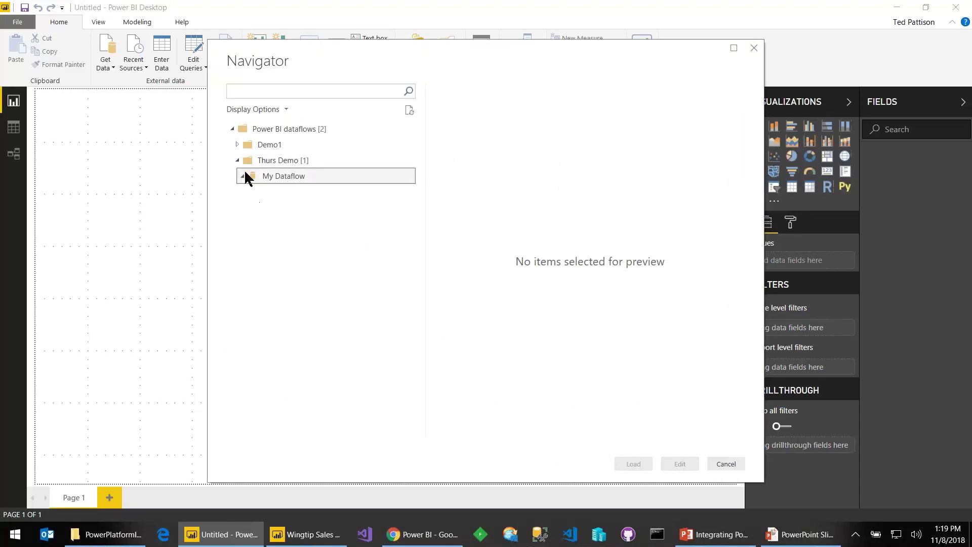
pyautogui.click(243, 175)
pyautogui.click(283, 160)
pyautogui.click(237, 144)
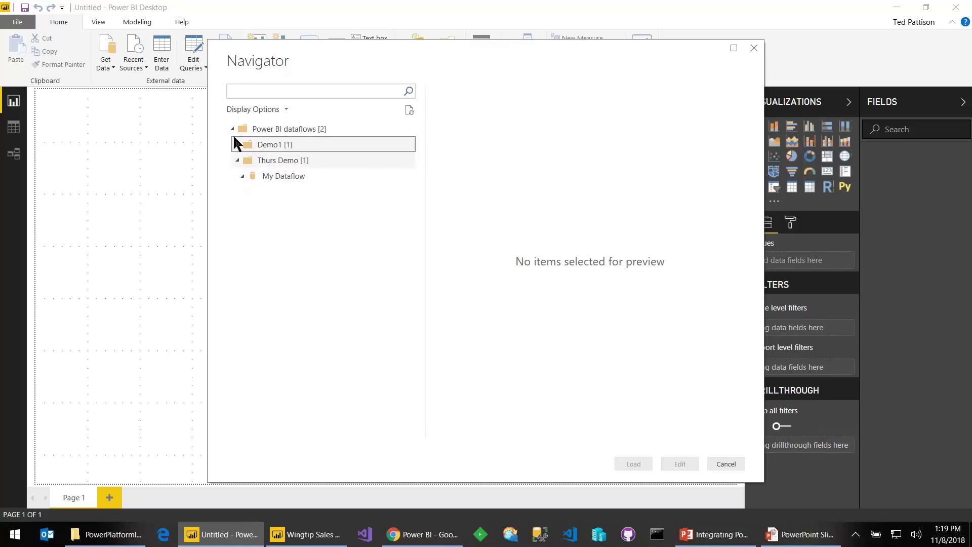
pyautogui.click(237, 144)
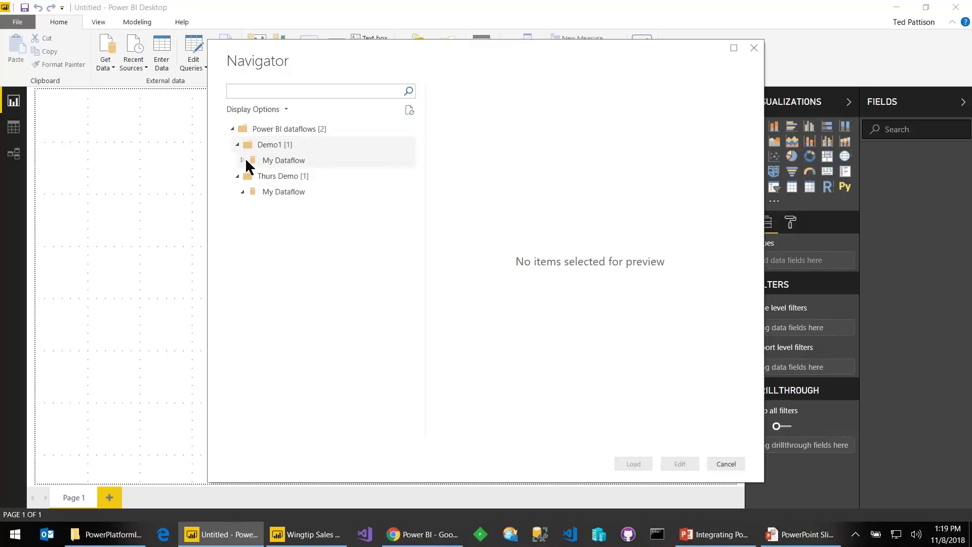
pyautogui.click(242, 160)
pyautogui.click(257, 176)
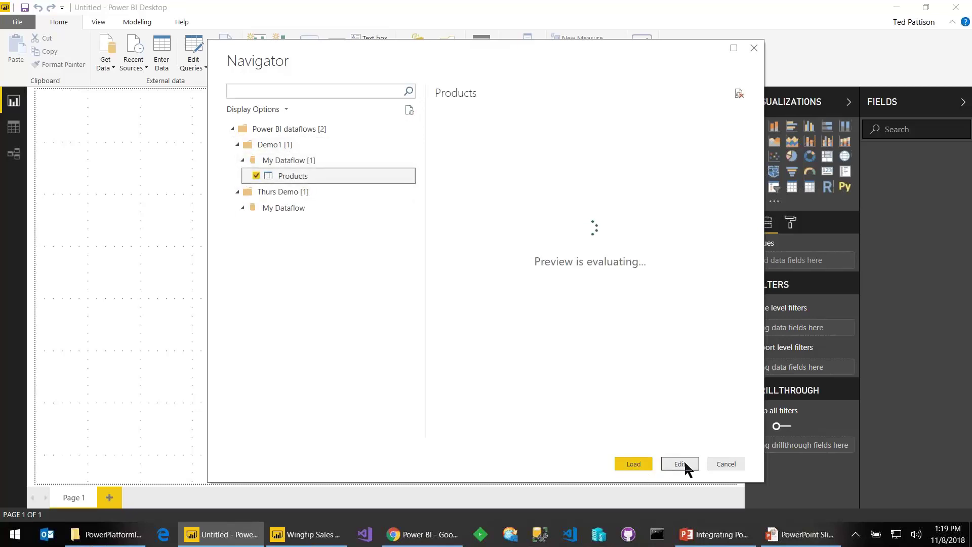
pyautogui.click(678, 464)
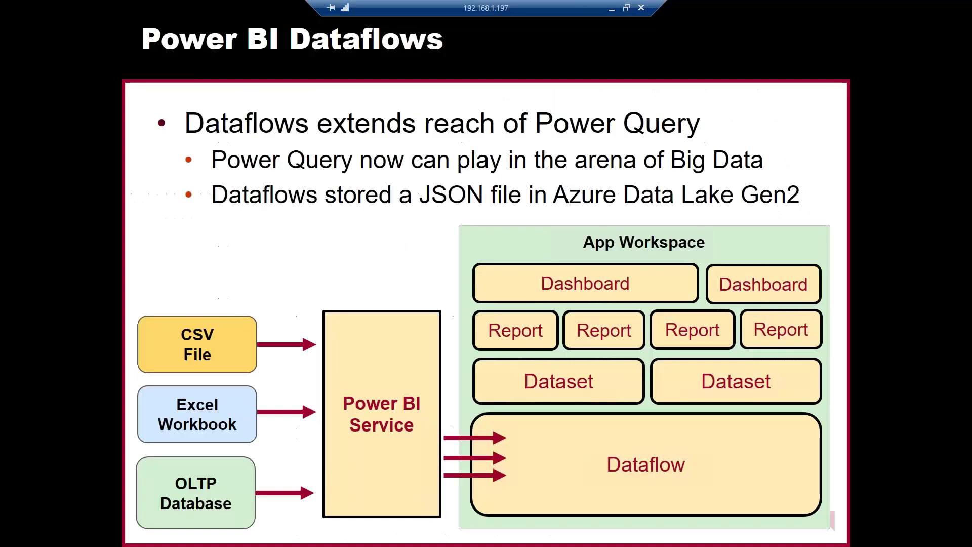
pyautogui.click(805, 535)
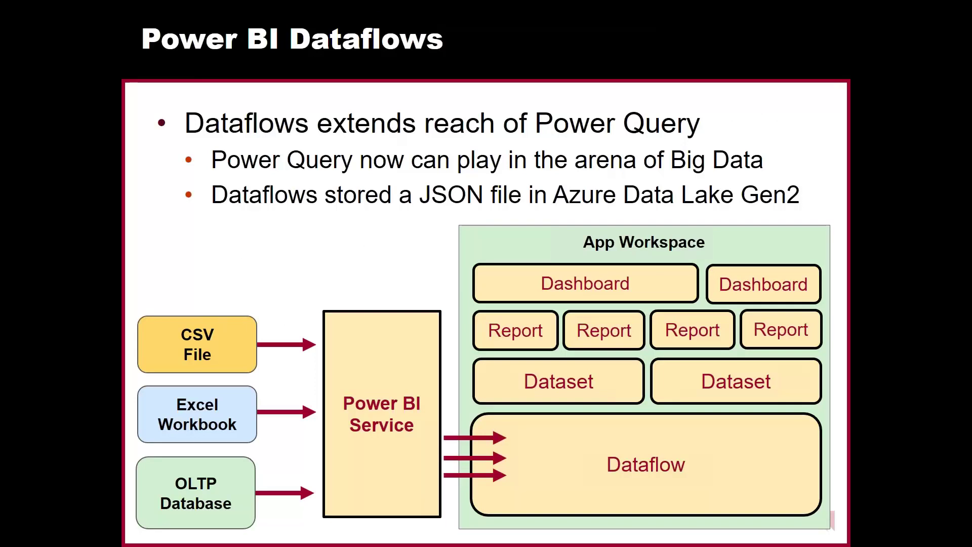
pyautogui.press('Right')
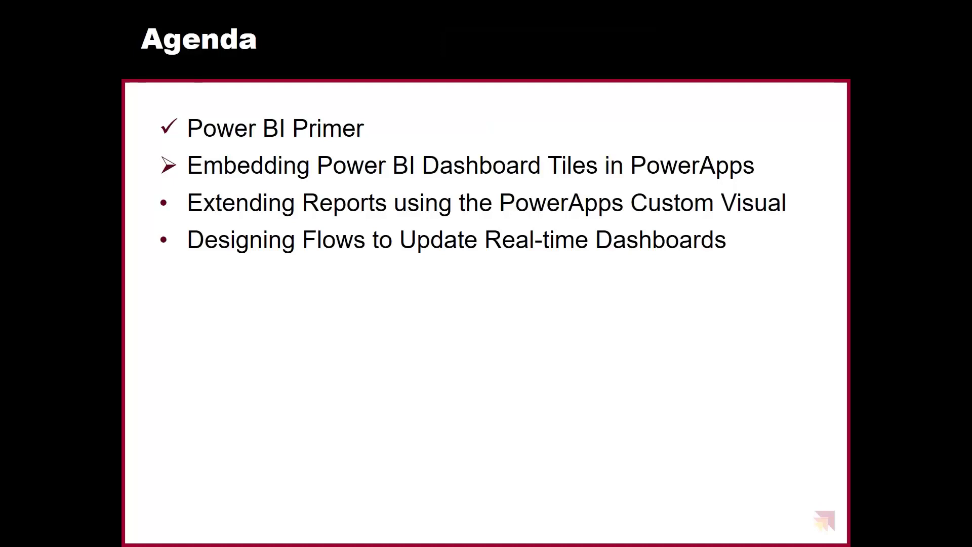
pyautogui.press('Right')
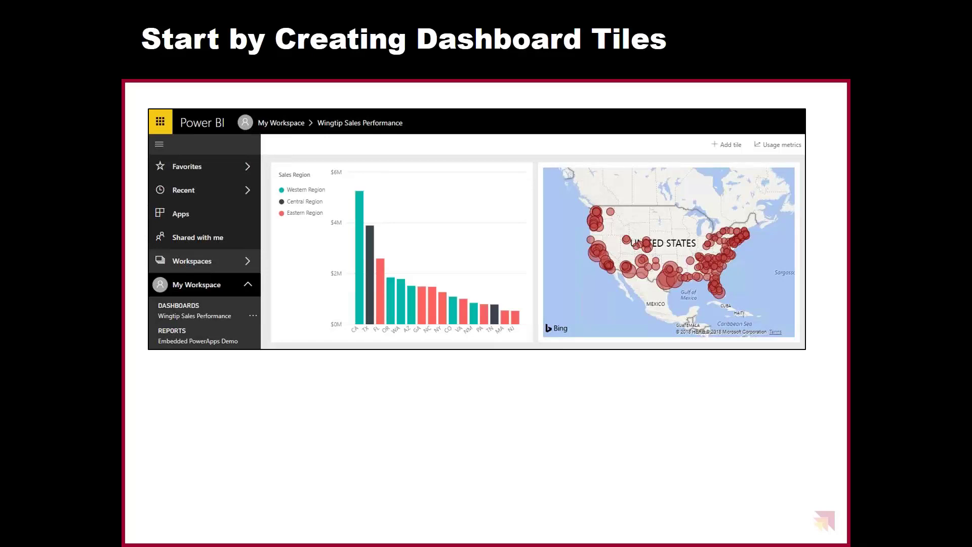
# Step: Switch to Chrome, open PowerApps in a new browser tab and create a canvas app from blank
pyautogui.hotkey('alt', 'Tab')
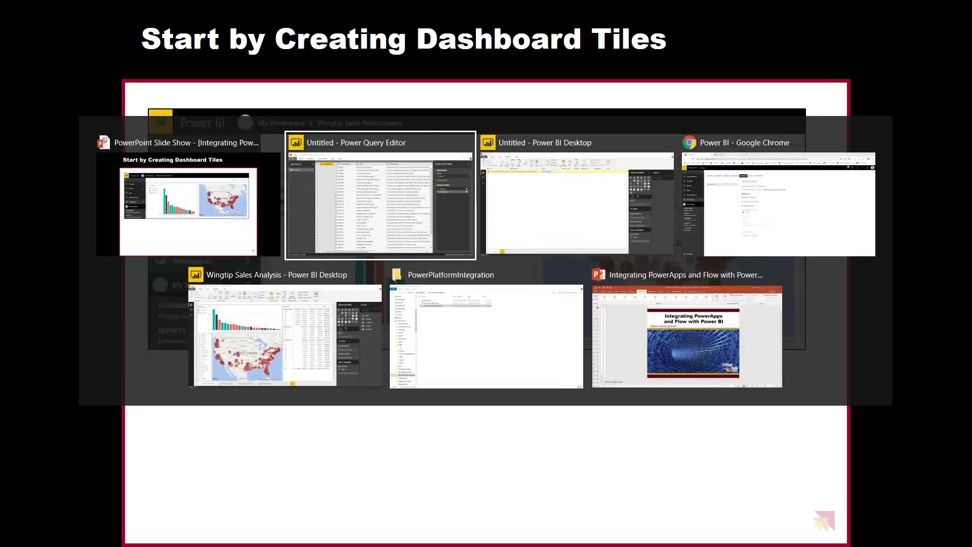
pyautogui.hotkey('alt', 'Tab')
pyautogui.hotkey('alt', 'Tab')
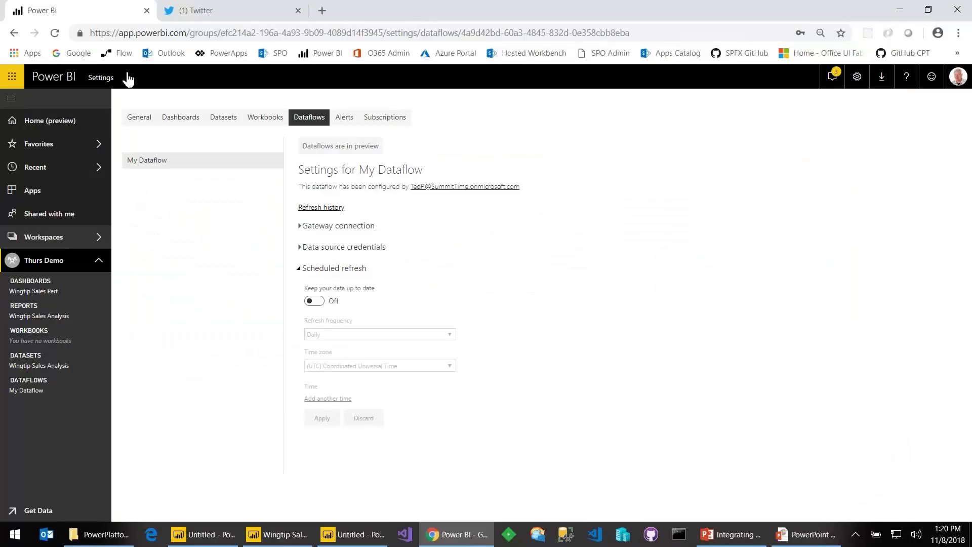
pyautogui.hotkey('ctrl', 't')
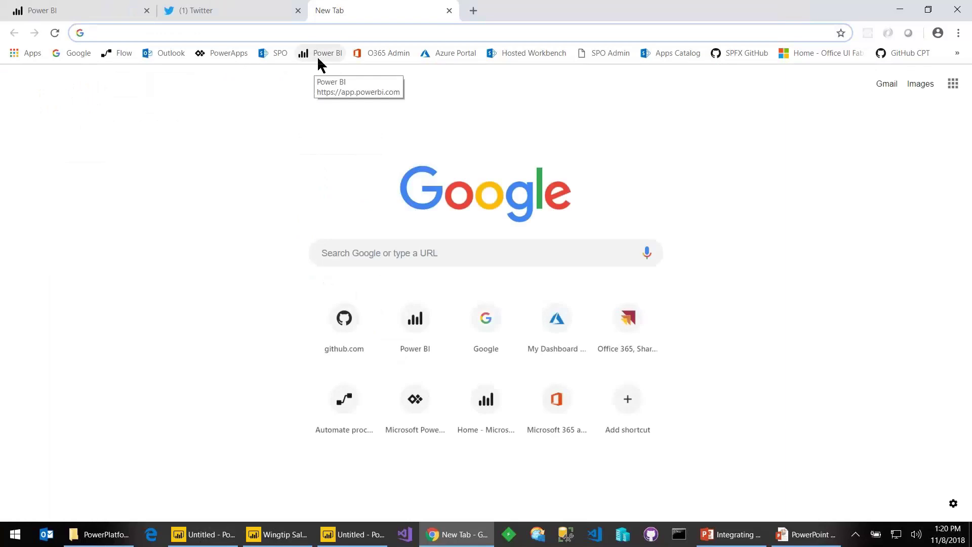
pyautogui.click(221, 53)
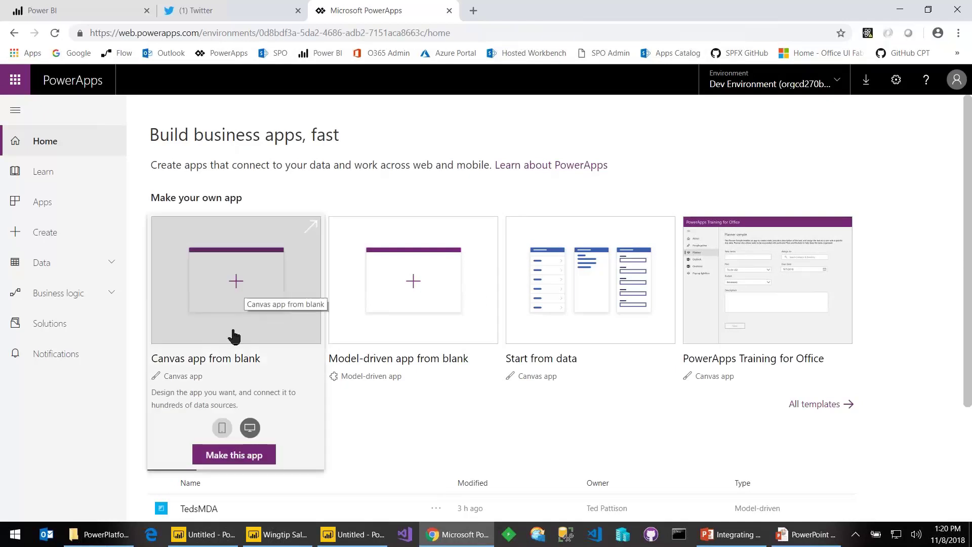
pyautogui.click(234, 455)
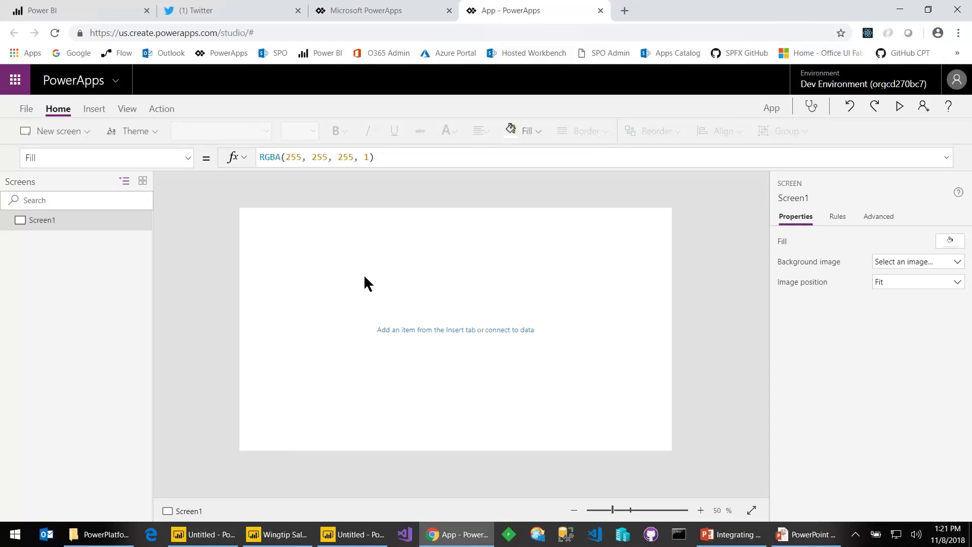
# Step: Add two more blank screens to the canvas app
pyautogui.click(68, 133)
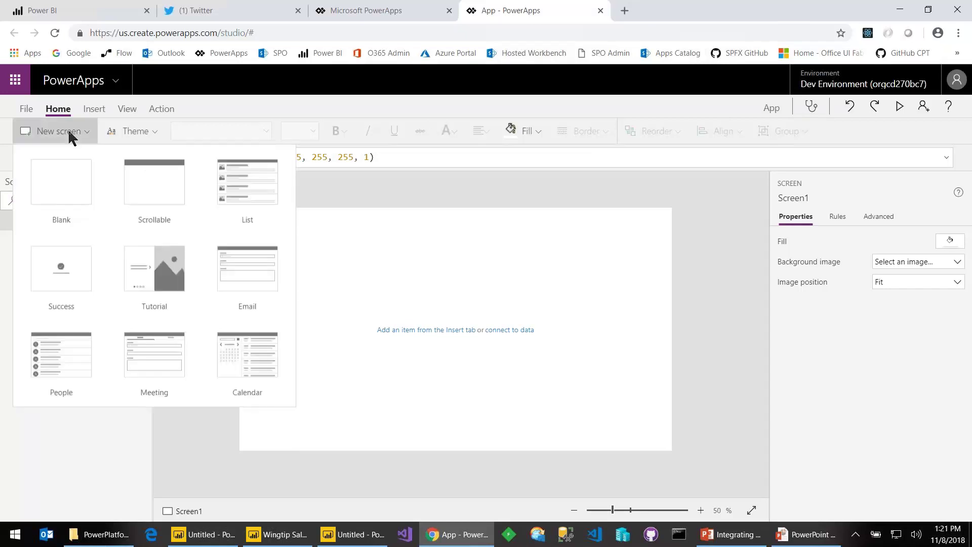
pyautogui.click(61, 175)
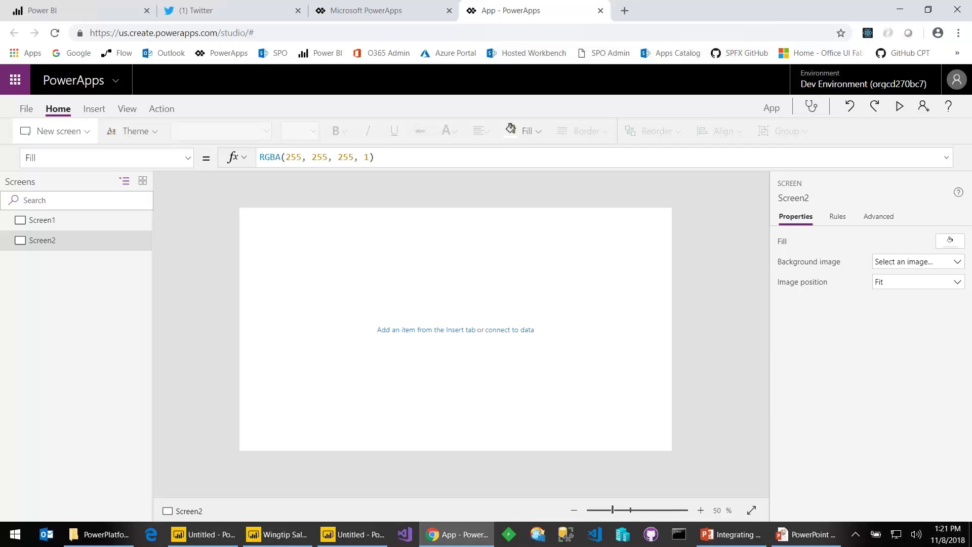
pyautogui.click(86, 130)
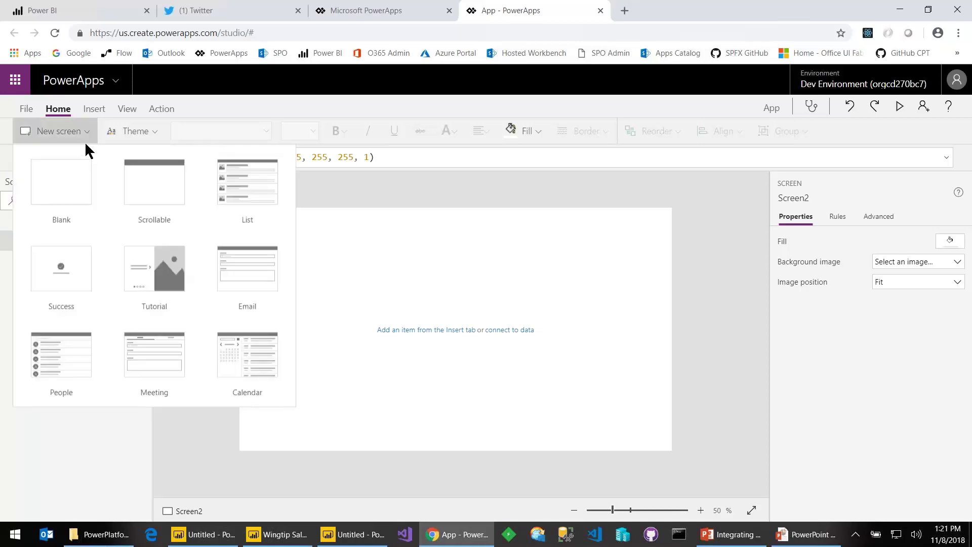
pyautogui.click(74, 180)
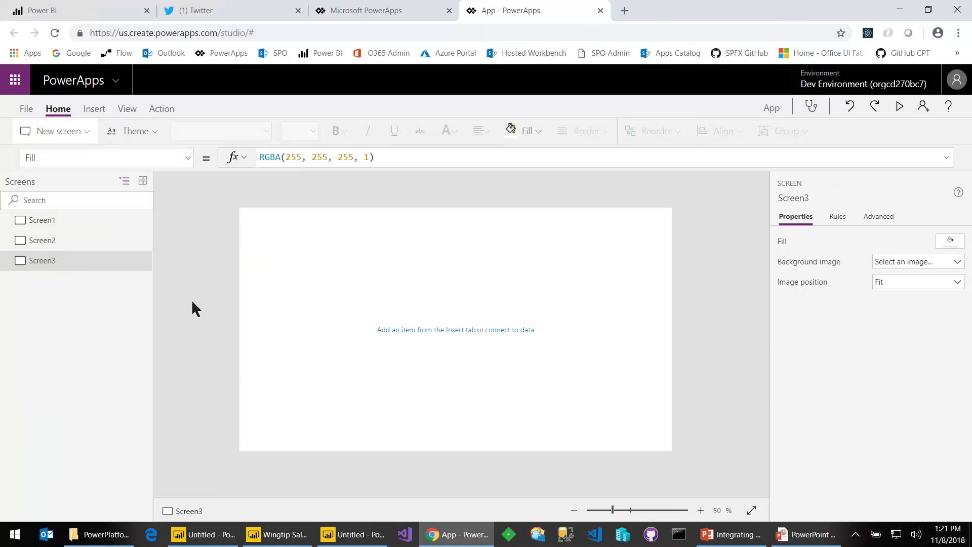
# Step: Fill Screen2 with light green, RGBA(232, 244, 217, 1), and Screen3 with light red, RGBA(238, 204, 204, 1)
pyautogui.click(103, 241)
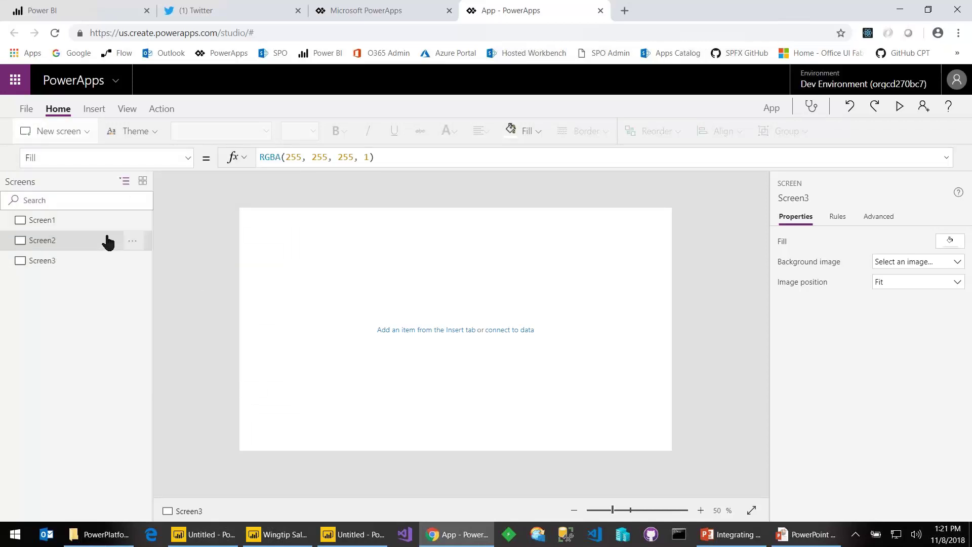
pyautogui.click(946, 247)
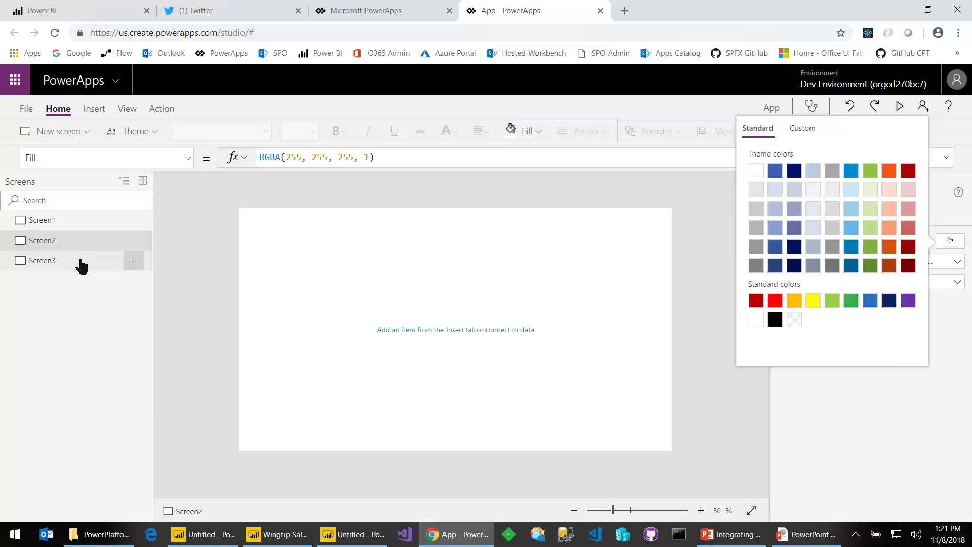
pyautogui.click(871, 191)
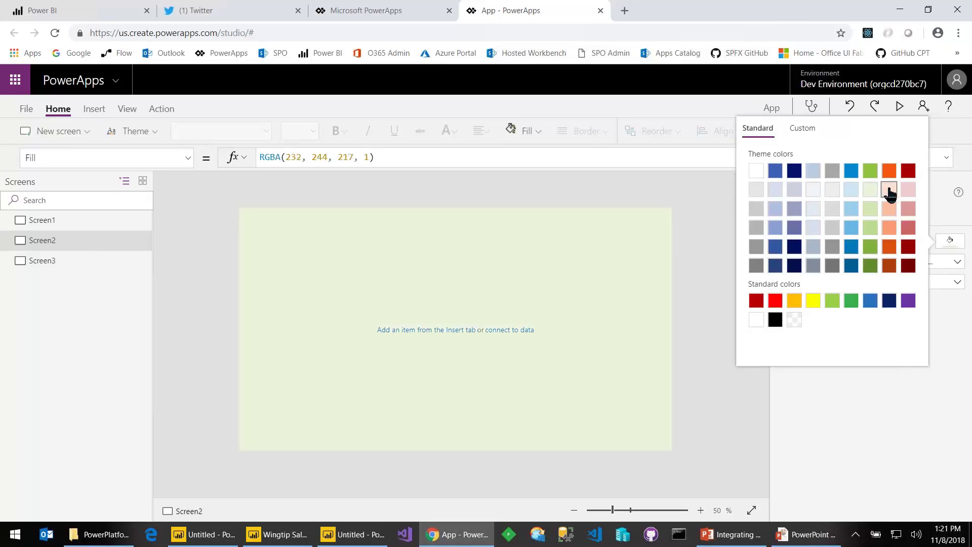
pyautogui.click(76, 262)
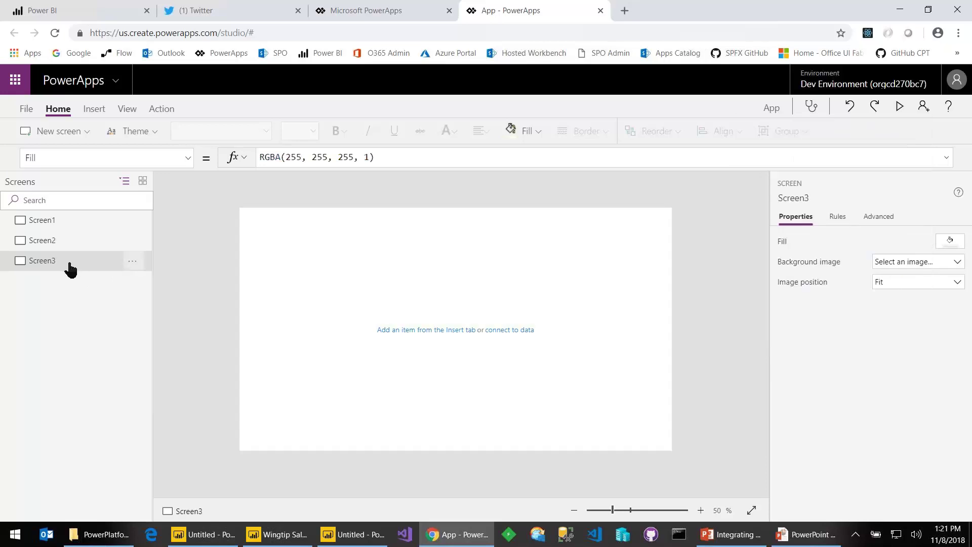
pyautogui.click(951, 241)
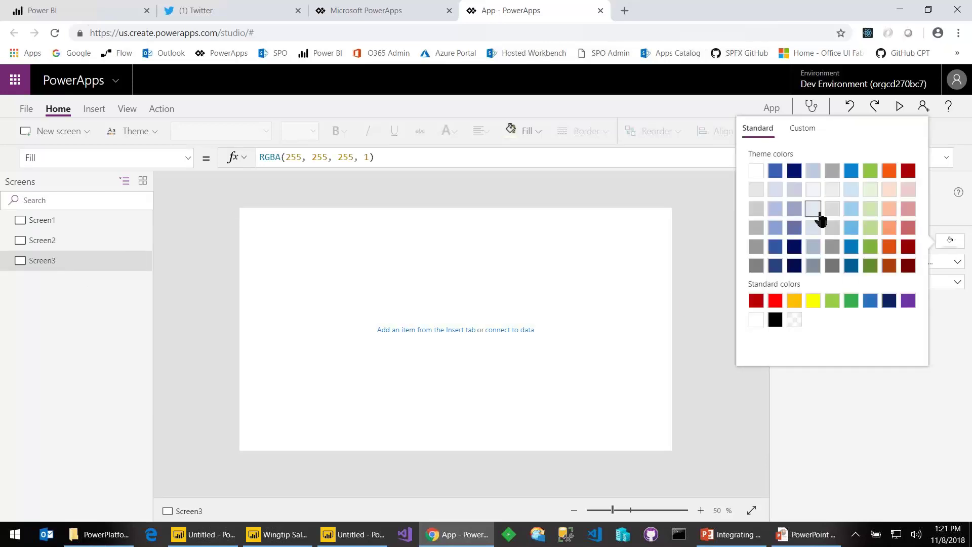
pyautogui.click(893, 195)
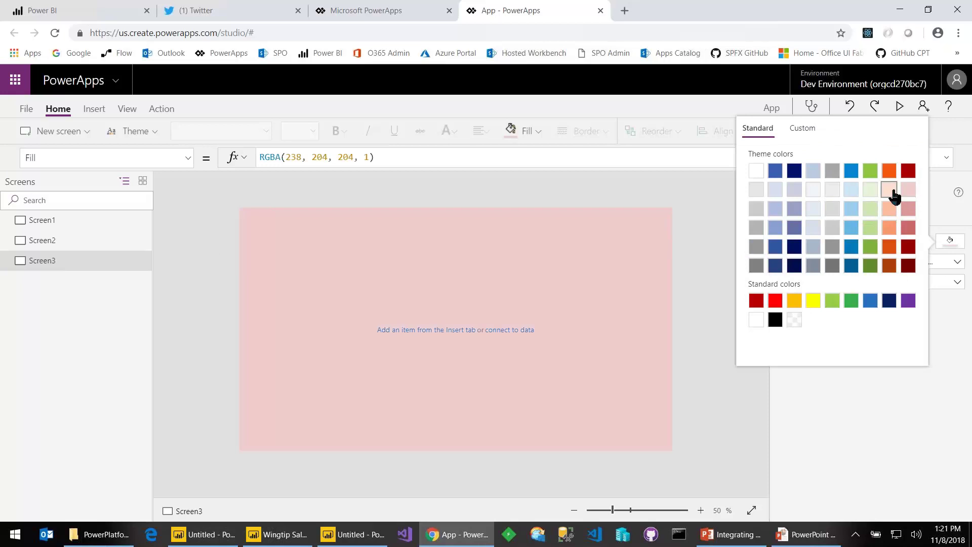
pyautogui.click(223, 283)
# Step: Insert a button on Screen1
pyautogui.click(86, 228)
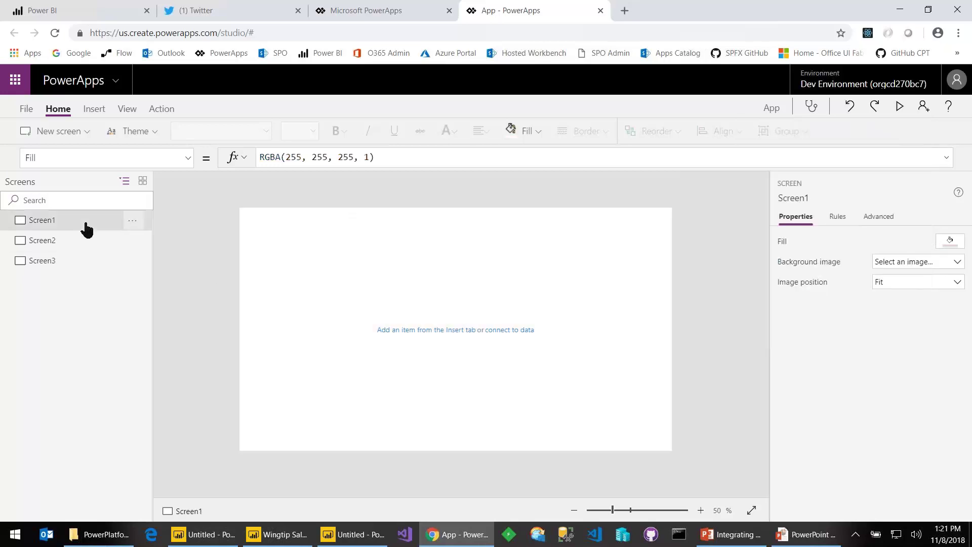
pyautogui.click(93, 110)
pyautogui.click(181, 132)
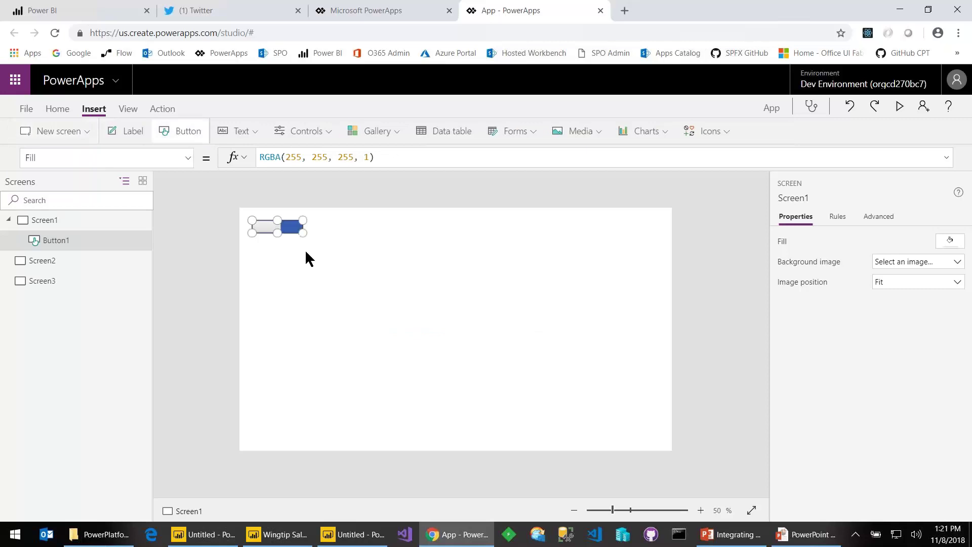
# Step: Stretch the button across the full width at the top of Screen1, 1366 by 134 in size, and change its text to Next
pyautogui.moveTo(307, 226); pyautogui.dragTo(702, 252)
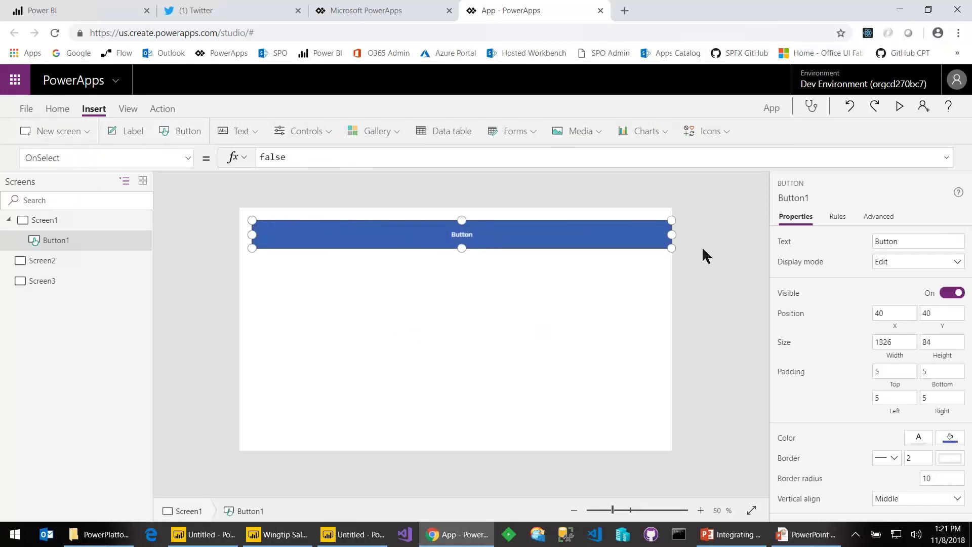
pyautogui.moveTo(471, 193); pyautogui.dragTo(432, 205)
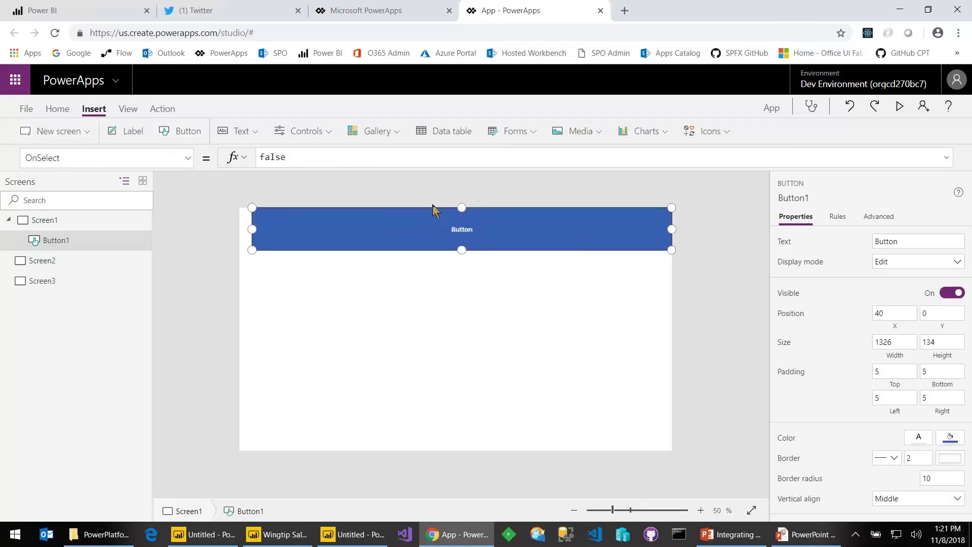
pyautogui.moveTo(252, 235); pyautogui.dragTo(223, 228)
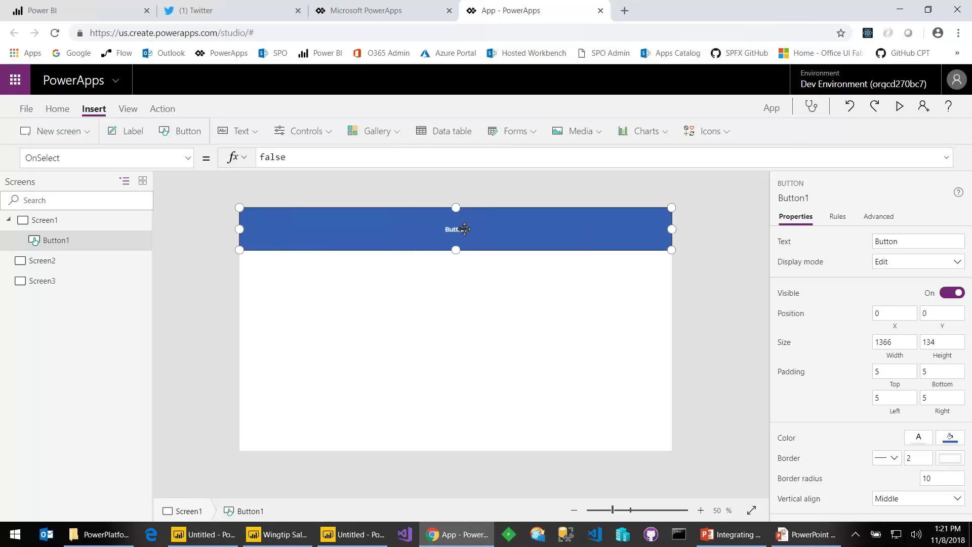
pyautogui.doubleClick(444, 230)
pyautogui.write('Next')
# Step: Make the Screen1 button navigate to Screen2 with the Fade transition
pyautogui.click(163, 108)
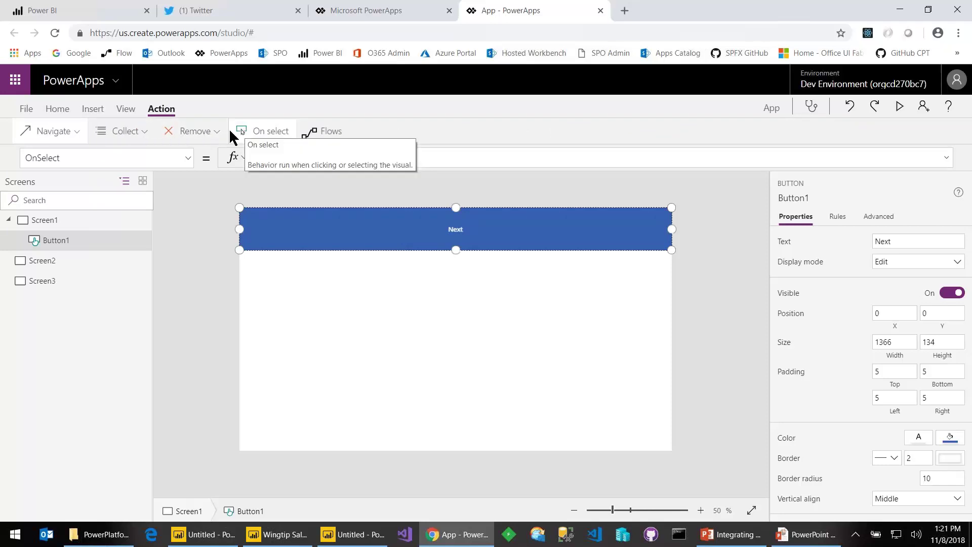
pyautogui.click(73, 132)
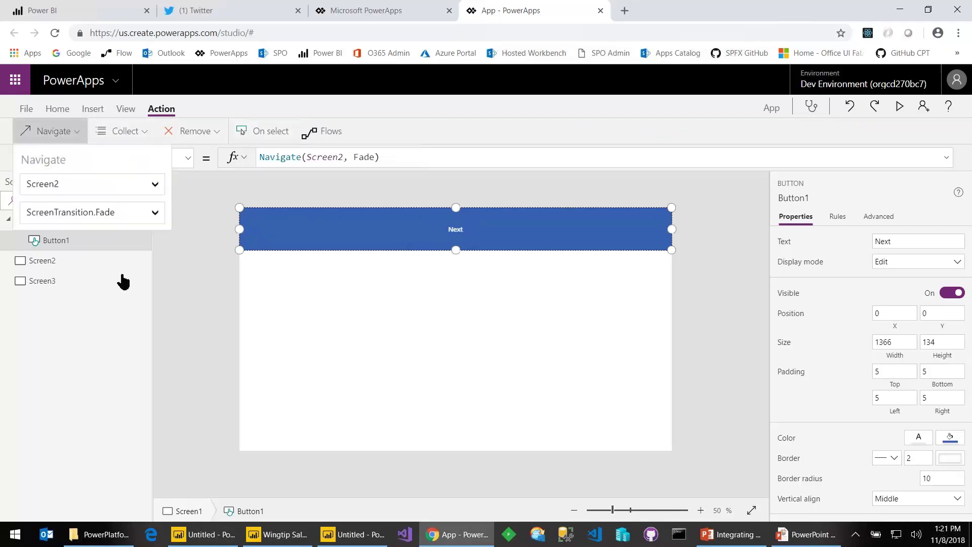
pyautogui.click(318, 250)
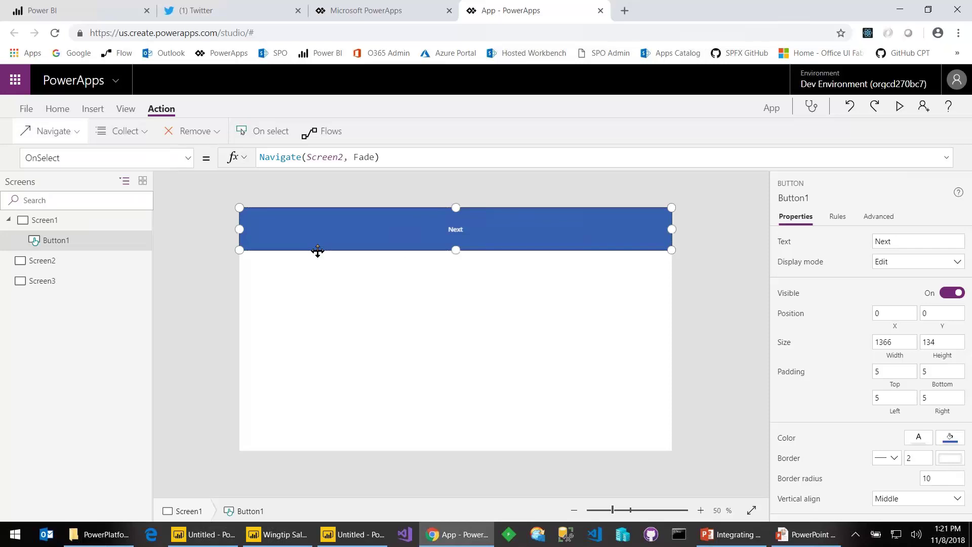
# Step: Paste a copy of the Next button at the very top of Screen2 and set its navigation target to Screen3
pyautogui.click(45, 260)
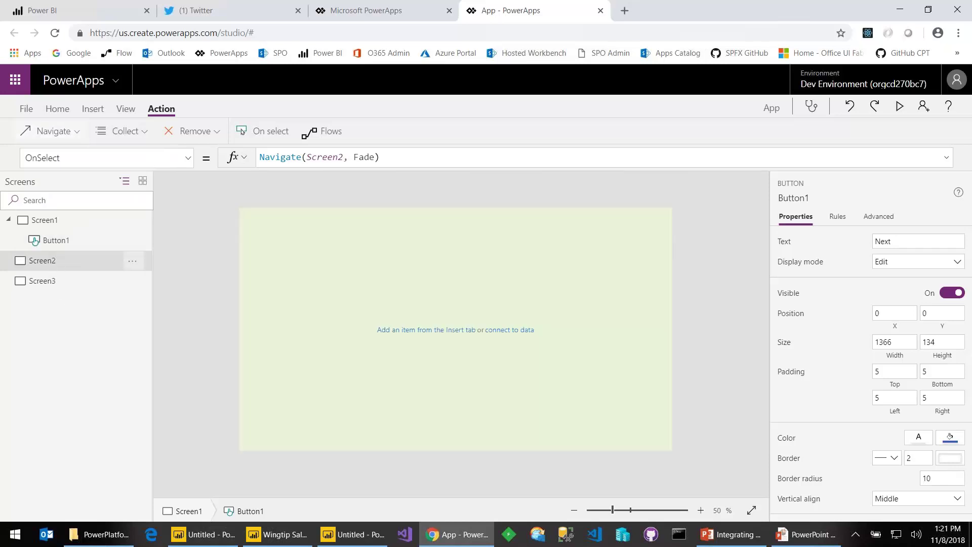
pyautogui.hotkey('ctrl', 'v')
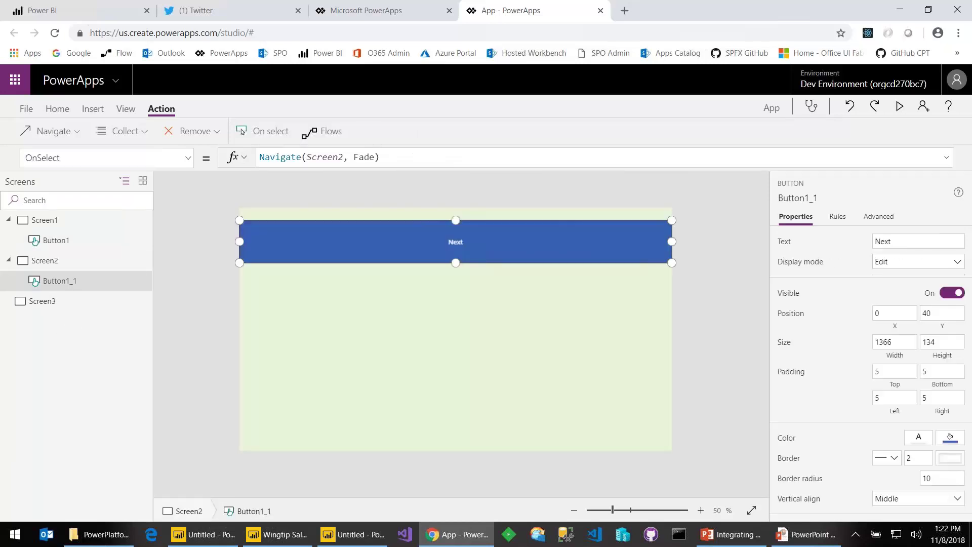
pyautogui.moveTo(320, 221); pyautogui.dragTo(324, 200)
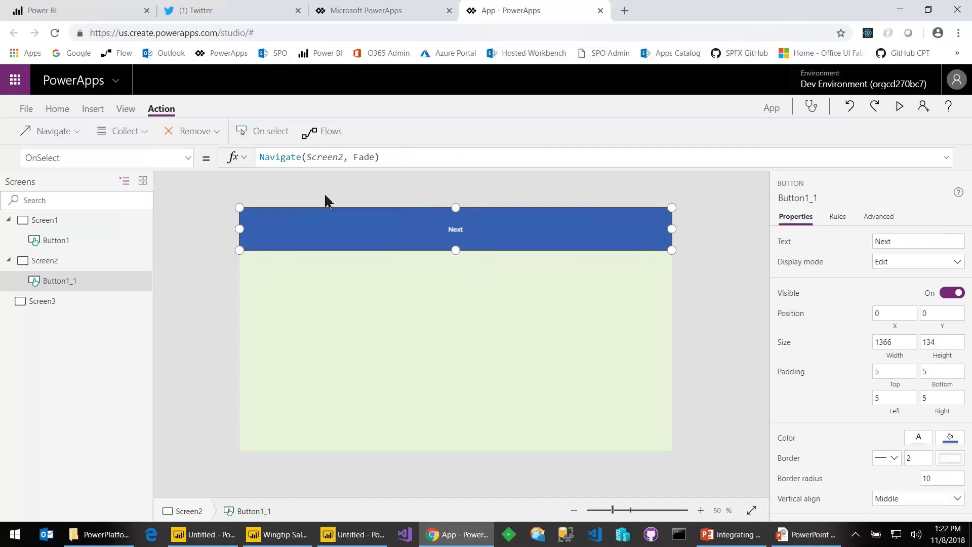
pyautogui.click(343, 157)
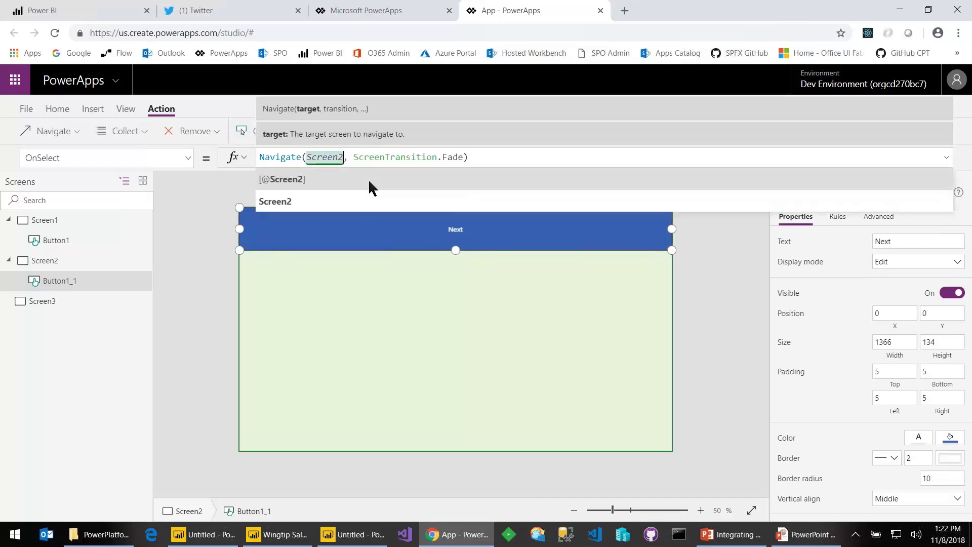
pyautogui.press('BackSpace')
pyautogui.write('3')
# Step: Paste the Next button onto Screen3, set its navigation target to Screen1, and move it to the very top of the screen
pyautogui.click(64, 308)
pyautogui.hotkey('ctrl', 'v')
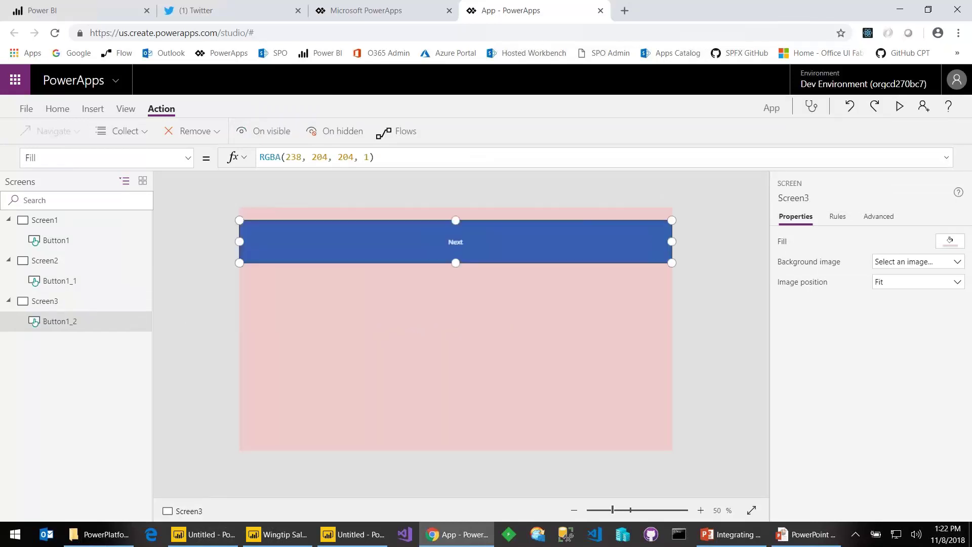
pyautogui.click(347, 159)
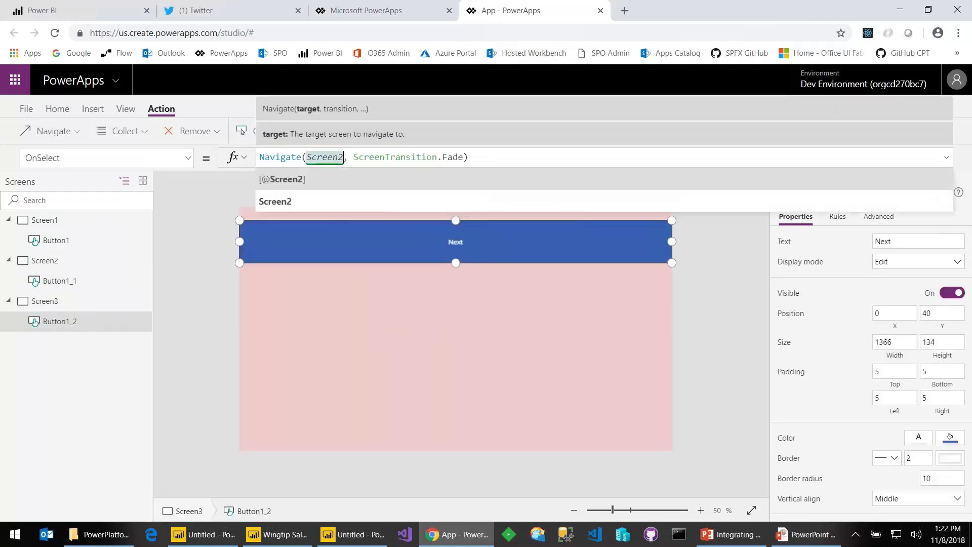
pyautogui.press('BackSpace')
pyautogui.write('1')
pyautogui.click(556, 290)
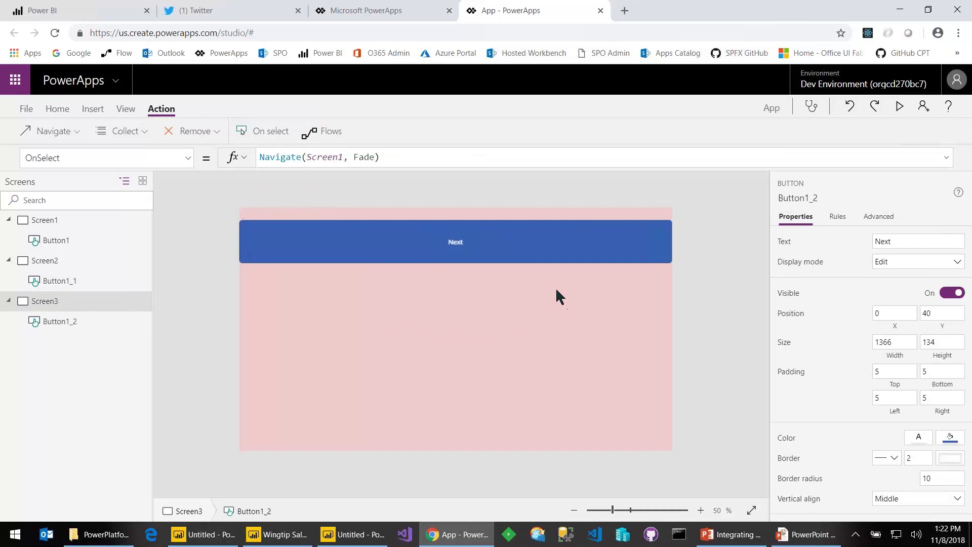
pyautogui.moveTo(556, 265); pyautogui.dragTo(556, 239)
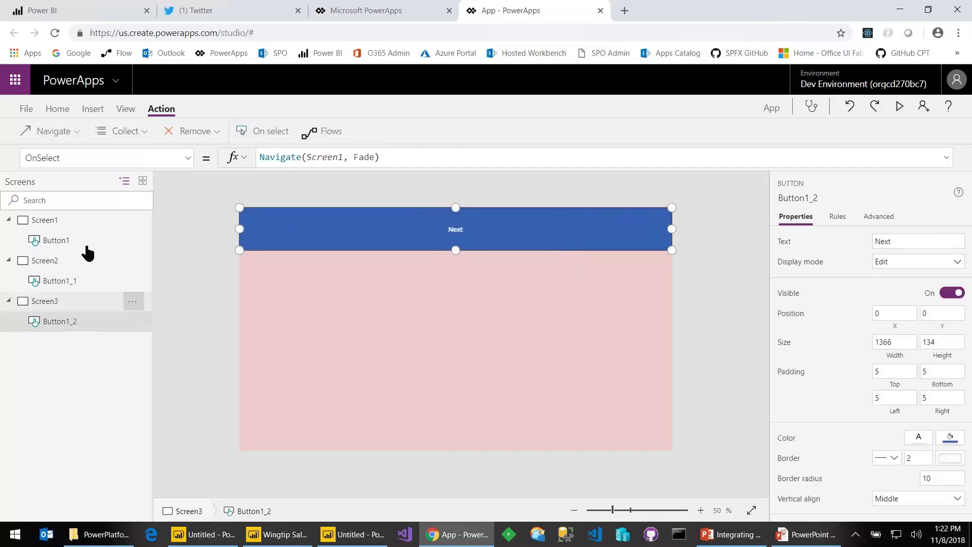
# Step: Preview the app from Screen1 and test the Next buttons by cycling through the screens
pyautogui.click(84, 223)
pyautogui.click(900, 107)
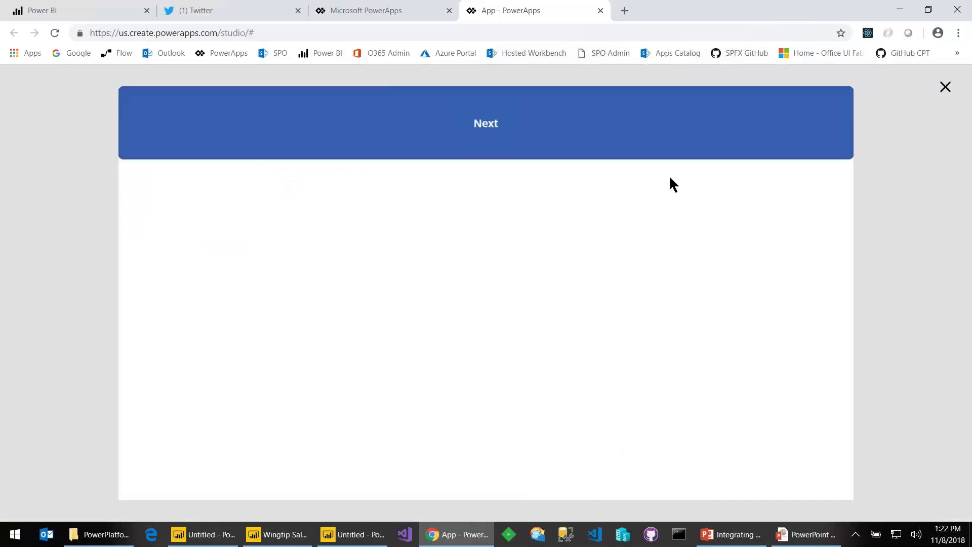
pyautogui.click(544, 135)
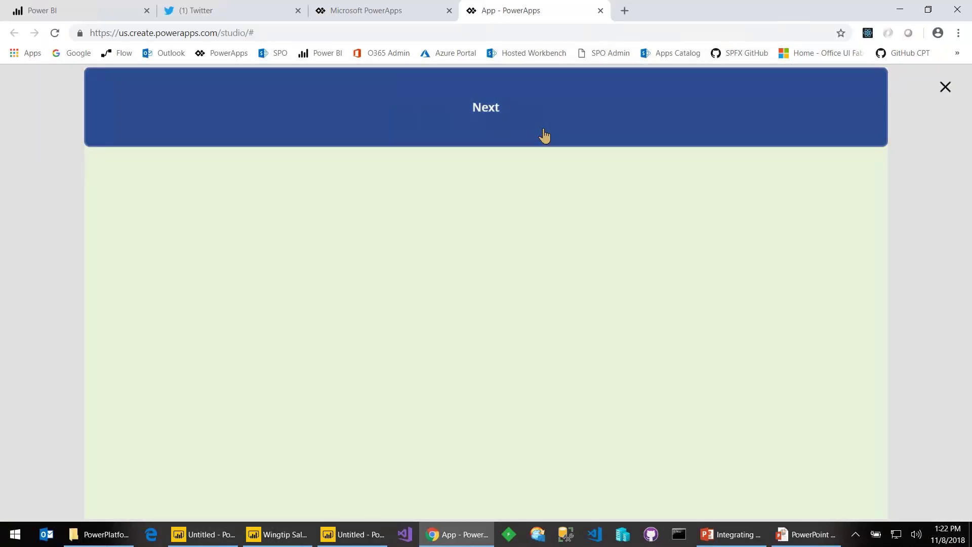
pyautogui.click(544, 136)
pyautogui.click(545, 136)
pyautogui.click(543, 134)
pyautogui.click(952, 88)
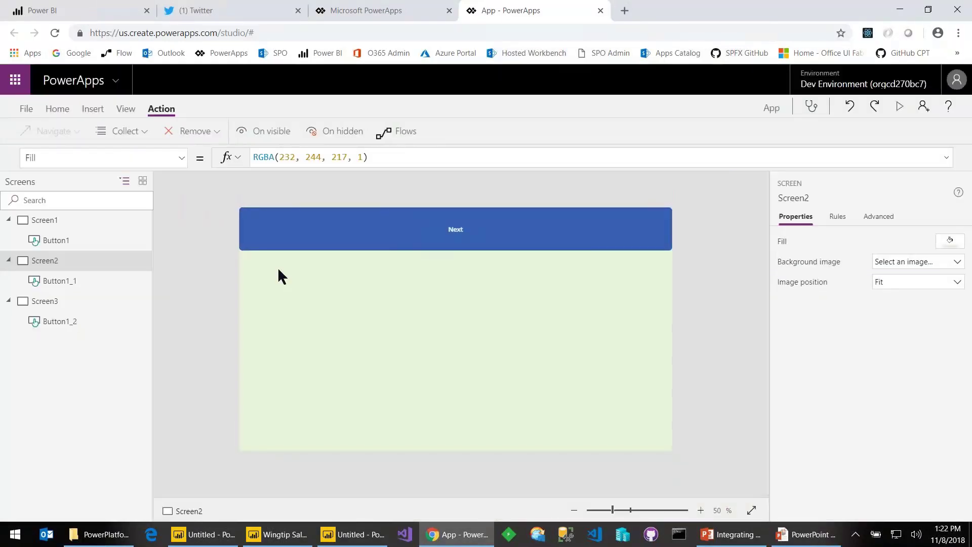
# Step: Insert a Power BI tile on Screen1 and place it directly beneath the Next button at Y position 134
pyautogui.click(42, 224)
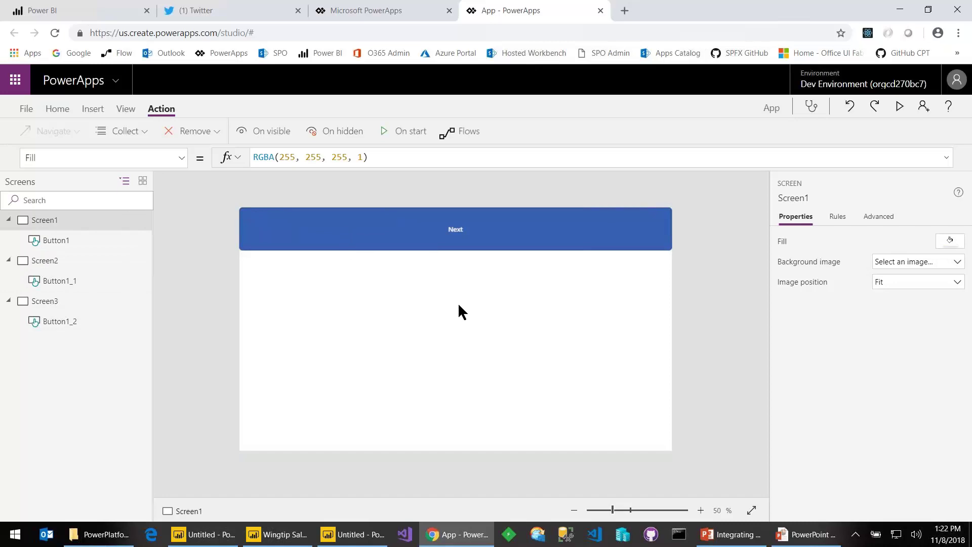
pyautogui.click(89, 108)
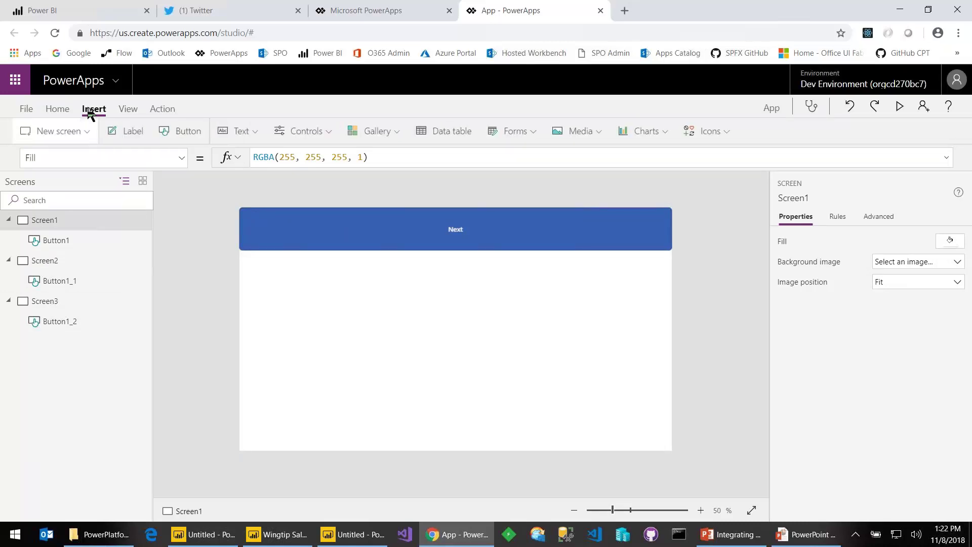
pyautogui.click(330, 130)
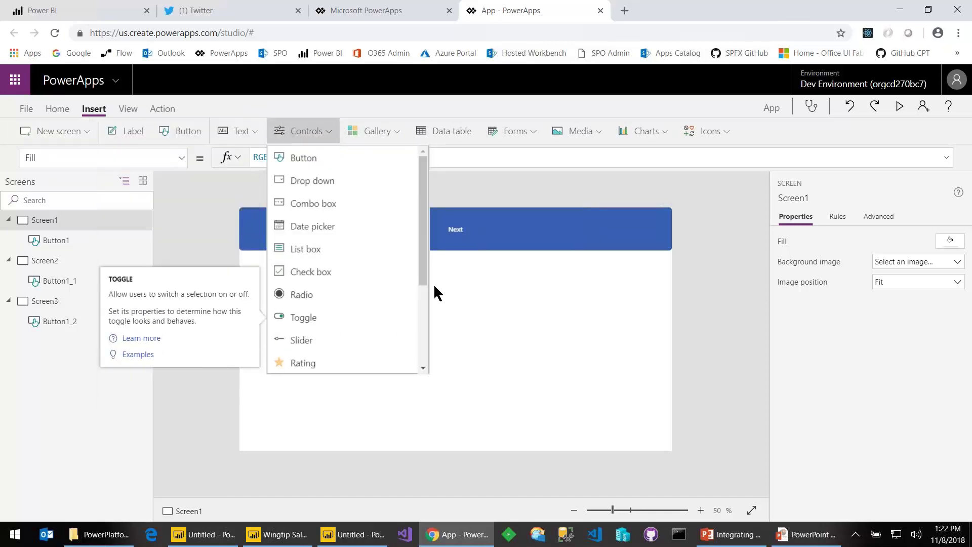
pyautogui.scroll(-2, 419, 296)
pyautogui.scroll(-3, 419, 296)
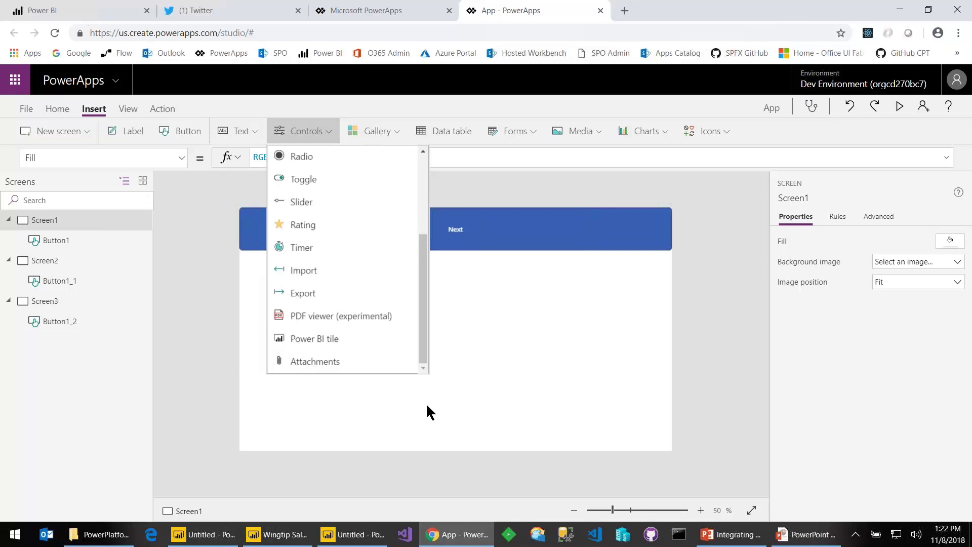
pyautogui.click(327, 338)
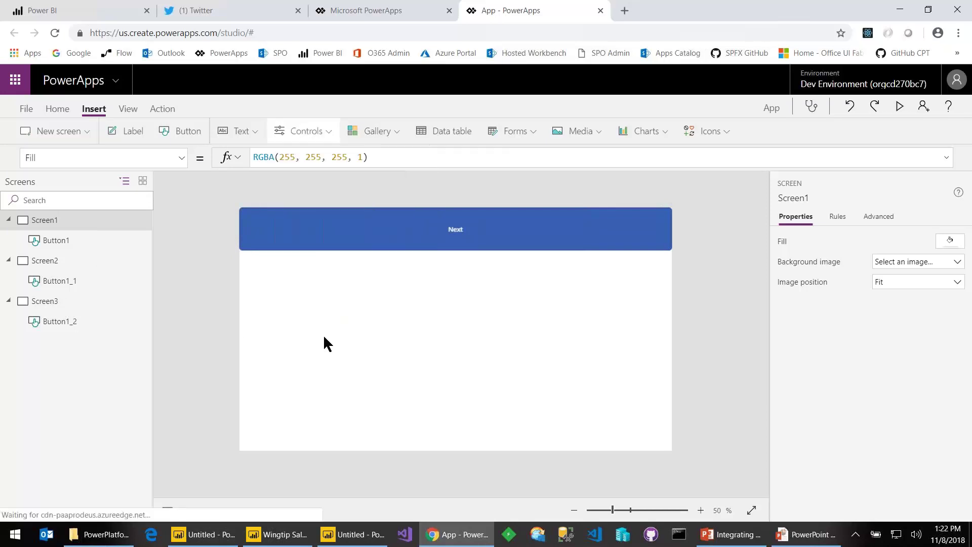
pyautogui.moveTo(360, 313); pyautogui.dragTo(354, 315)
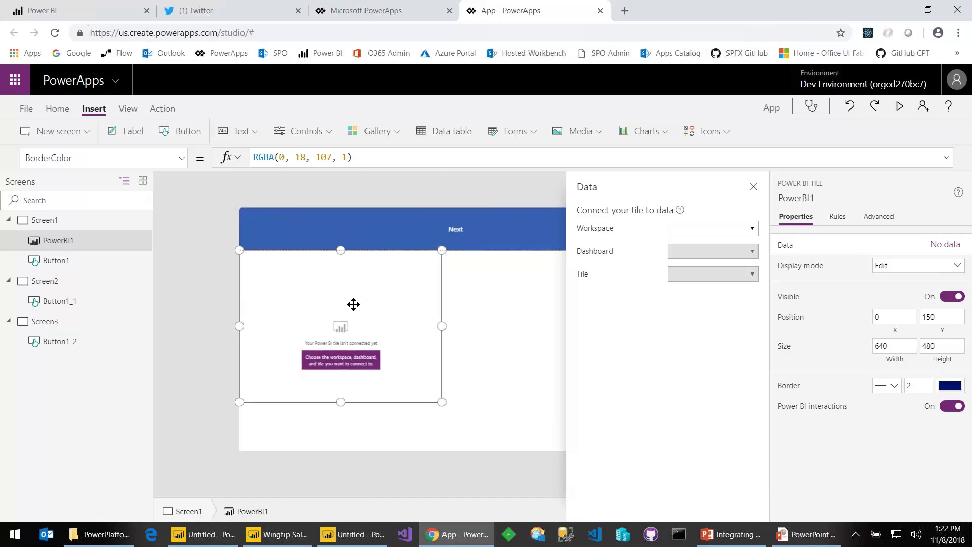
# Step: Connect the tile to 100 perc from the Wingtip Sales Perf dashboard in the Thurs Demo workspace and enlarge it to 1366 by 634
pyautogui.click(752, 229)
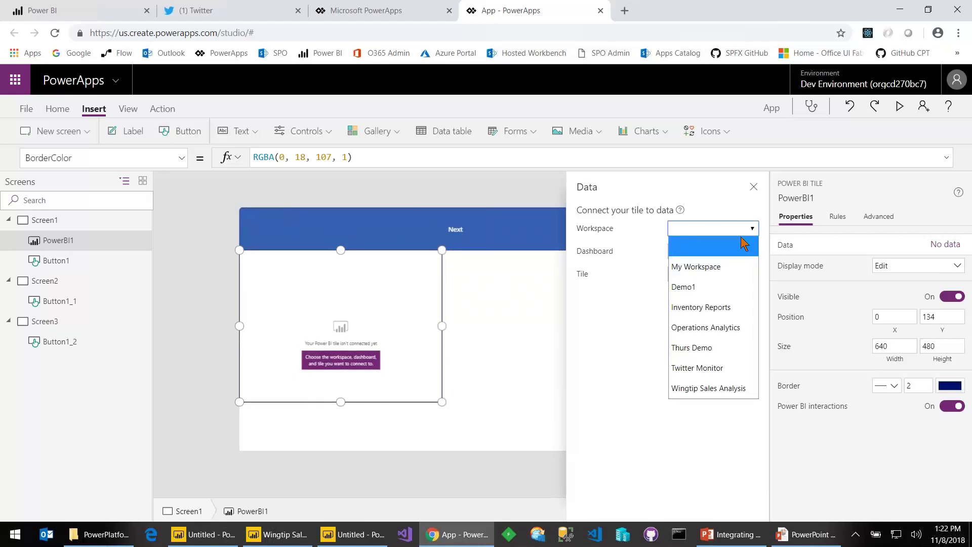
pyautogui.click(714, 348)
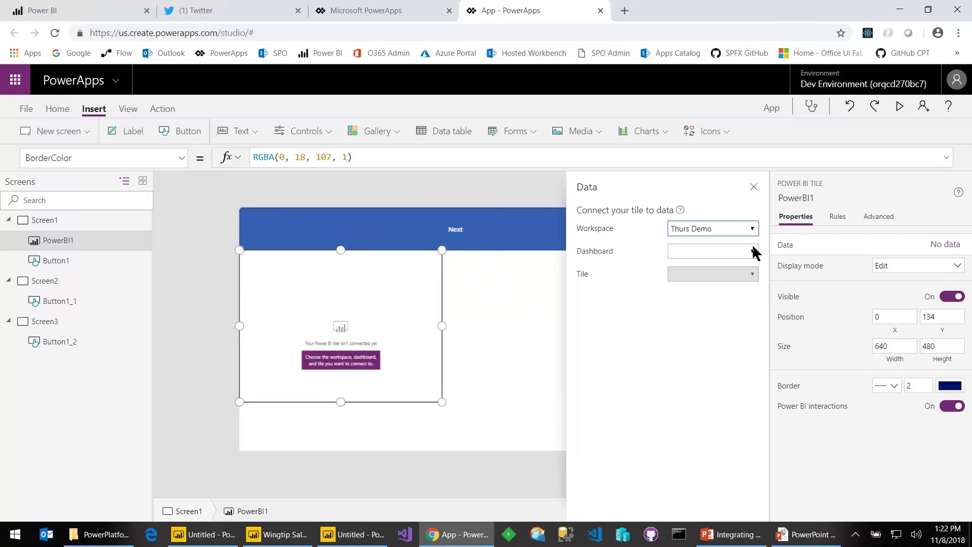
pyautogui.click(752, 252)
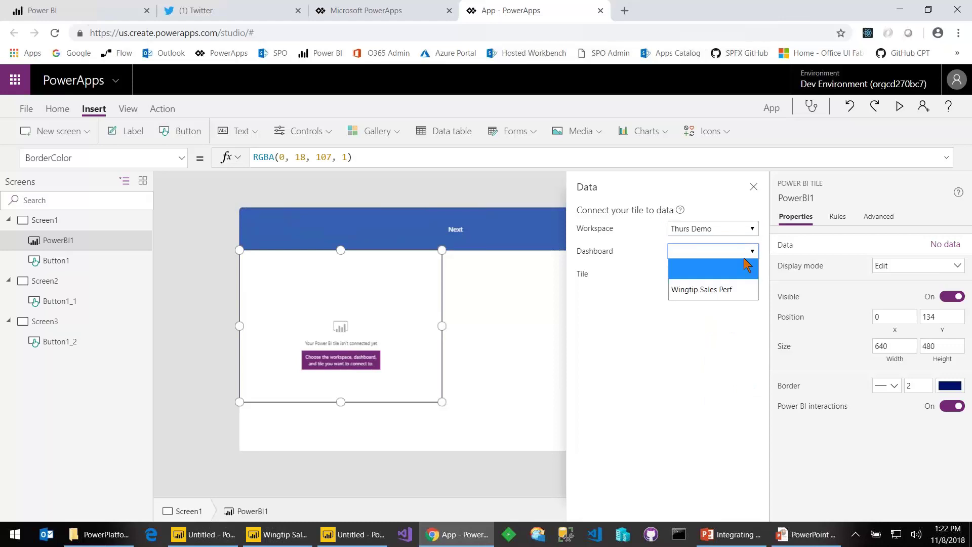
pyautogui.click(687, 299)
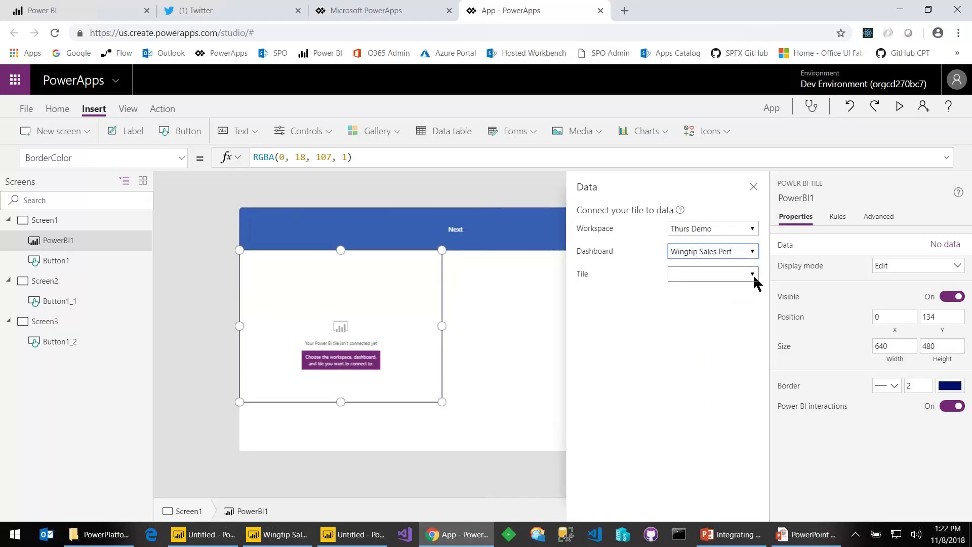
pyautogui.click(754, 274)
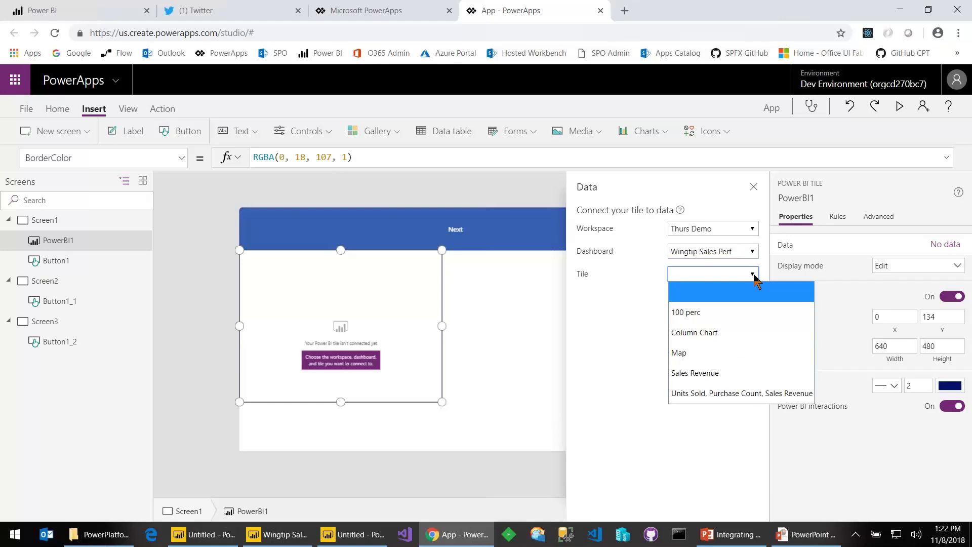
pyautogui.click(701, 319)
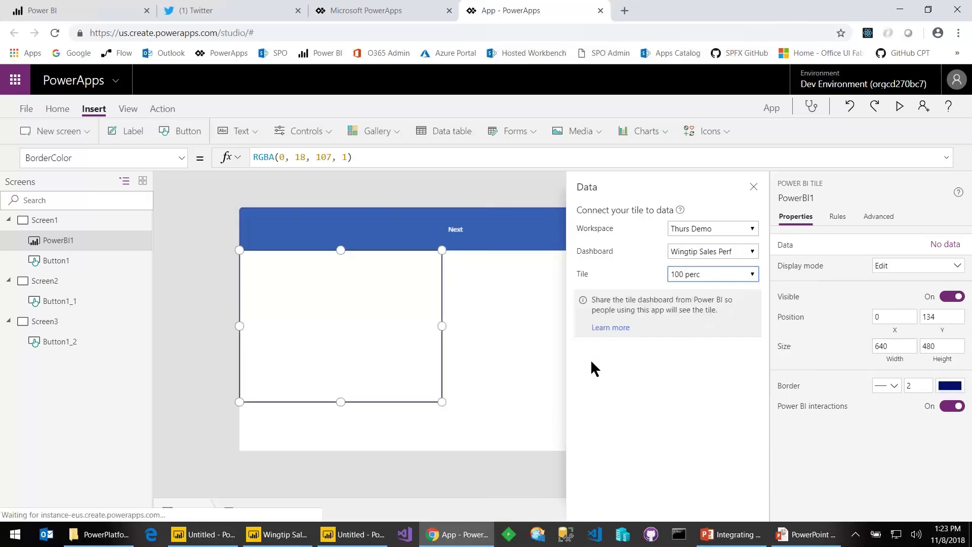
pyautogui.click(753, 187)
pyautogui.moveTo(442, 401); pyautogui.dragTo(677, 481)
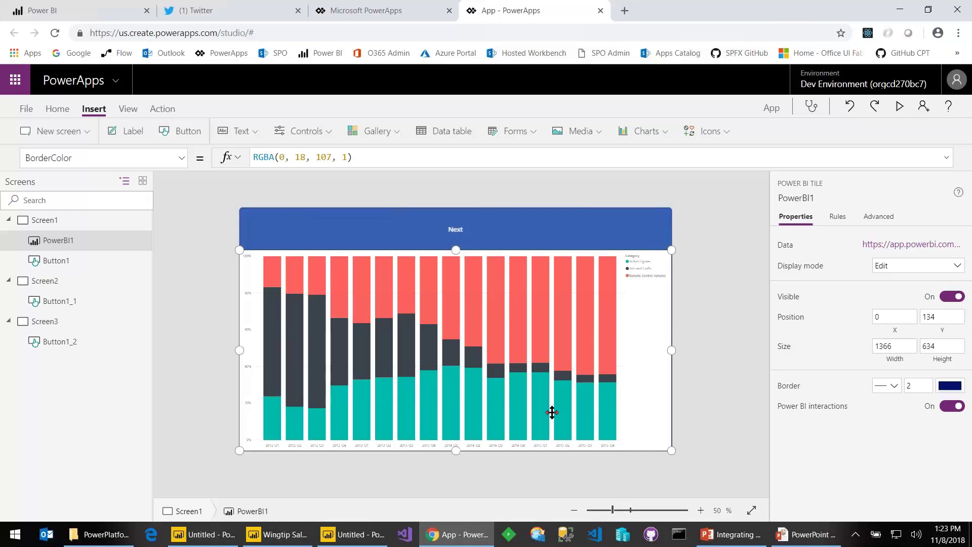
# Step: Insert a Power BI tile on Screen2 and position it directly beneath the Next button at Y position 134
pyautogui.click(43, 281)
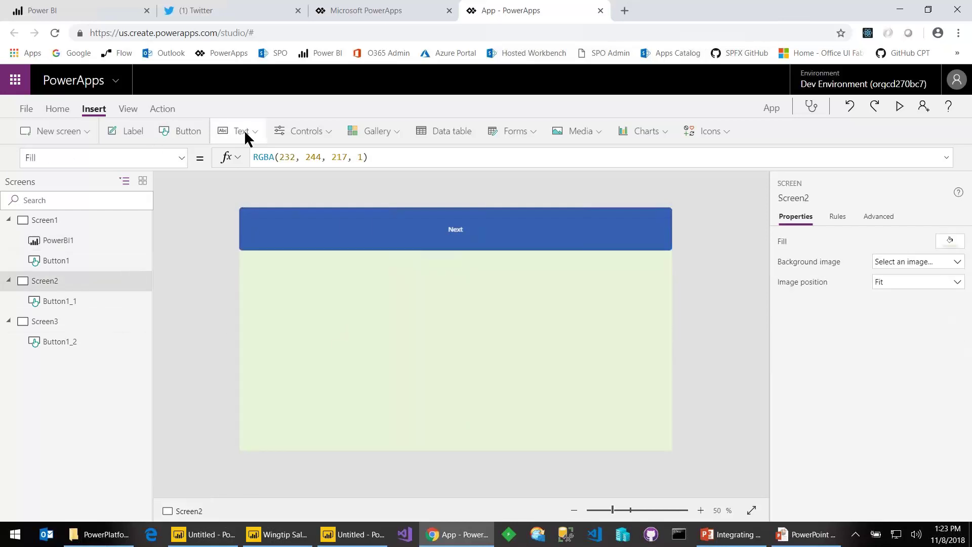
pyautogui.click(326, 135)
pyautogui.scroll(-3, 380, 270)
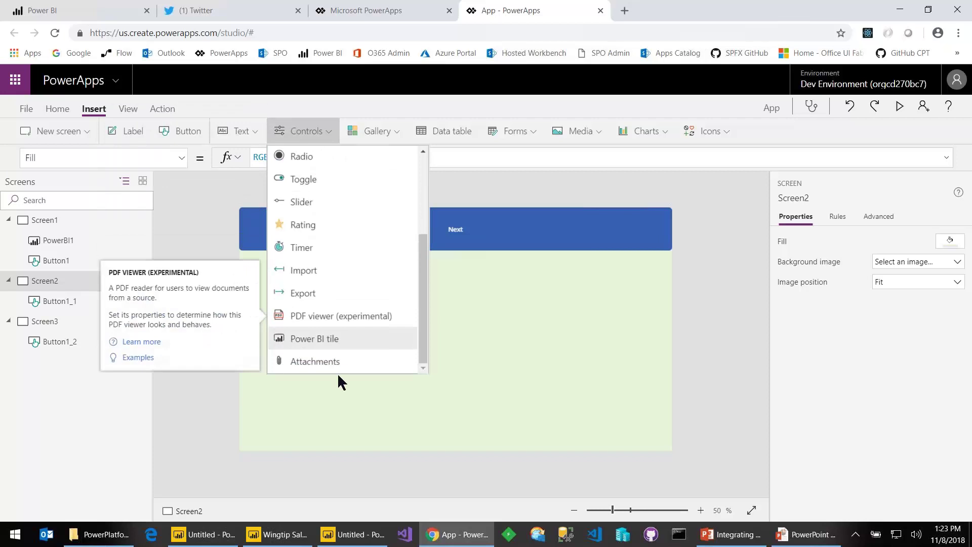
pyautogui.click(379, 347)
pyautogui.moveTo(394, 304); pyautogui.dragTo(395, 347)
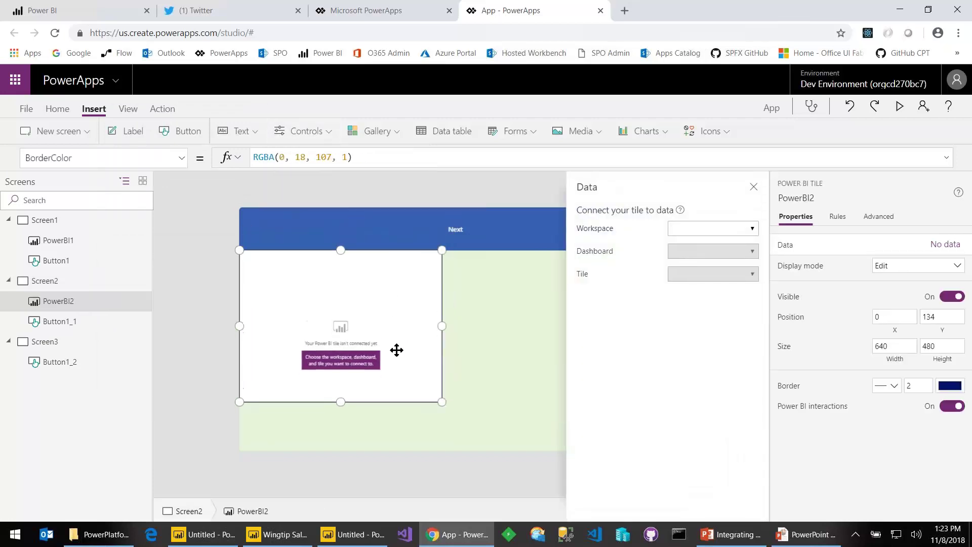
# Step: Connect the Screen2 tile to Map from the Wingtip Sales Perf dashboard in the Thurs Demo workspace and enlarge it to fill the space below Next
pyautogui.click(733, 231)
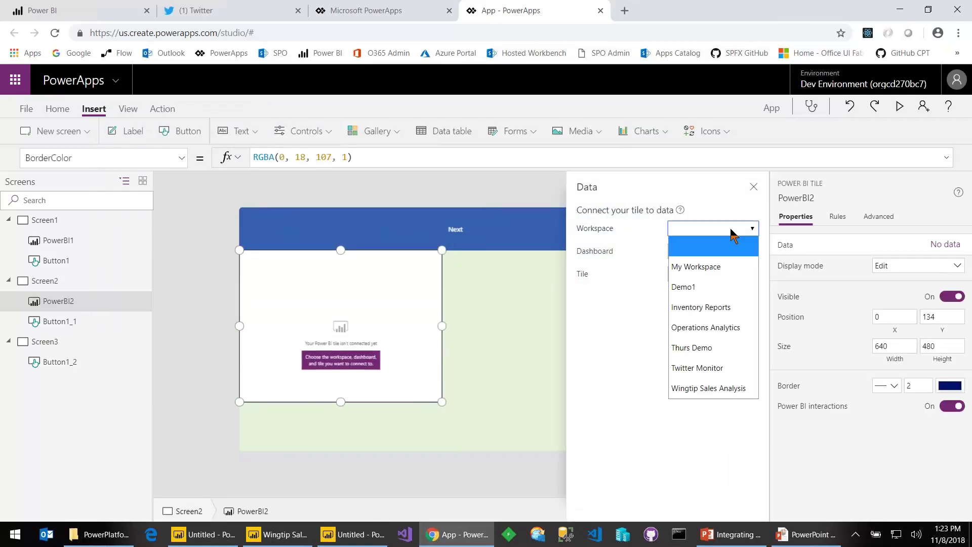
pyautogui.click(700, 348)
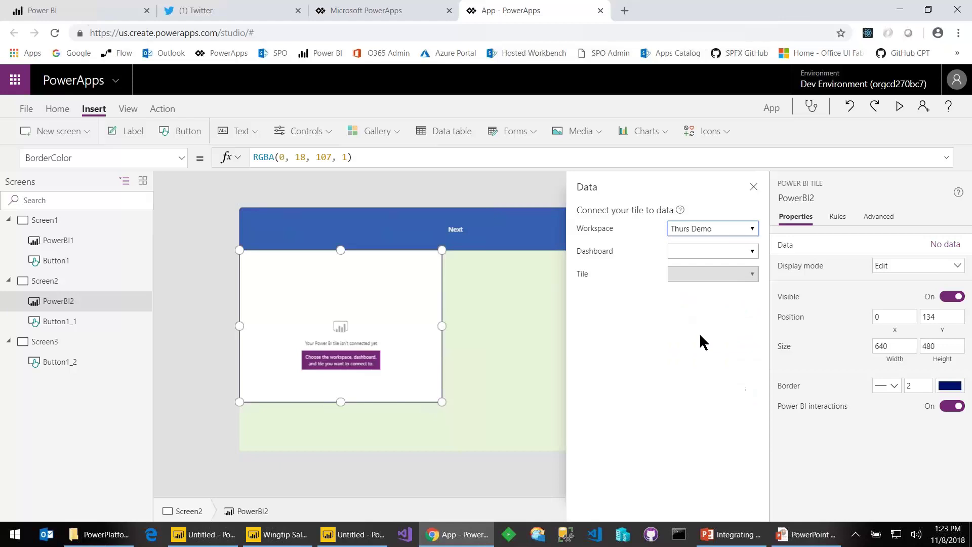
pyautogui.click(731, 253)
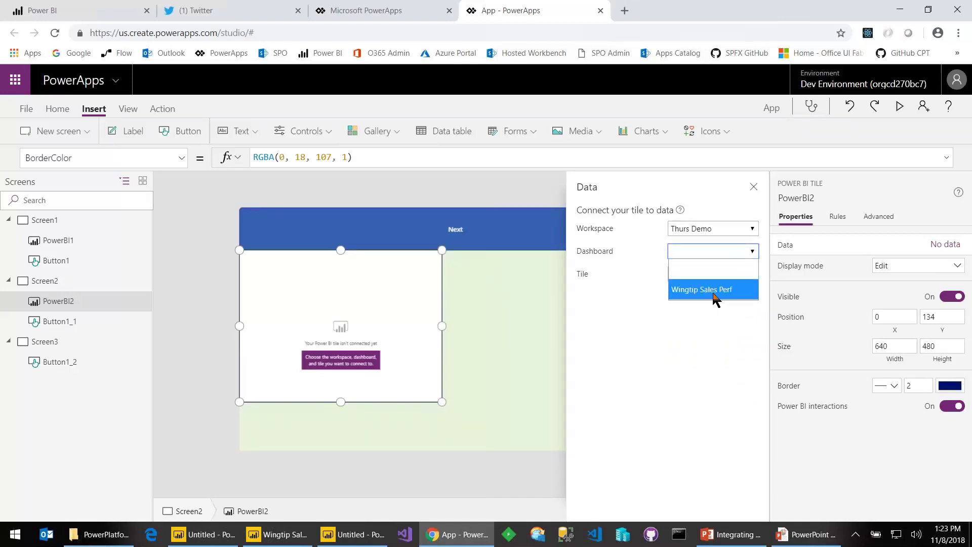
pyautogui.click(715, 291)
pyautogui.click(742, 275)
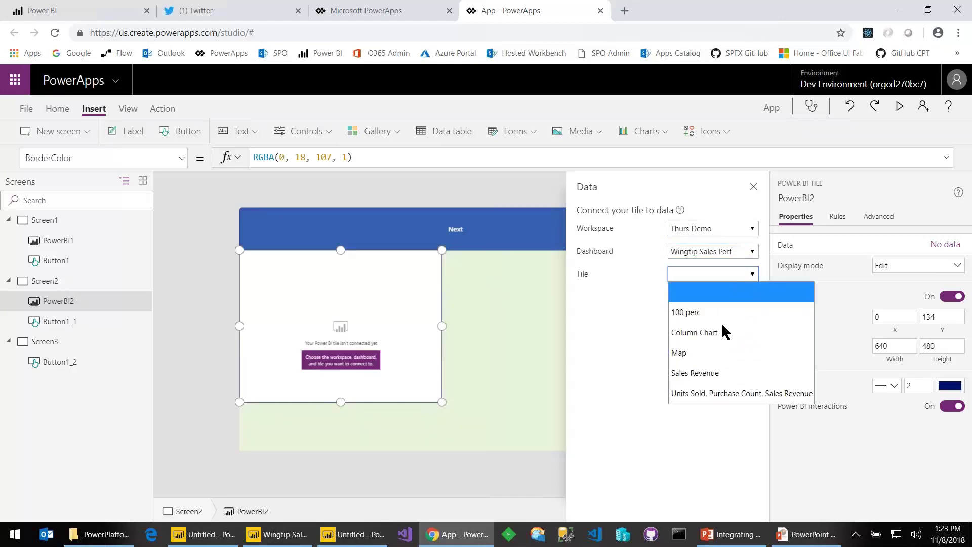
pyautogui.click(696, 353)
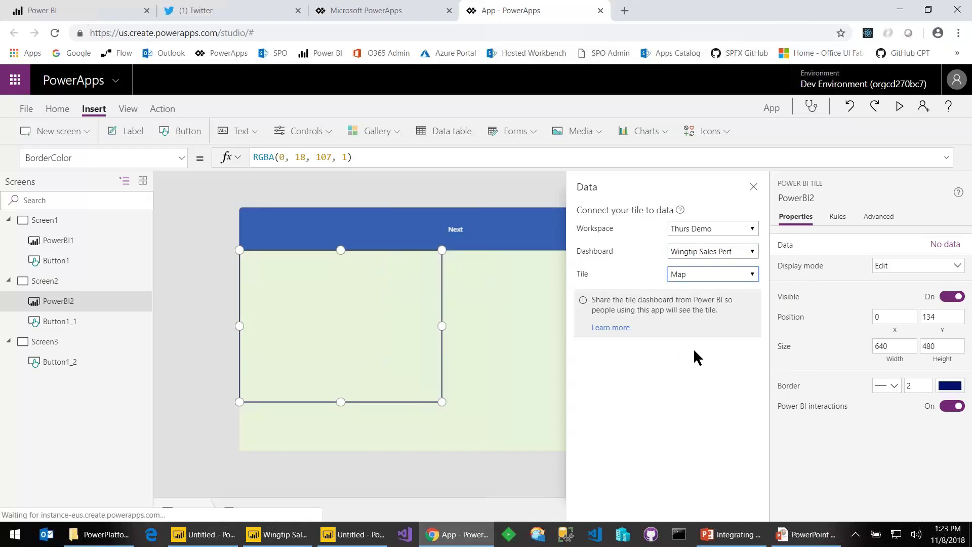
pyautogui.click(754, 188)
pyautogui.moveTo(441, 404); pyautogui.dragTo(691, 462)
# Step: Insert a Power BI tile on Screen3
pyautogui.click(71, 342)
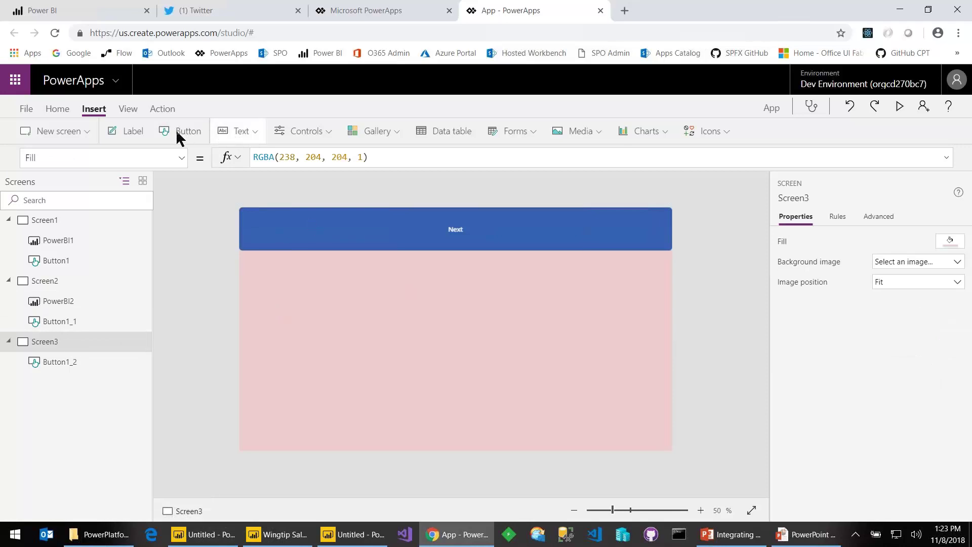
pyautogui.click(304, 131)
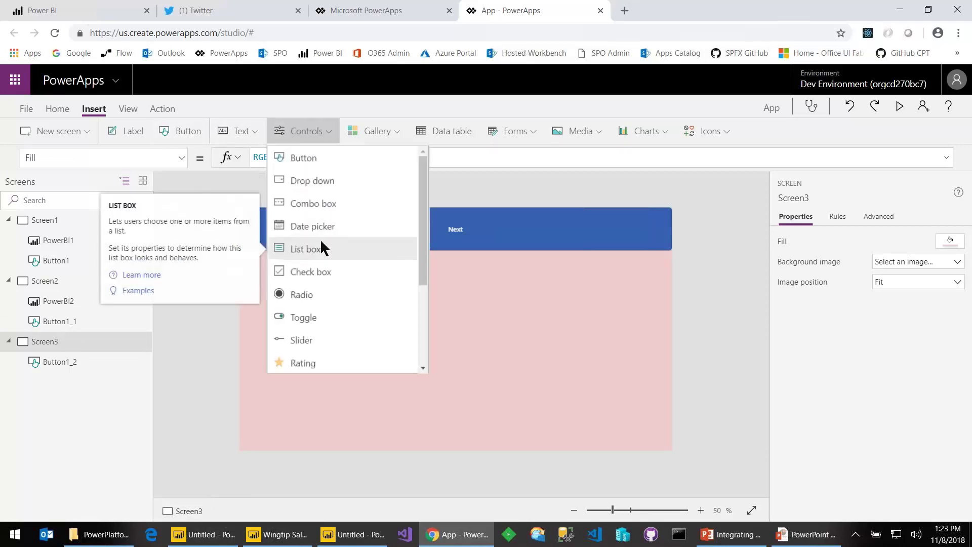
pyautogui.scroll(-3, 329, 304)
pyautogui.click(418, 349)
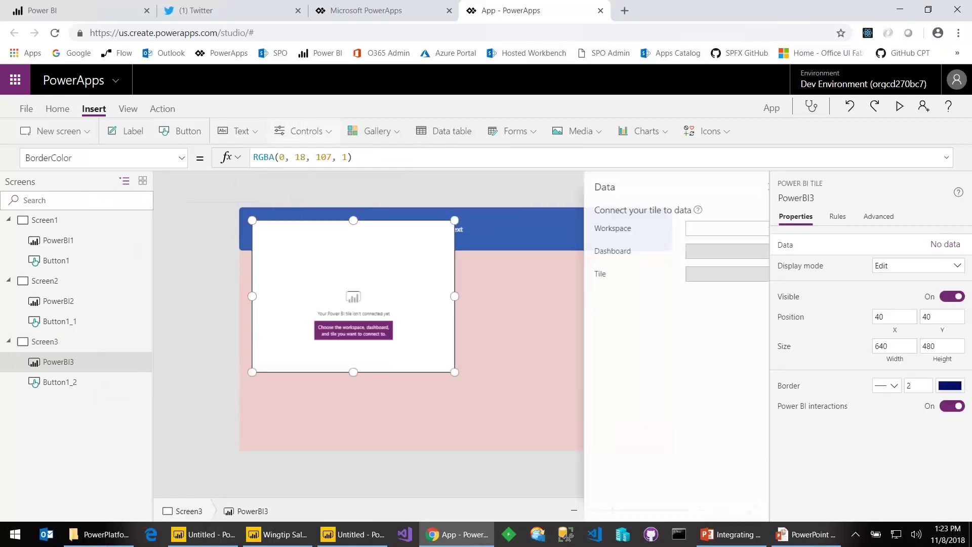
# Step: Connect the Screen3 tile to Column Chart from the Wingtip Sales Perf dashboard in the Thurs Demo workspace
pyautogui.click(685, 230)
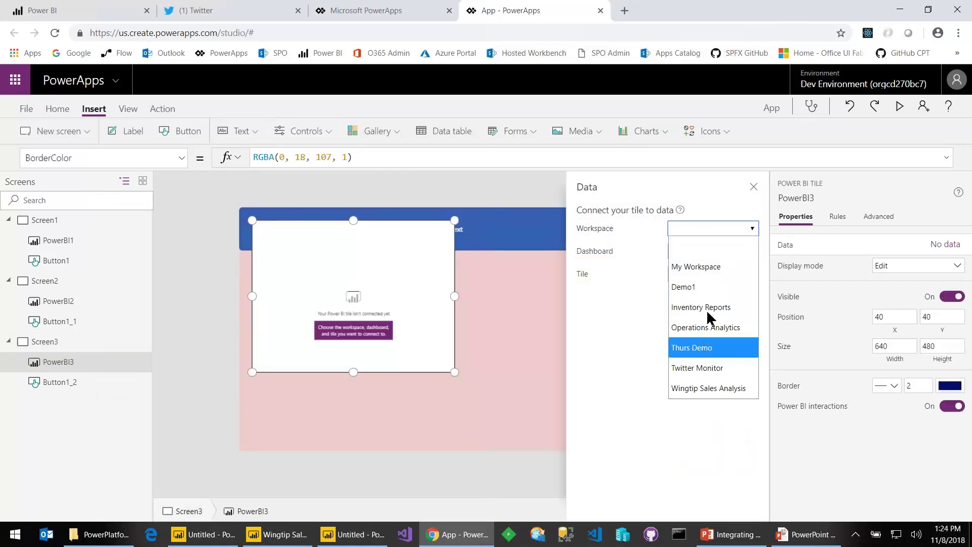
pyautogui.click(709, 347)
pyautogui.click(719, 251)
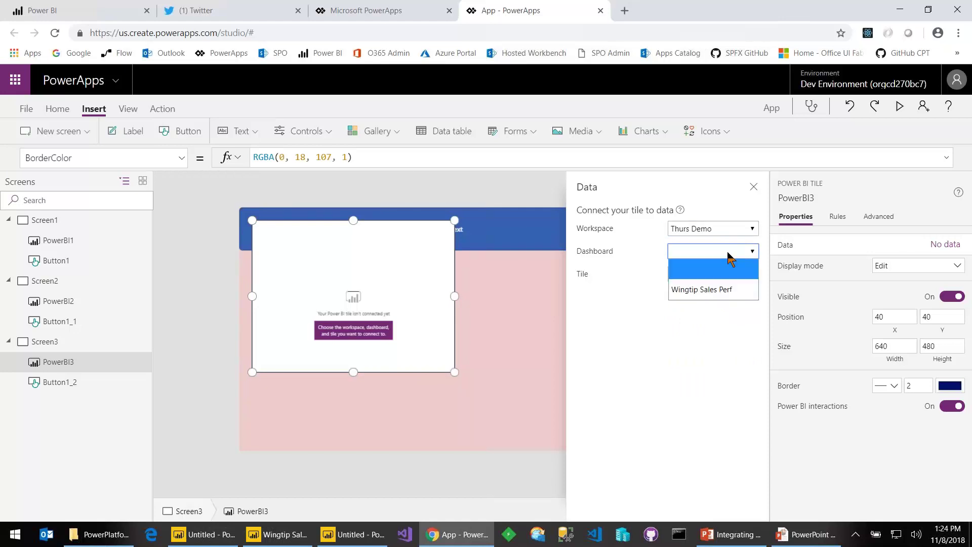
pyautogui.click(729, 255)
pyautogui.click(726, 258)
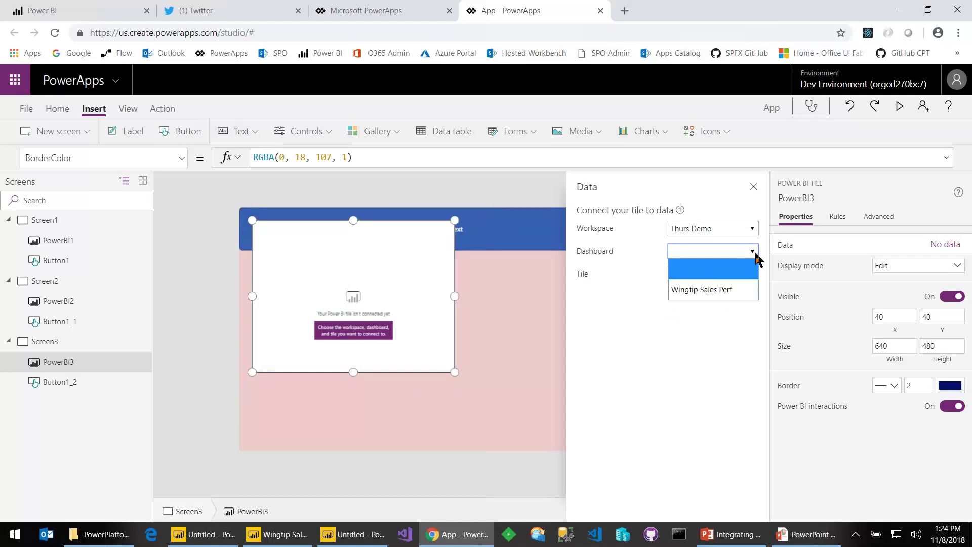
pyautogui.click(724, 288)
pyautogui.click(733, 276)
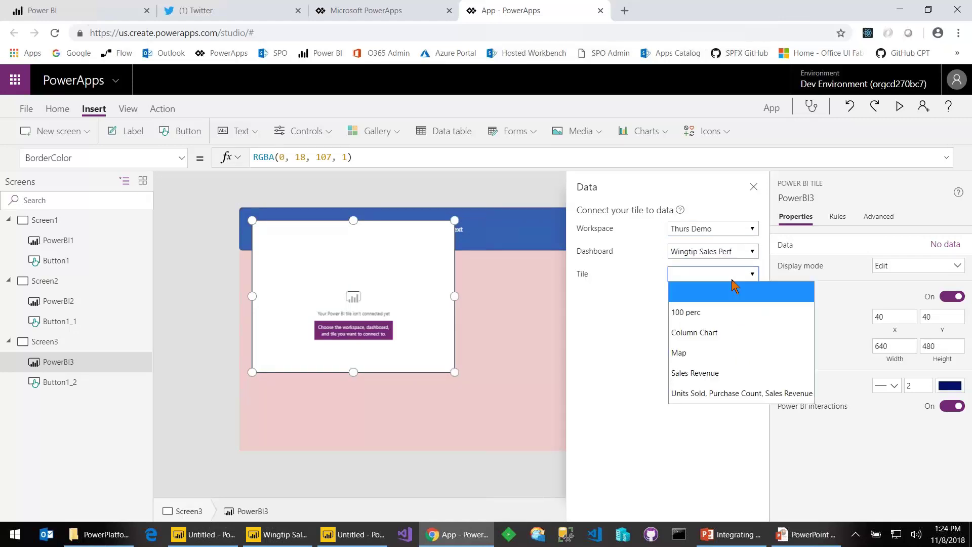
pyautogui.click(705, 332)
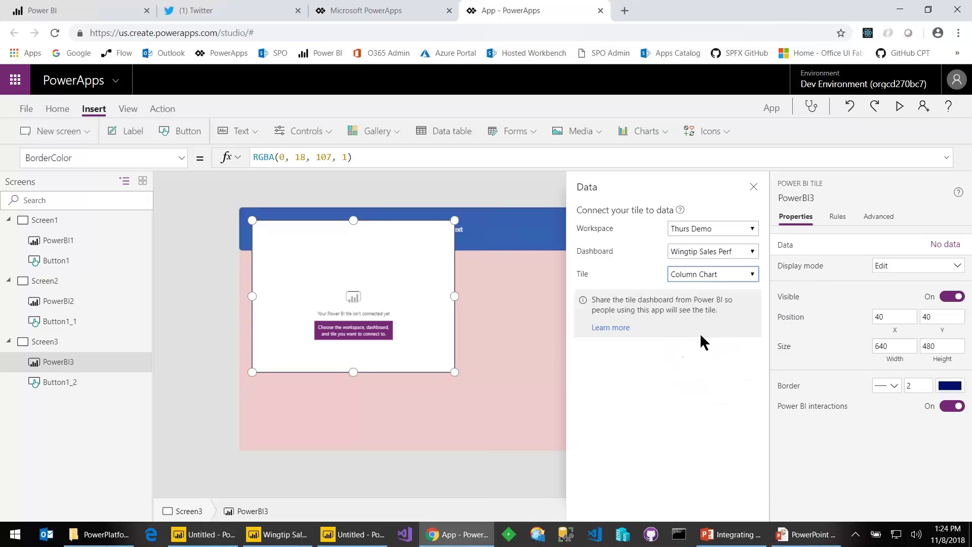
# Step: Position the Screen3 tile directly beneath the Next button and enlarge it to 1366 wide, reaching the screen's lower edge
pyautogui.moveTo(421, 370); pyautogui.dragTo(392, 394)
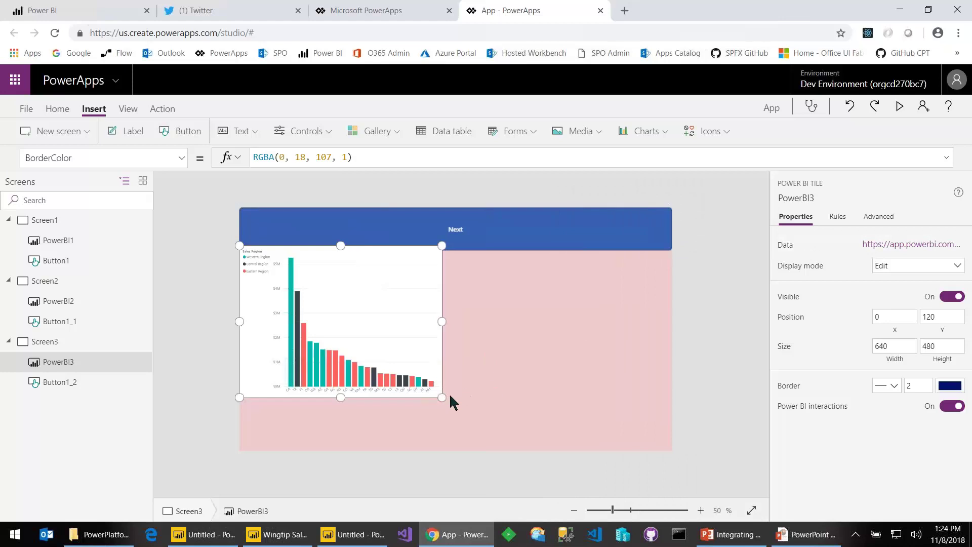
pyautogui.moveTo(441, 398); pyautogui.dragTo(691, 488)
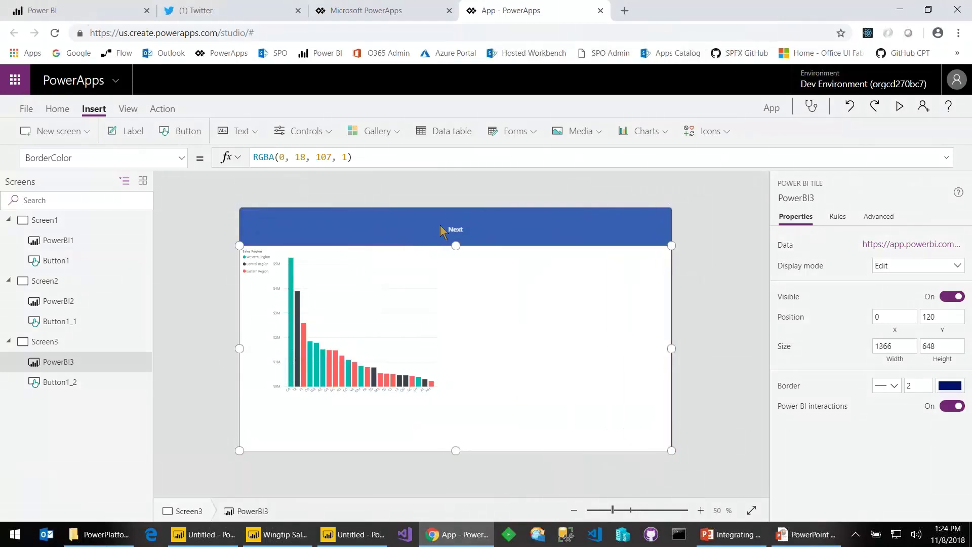
pyautogui.moveTo(449, 257); pyautogui.dragTo(454, 251)
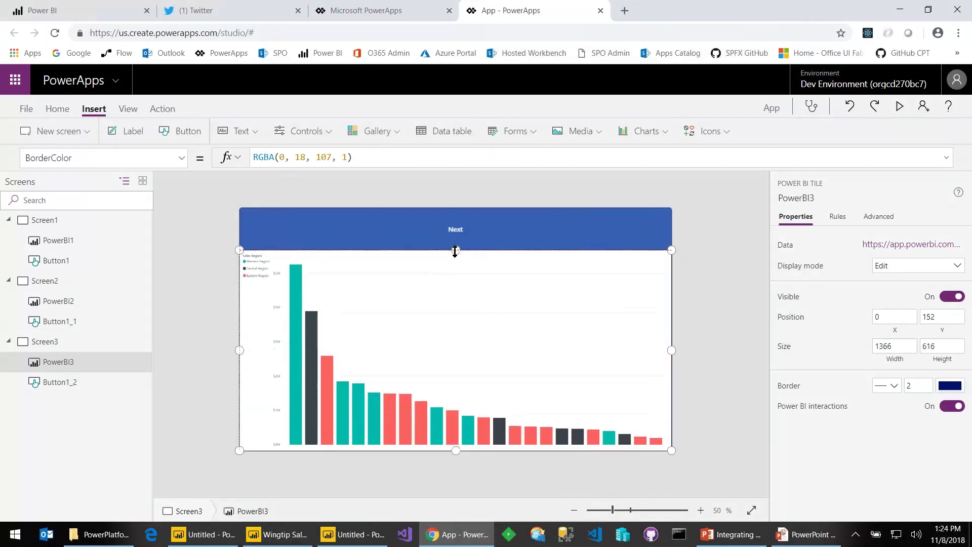
# Step: Preview the app from Screen1 and cycle through the embedded Power BI tiles on all three screens with the Next buttons
pyautogui.click(36, 221)
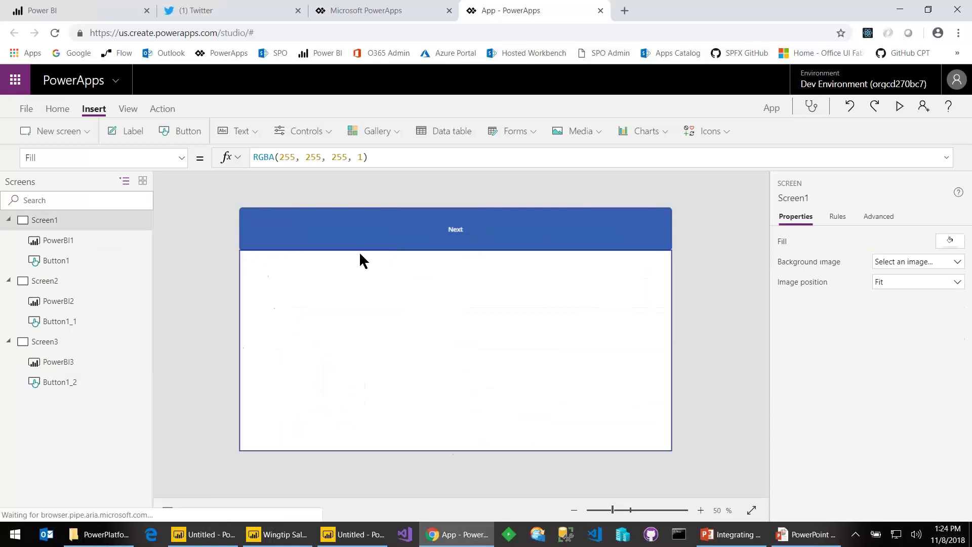
pyautogui.click(900, 107)
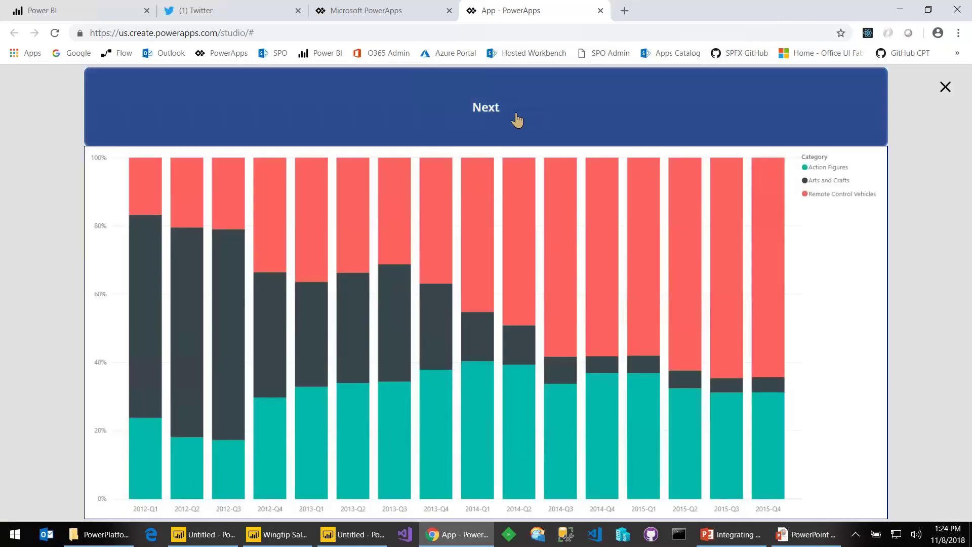
pyautogui.click(495, 120)
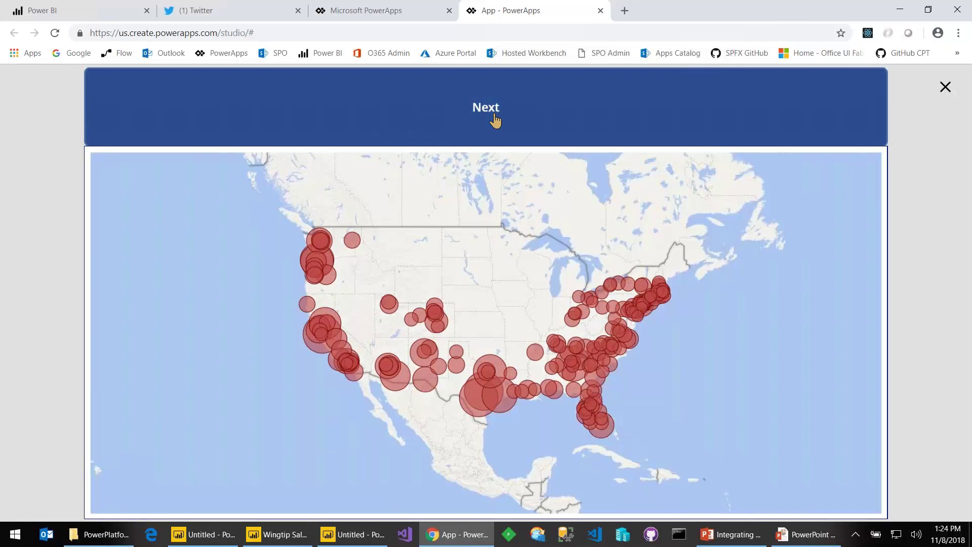
pyautogui.click(495, 119)
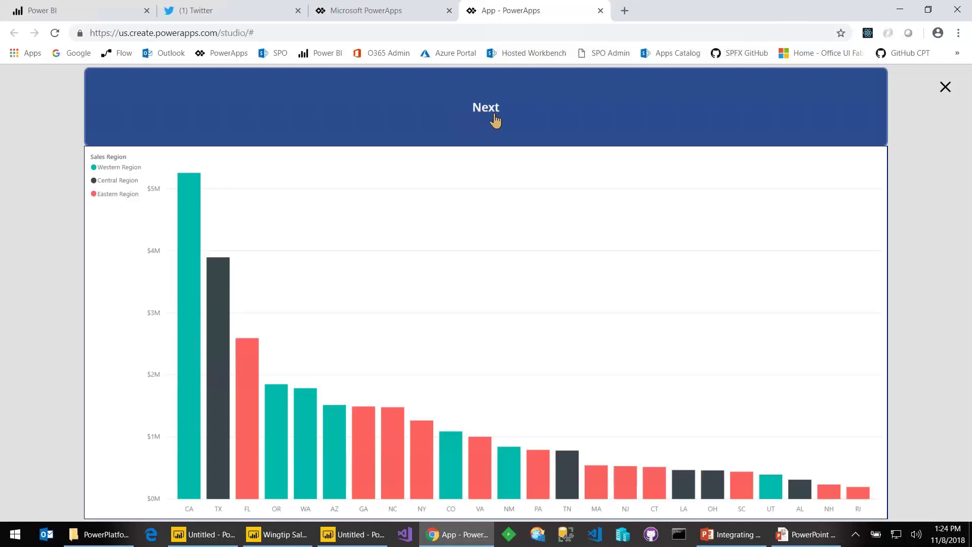
pyautogui.click(495, 119)
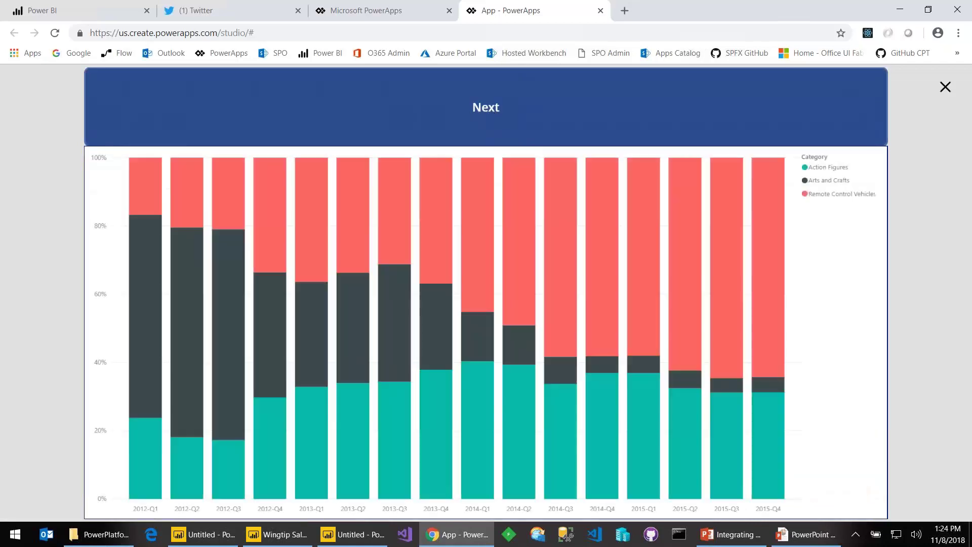
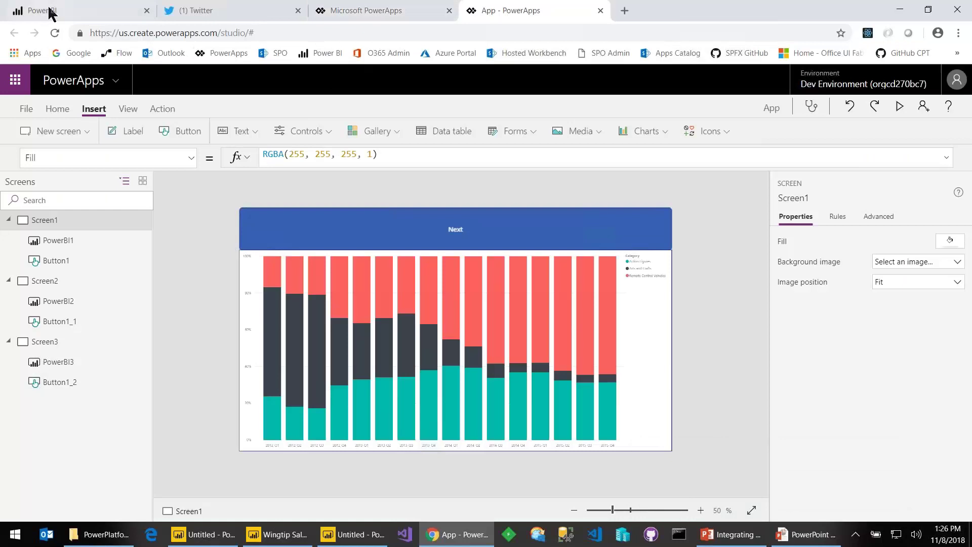
# Step: Switch to Power BI, open the Wingtip Sales Analysis report for editing and add a new blank page
pyautogui.click(40, 11)
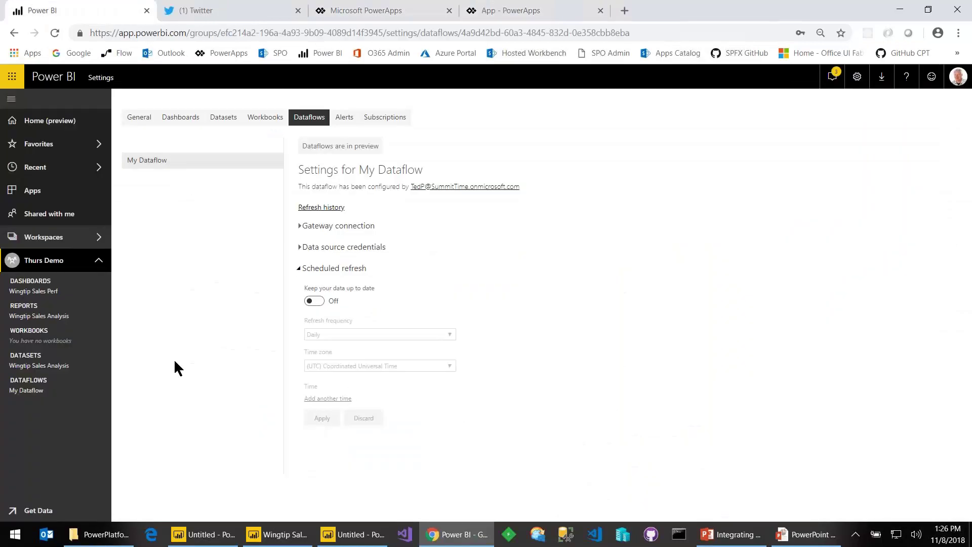
pyautogui.click(39, 316)
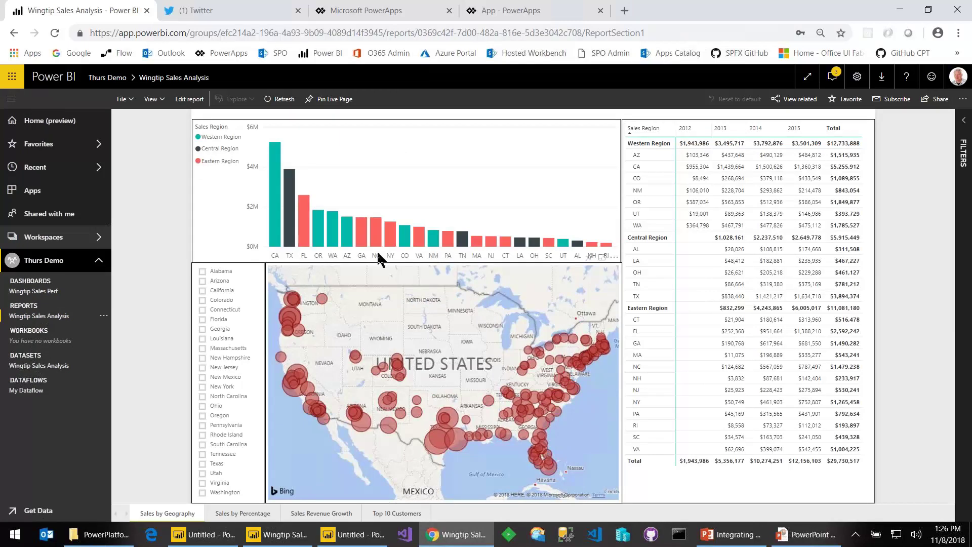
pyautogui.click(187, 100)
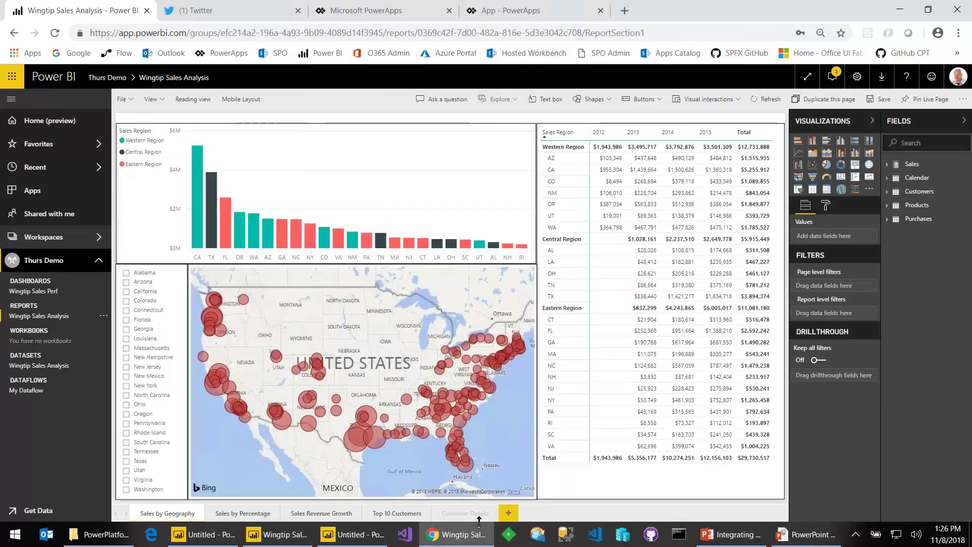
pyautogui.click(508, 513)
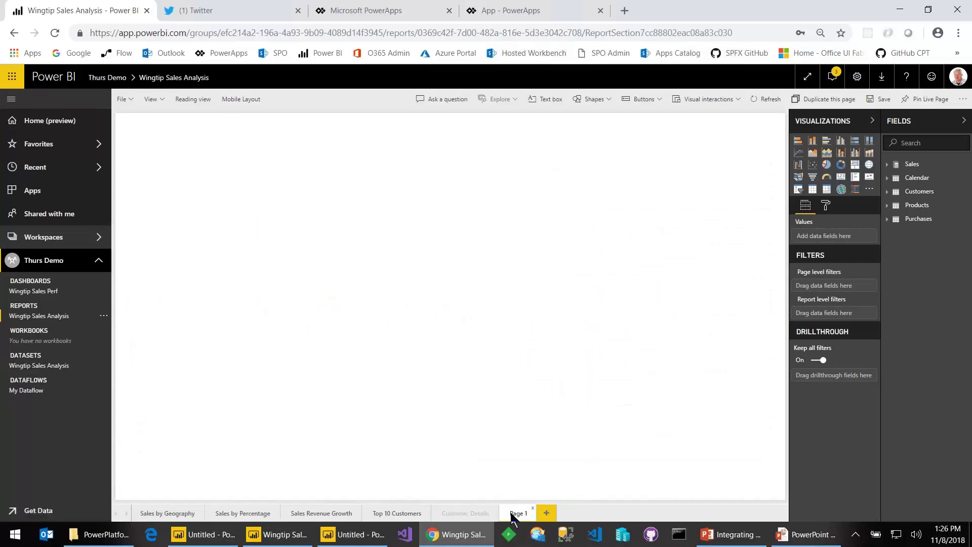
pyautogui.doubleClick(511, 514)
# Step: Add a slicer to the new page based on the Sales Region field from the Customers table
pyautogui.click(799, 191)
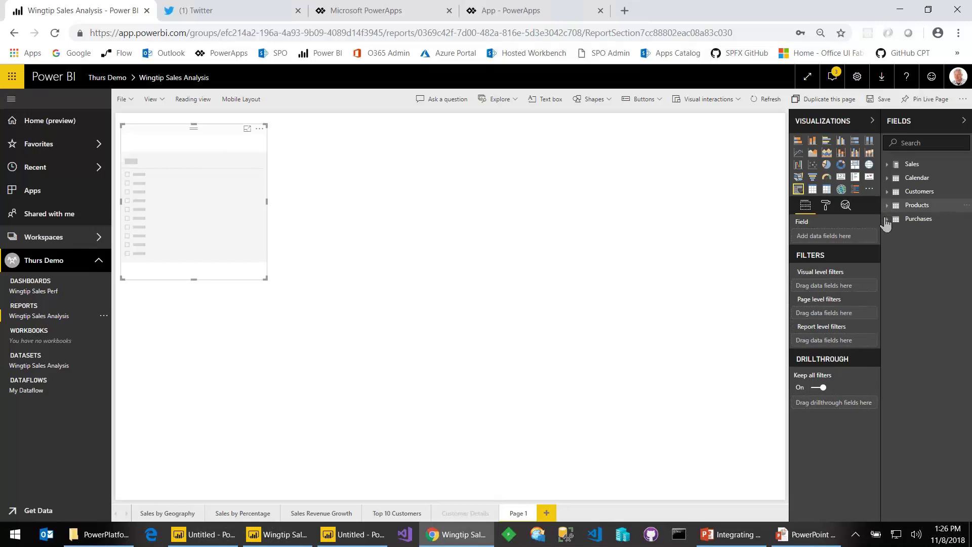
pyautogui.click(887, 192)
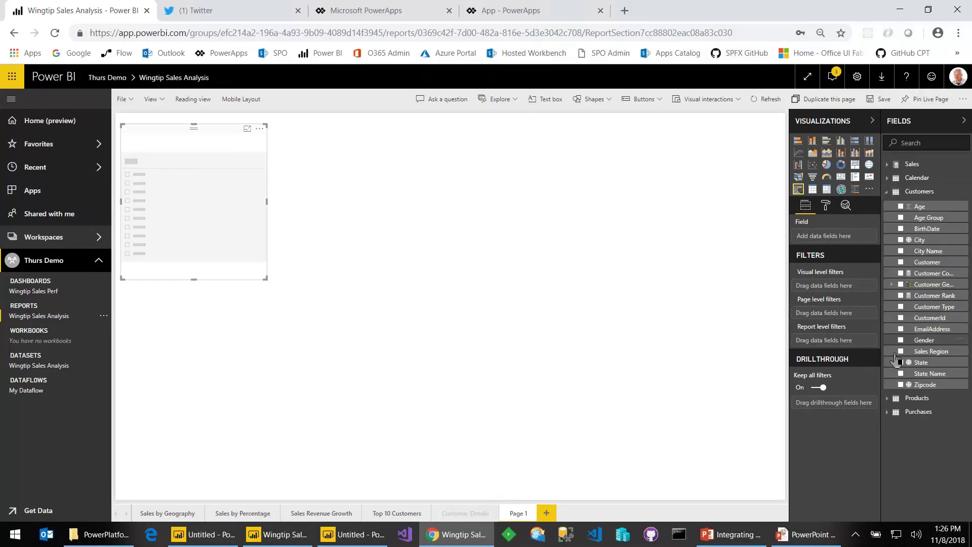
pyautogui.click(901, 352)
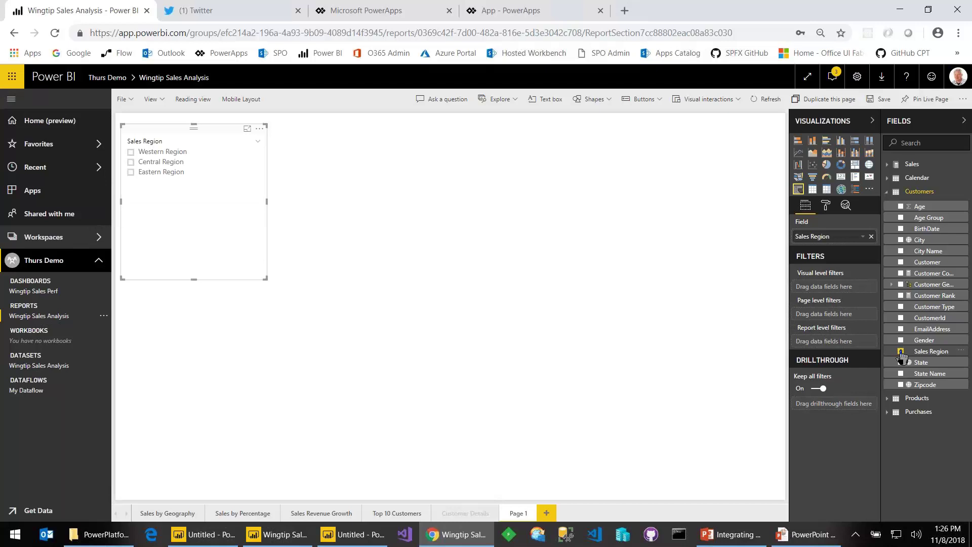
# Step: Format the Sales Region slicer as a horizontal strip about 458 by 80 with the Responsive option on
pyautogui.click(827, 205)
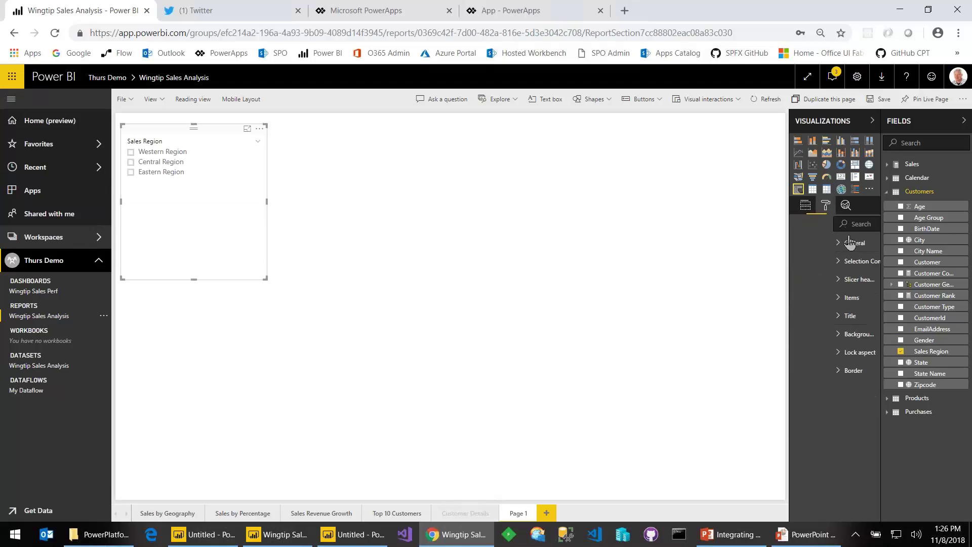
pyautogui.click(830, 261)
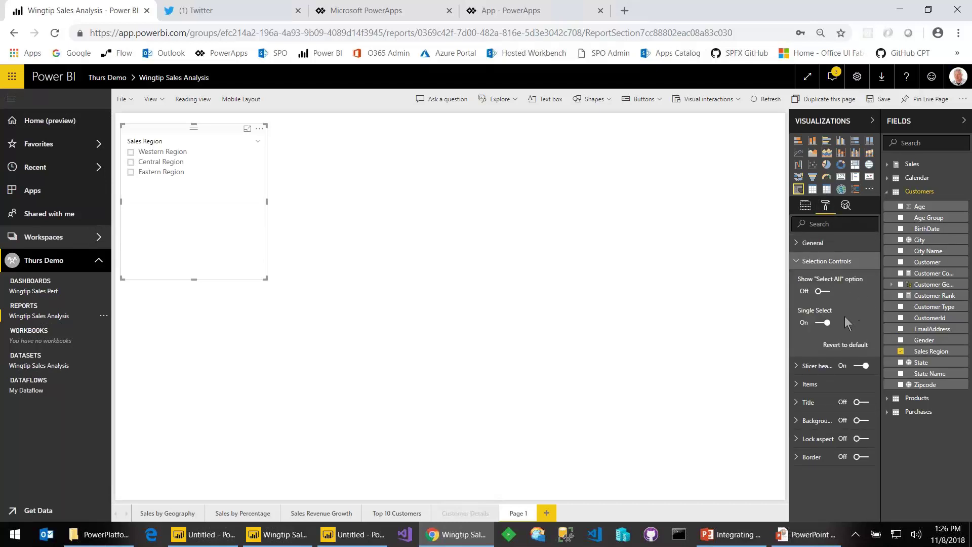
pyautogui.click(826, 243)
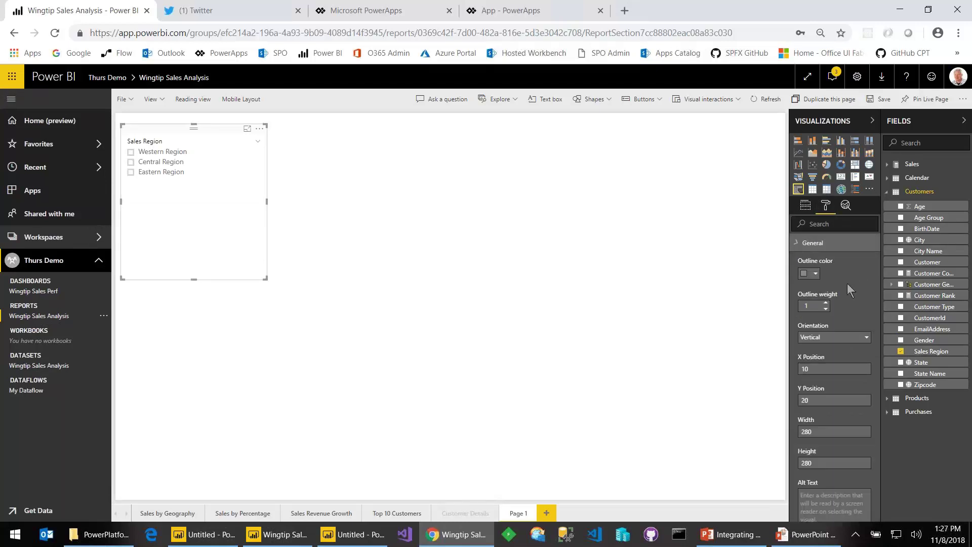
pyautogui.click(827, 338)
pyautogui.click(818, 360)
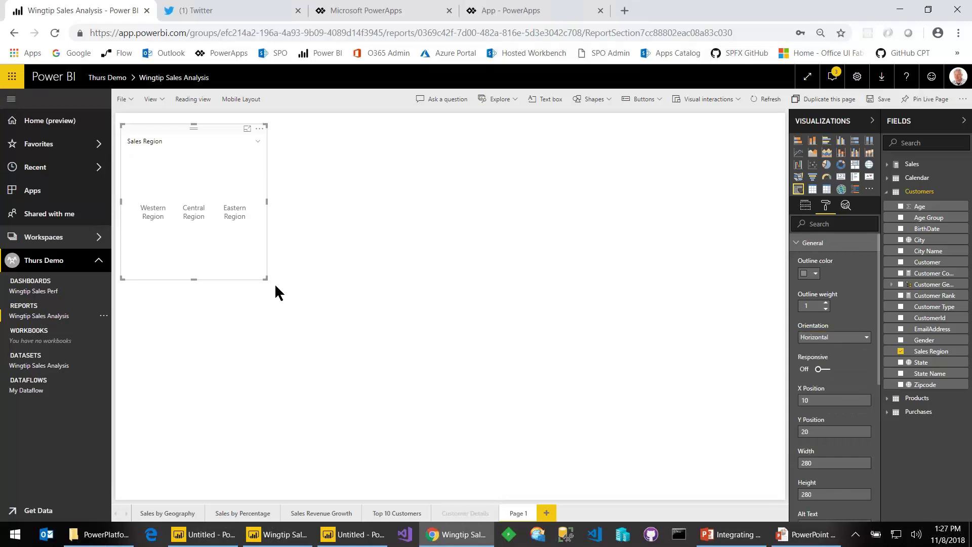
pyautogui.moveTo(266, 278); pyautogui.dragTo(358, 175)
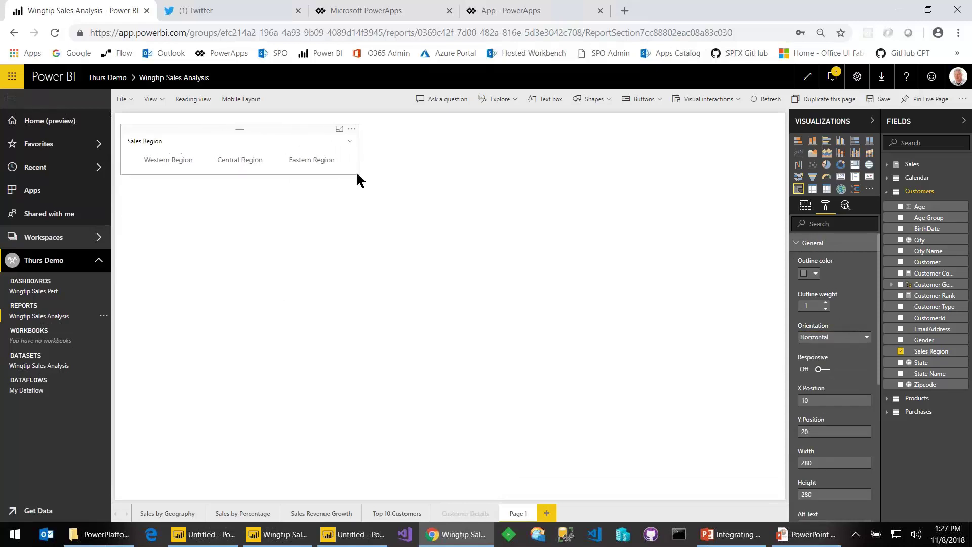
pyautogui.click(824, 369)
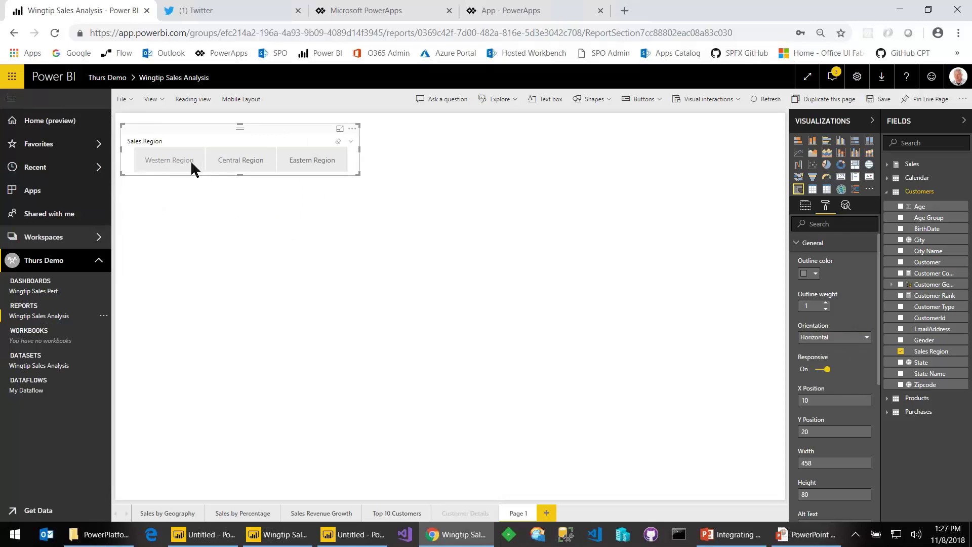
# Step: Add a map visual to the new page with the State field from the Customers table as its location
pyautogui.click(506, 192)
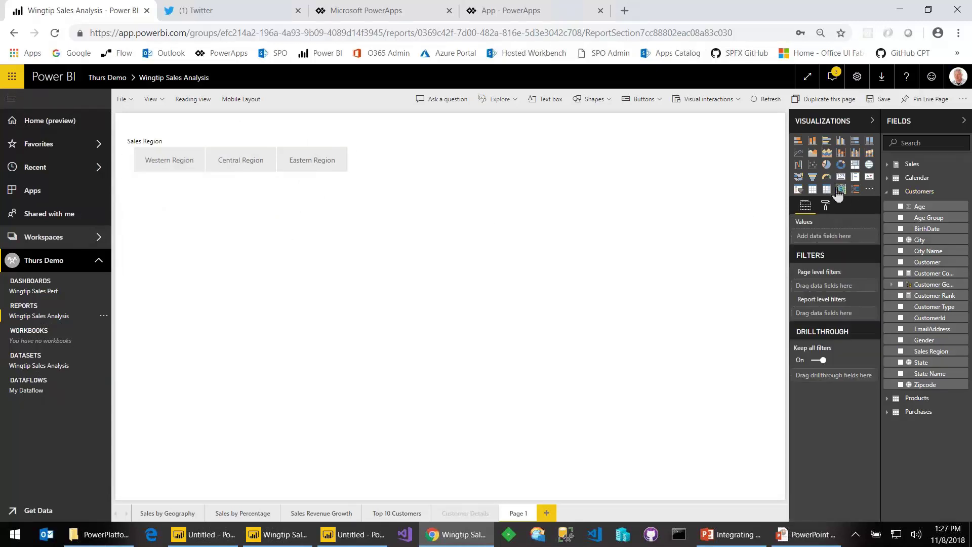
pyautogui.click(869, 166)
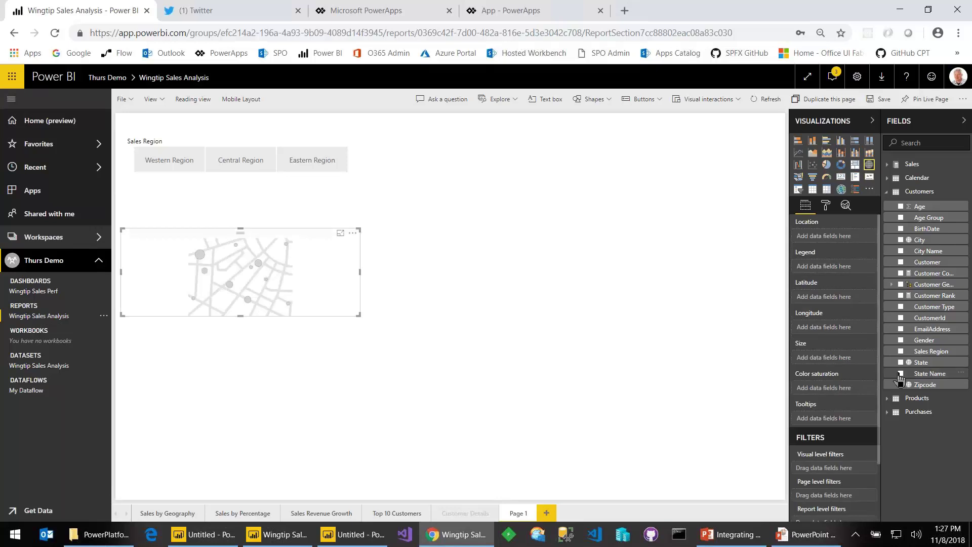
pyautogui.click(901, 240)
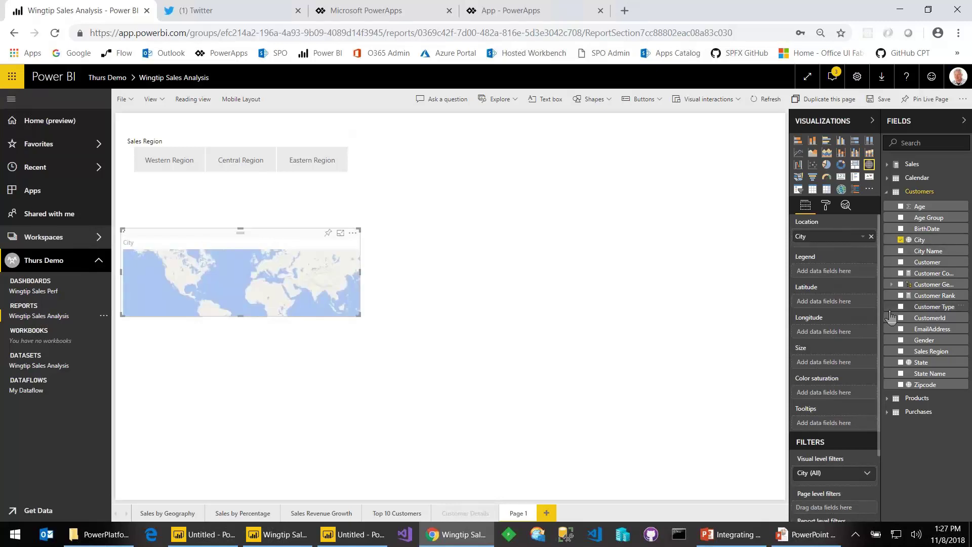
pyautogui.click(900, 240)
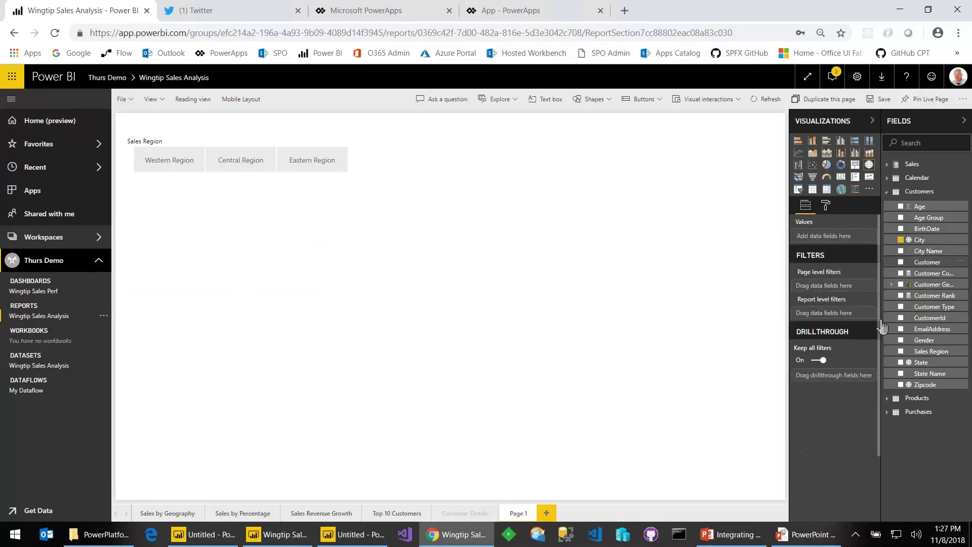
pyautogui.click(900, 362)
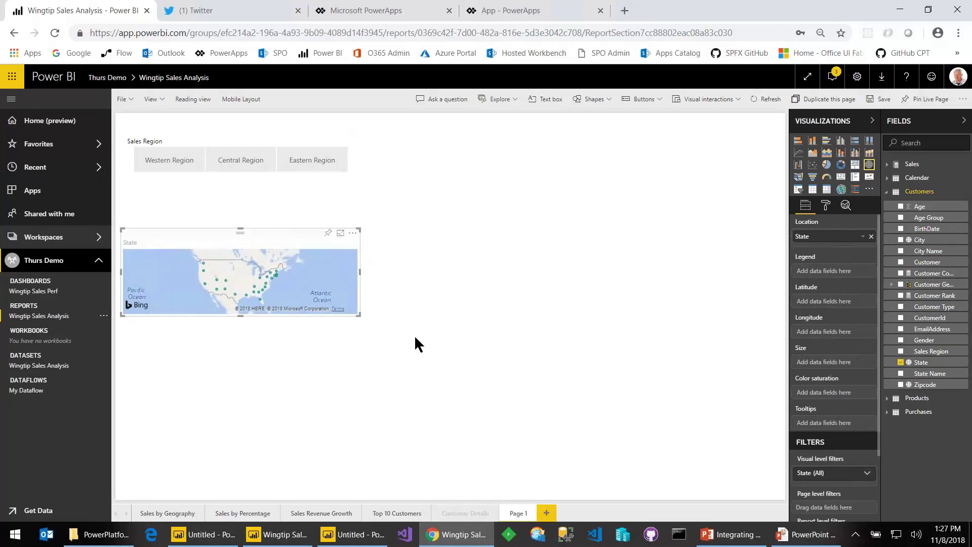
# Step: Enlarge the State map and place it directly below the Sales Region slicer, at about the slicer's width
pyautogui.moveTo(356, 314); pyautogui.dragTo(537, 484)
pyautogui.moveTo(374, 239); pyautogui.dragTo(370, 190)
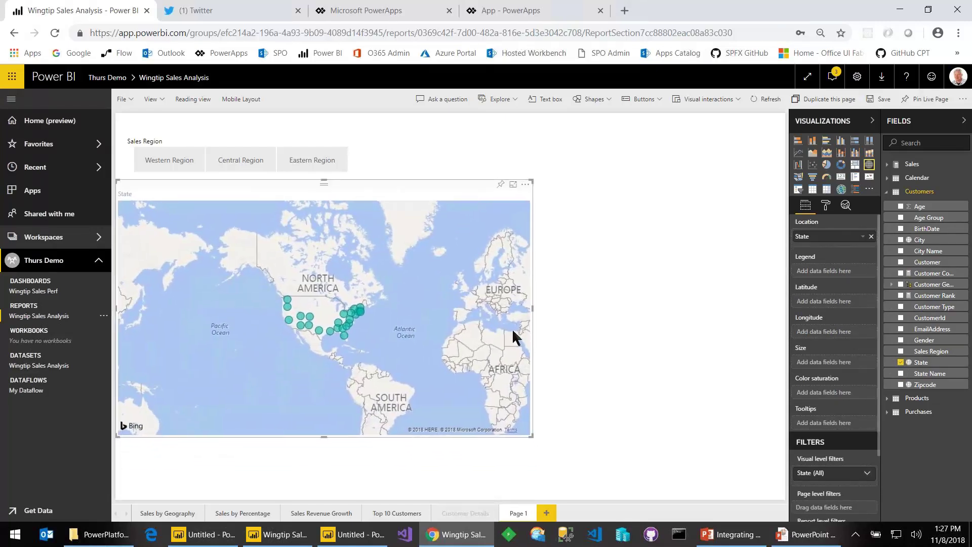
pyautogui.moveTo(531, 308); pyautogui.dragTo(370, 321)
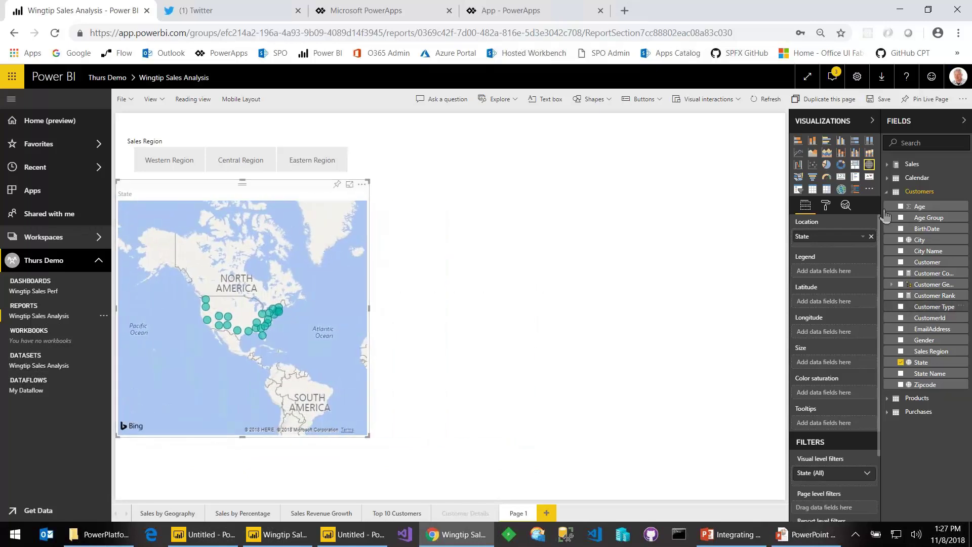
# Step: Size the map's bubbles by the Sales Revenue field from the Sales table
pyautogui.click(885, 163)
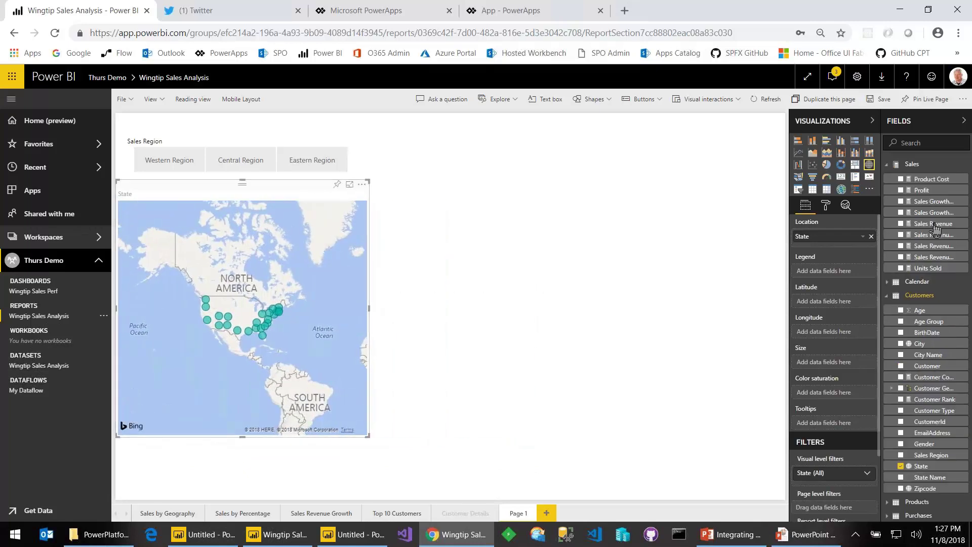
pyautogui.moveTo(936, 229); pyautogui.dragTo(815, 361)
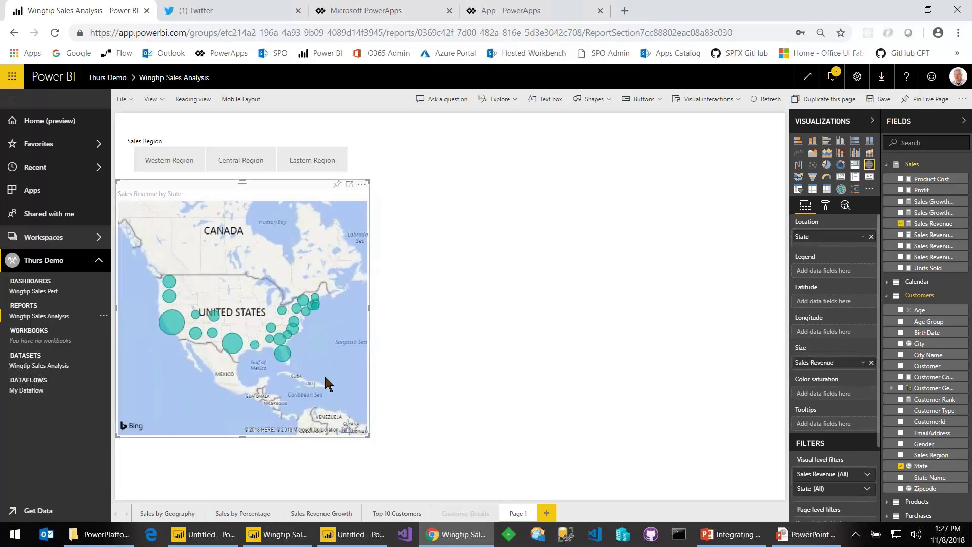
pyautogui.click(482, 369)
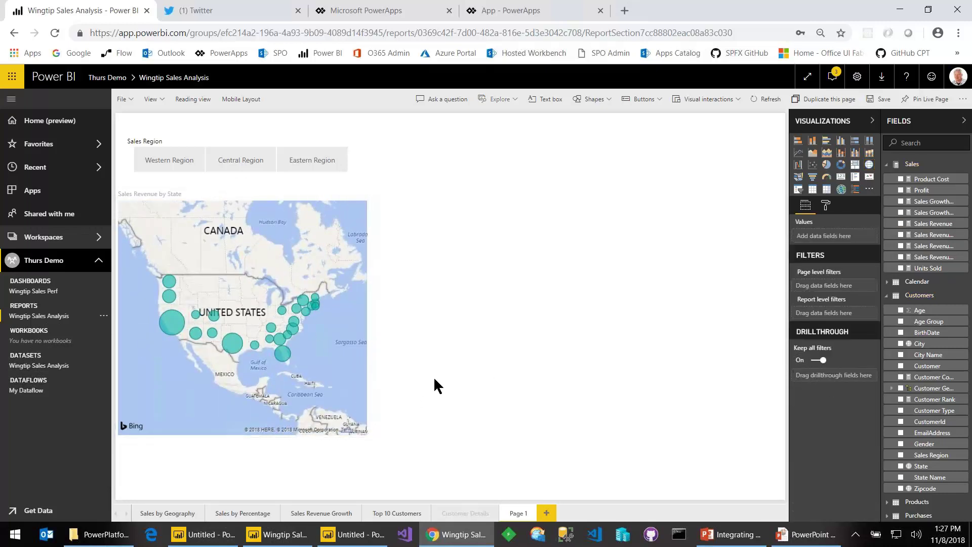
# Step: Test the slicer on the map with Western Region, Central Region and Eastern Region, and clear the selection
pyautogui.click(176, 161)
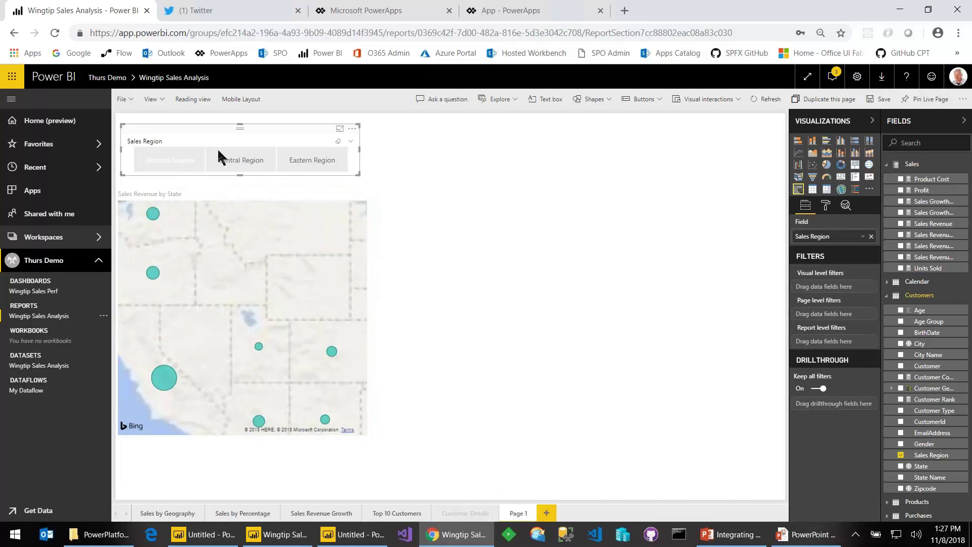
pyautogui.click(238, 160)
pyautogui.click(324, 160)
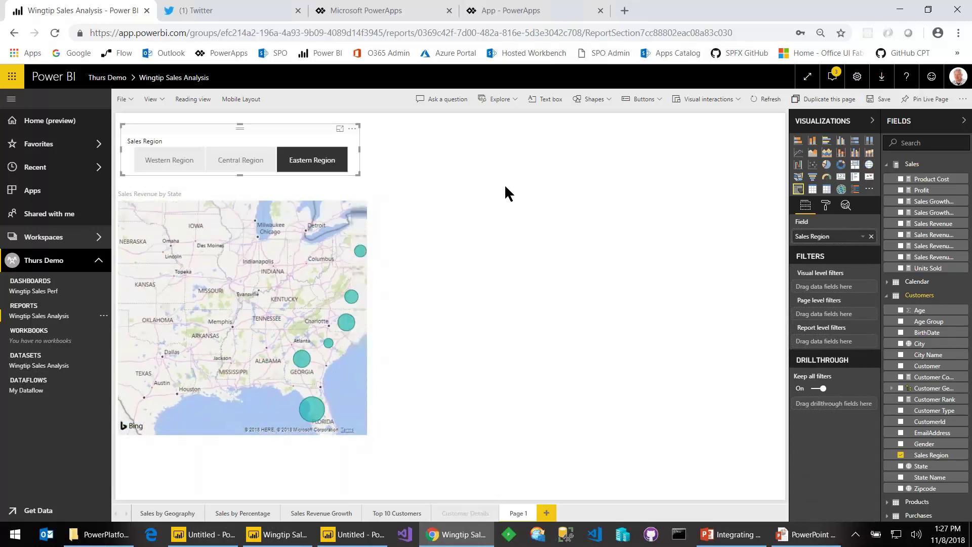
pyautogui.click(505, 185)
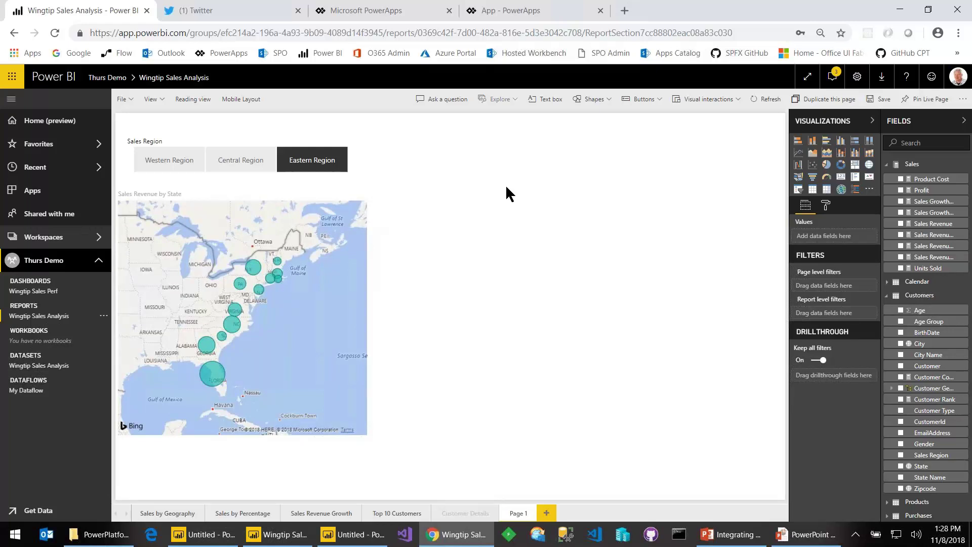
pyautogui.click(311, 159)
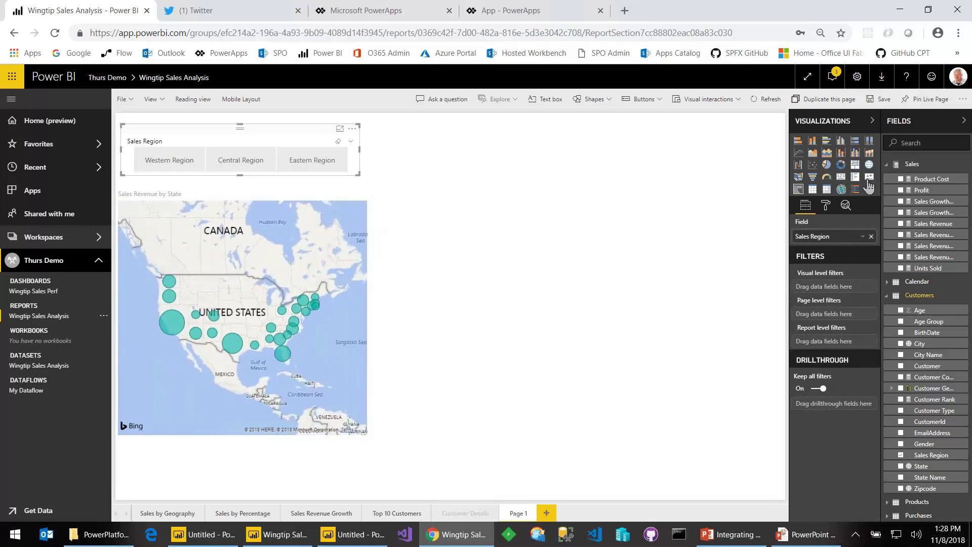
# Step: Save the Wingtip Sales Analysis report
pyautogui.click(122, 99)
pyautogui.click(214, 146)
pyautogui.click(648, 315)
pyautogui.click(125, 102)
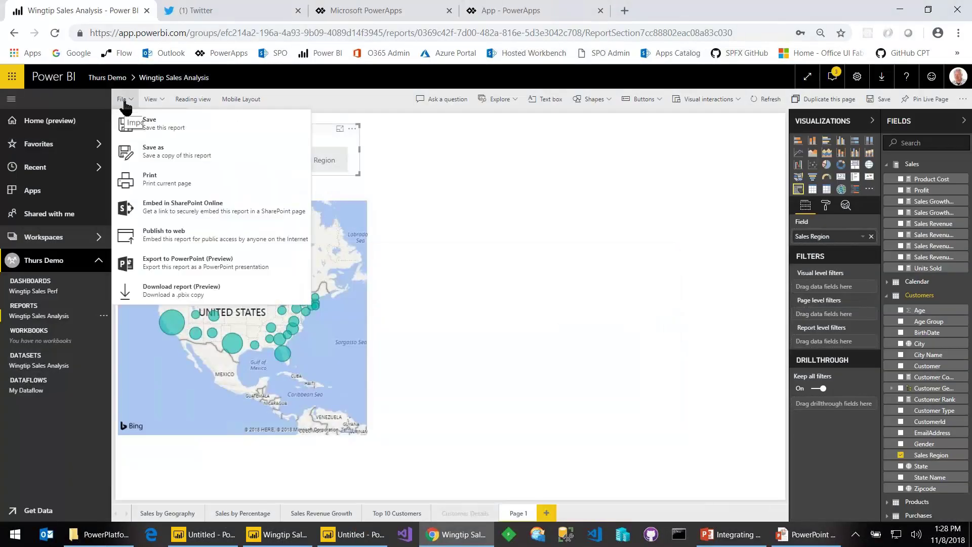
pyautogui.click(141, 123)
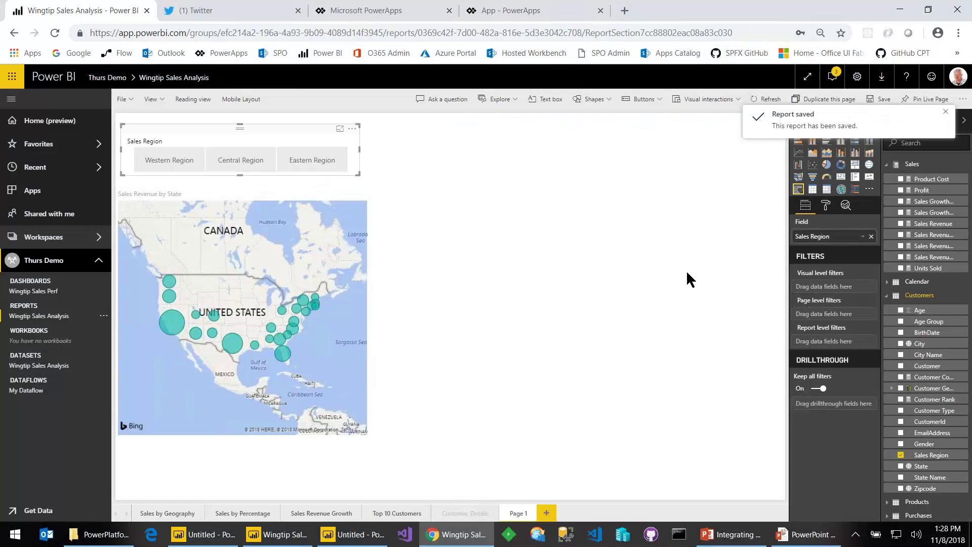
# Step: Search the visuals marketplace for PowerApps and add the PowerApps (Preview) custom visual to the report
pyautogui.click(870, 190)
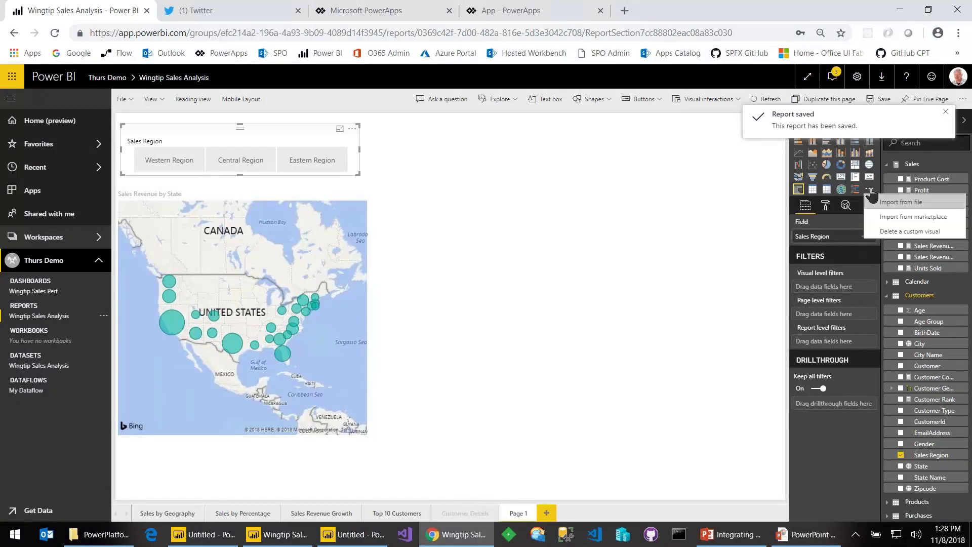
pyautogui.click(930, 219)
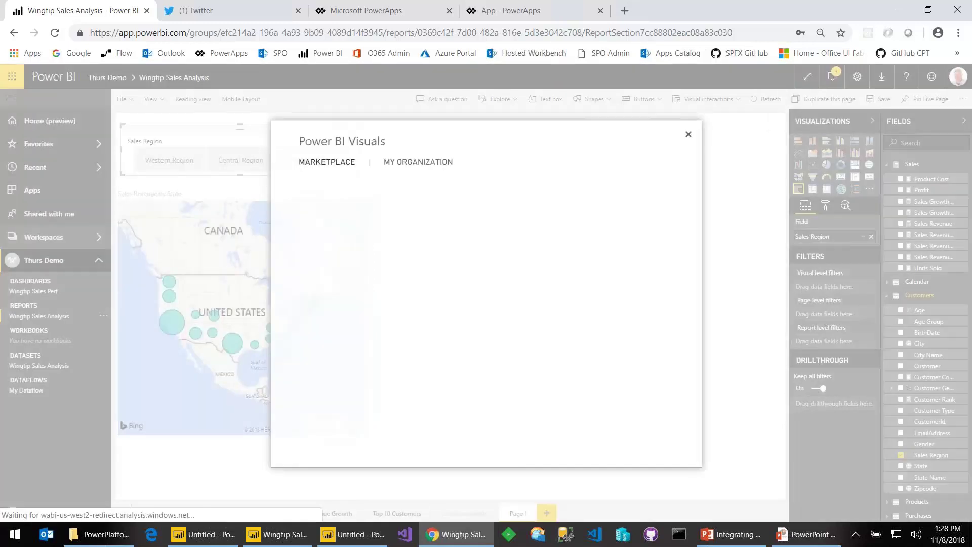
pyautogui.click(334, 212)
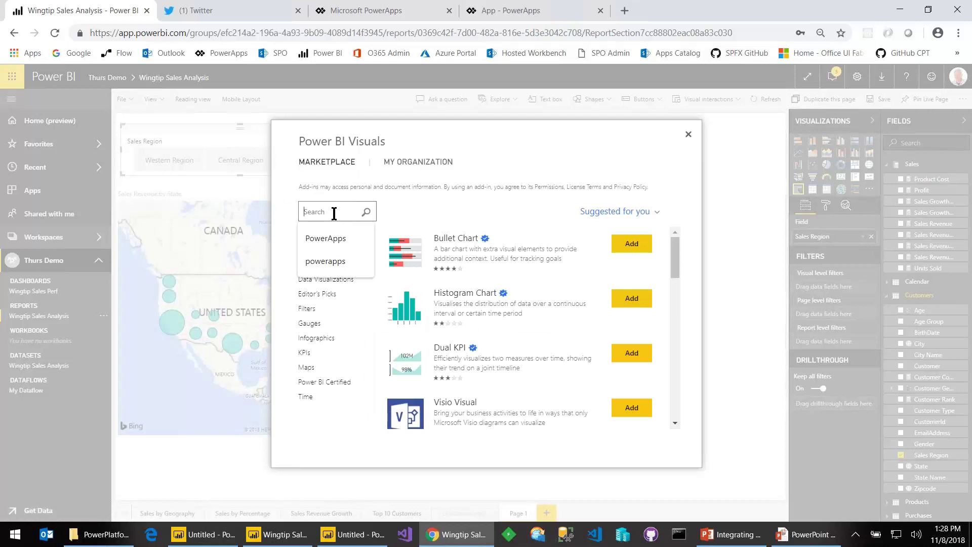
pyautogui.write('PowerApps')
pyautogui.press('Return')
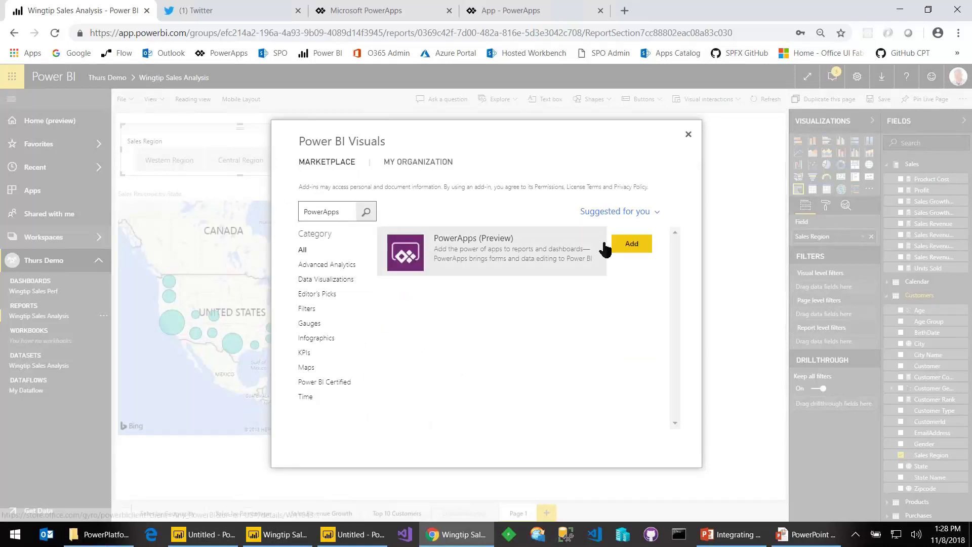
pyautogui.click(632, 244)
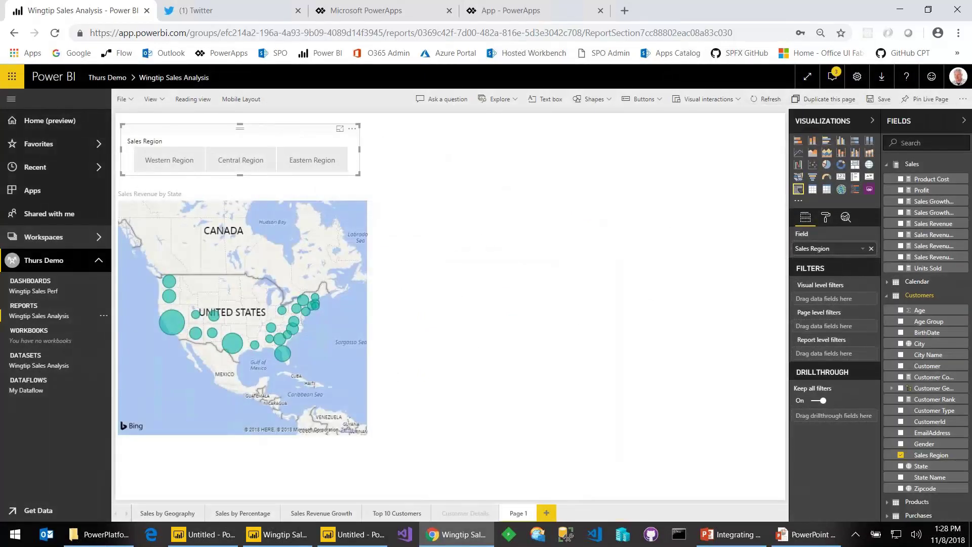
# Step: Place a separate PowerApps visual in the blank area beside the slicer and map, and enlarge it to fill that area
pyautogui.click(870, 190)
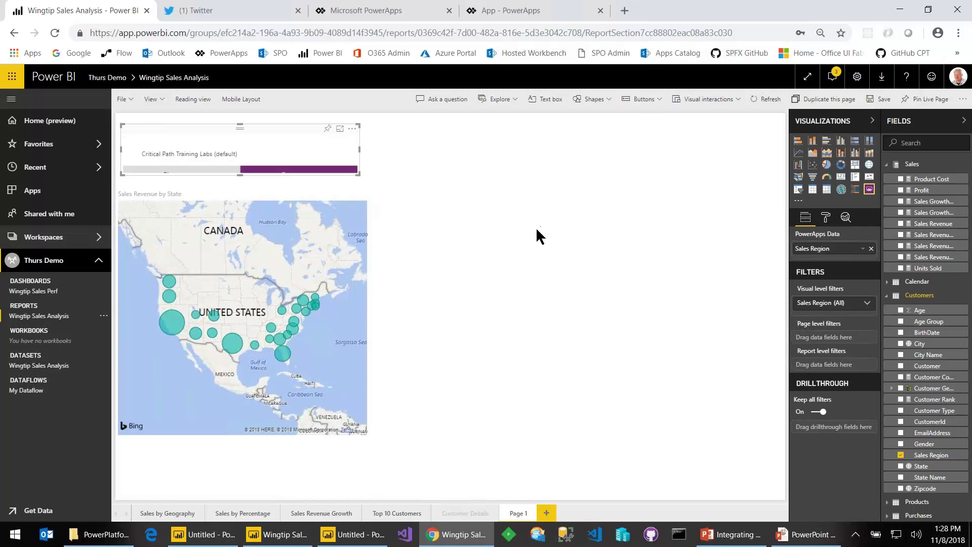
pyautogui.hotkey('ctrl', 'z')
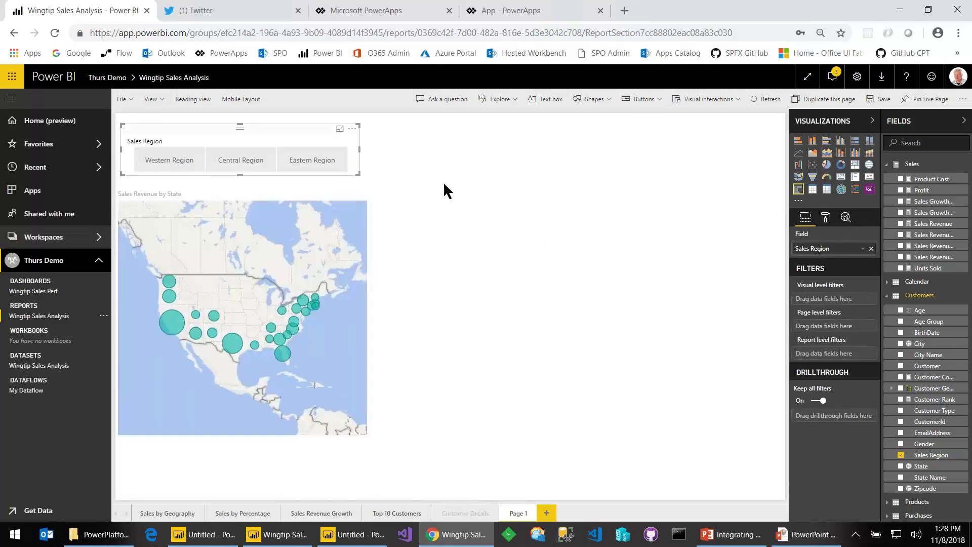
pyautogui.click(867, 194)
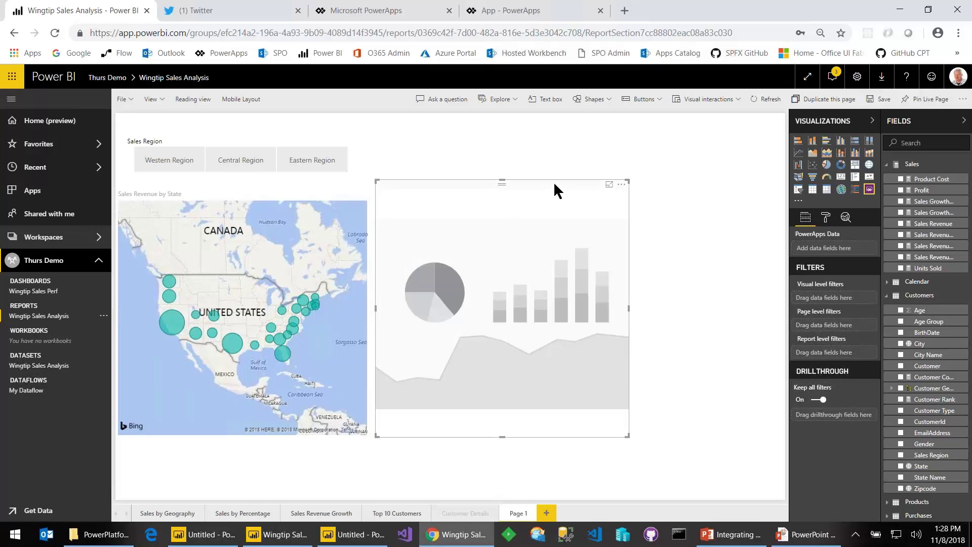
pyautogui.moveTo(554, 181); pyautogui.dragTo(560, 123)
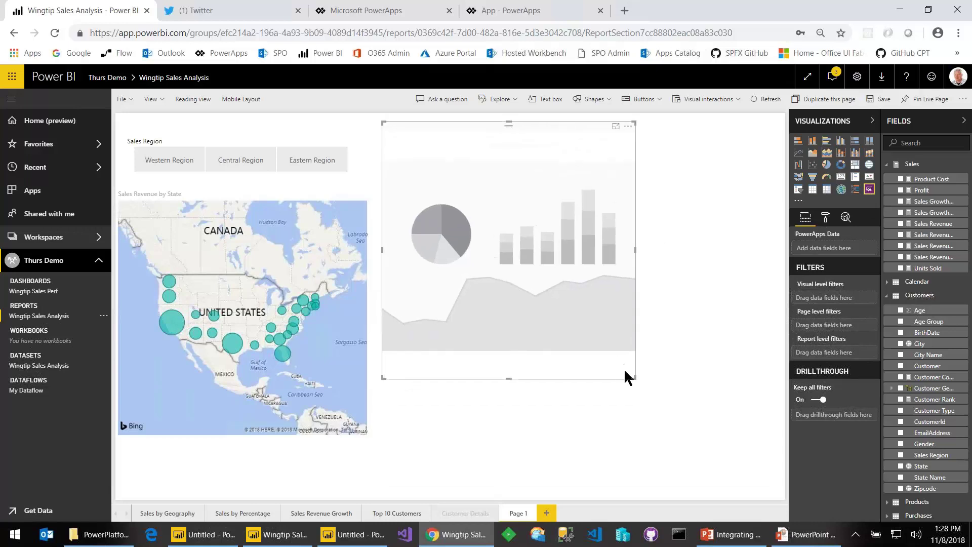
pyautogui.moveTo(651, 422); pyautogui.dragTo(747, 441)
pyautogui.click(691, 332)
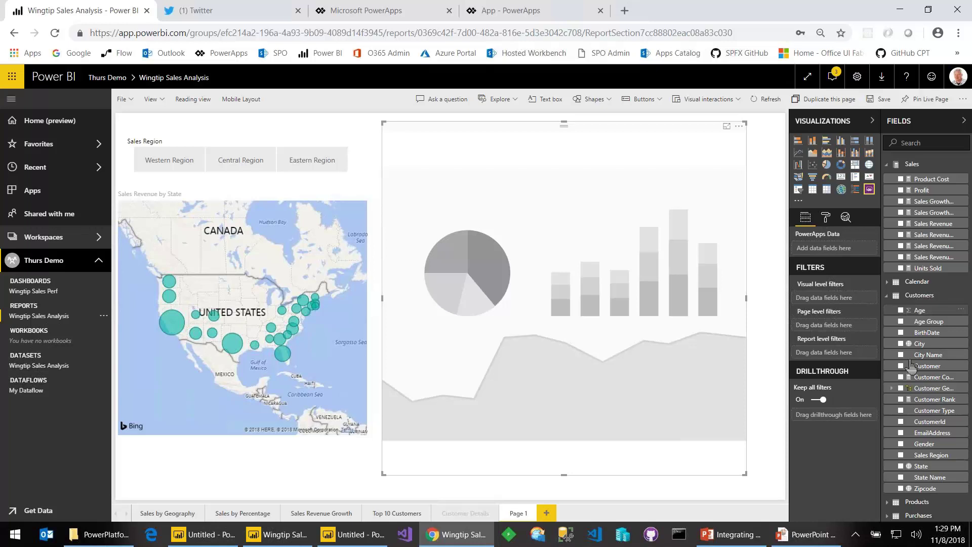
# Step: Add State, Sales Revenue and Units Sold to the PowerApps visual's data
pyautogui.click(901, 467)
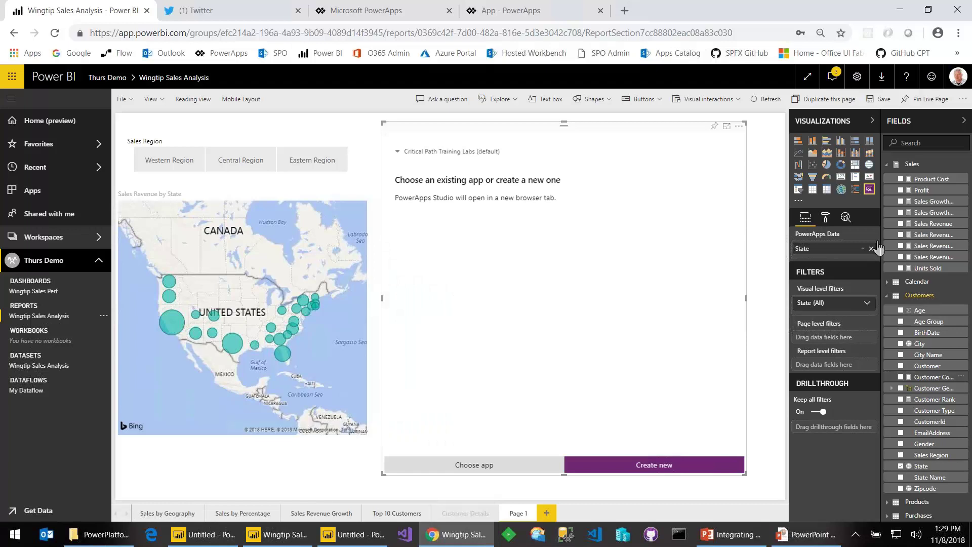
pyautogui.moveTo(882, 234); pyautogui.dragTo(838, 234)
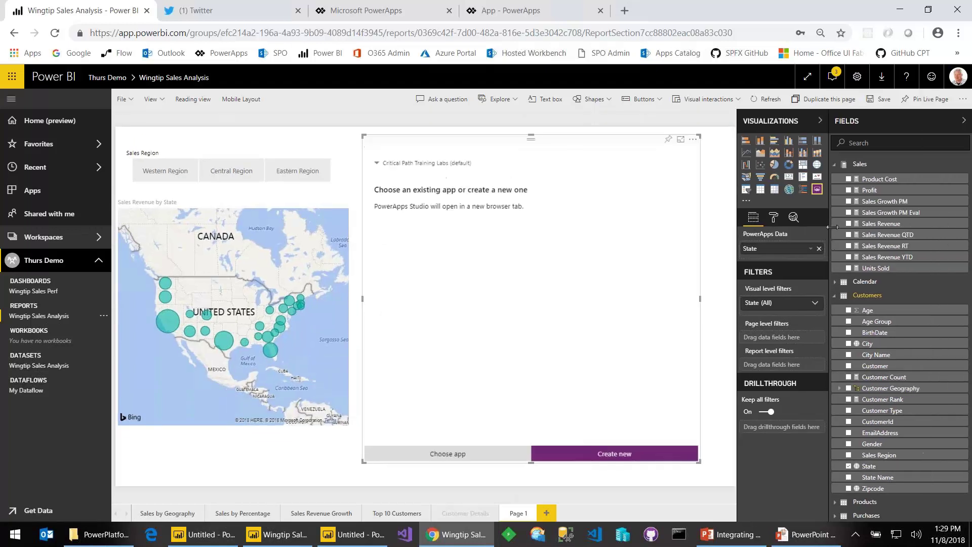
pyautogui.click(855, 224)
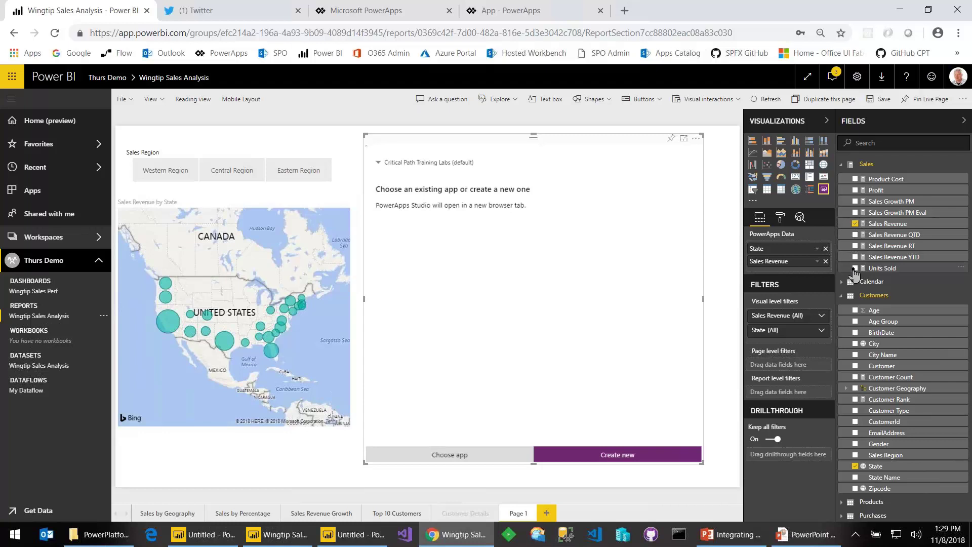
pyautogui.click(855, 268)
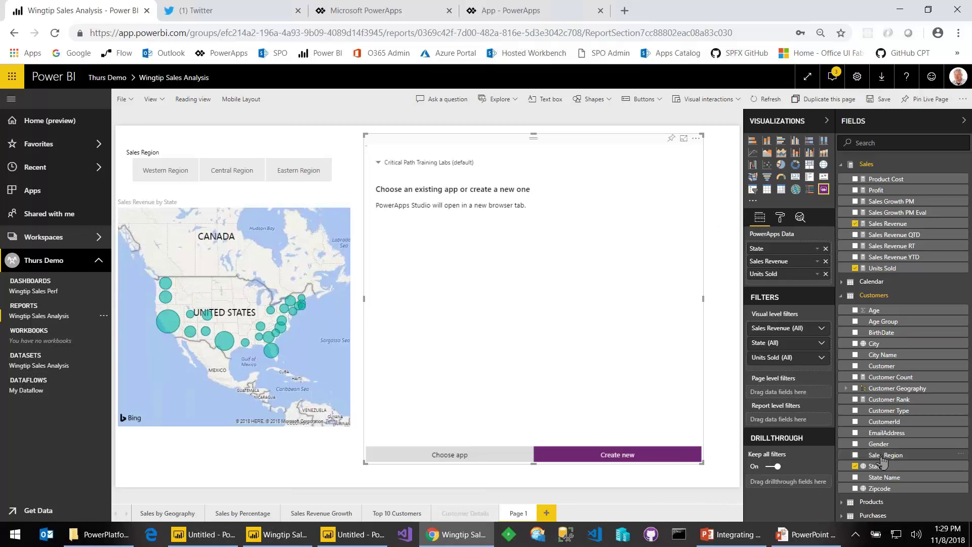
# Step: Create a new app from the PowerApps visual, inspect the gallery's State label, and close the app to return to the report
pyautogui.click(624, 457)
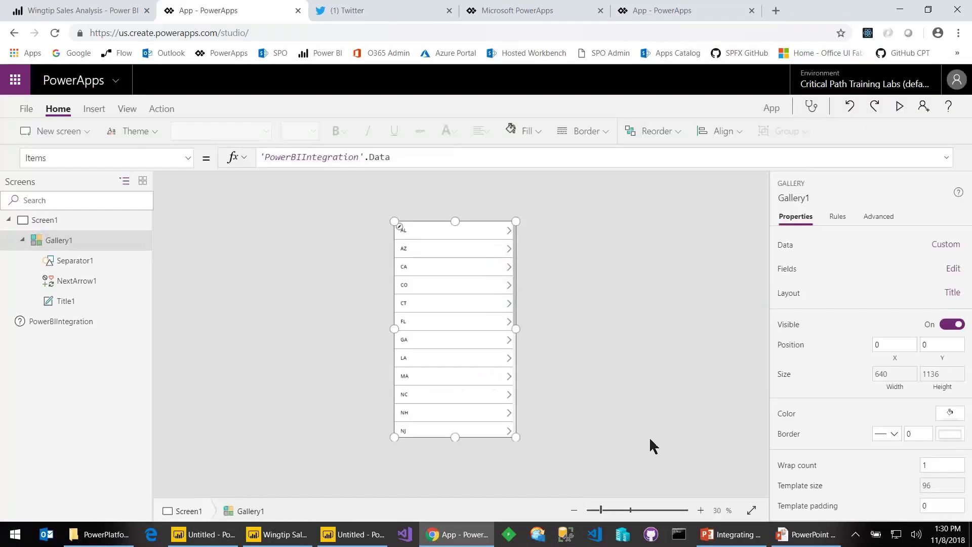
pyautogui.click(421, 232)
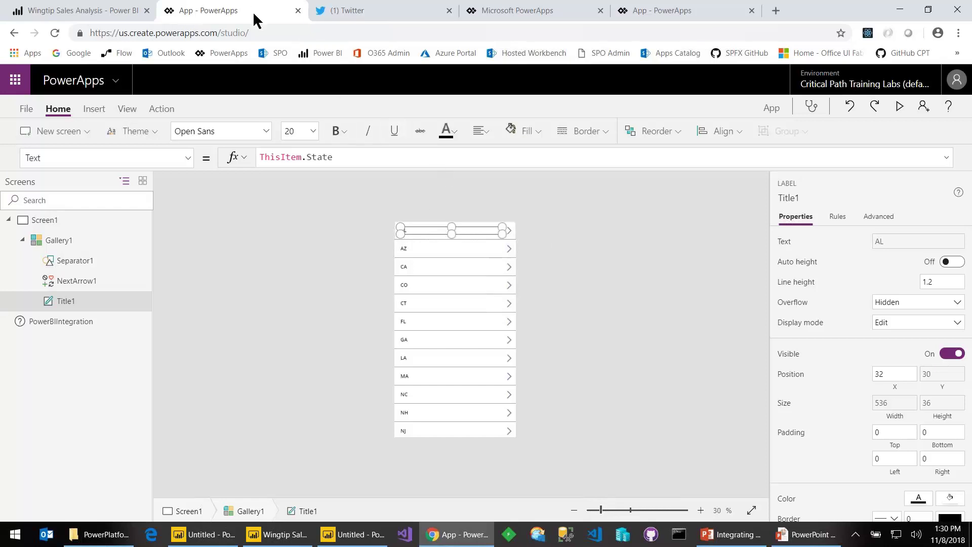
pyautogui.click(297, 15)
pyautogui.click(535, 103)
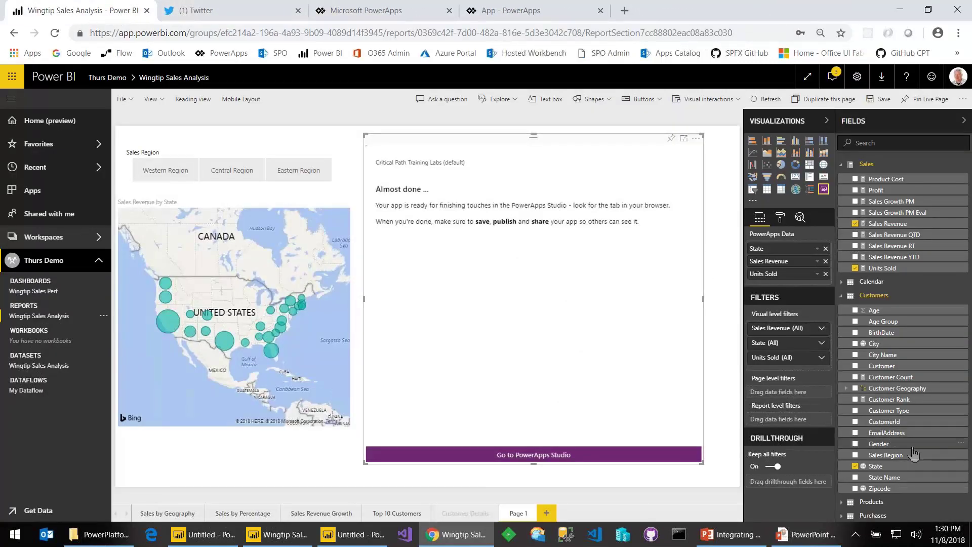
# Step: Replace State with State Name as the first field in the PowerApps visual's data
pyautogui.moveTo(900, 477); pyautogui.dragTo(805, 251)
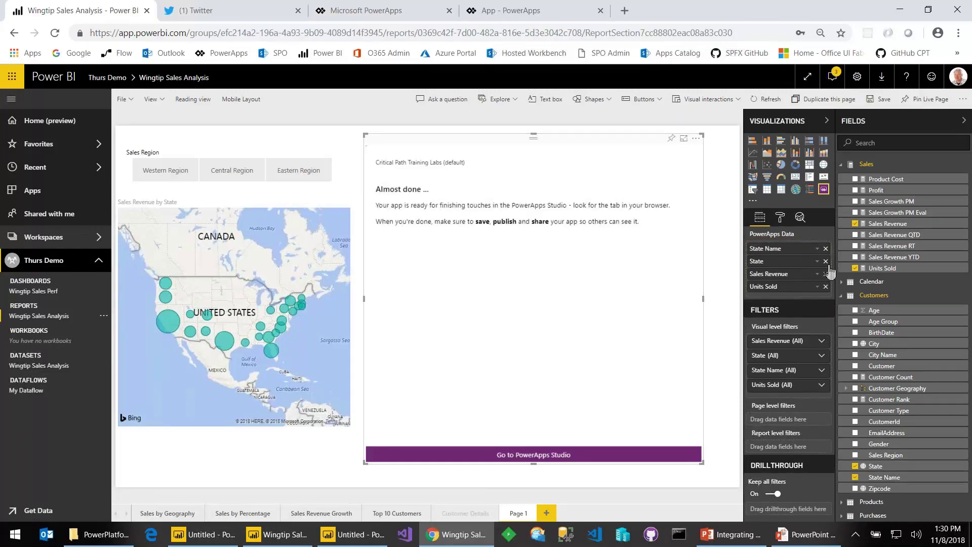
pyautogui.click(826, 262)
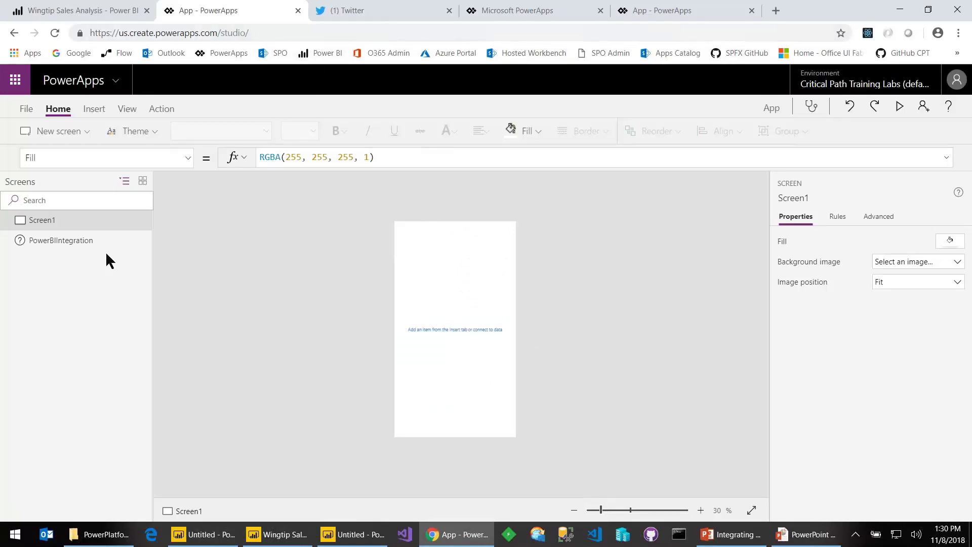
# Step: Close the blank new app without saving and delete the PowerApps visual from the report page
pyautogui.click(87, 242)
pyautogui.click(86, 223)
pyautogui.click(298, 11)
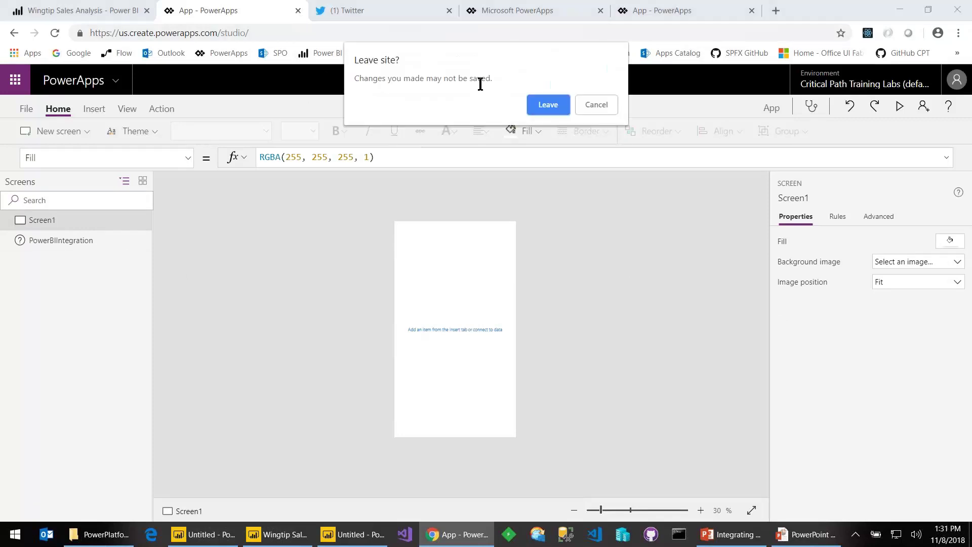
pyautogui.click(547, 105)
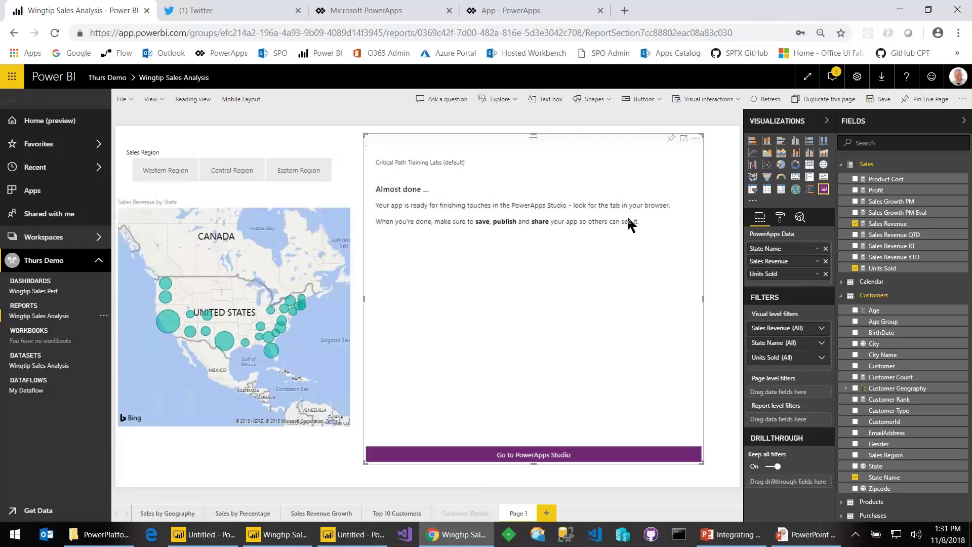
pyautogui.moveTo(630, 223); pyautogui.dragTo(606, 134)
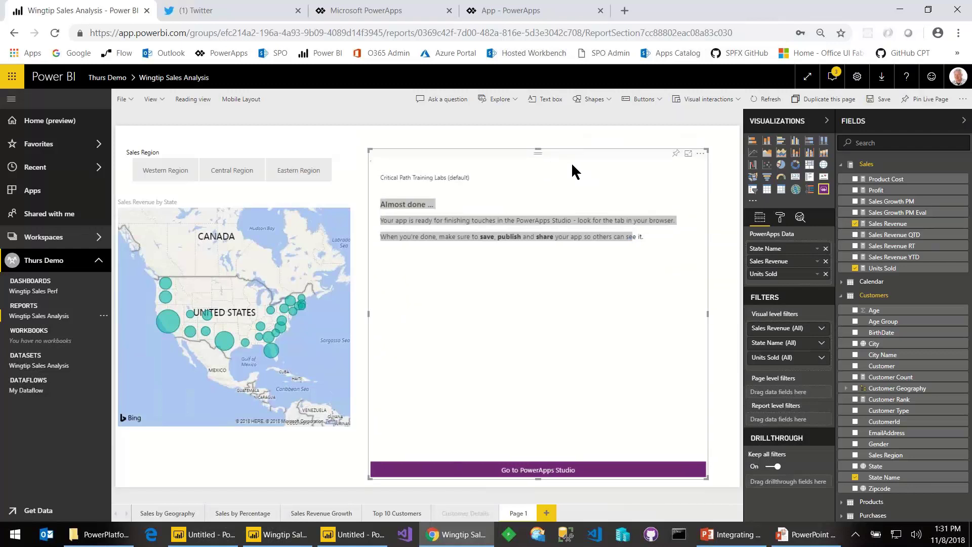
pyautogui.press('Delete')
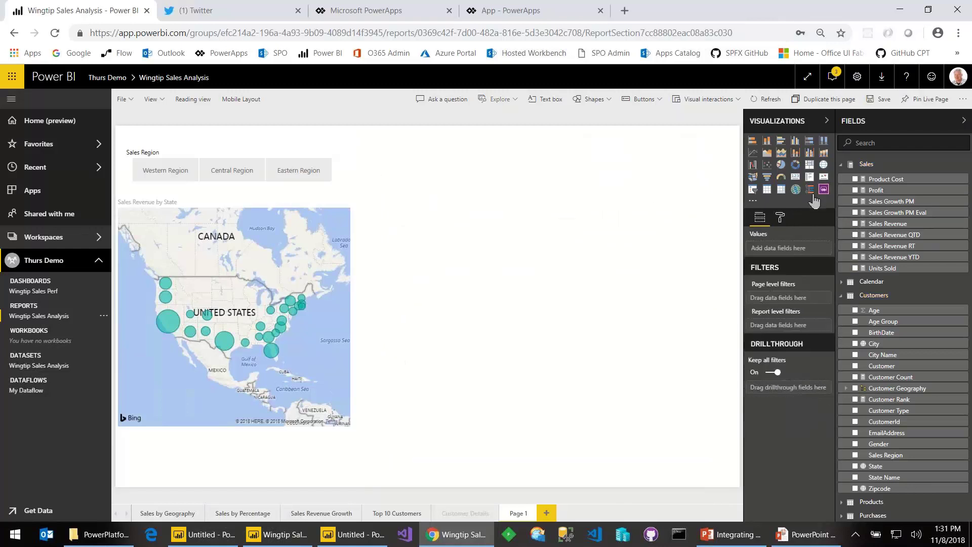
# Step: Place a new PowerApps visual enlarged over the blank area beside the map, and delete the accidentally created State Name map
pyautogui.click(823, 189)
pyautogui.moveTo(523, 197); pyautogui.dragTo(535, 138)
pyautogui.moveTo(606, 369); pyautogui.dragTo(703, 482)
pyautogui.click(856, 478)
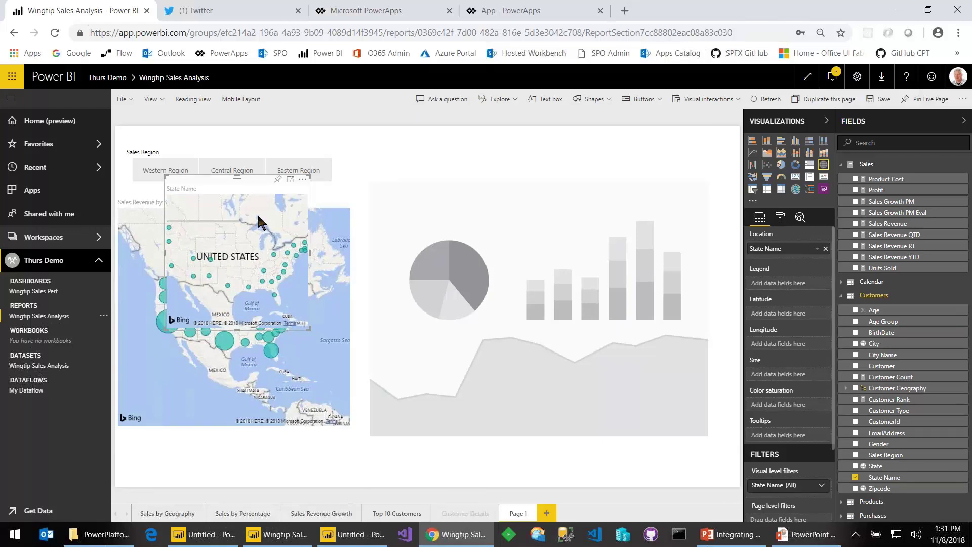
pyautogui.press('Delete')
pyautogui.click(423, 229)
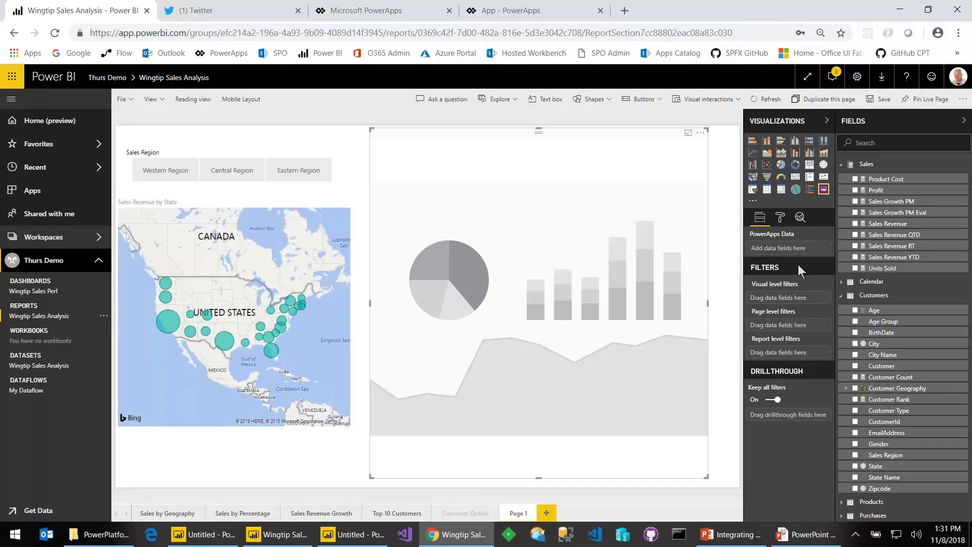
# Step: Try creating an app from the PowerApps visual with Sales Region, Sales Revenue and Units Sold, and discard both app and visual
pyautogui.click(855, 455)
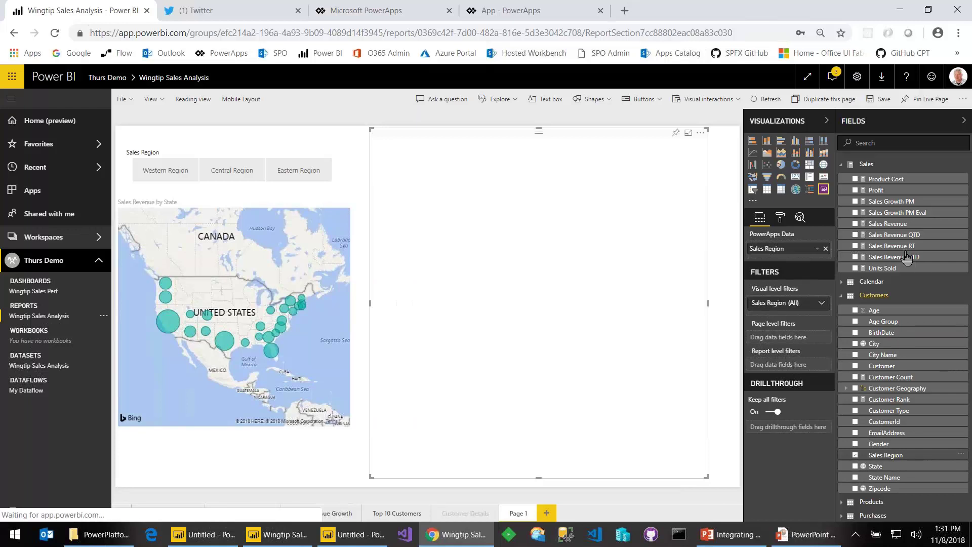
pyautogui.moveTo(891, 223); pyautogui.dragTo(789, 254)
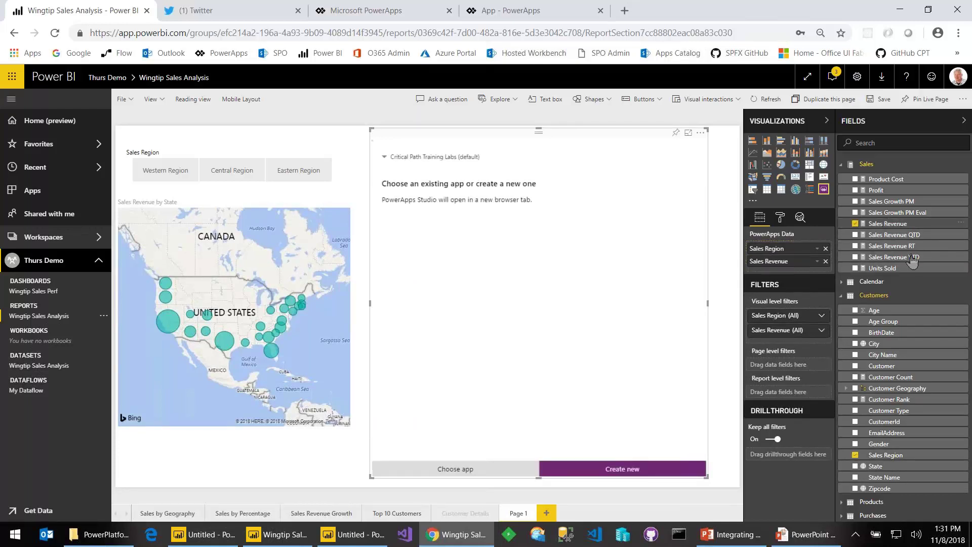
pyautogui.moveTo(894, 270); pyautogui.dragTo(815, 273)
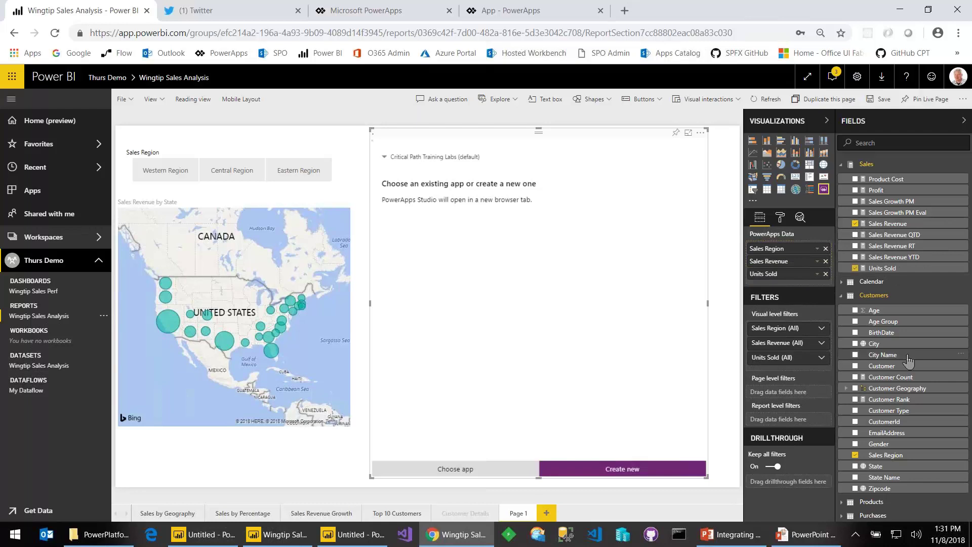
pyautogui.click(628, 468)
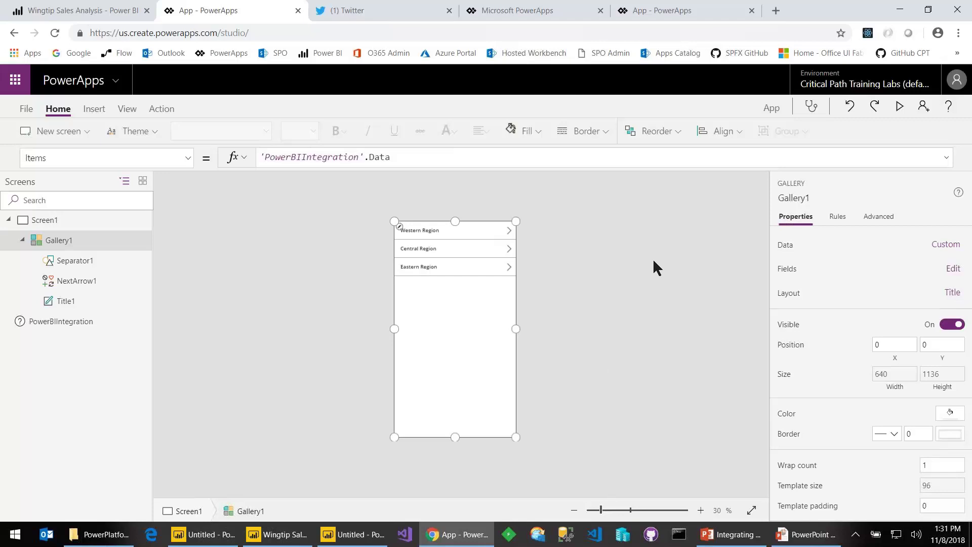
pyautogui.click(298, 10)
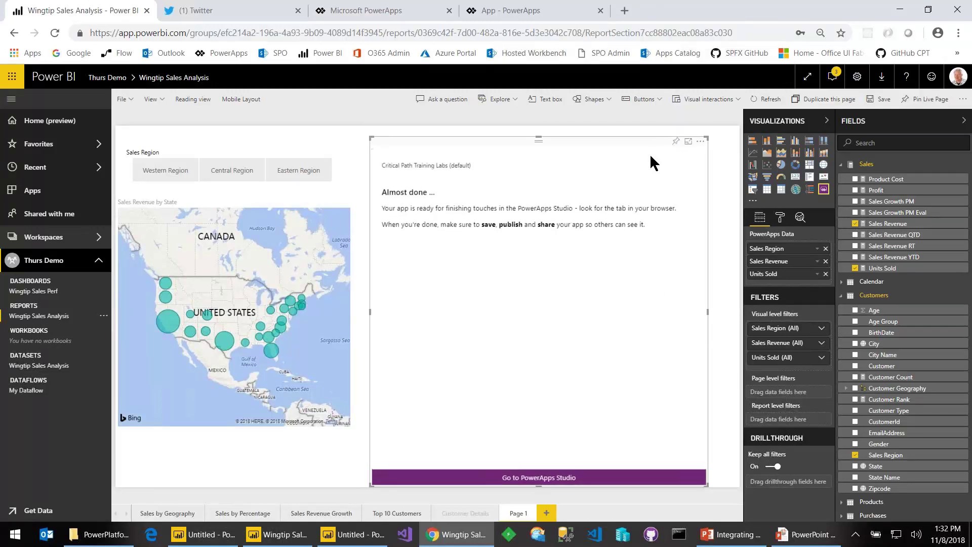
pyautogui.press('Delete')
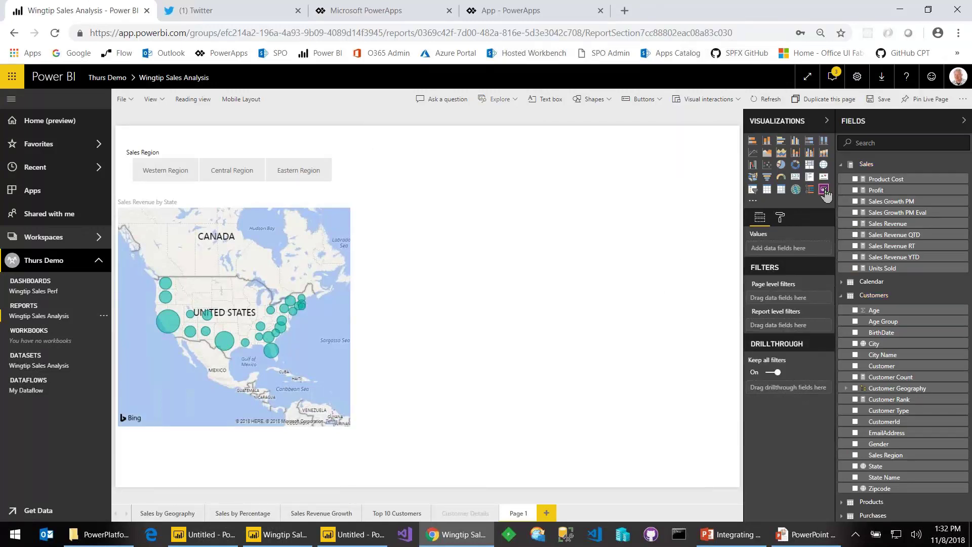
# Step: Add a fresh PowerApps visual to the page with State Name, Sales Revenue and Units Sold as its data
pyautogui.click(824, 190)
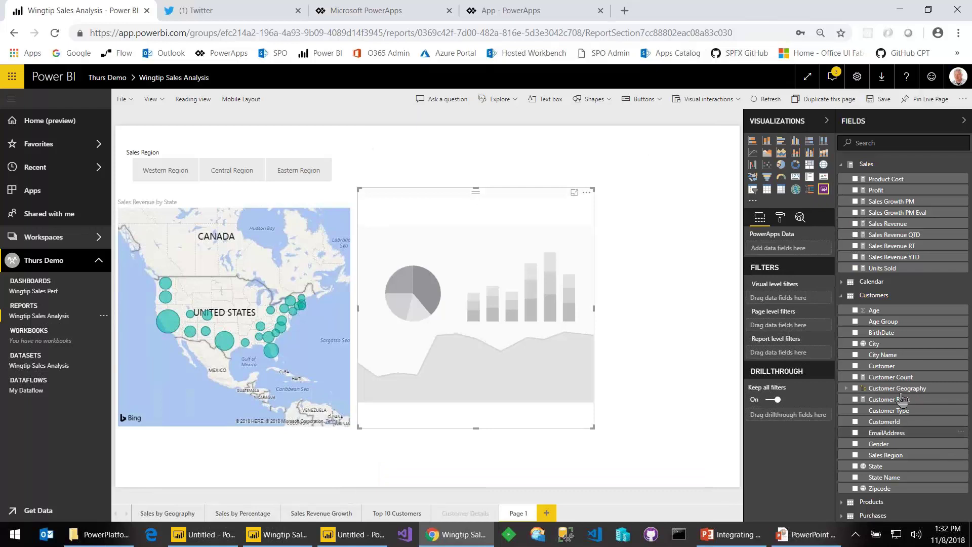
pyautogui.moveTo(828, 417); pyautogui.dragTo(804, 256)
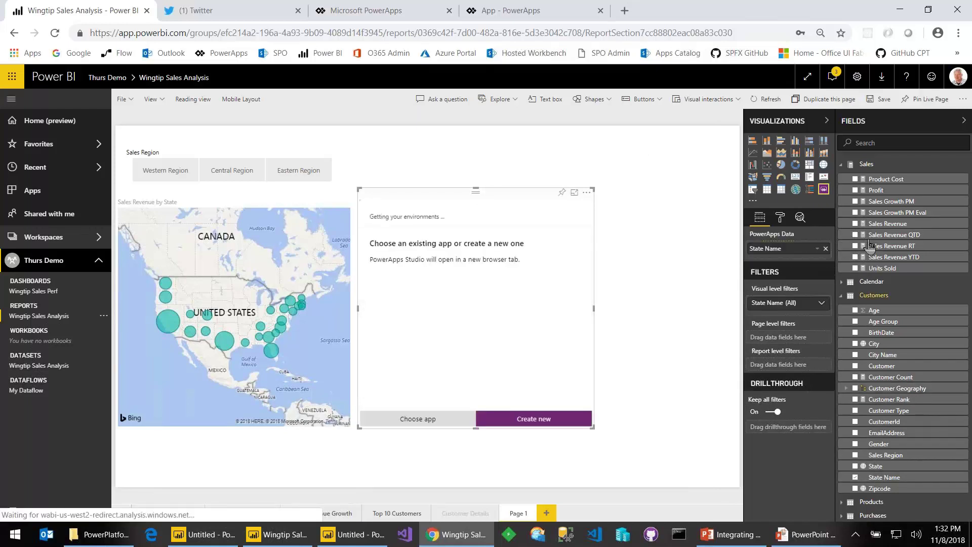
pyautogui.click(855, 223)
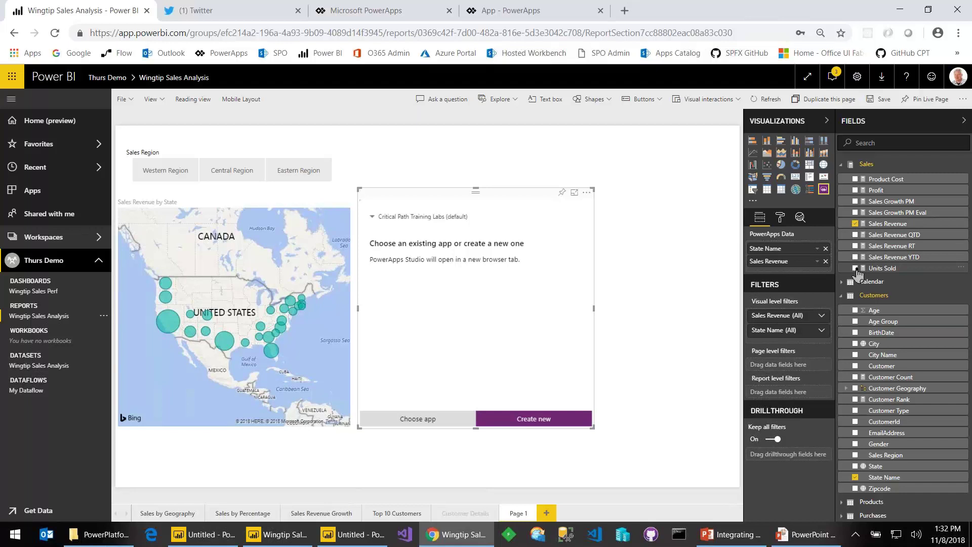
pyautogui.click(855, 269)
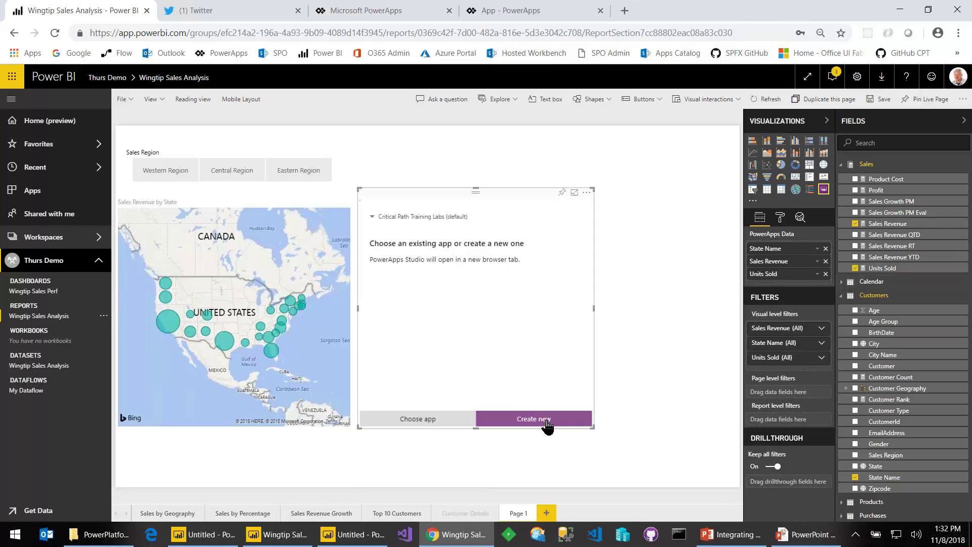
# Step: Move the PowerApps visual to the top of the page, make it taller, and create a new app from it
pyautogui.moveTo(532, 193); pyautogui.dragTo(534, 126)
pyautogui.click(599, 374)
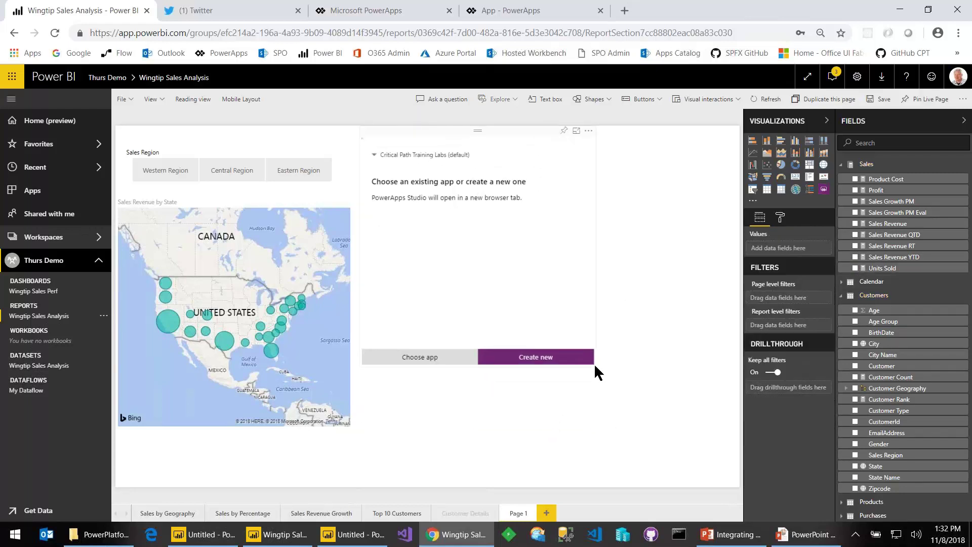
pyautogui.moveTo(594, 363); pyautogui.dragTo(596, 464)
pyautogui.click(536, 458)
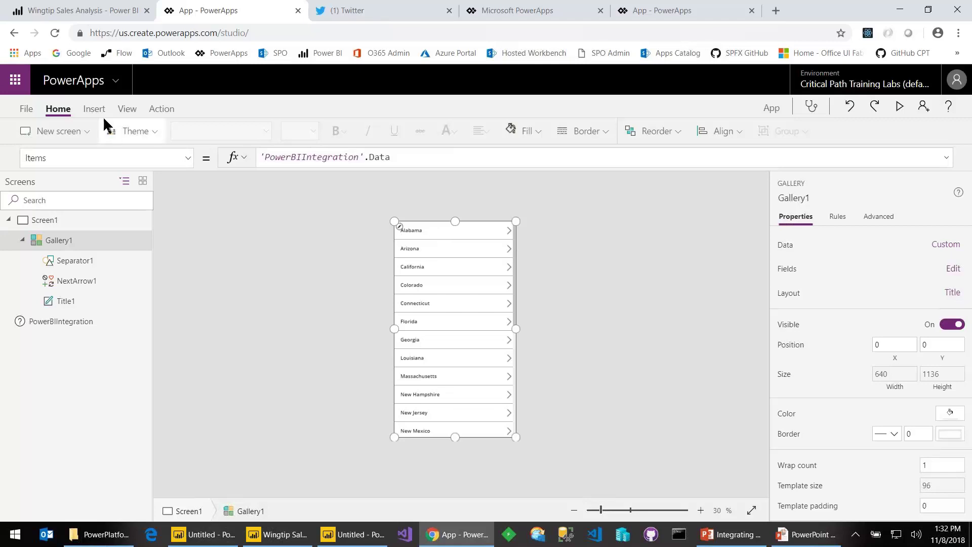
# Step: Check the app's data sources and change the state gallery's layout to Title and subtitle
pyautogui.click(134, 108)
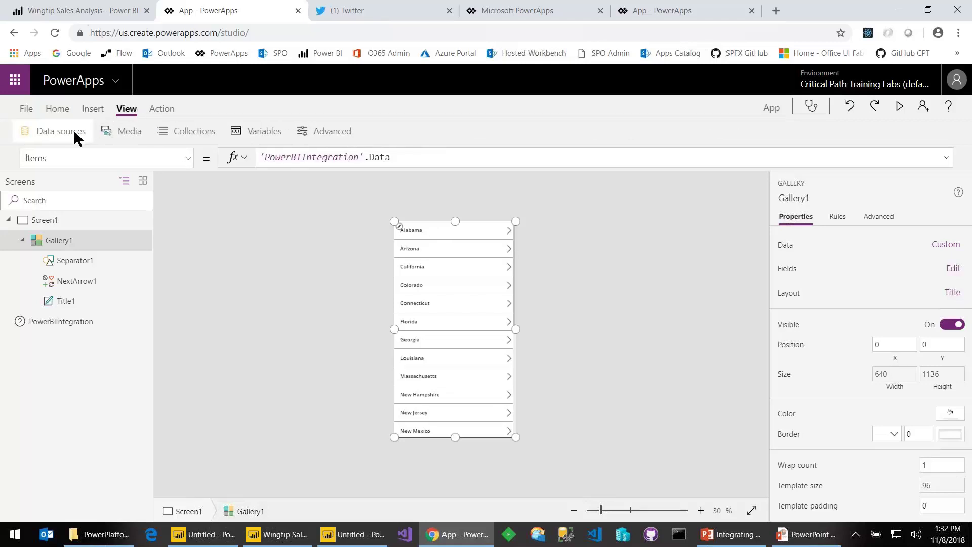
pyautogui.click(69, 131)
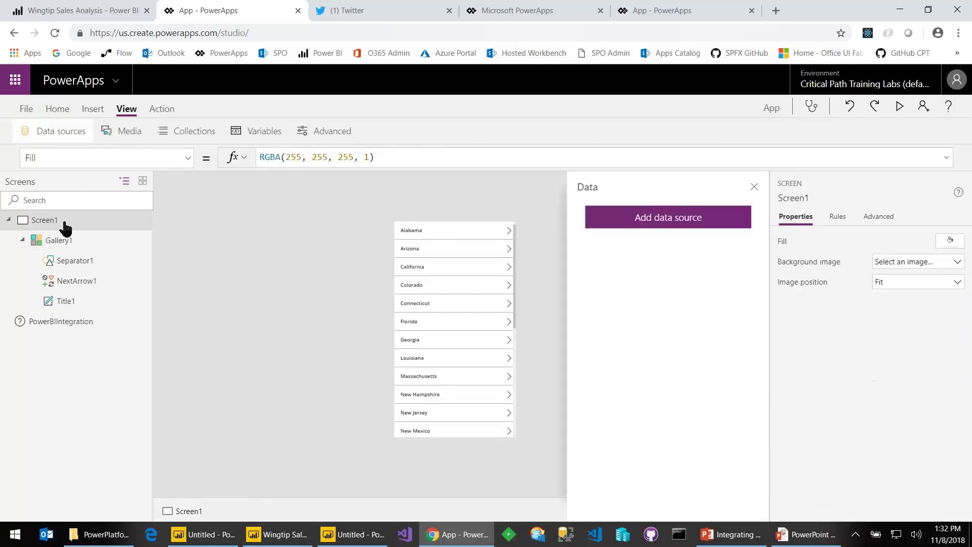
pyautogui.click(416, 275)
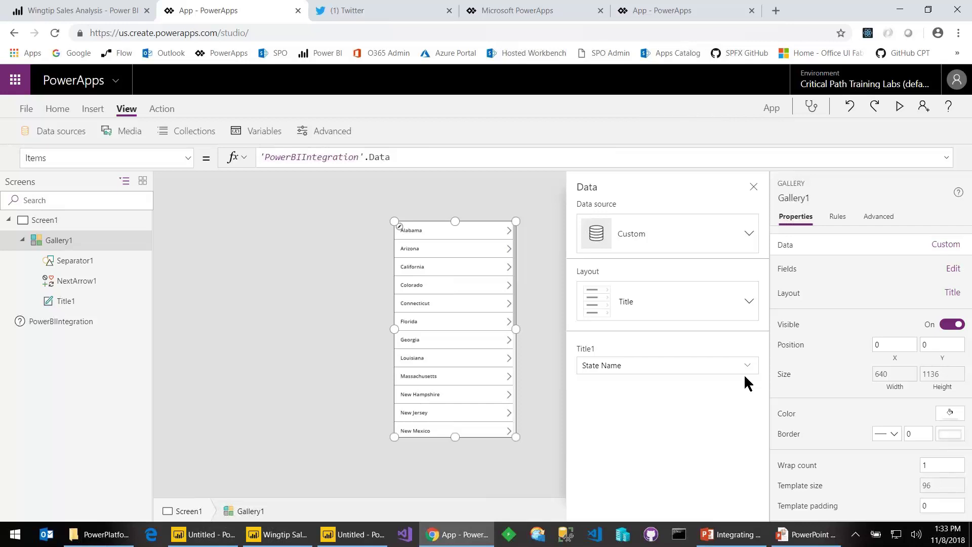
pyautogui.click(752, 235)
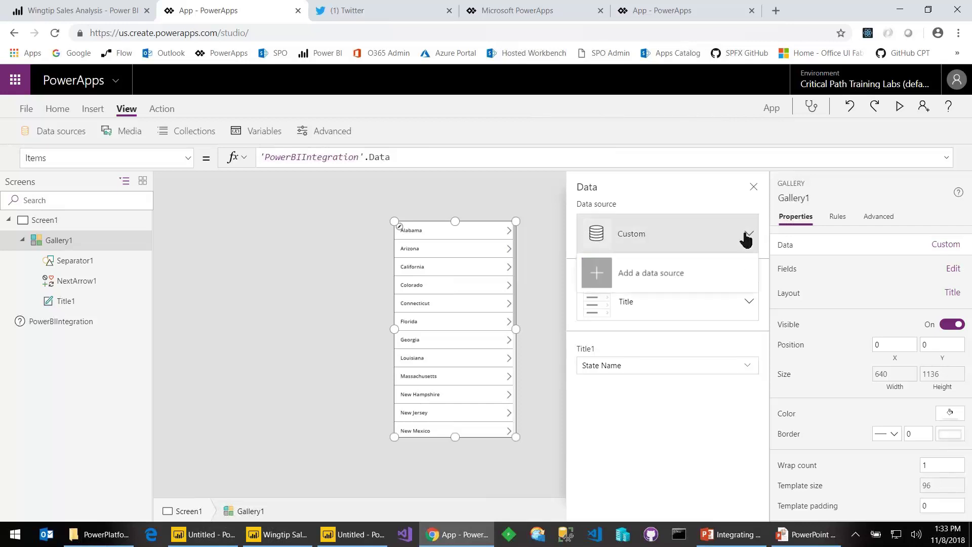
pyautogui.click(746, 236)
pyautogui.click(749, 300)
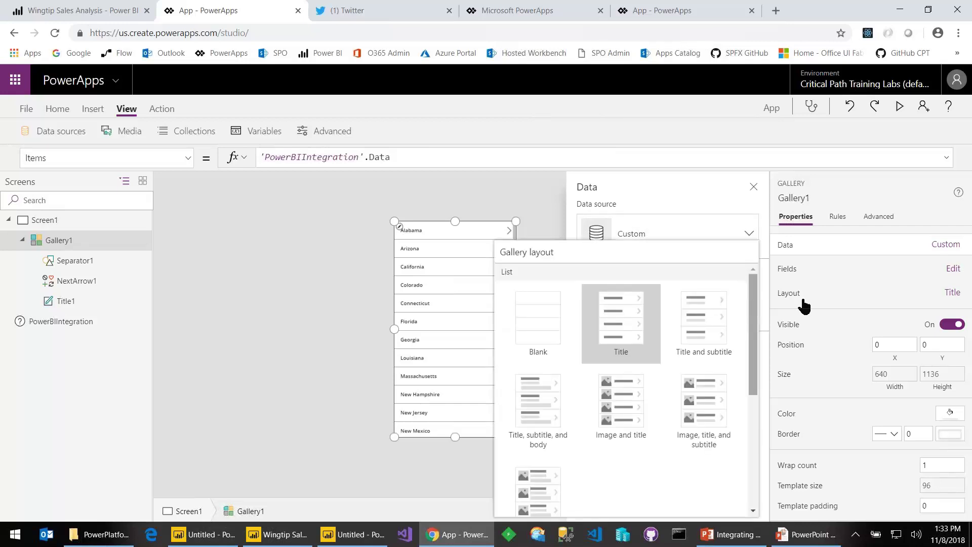
pyautogui.click(700, 336)
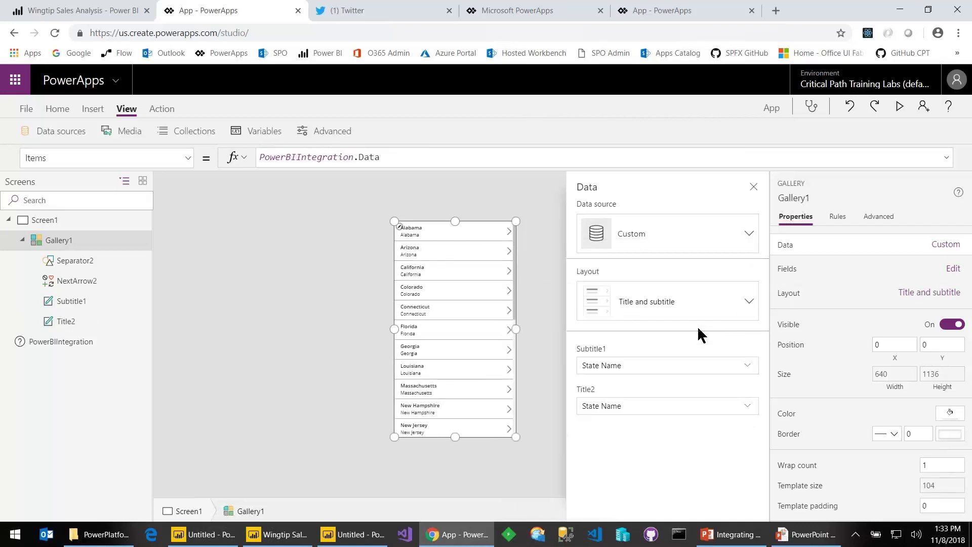
# Step: Try Sales Revenue as the gallery's Title2 field and set it back to State Name
pyautogui.click(685, 396)
pyautogui.click(689, 407)
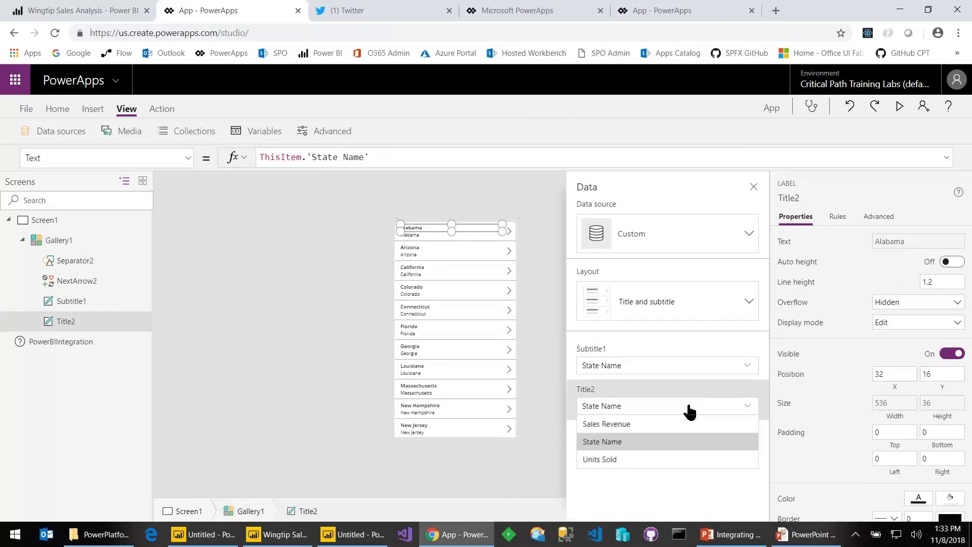
pyautogui.click(665, 424)
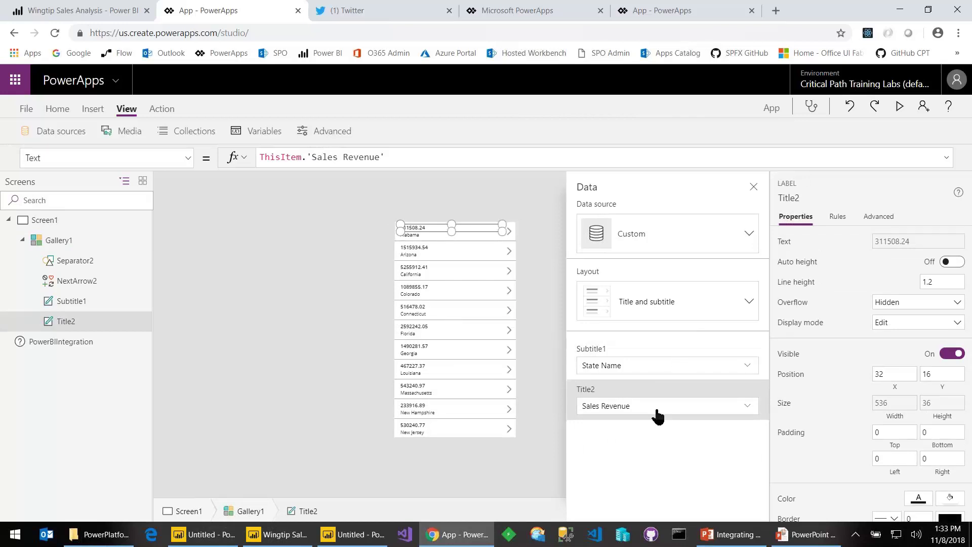
pyautogui.click(657, 410)
pyautogui.click(657, 410)
pyautogui.click(656, 410)
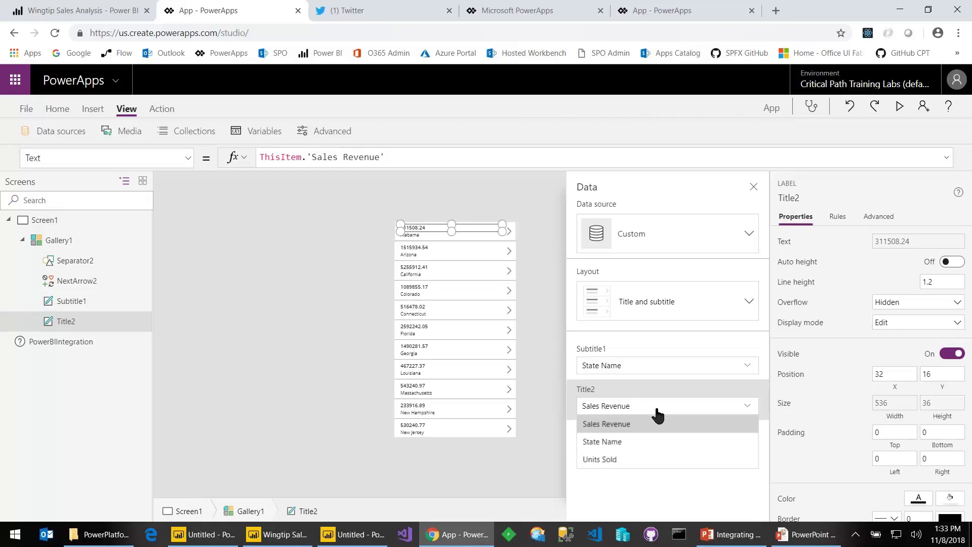
pyautogui.click(620, 442)
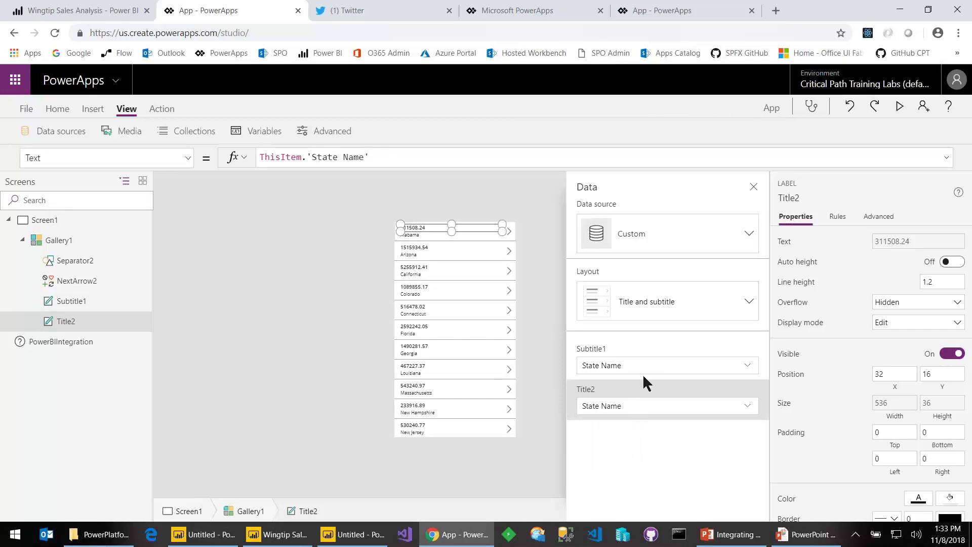
# Step: Set the gallery's Subtitle1 field to Sales Revenue
pyautogui.click(652, 360)
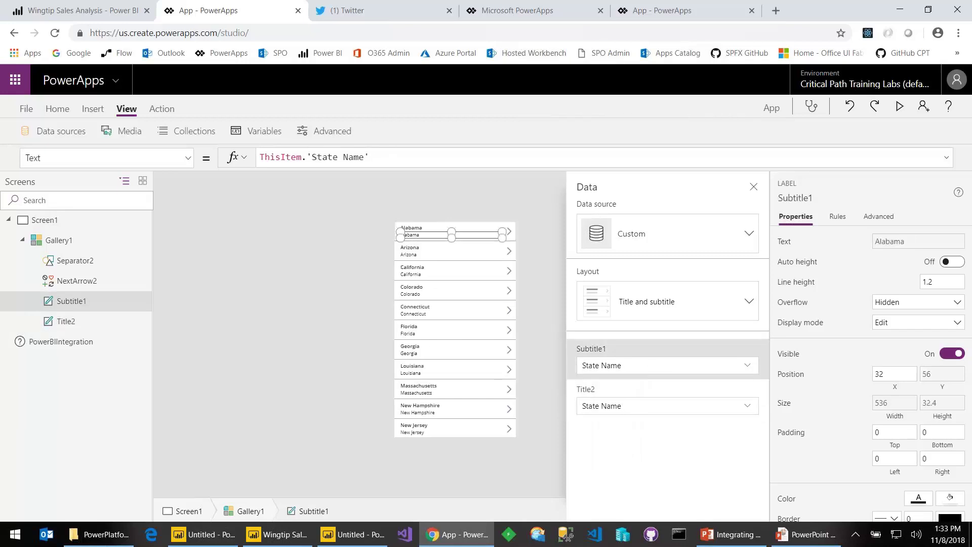
pyautogui.click(653, 370)
pyautogui.click(627, 384)
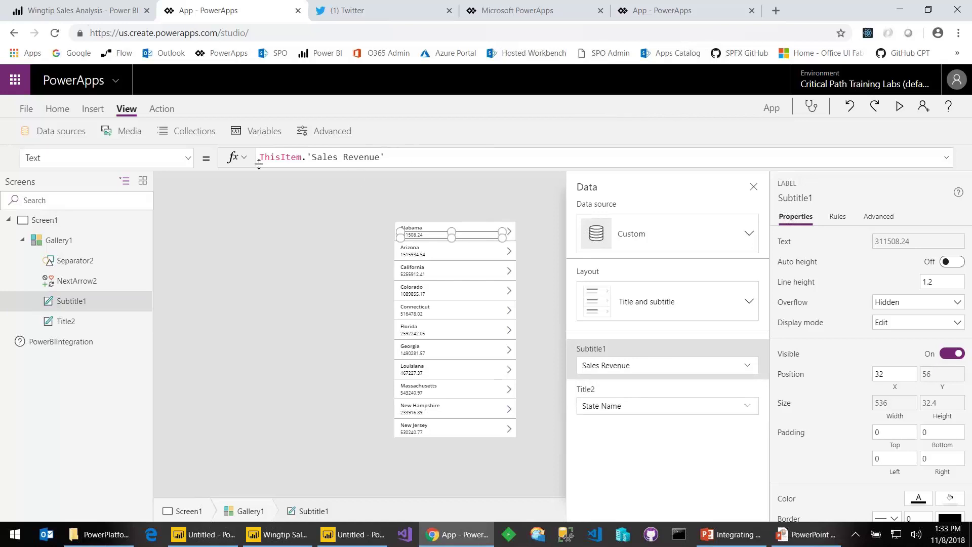
# Step: Format the gallery's Subtitle1 text as currency with the formula Text(ThisItem.'Sales Revenue',"$#,##0.00") and close the Data pane
pyautogui.click(439, 158)
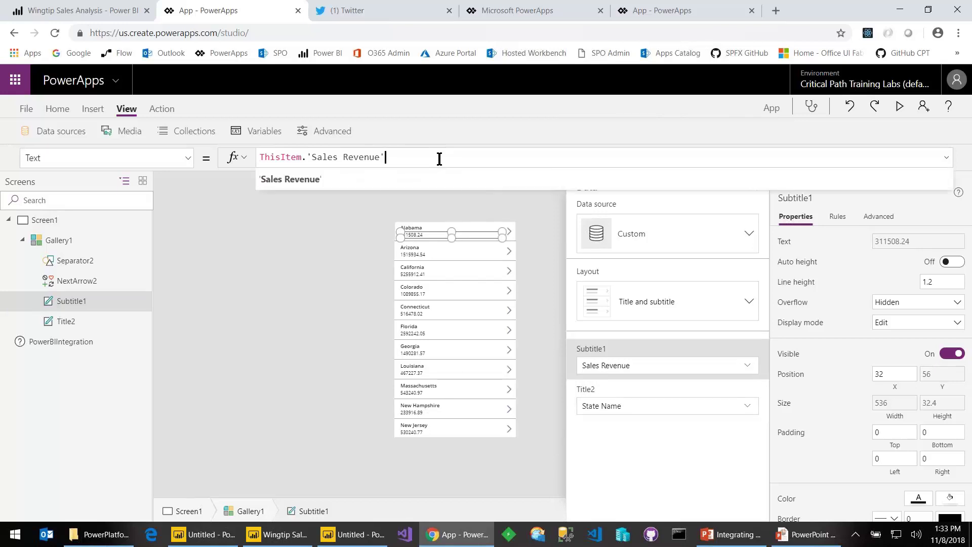
pyautogui.press('Escape')
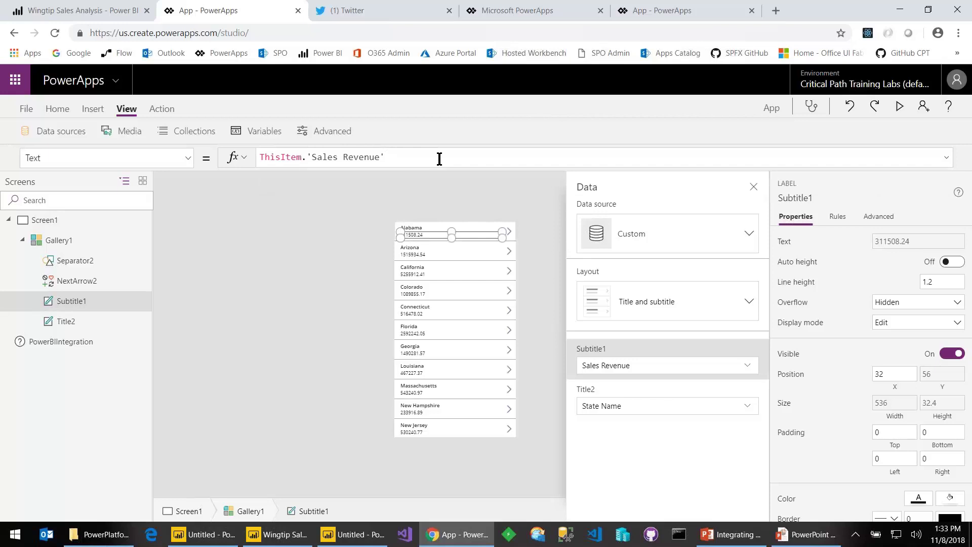
pyautogui.press('Home')
pyautogui.write('Text(')
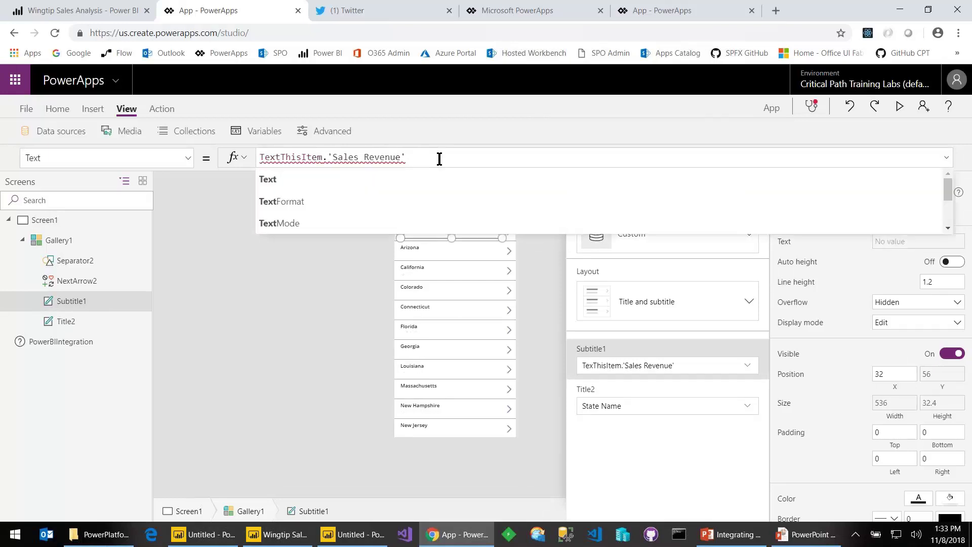
pyautogui.press('End')
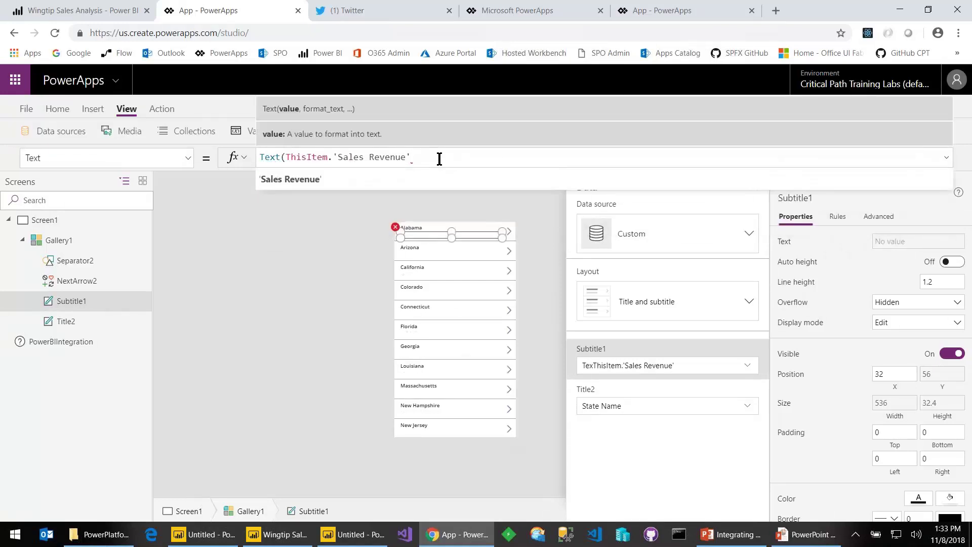
pyautogui.write(',"")')
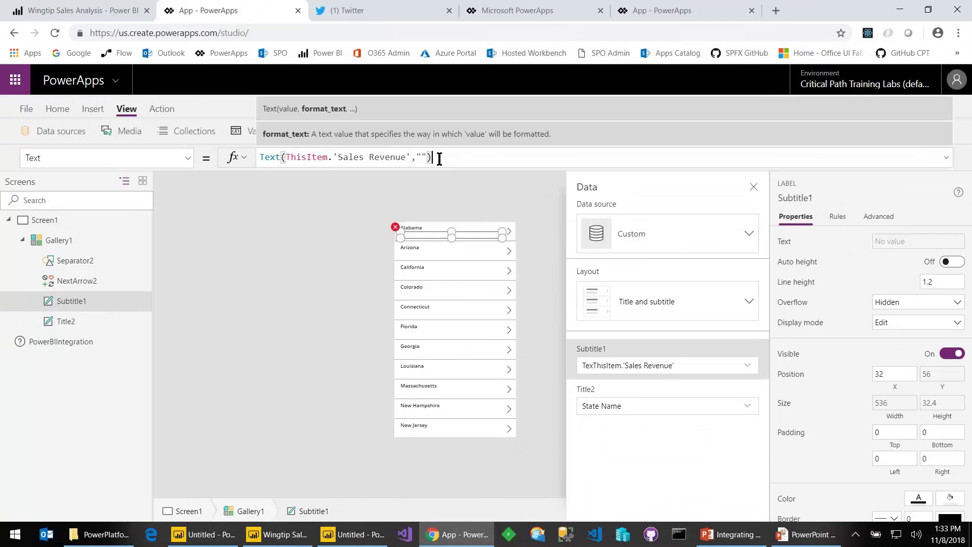
pyautogui.write('$')
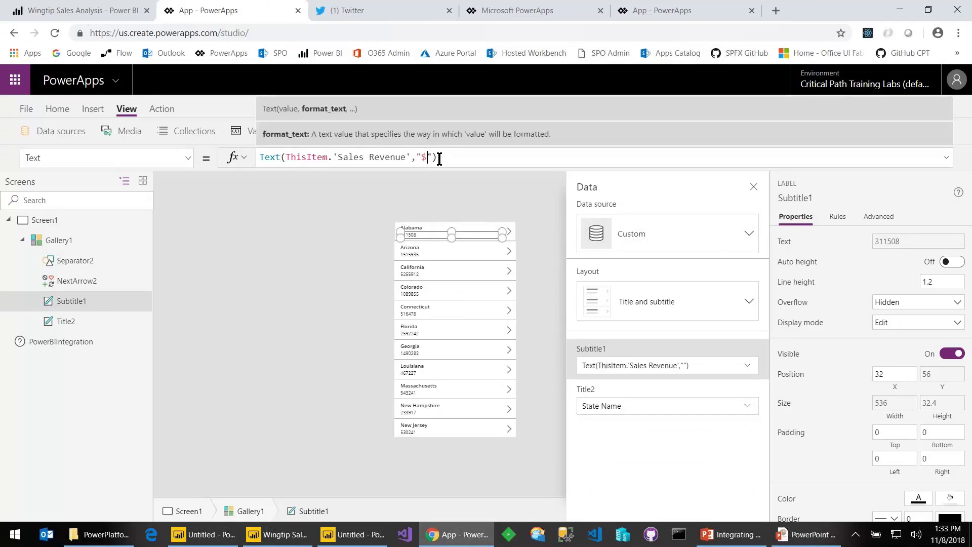
pyautogui.write('#,')
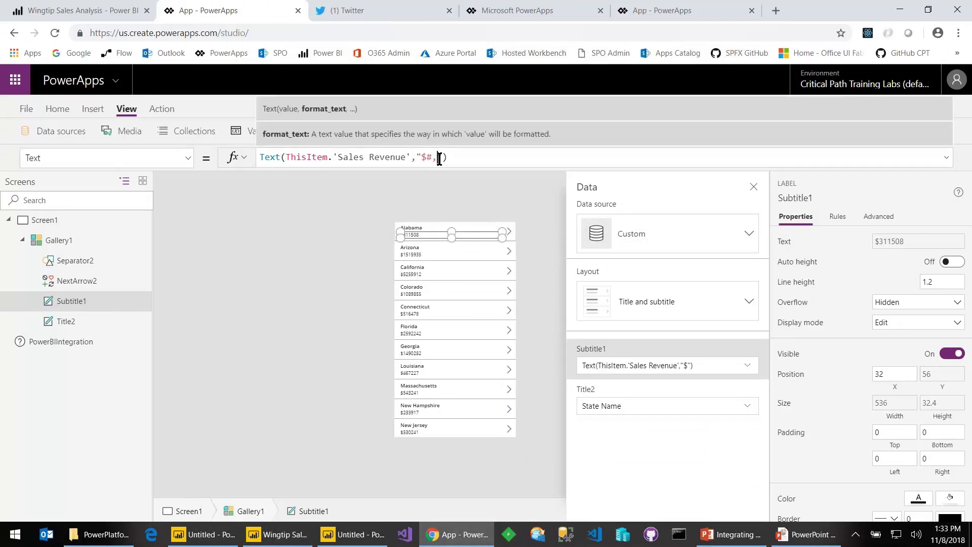
pyautogui.write('##0')
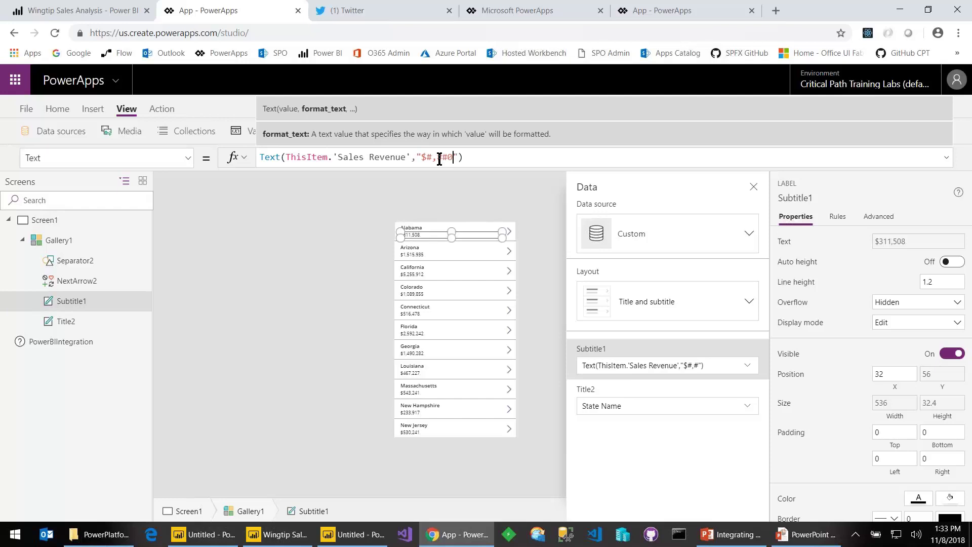
pyautogui.write('.00')
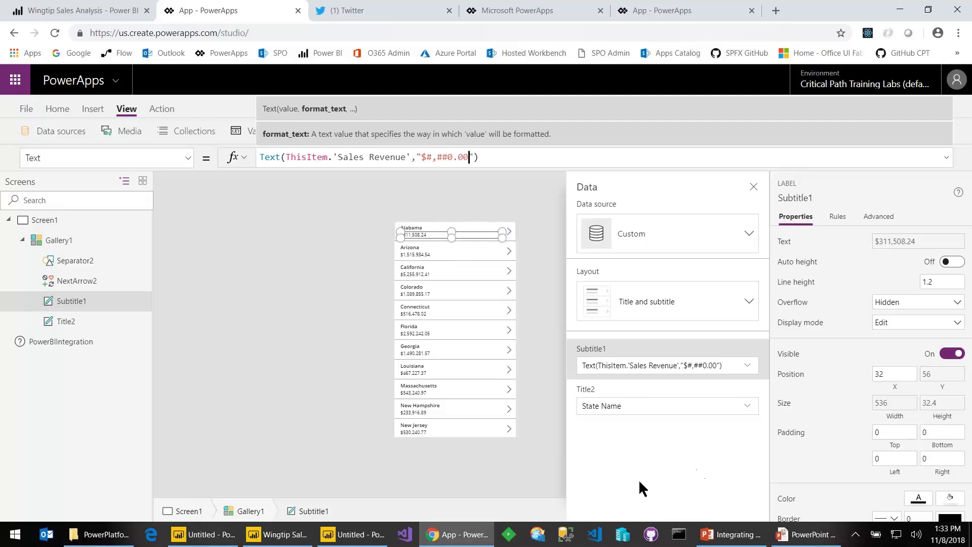
pyautogui.click(754, 187)
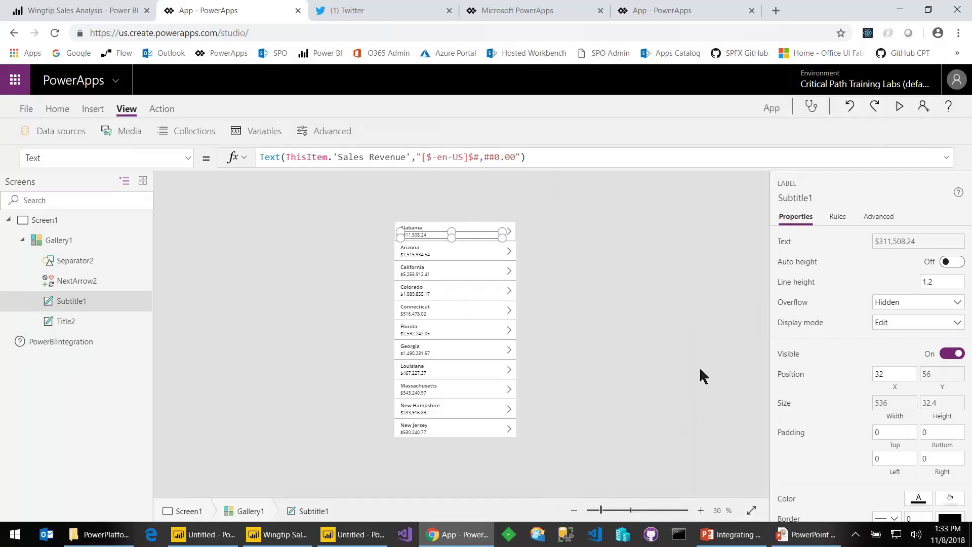
# Step: Increase the height of the state gallery's row template to leave blank space below the sales revenue label
pyautogui.click(626, 510)
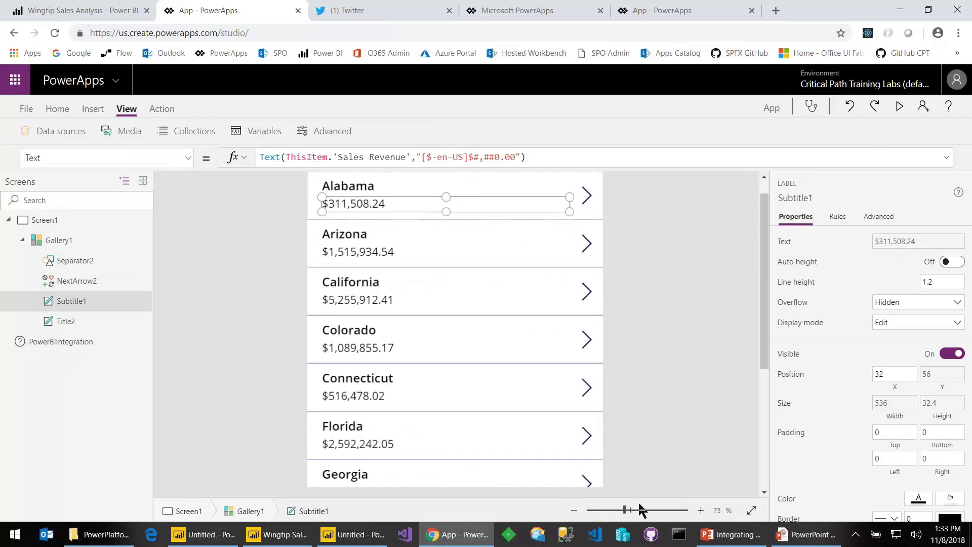
pyautogui.click(637, 510)
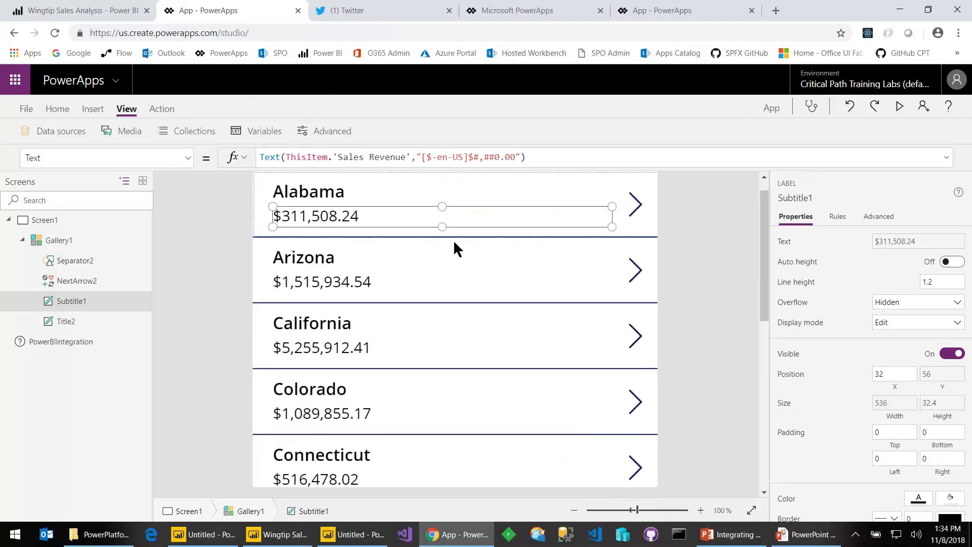
pyautogui.click(452, 236)
pyautogui.moveTo(454, 236); pyautogui.dragTo(394, 251)
# Step: Duplicate the sales revenue label in the gallery row and place the copy directly below the original, at about X 32, Y 105
pyautogui.click(349, 219)
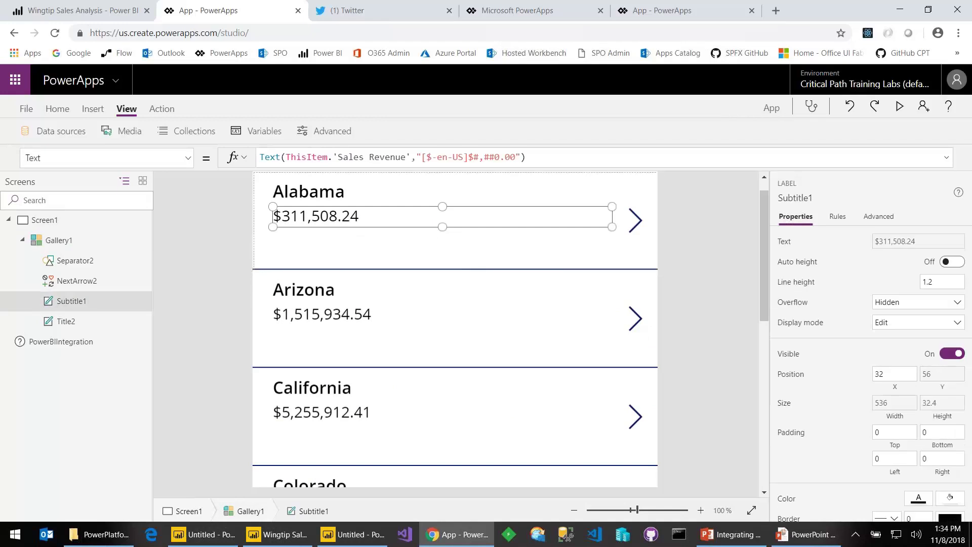
pyautogui.hotkey('ctrl', 'c')
pyautogui.hotkey('ctrl', 'v')
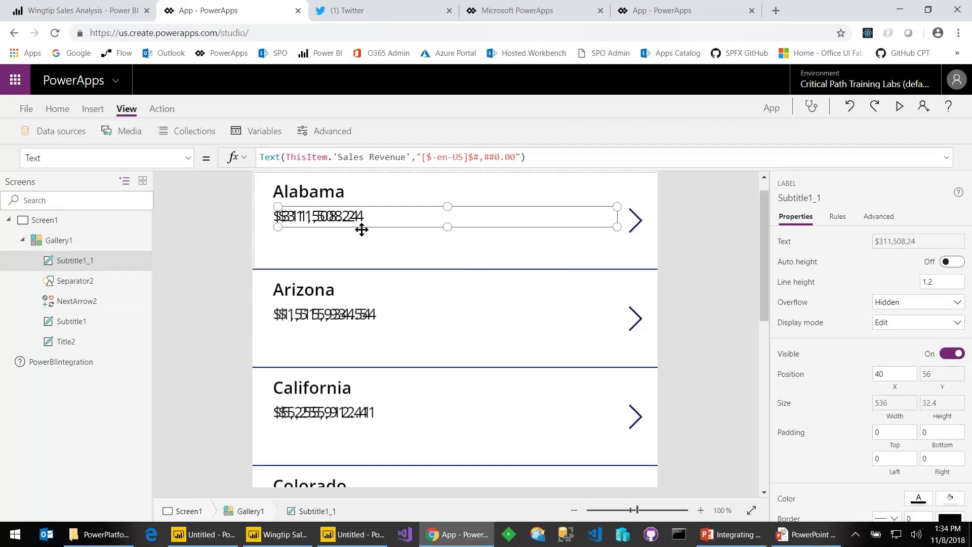
pyautogui.moveTo(360, 228); pyautogui.dragTo(353, 265)
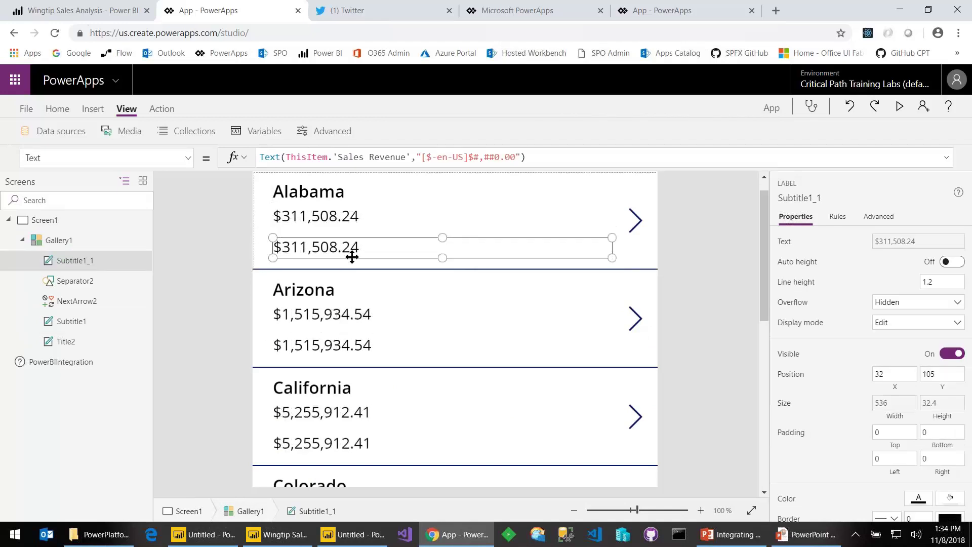
# Step: Change the field in the second subtitle label's Text formula to 'Units Sold'
pyautogui.click(364, 157)
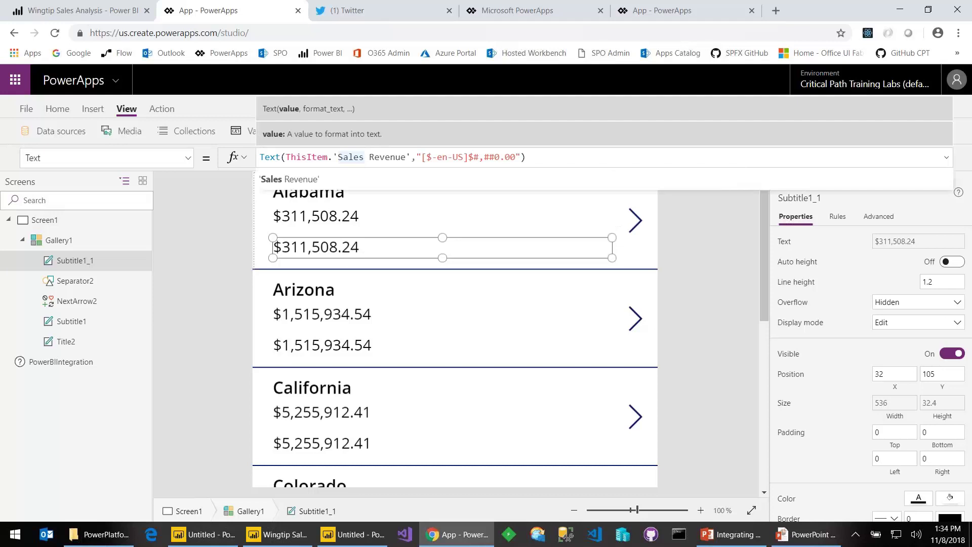
pyautogui.moveTo(338, 157); pyautogui.dragTo(407, 157)
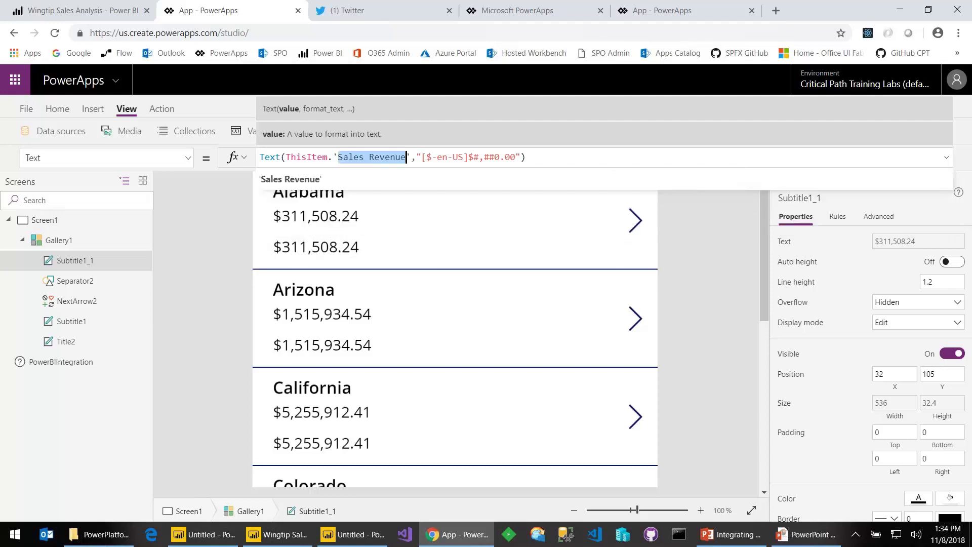
pyautogui.write('Units')
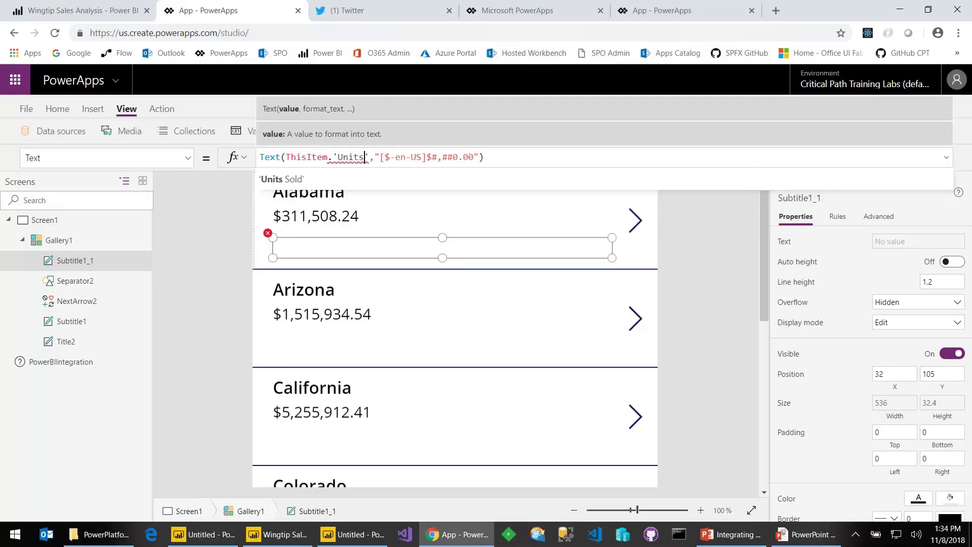
pyautogui.write(' Sold')
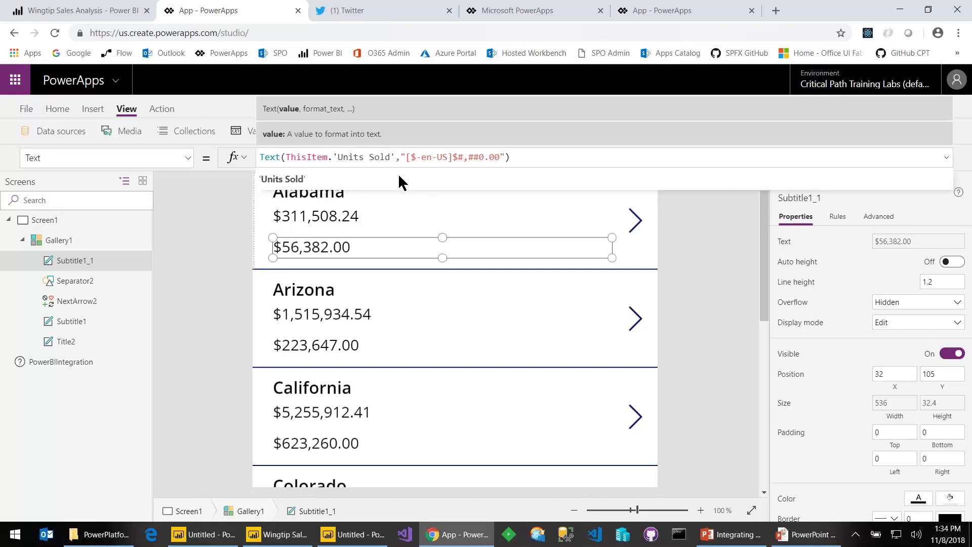
# Step: Change the Units Sold label's number format to "#,##0", removing the locale prefix, currency symbol and decimals
pyautogui.click(415, 157)
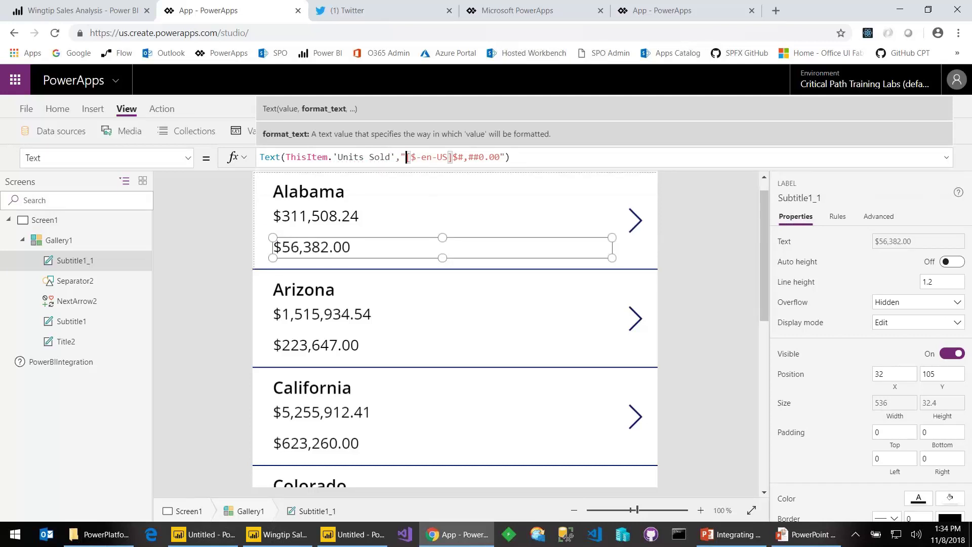
pyautogui.press('BackSpace')
pyautogui.press('BackSpace')
pyautogui.press('BackSpace')
pyautogui.press('BackSpace')
pyautogui.press('BackSpace')
pyautogui.press('BackSpace')
pyautogui.press('BackSpace')
pyautogui.press('BackSpace')
pyautogui.press('Delete')
pyautogui.press('Delete')
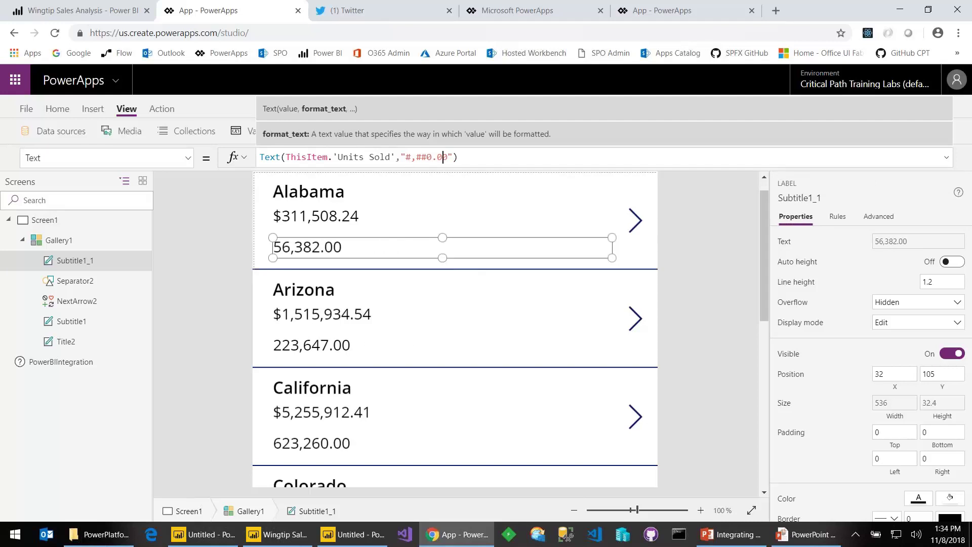
pyautogui.press('BackSpace')
pyautogui.press('BackSpace')
pyautogui.press('BackSpace')
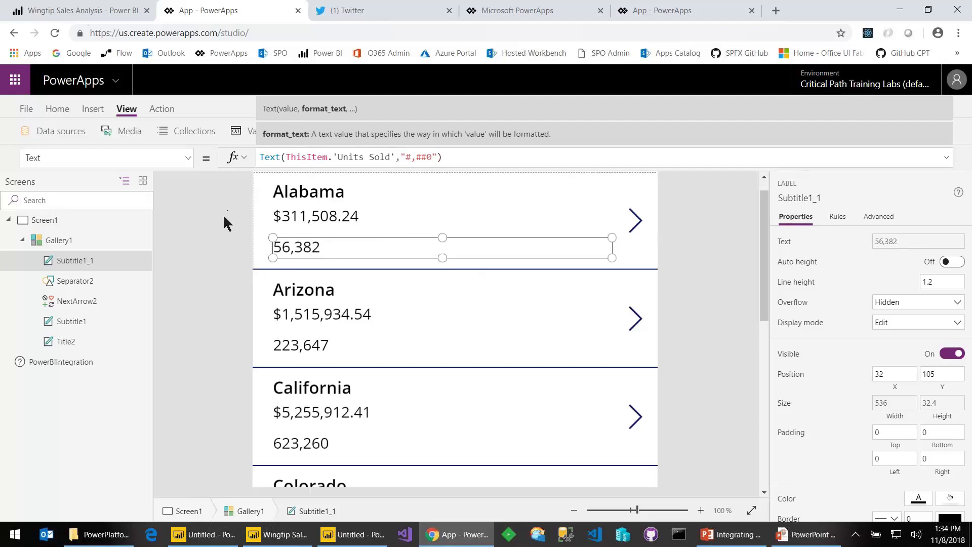
# Step: Set Gallery1's Items formula to Sort(PowerBIIntegration.Data, 'Sales Revenue', Descending)
pyautogui.click(63, 244)
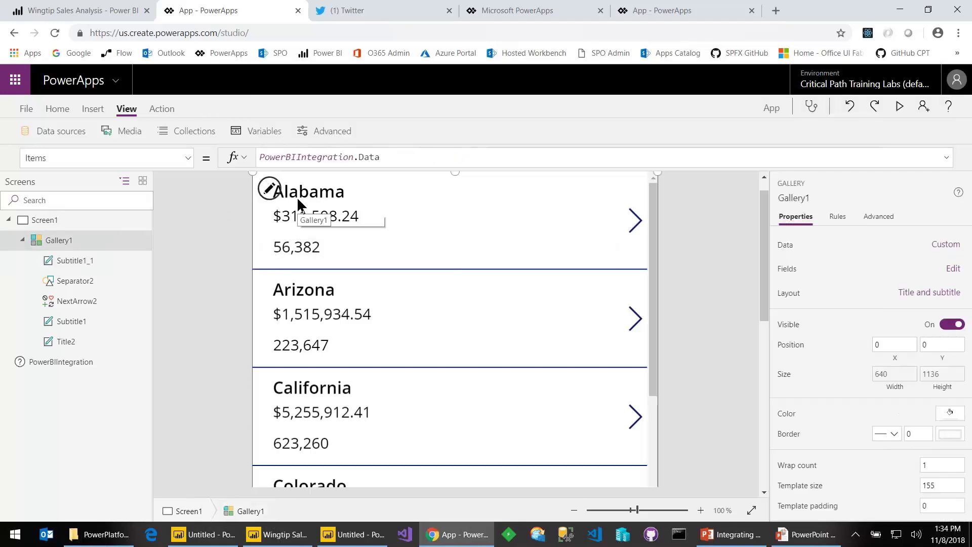
pyautogui.click(400, 154)
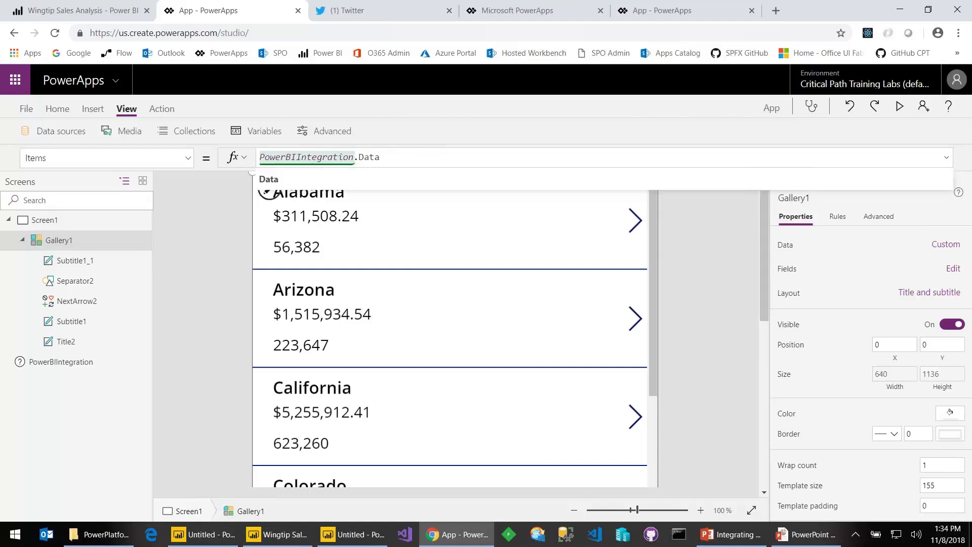
pyautogui.hotkey('ctrl', 'a')
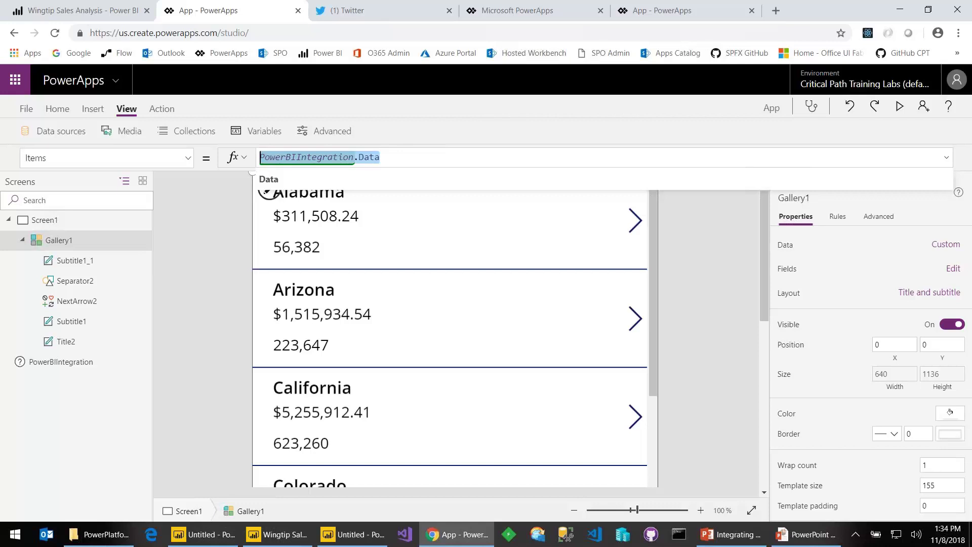
pyautogui.press('BackSpace')
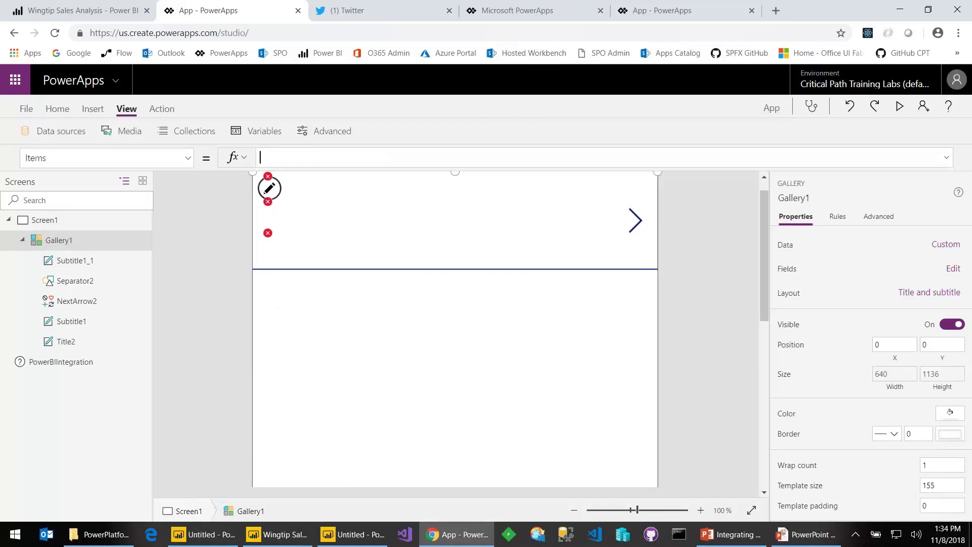
pyautogui.write('Sort')
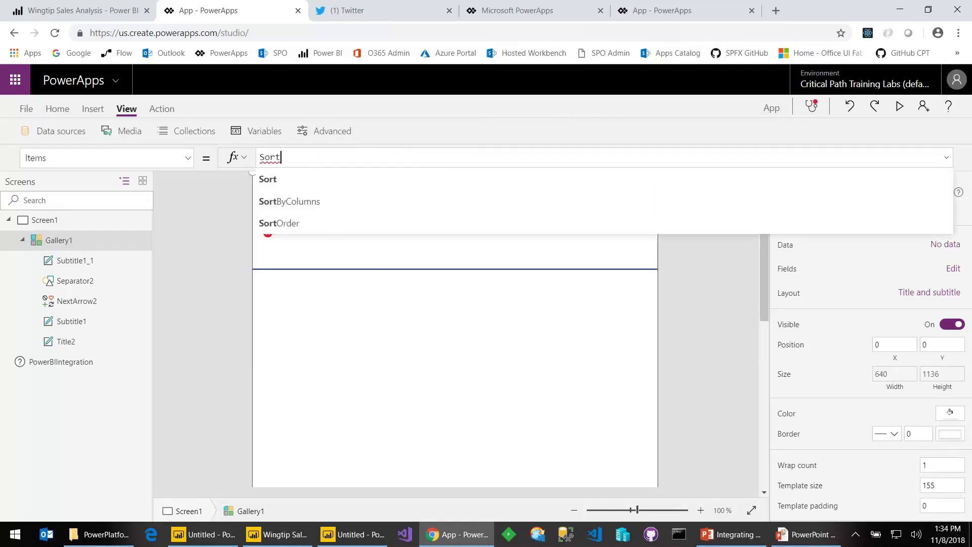
pyautogui.write('(')
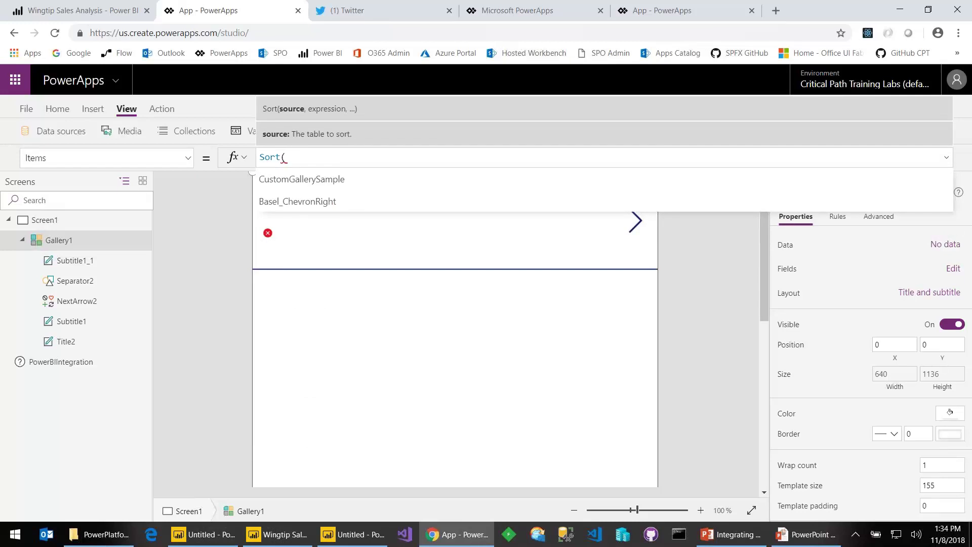
pyautogui.hotkey('ctrl', 'v')
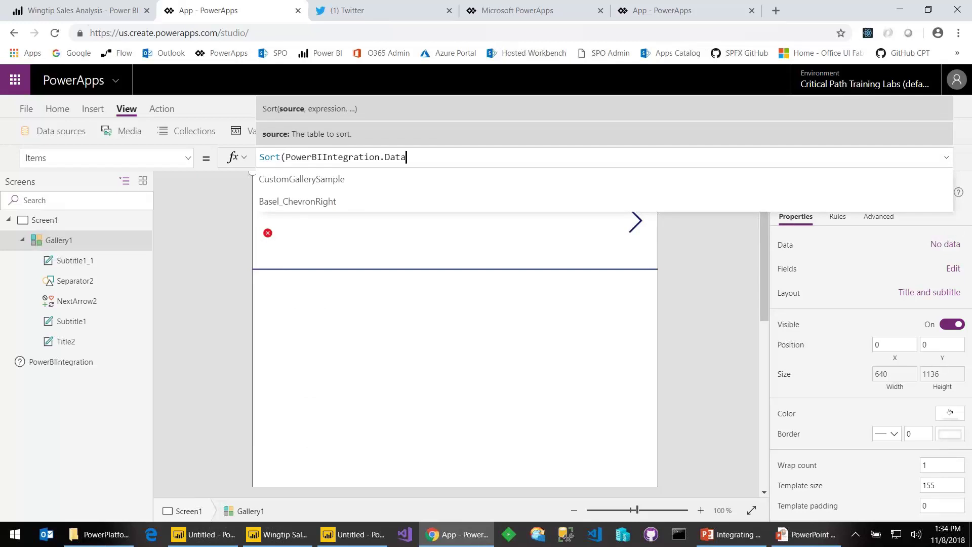
pyautogui.write(',')
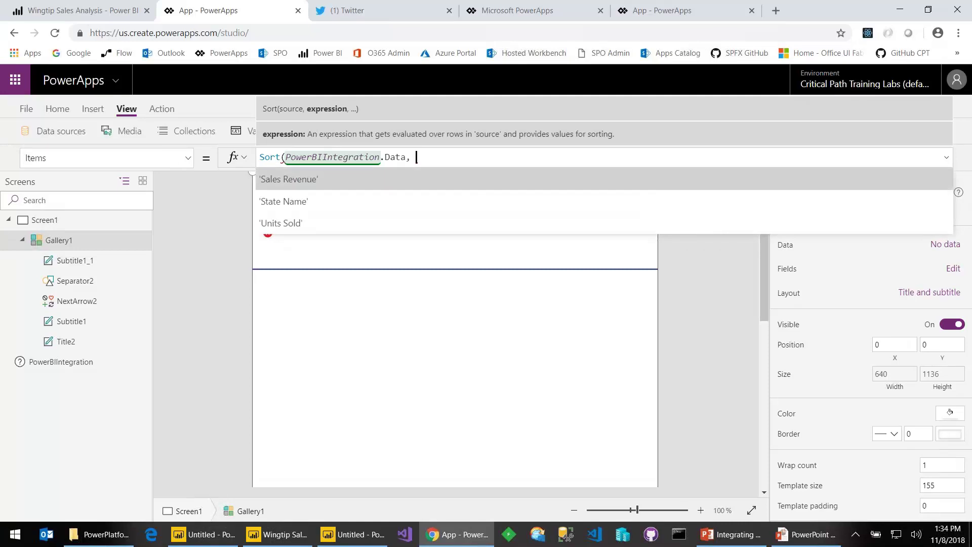
pyautogui.press('Tab')
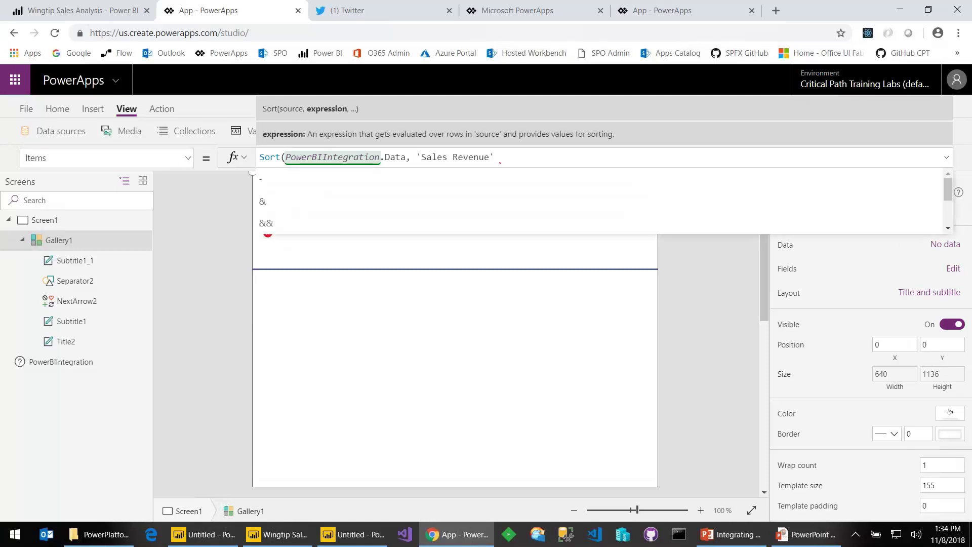
pyautogui.press('BackSpace')
pyautogui.write(',')
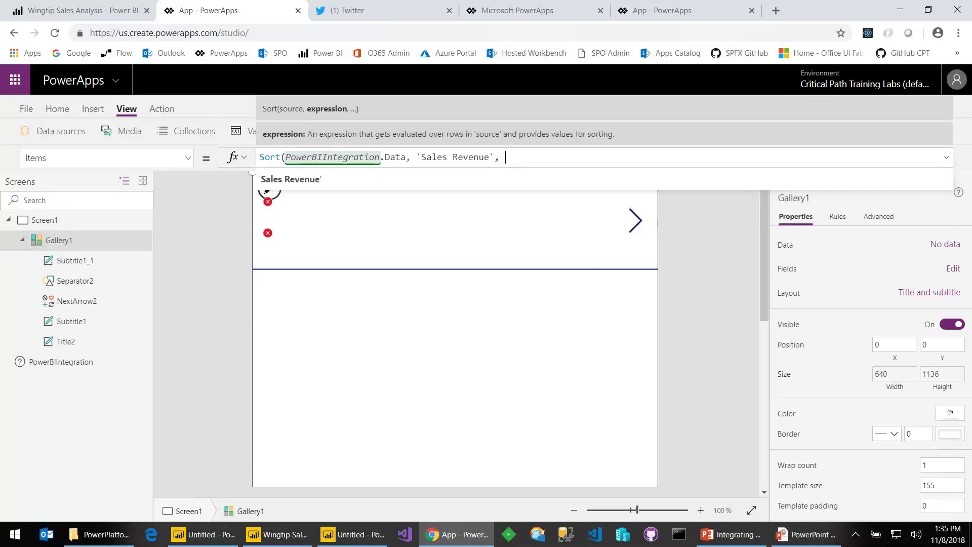
pyautogui.press('Down')
pyautogui.press('Tab')
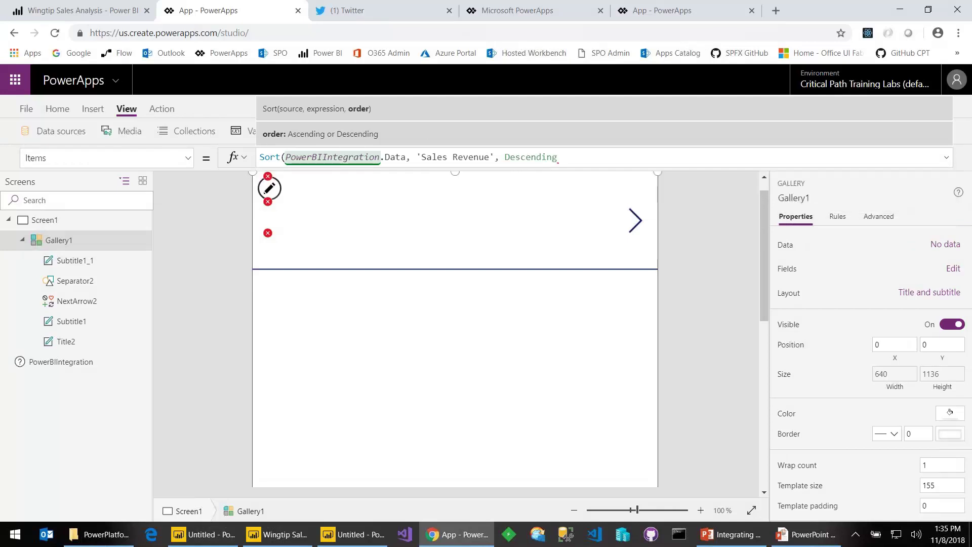
pyautogui.write(')')
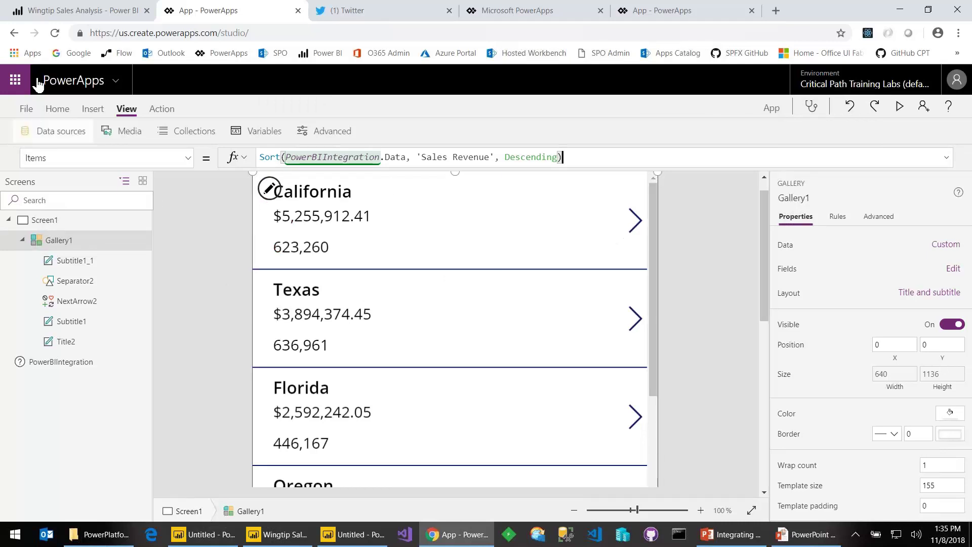
# Step: Rename the app with the owner's first name followed by "PBI App" and save it to the cloud
pyautogui.click(28, 109)
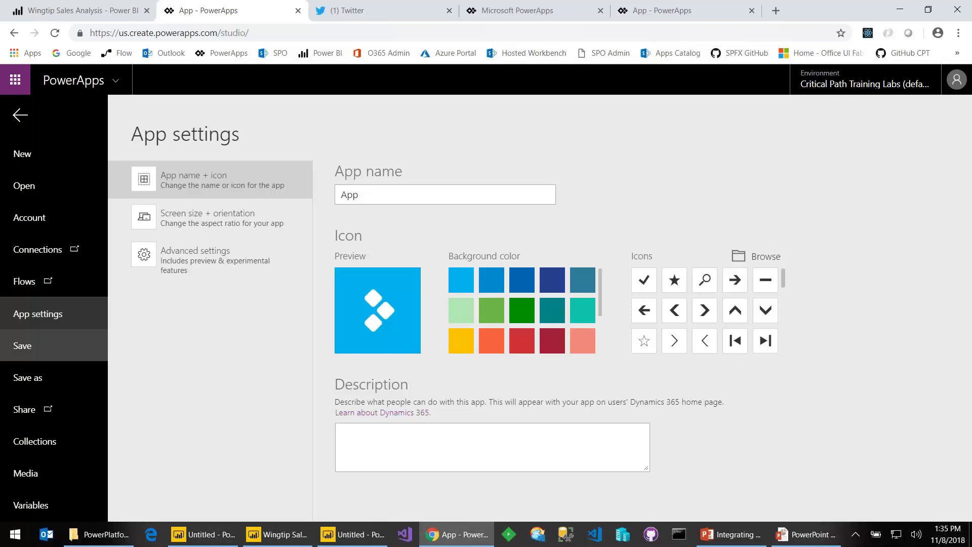
pyautogui.click(406, 195)
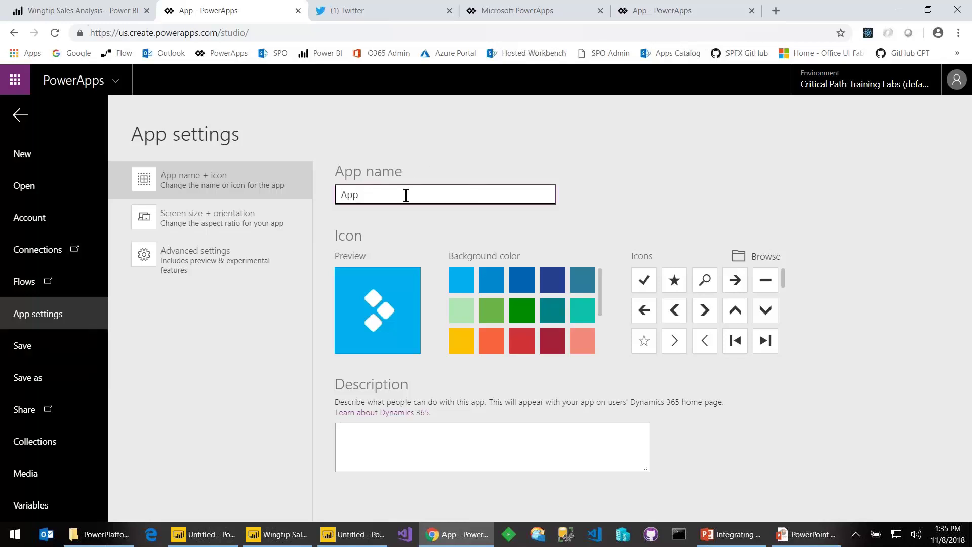
pyautogui.write('Teds PB')
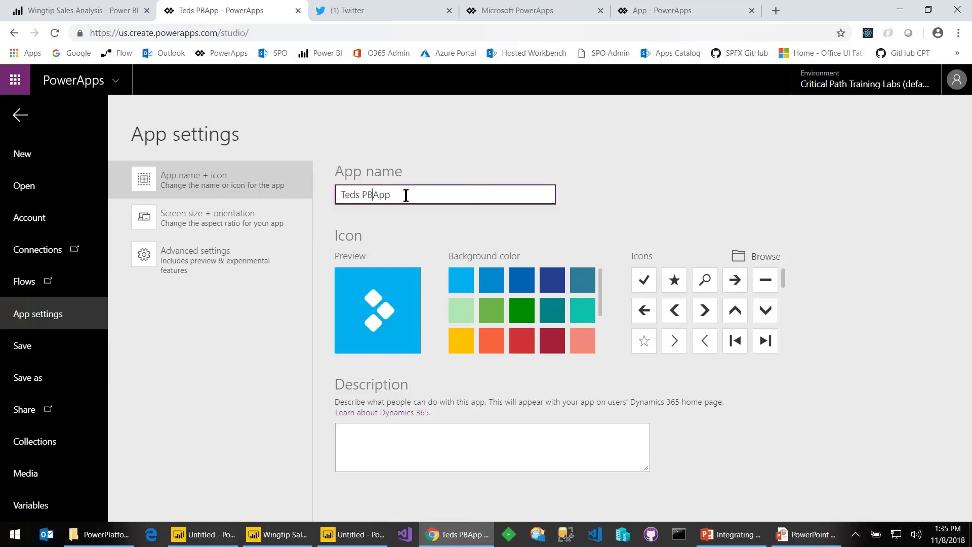
pyautogui.write('I')
pyautogui.click(41, 346)
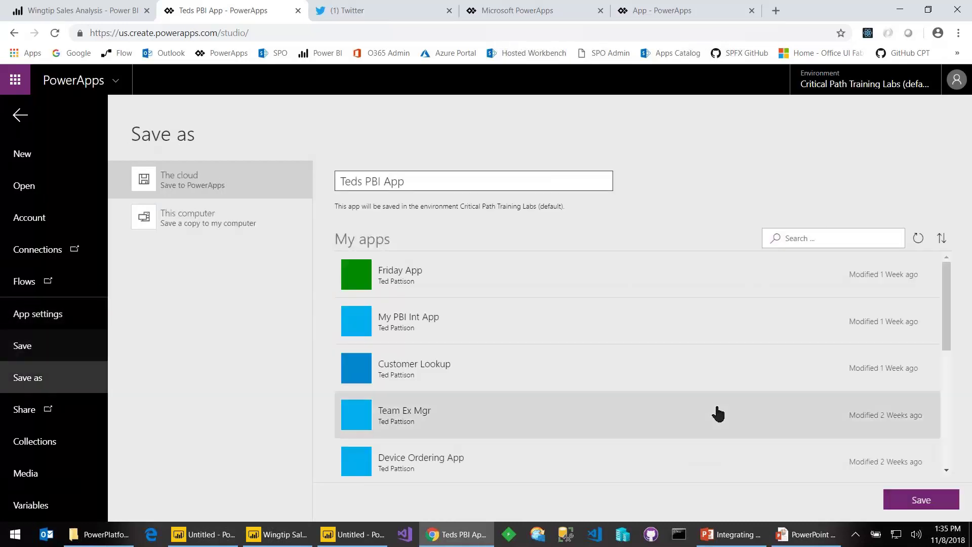
pyautogui.click(921, 500)
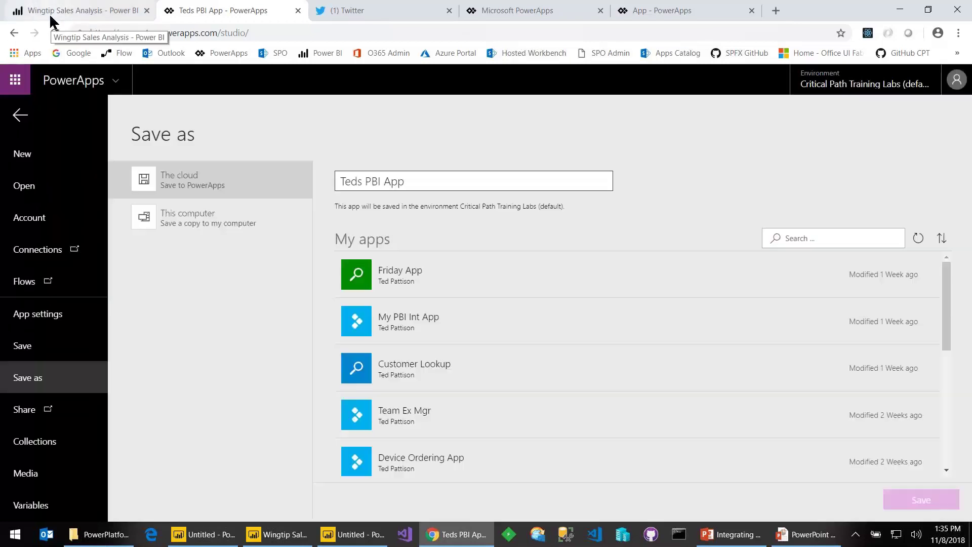
# Step: Switch to the Wingtip Sales Analysis report in Power BI and filter Sales Region by Central Region, ending on Eastern Region
pyautogui.click(51, 16)
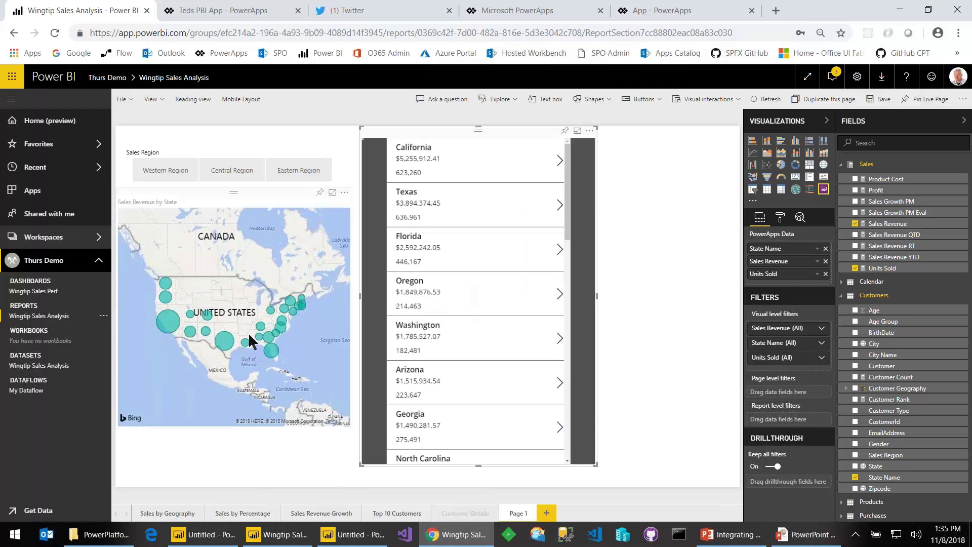
pyautogui.click(225, 172)
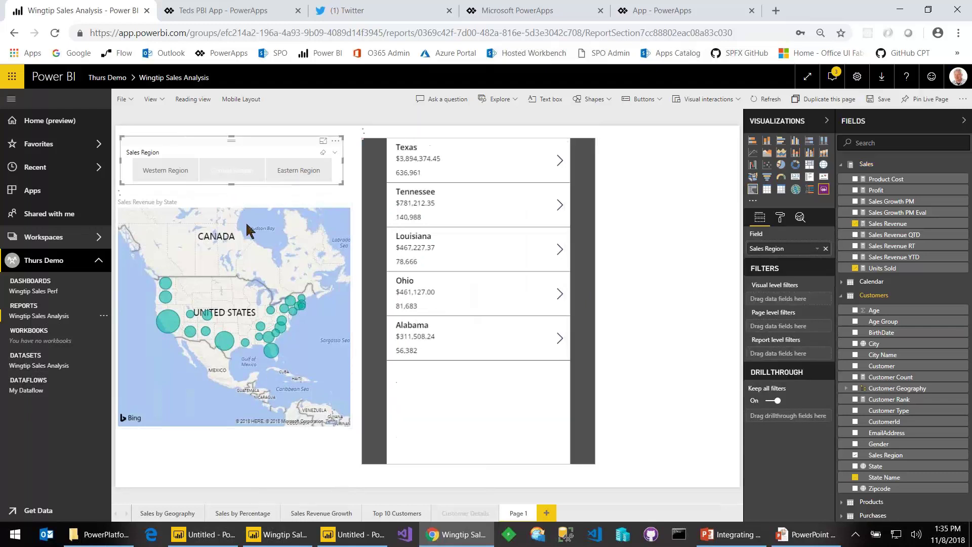
pyautogui.click(290, 170)
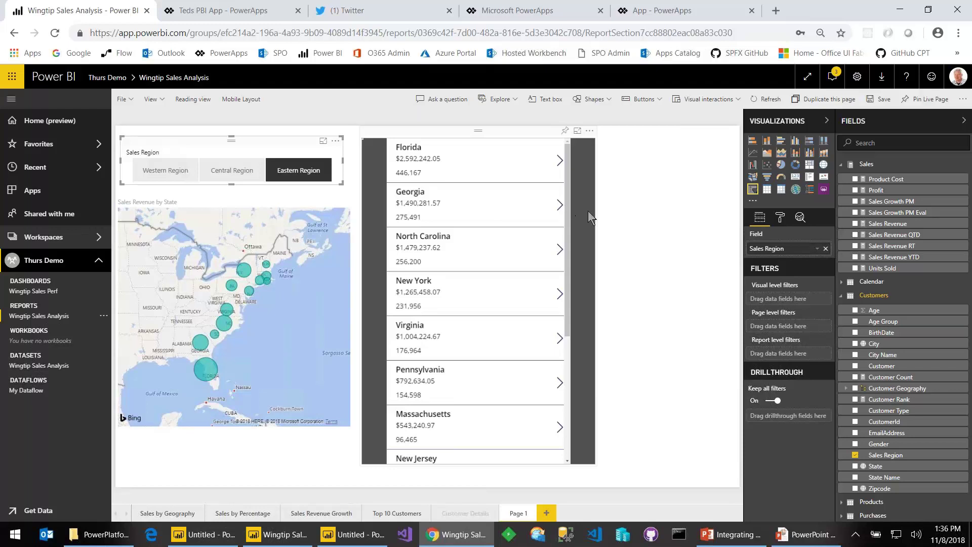
pyautogui.click(820, 540)
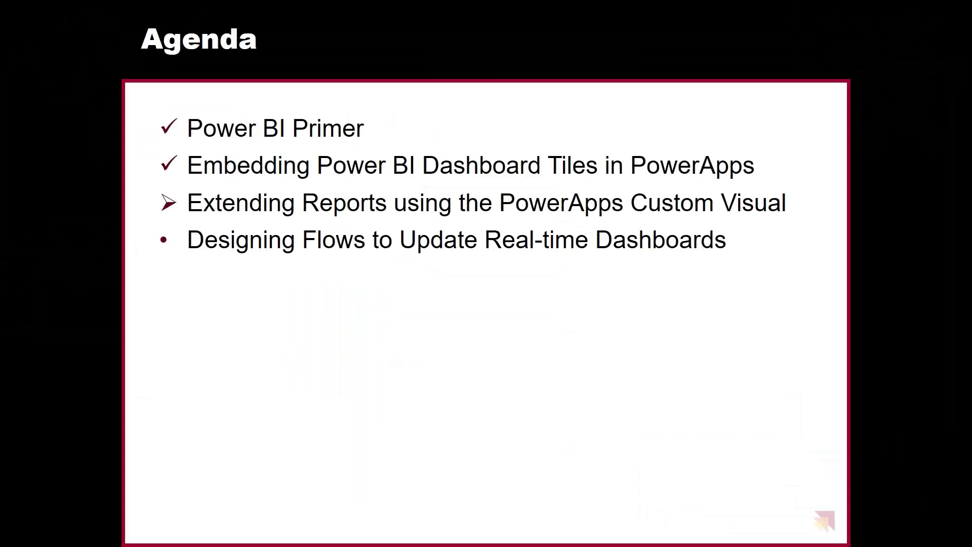
pyautogui.press('Right')
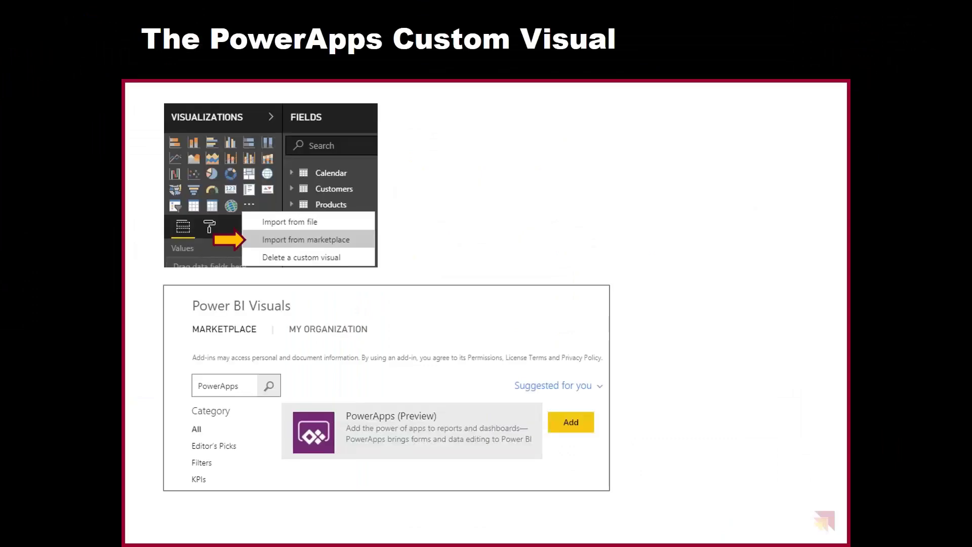
pyautogui.press('Right')
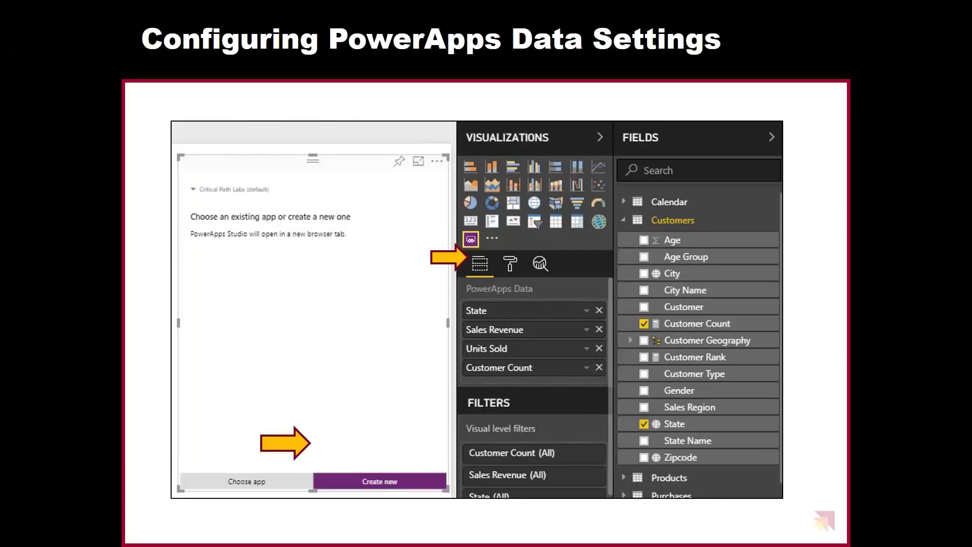
pyautogui.press('Right')
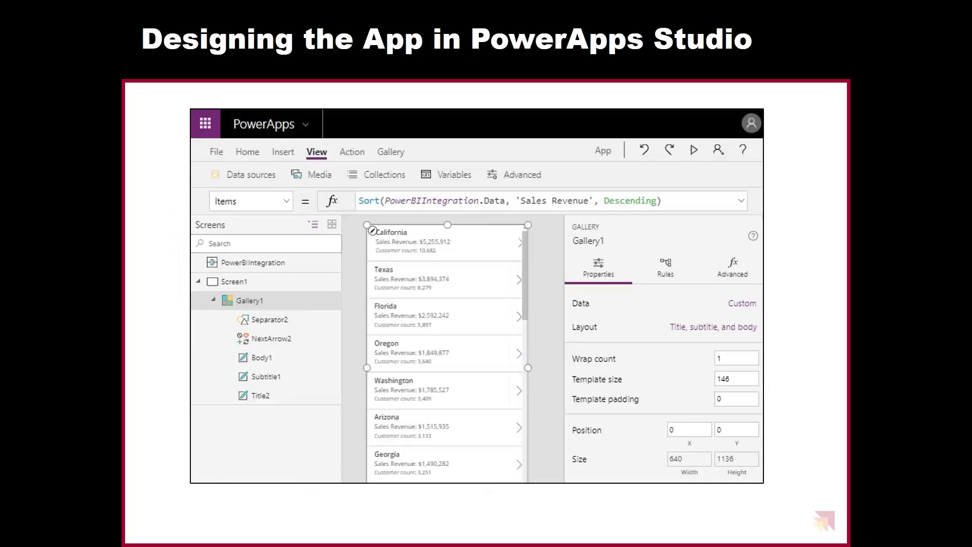
pyautogui.press('Right')
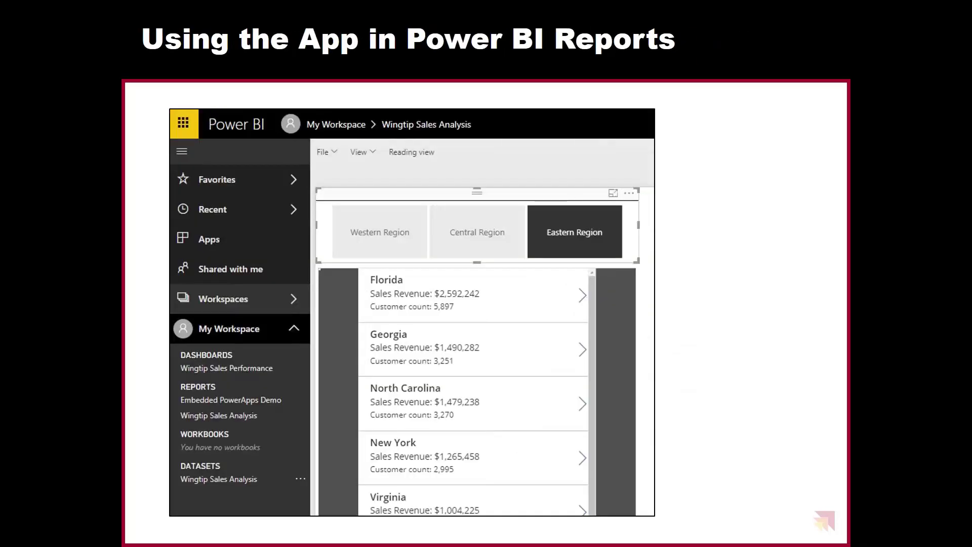
pyautogui.press('Right')
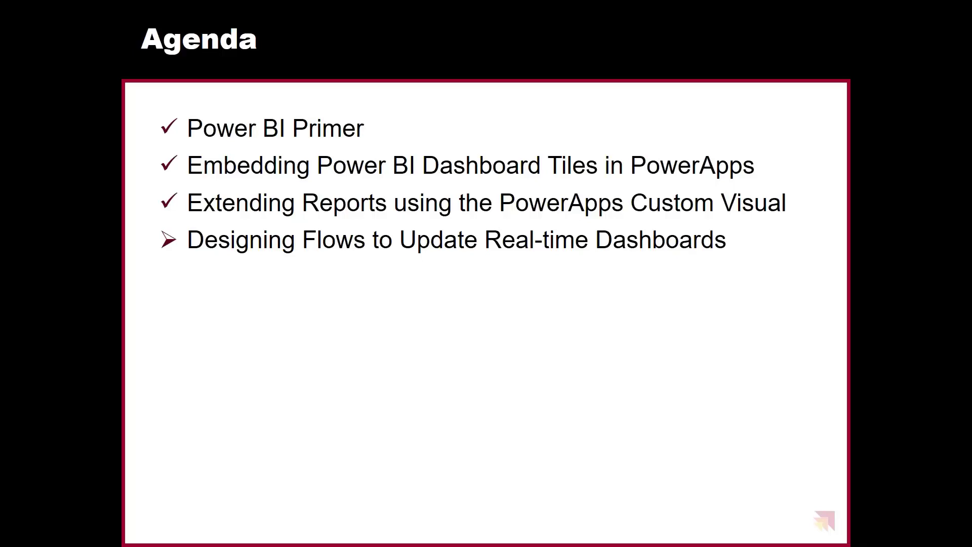
# Step: Switch to Power BI, save the Wingtip Sales Analysis report, and open the Thurs Demo workspace
pyautogui.hotkey('alt', 'Tab')
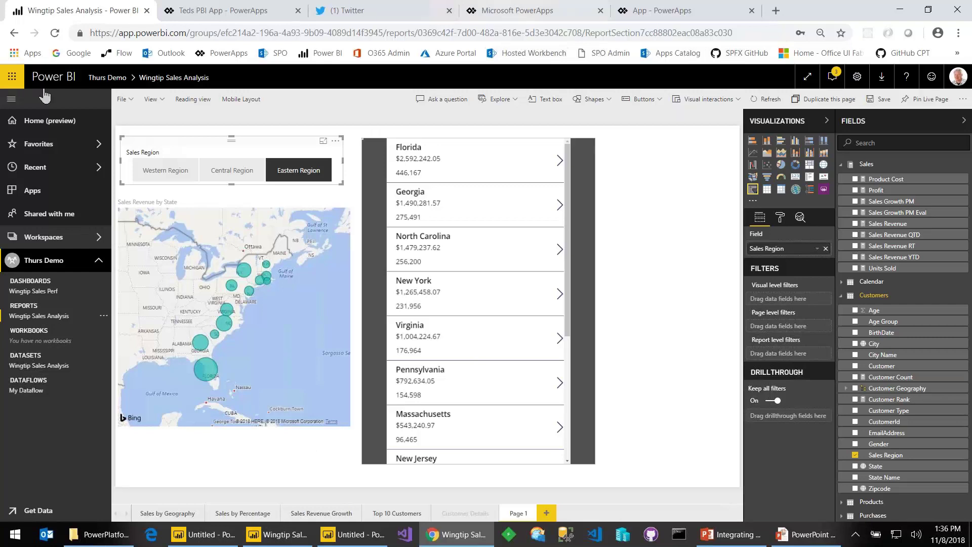
pyautogui.click(121, 100)
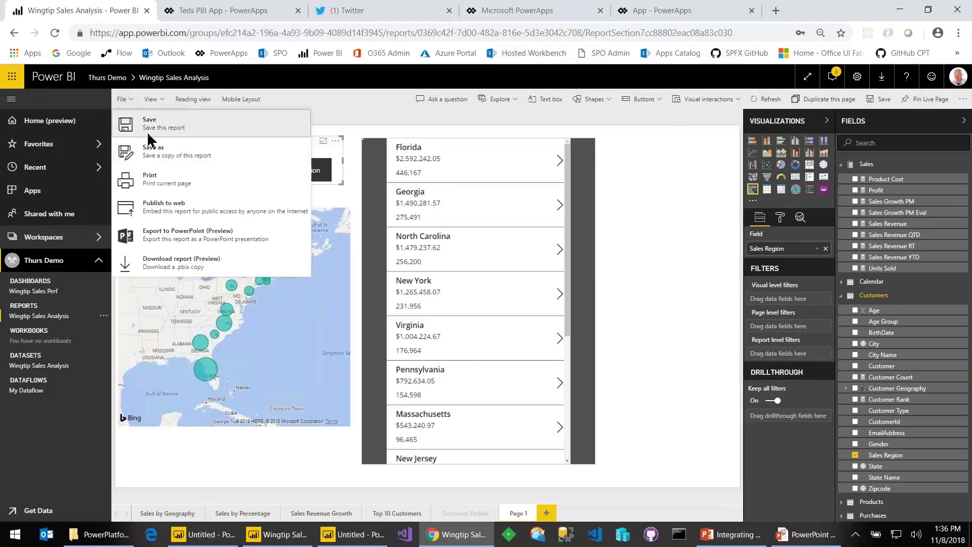
pyautogui.click(148, 138)
pyautogui.click(38, 260)
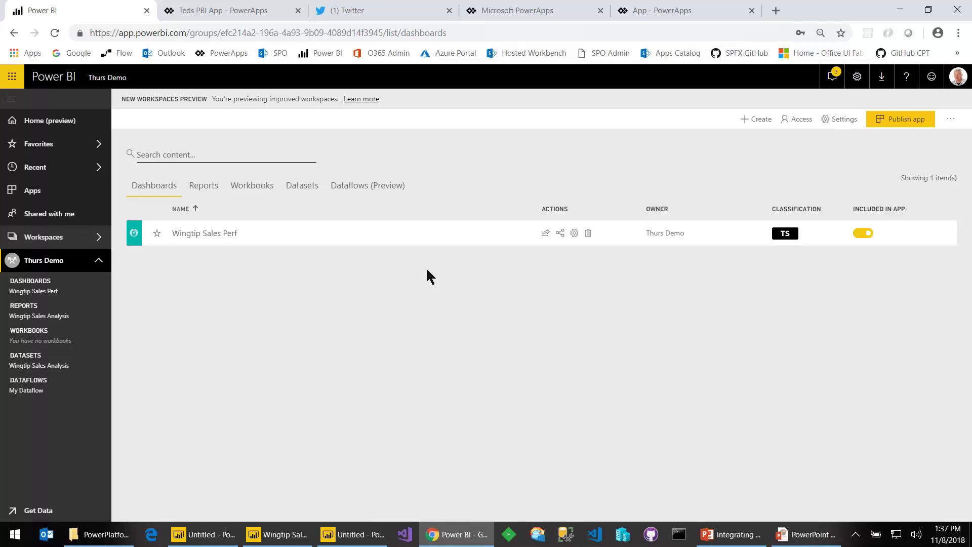
# Step: Start a new streaming dataset in the Thurs Demo workspace with API as the data source
pyautogui.click(305, 188)
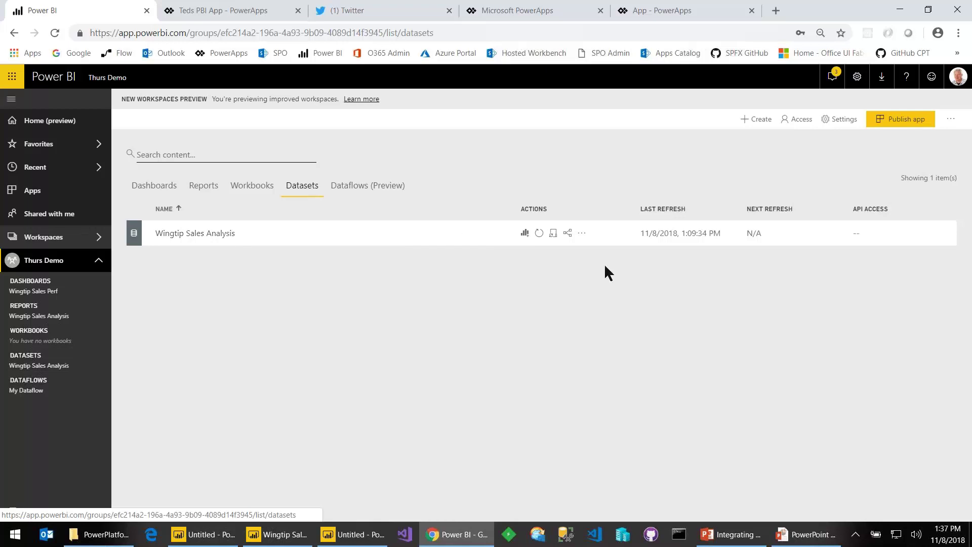
pyautogui.click(768, 120)
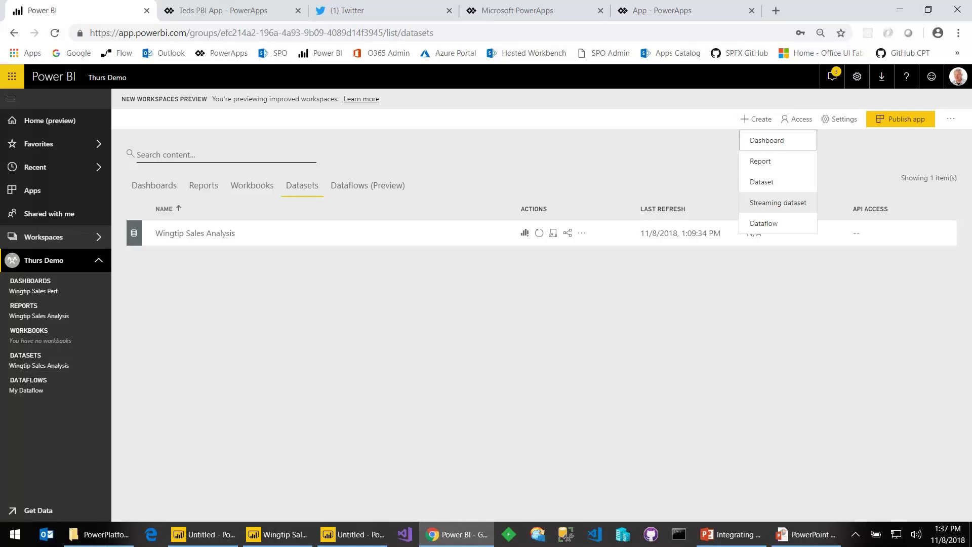
pyautogui.click(781, 205)
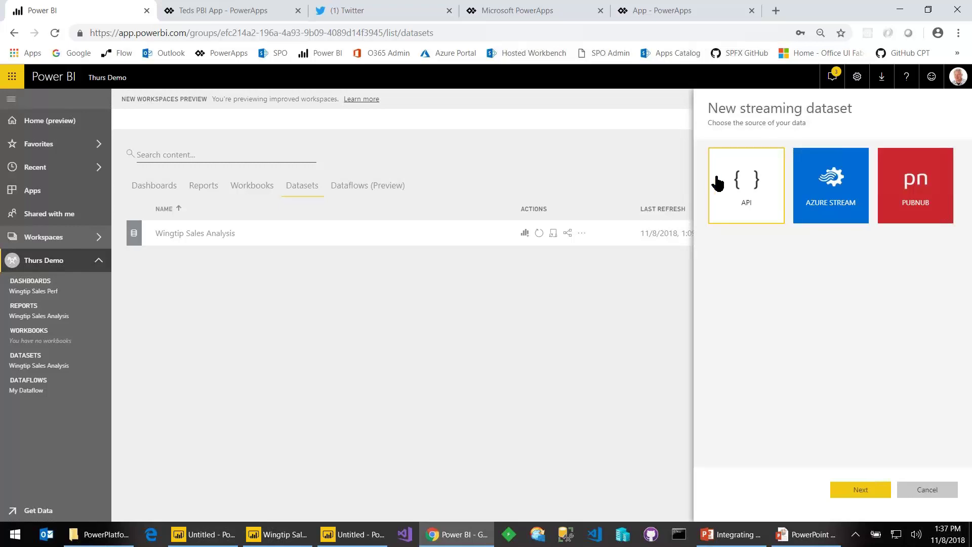
pyautogui.click(860, 488)
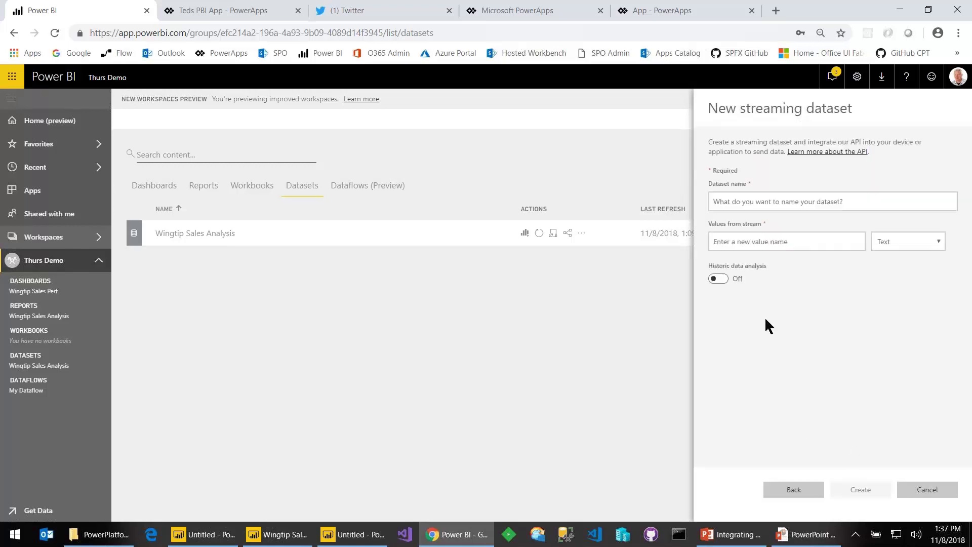
# Step: Name the new streaming dataset Expenses
pyautogui.click(756, 201)
pyautogui.write('Expenmse')
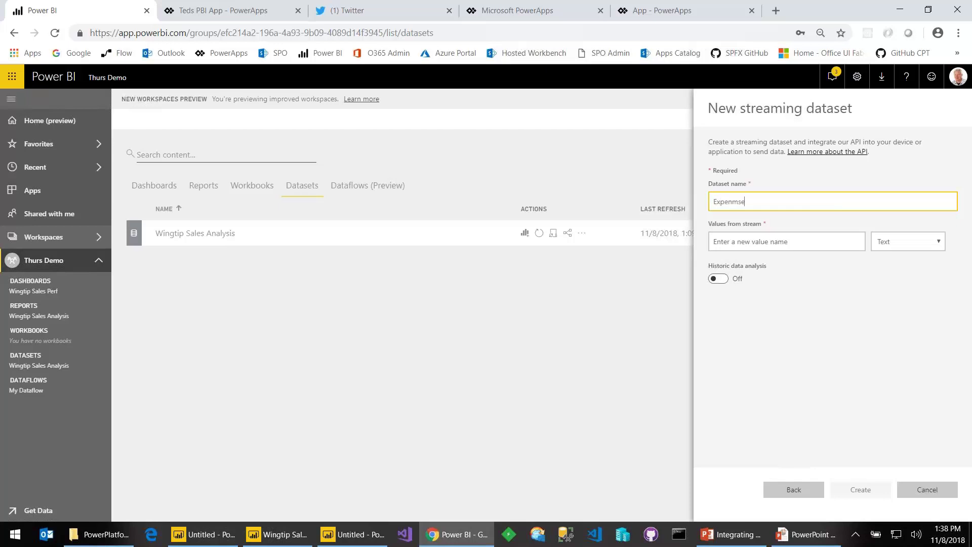
pyautogui.press('BackSpace')
pyautogui.press('BackSpace')
pyautogui.press('BackSpace')
pyautogui.write('ses')
pyautogui.doubleClick(729, 202)
# Step: Add Expense and Category as Text values of the Expenses stream
pyautogui.click(816, 242)
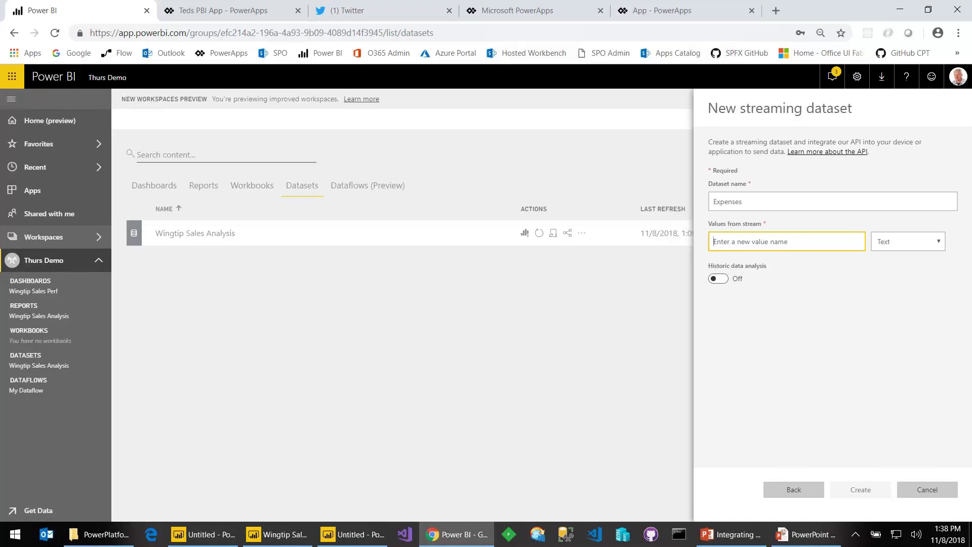
pyautogui.write('Expense')
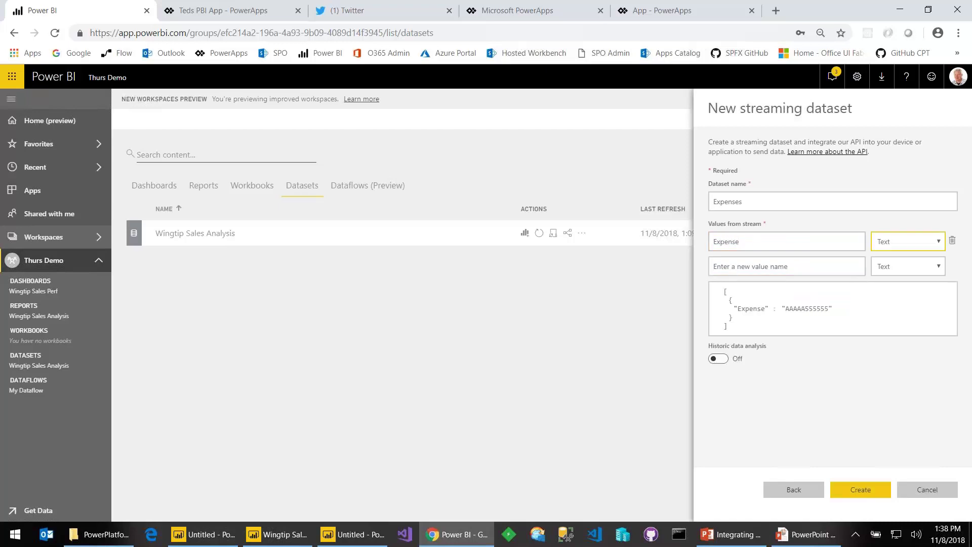
pyautogui.press('Tab')
pyautogui.click(783, 267)
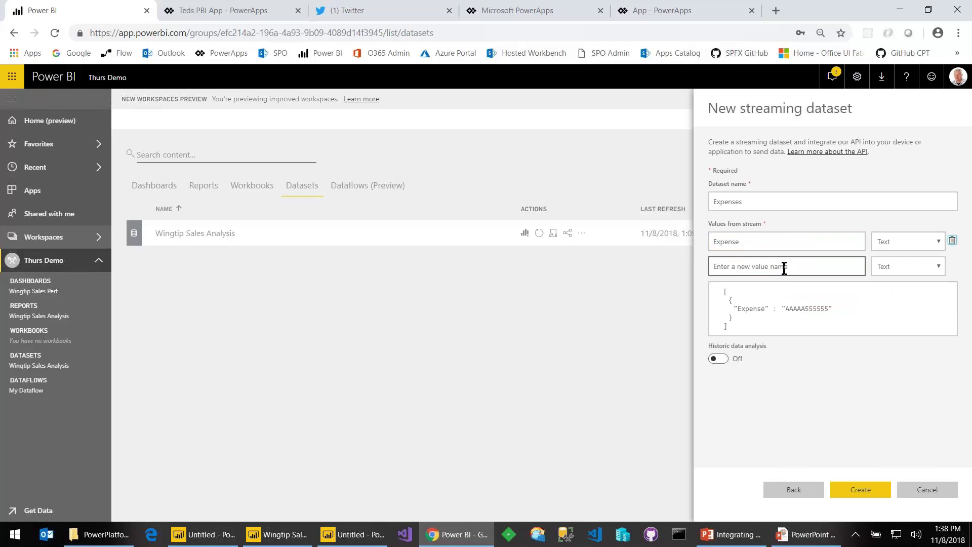
pyautogui.write('Categ')
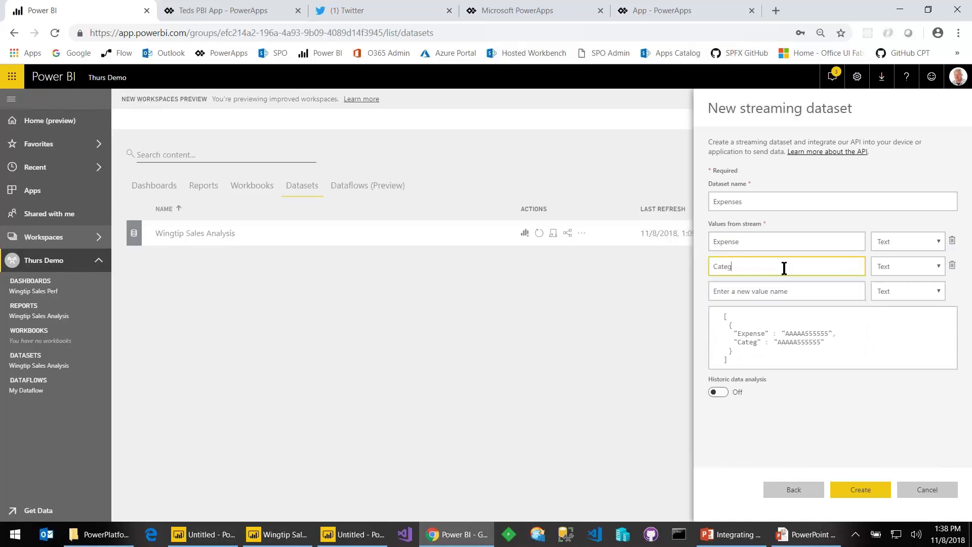
pyautogui.write('ory')
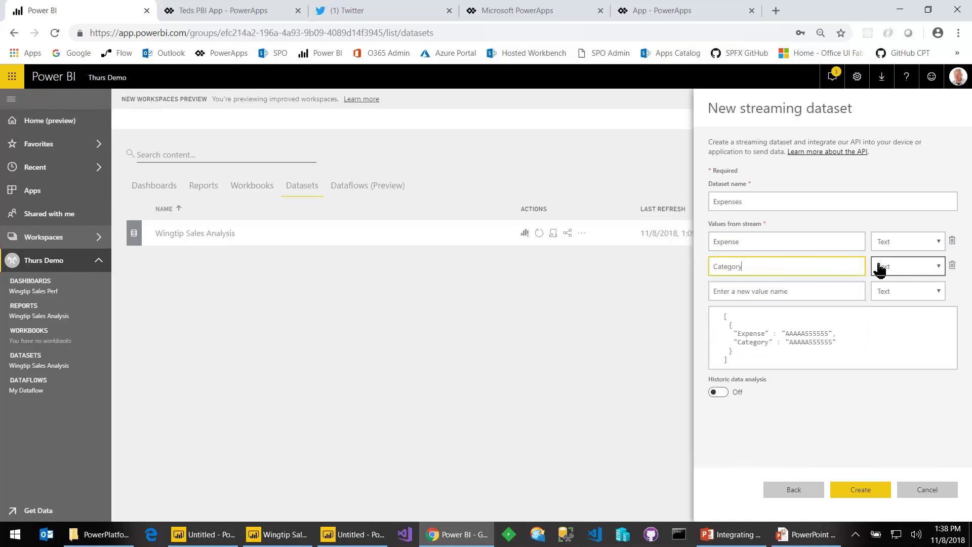
# Step: Add an Amount value to the stream and set its data type to Number
pyautogui.click(824, 294)
pyautogui.write('Amount')
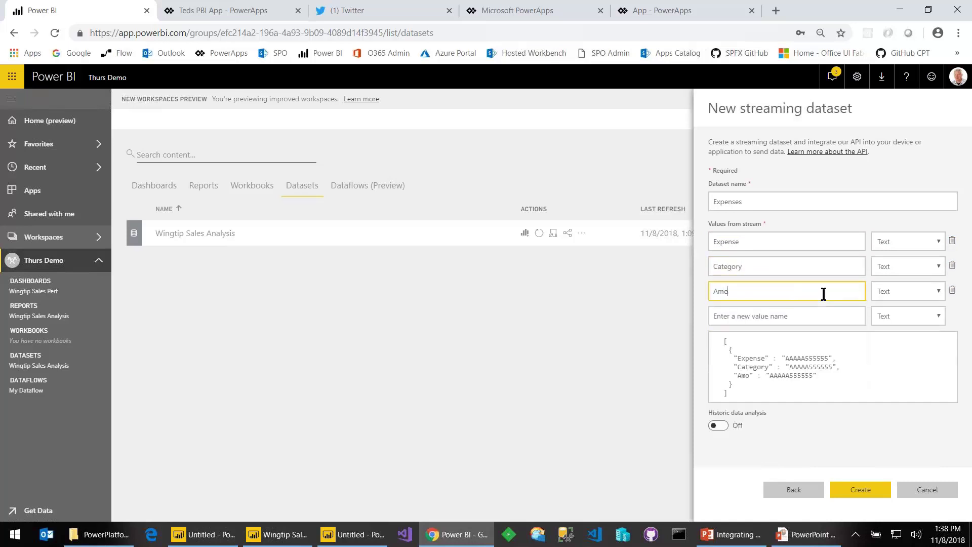
pyautogui.click(910, 294)
pyautogui.click(900, 335)
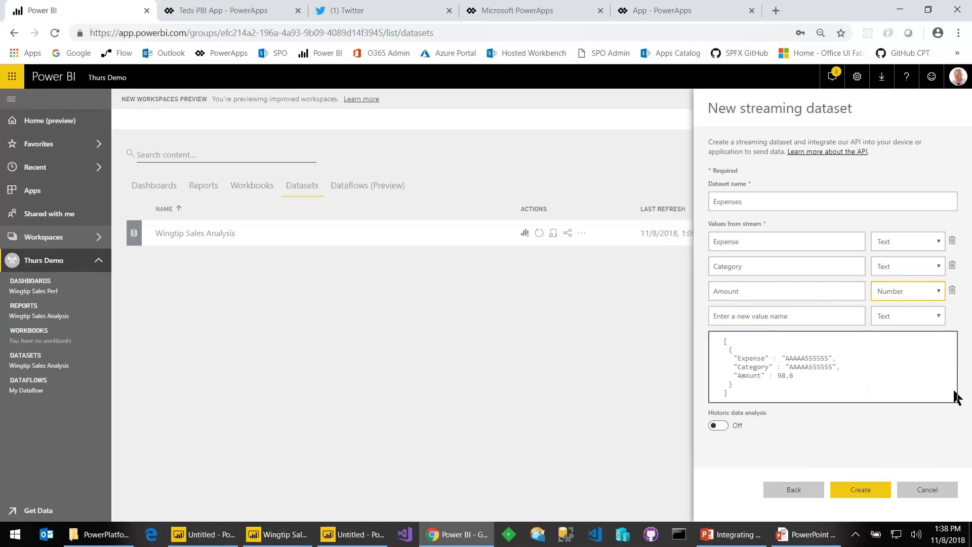
# Step: Turn on historic data analysis and create the Expenses streaming dataset
pyautogui.click(718, 426)
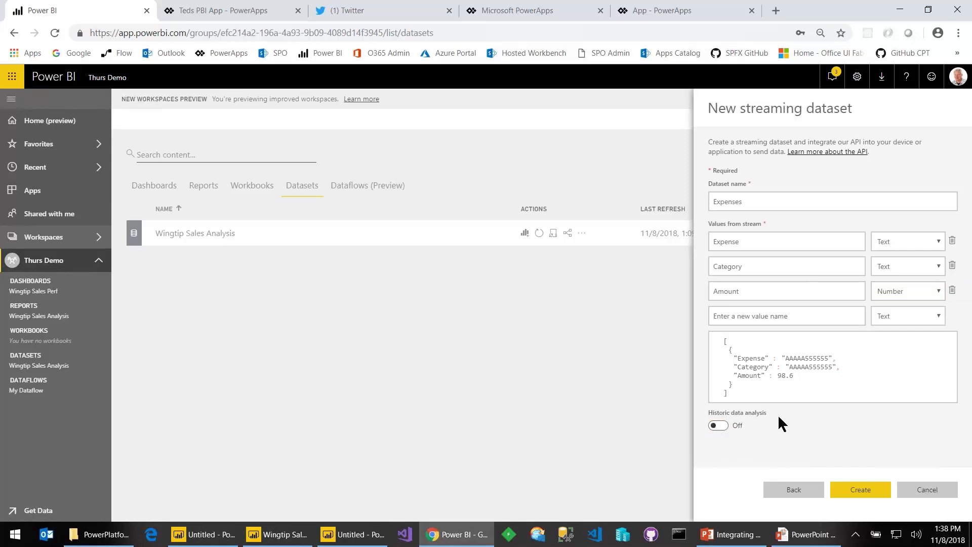
pyautogui.click(722, 427)
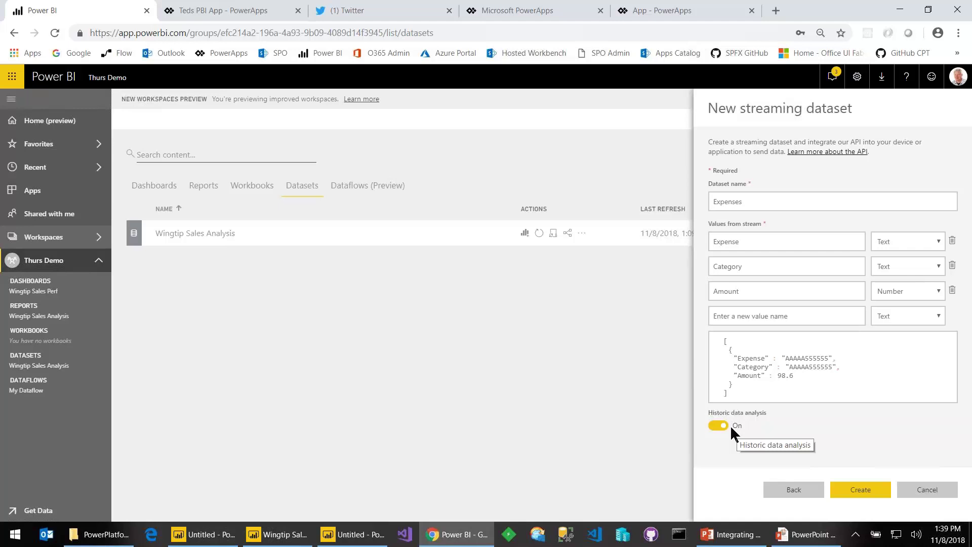
pyautogui.click(861, 489)
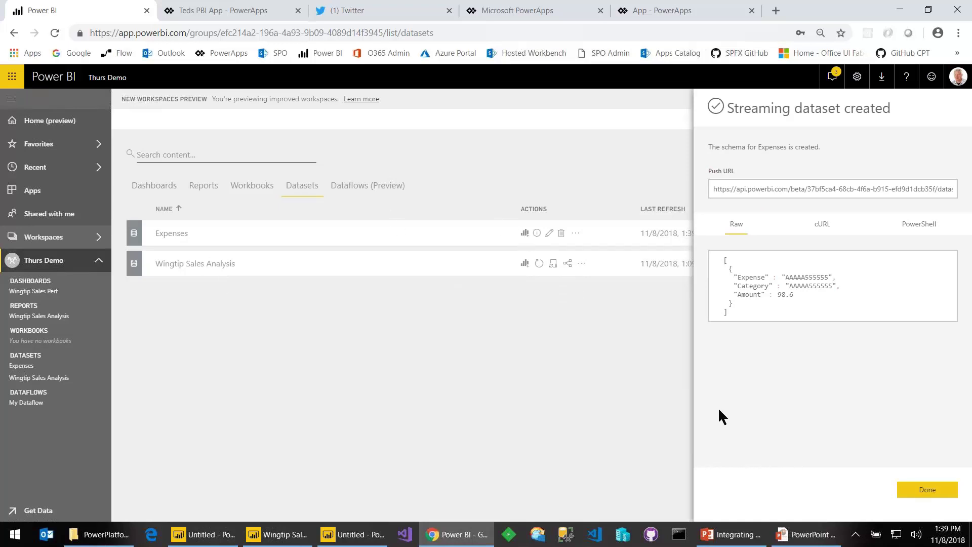
pyautogui.click(936, 491)
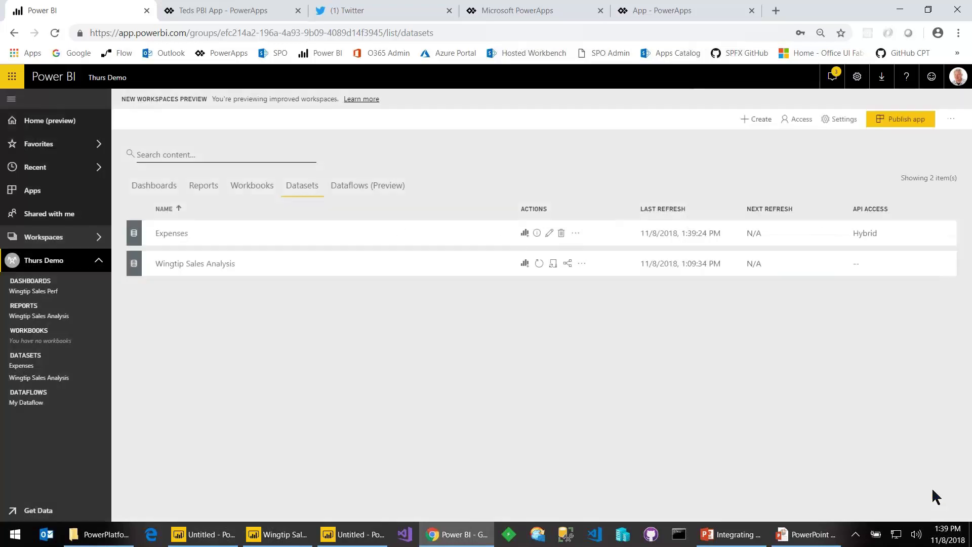
# Step: Edit the Expenses dataset to turn off historic data analysis and reload the dataset list
pyautogui.click(549, 234)
pyautogui.click(716, 427)
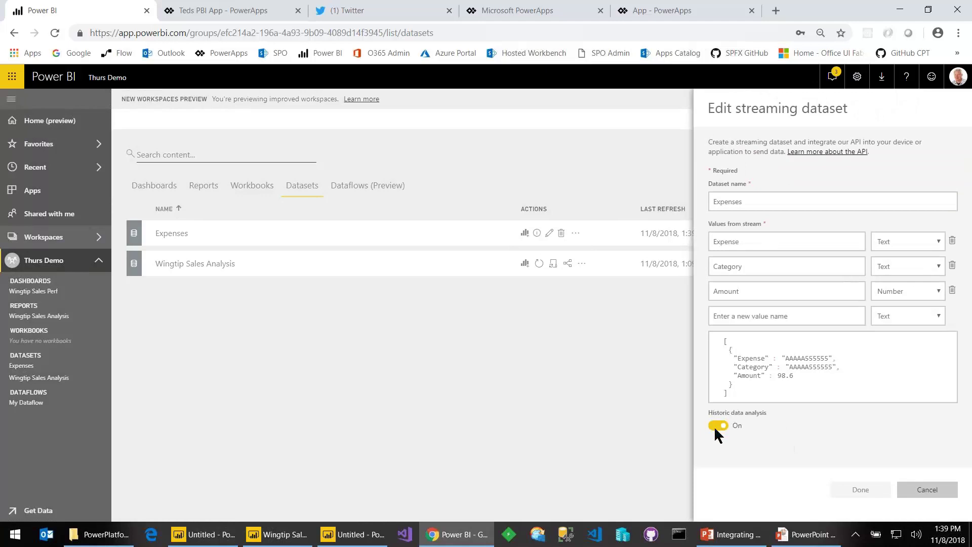
pyautogui.click(863, 490)
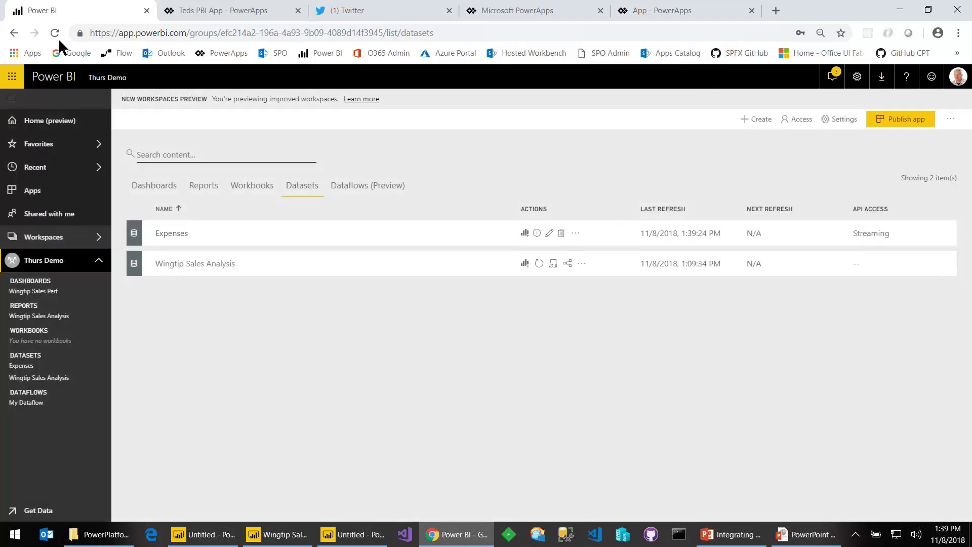
pyautogui.click(54, 32)
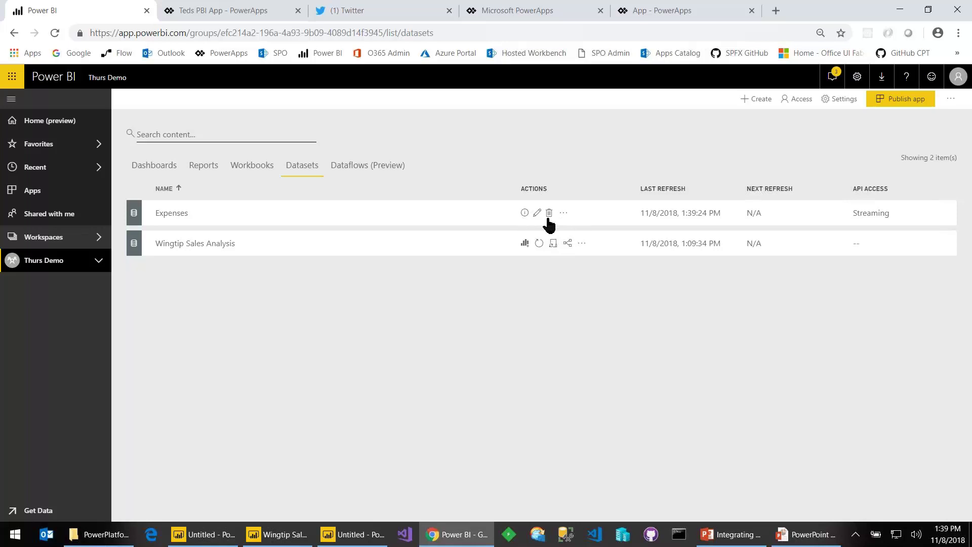
# Step: Turn historic data analysis back on for the Expenses dataset and reload the dataset list
pyautogui.click(537, 213)
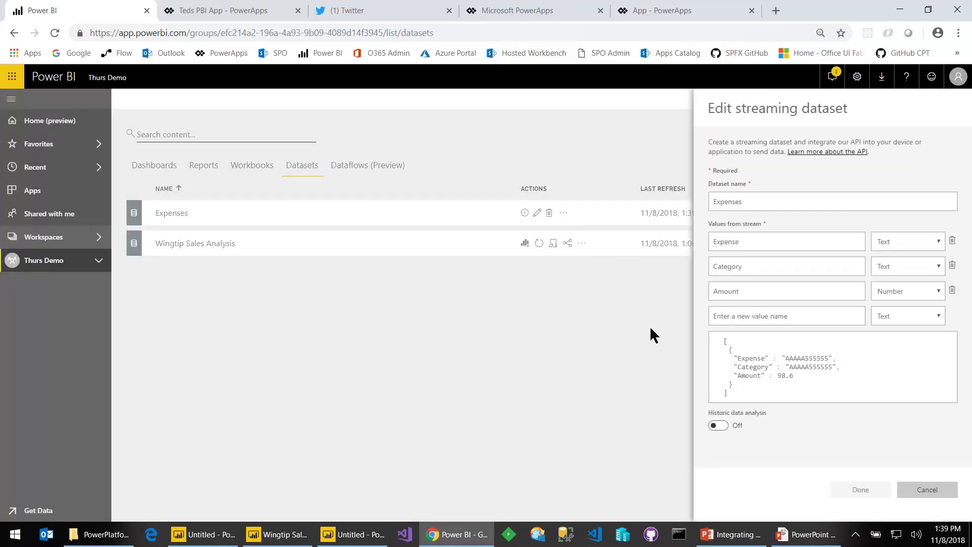
pyautogui.click(722, 426)
pyautogui.click(863, 491)
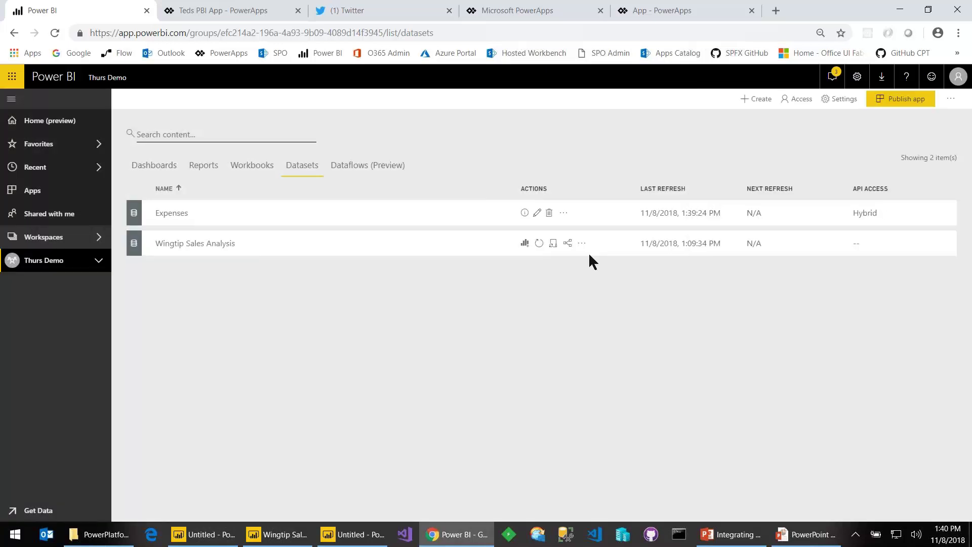
pyautogui.click(54, 33)
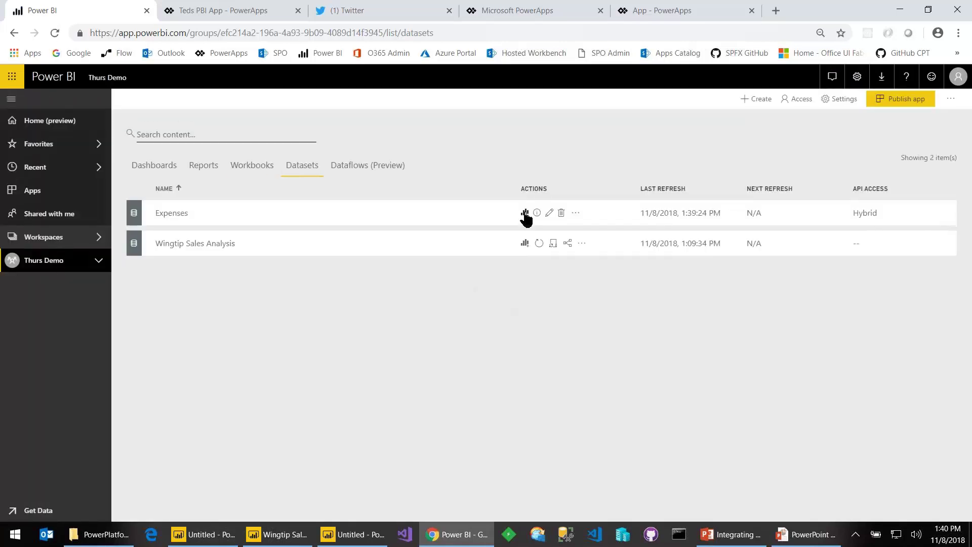
# Step: Create a report from the Expenses dataset and add a table with the Expense, Category and Amount fields
pyautogui.click(525, 214)
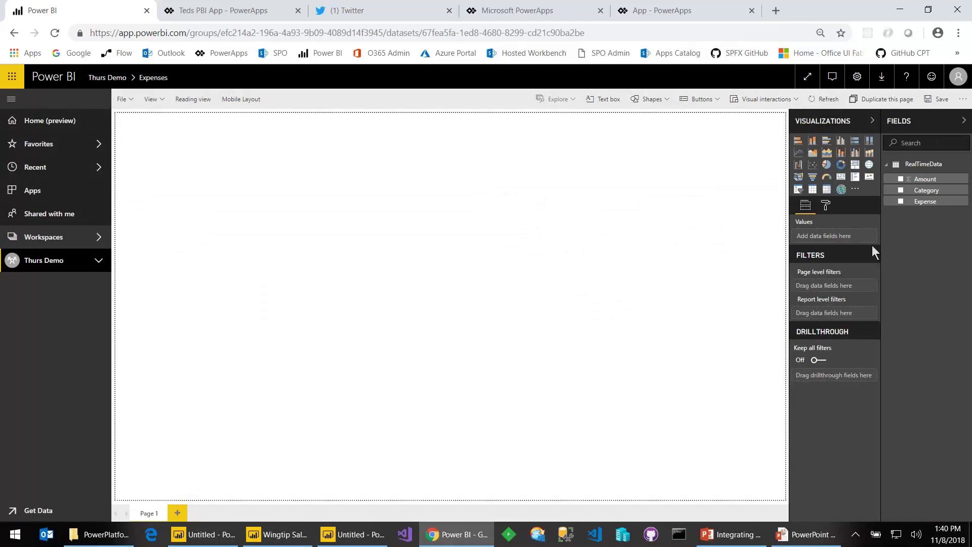
pyautogui.click(812, 195)
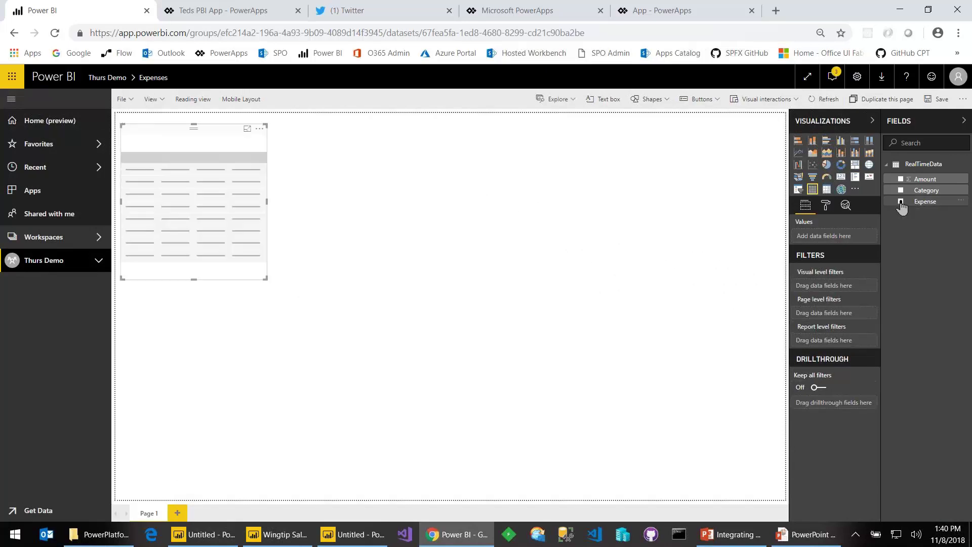
pyautogui.click(901, 202)
pyautogui.click(901, 190)
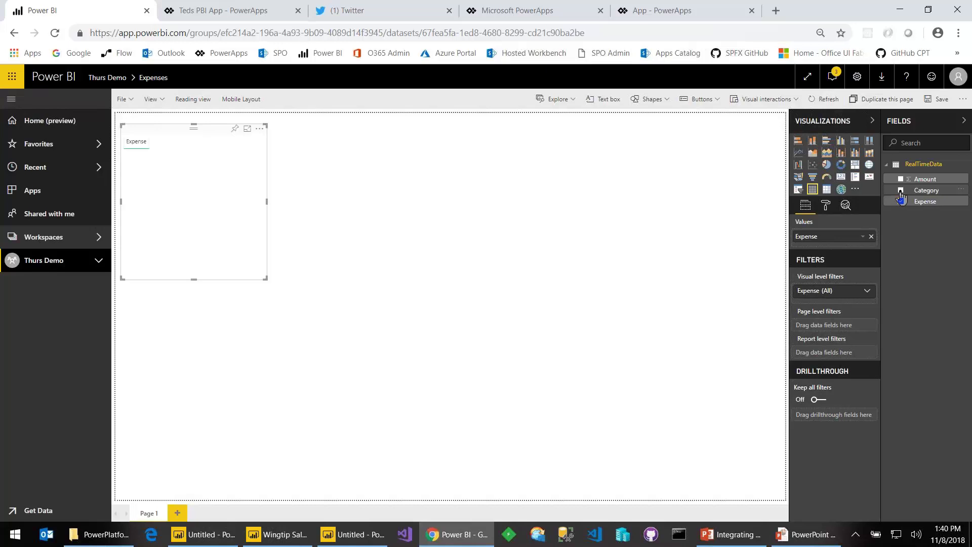
pyautogui.click(901, 180)
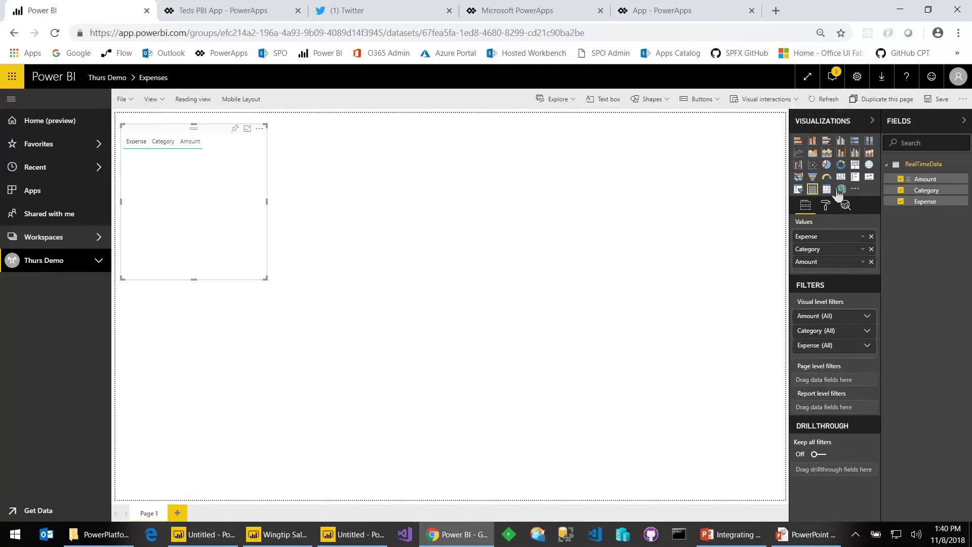
# Step: Add a pie chart beside the table, with Category as its legend and Expense as its details
pyautogui.click(613, 236)
pyautogui.click(827, 165)
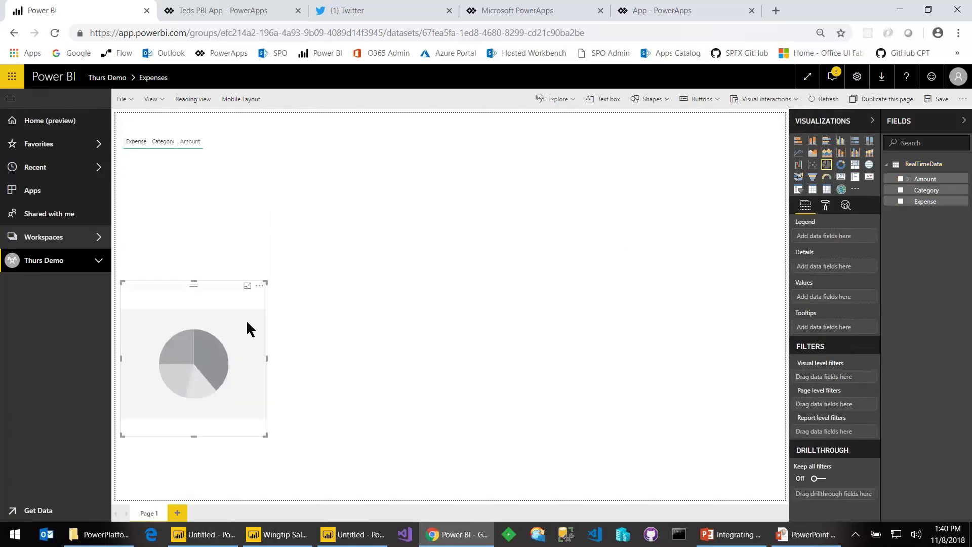
pyautogui.moveTo(220, 292); pyautogui.dragTo(354, 199)
pyautogui.moveTo(383, 142); pyautogui.dragTo(387, 123)
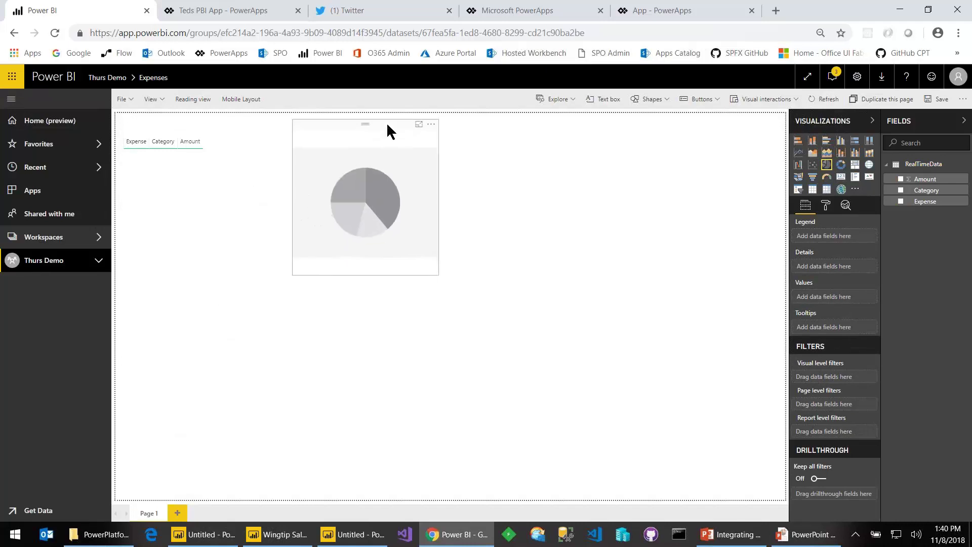
pyautogui.click(901, 190)
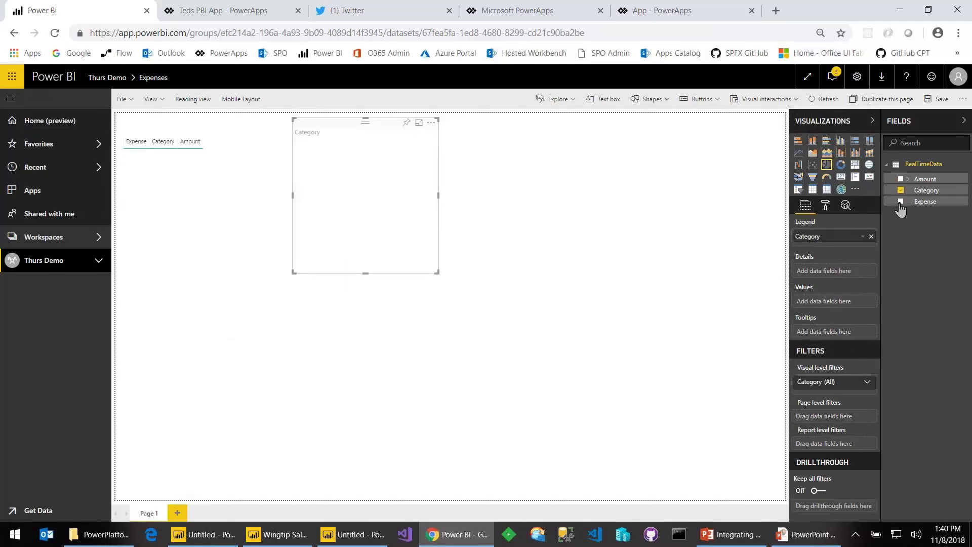
pyautogui.click(901, 204)
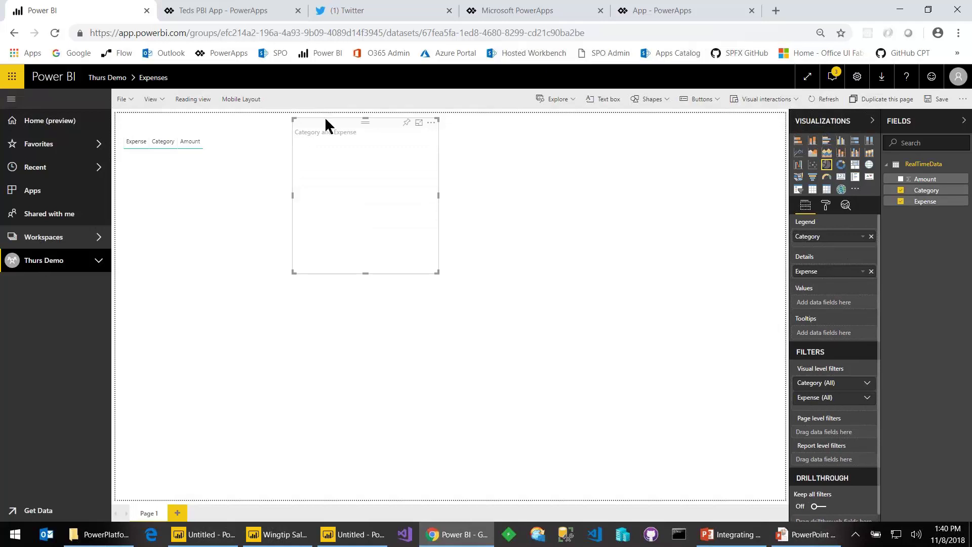
pyautogui.moveTo(312, 135); pyautogui.dragTo(294, 153)
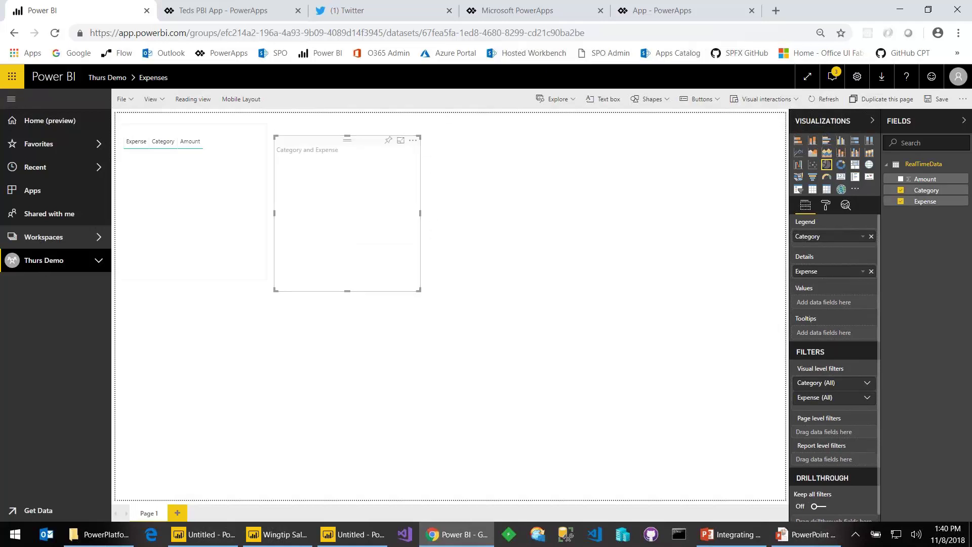
# Step: Save the report under the name RTD
pyautogui.click(126, 104)
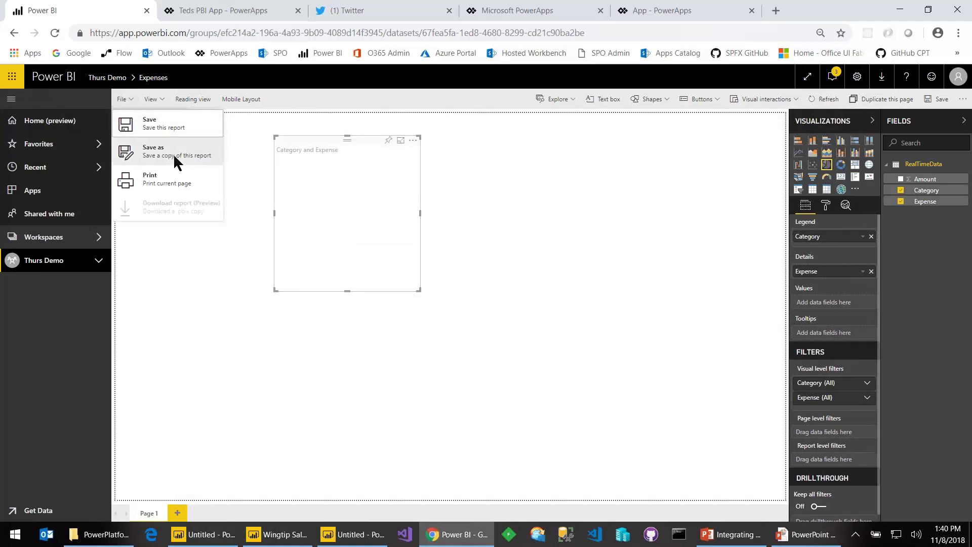
pyautogui.click(174, 156)
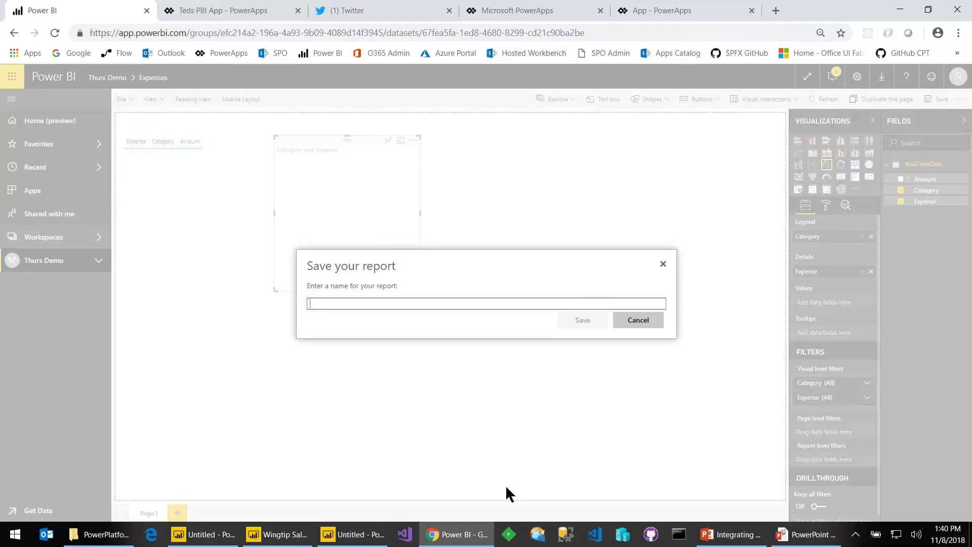
pyautogui.write('RT')
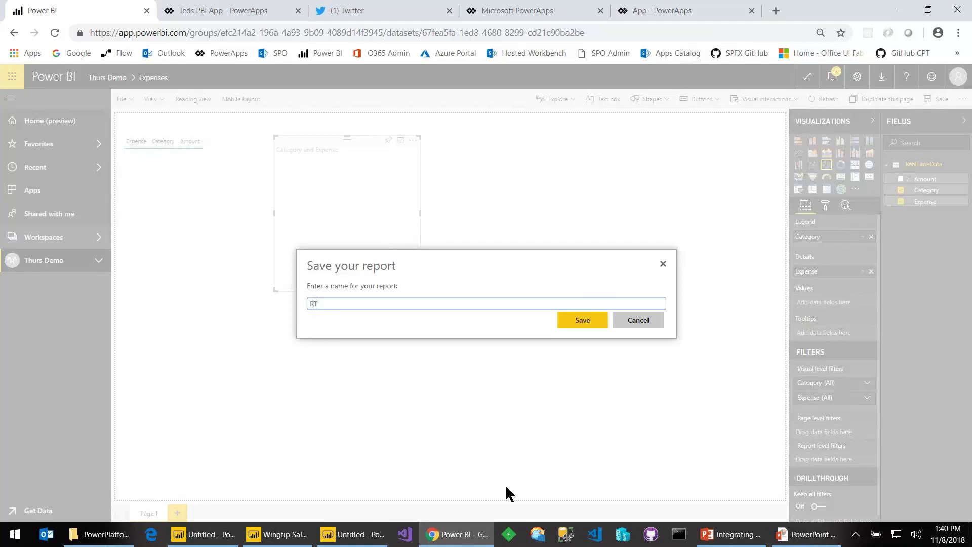
pyautogui.write('D')
pyautogui.press('Return')
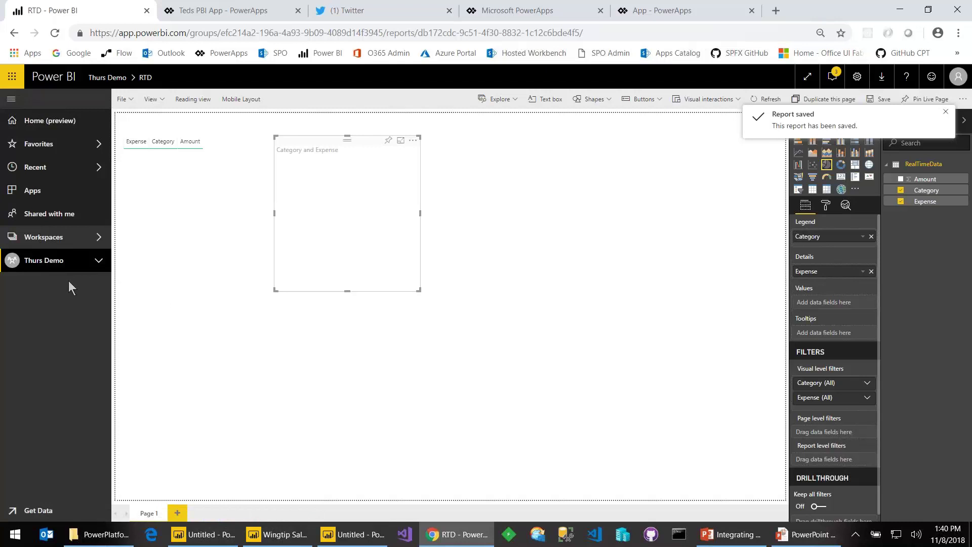
# Step: Show the API info of the Expenses dataset in the Thurs Demo workspace and copy its whole PowerShell sample
pyautogui.click(59, 265)
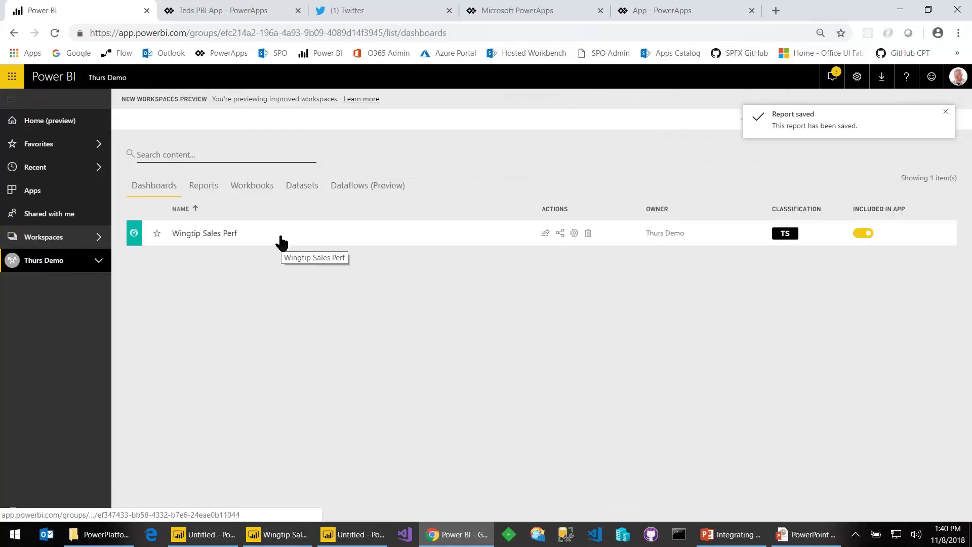
pyautogui.click(301, 187)
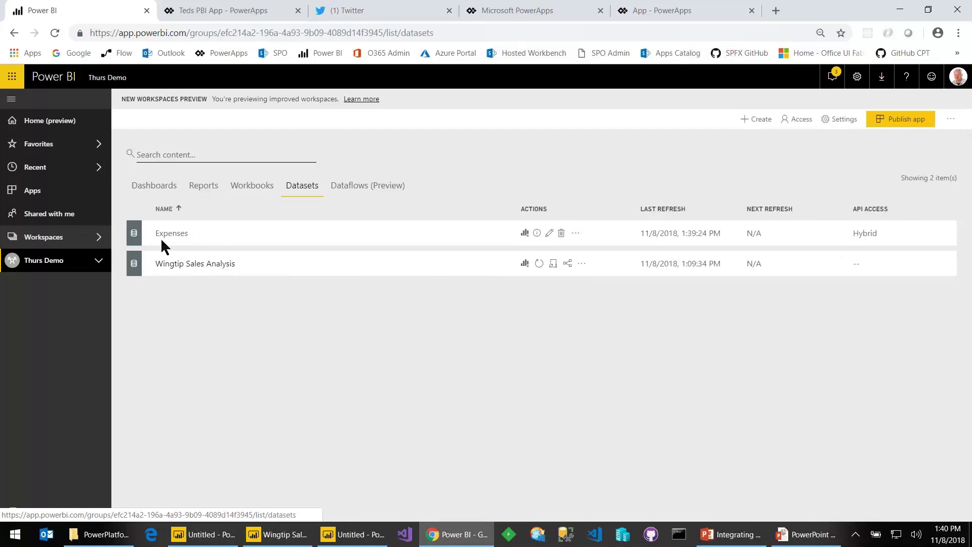
pyautogui.click(537, 234)
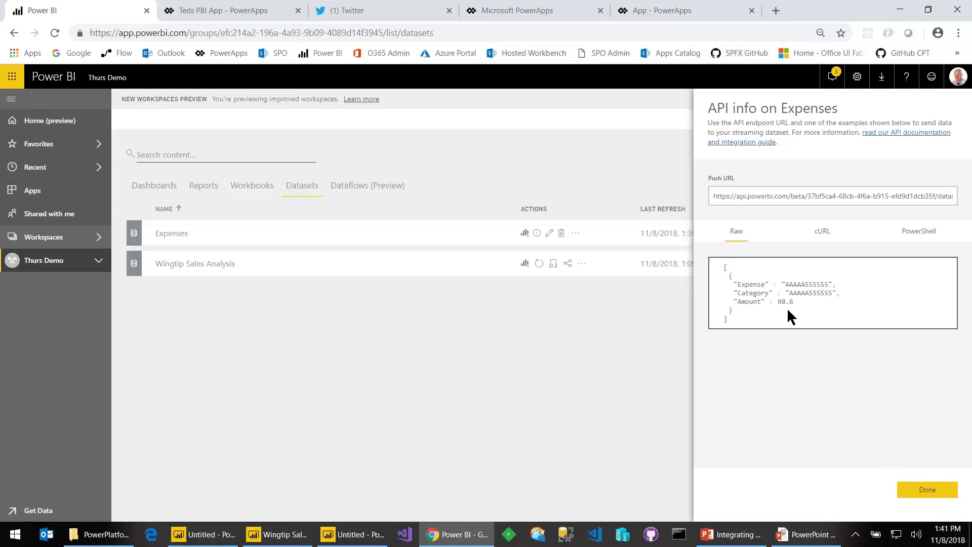
pyautogui.click(917, 232)
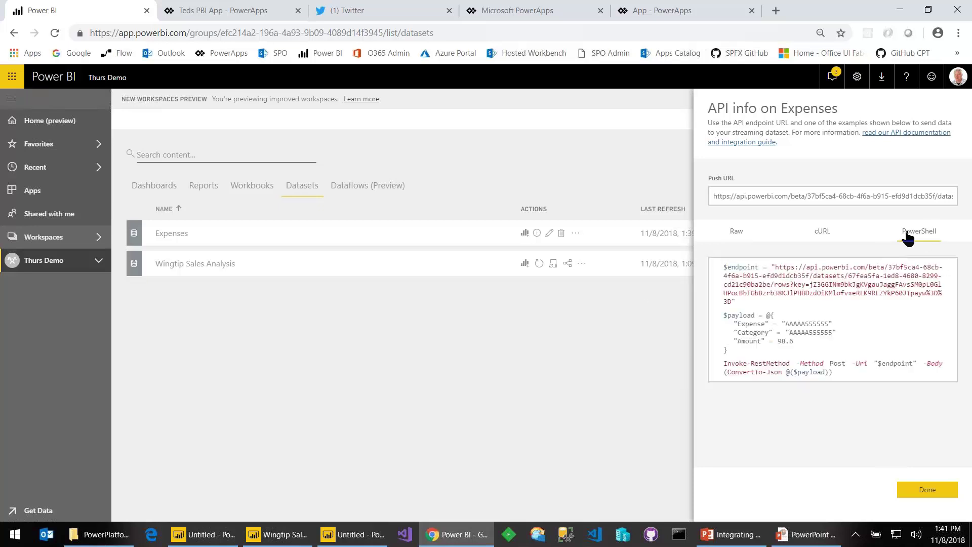
pyautogui.click(723, 268)
pyautogui.hotkey('ctrl', 'a')
pyautogui.moveTo(724, 267); pyautogui.dragTo(971, 400)
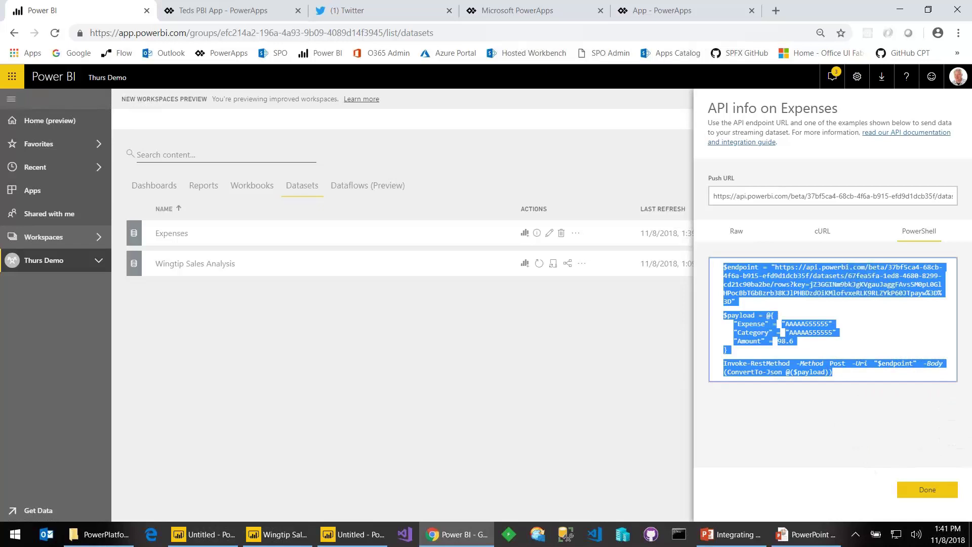
# Step: Switch to File Explorer and create a new text file named myscript.ps1 in the PowerPlatformIntegration folder
pyautogui.click(96, 533)
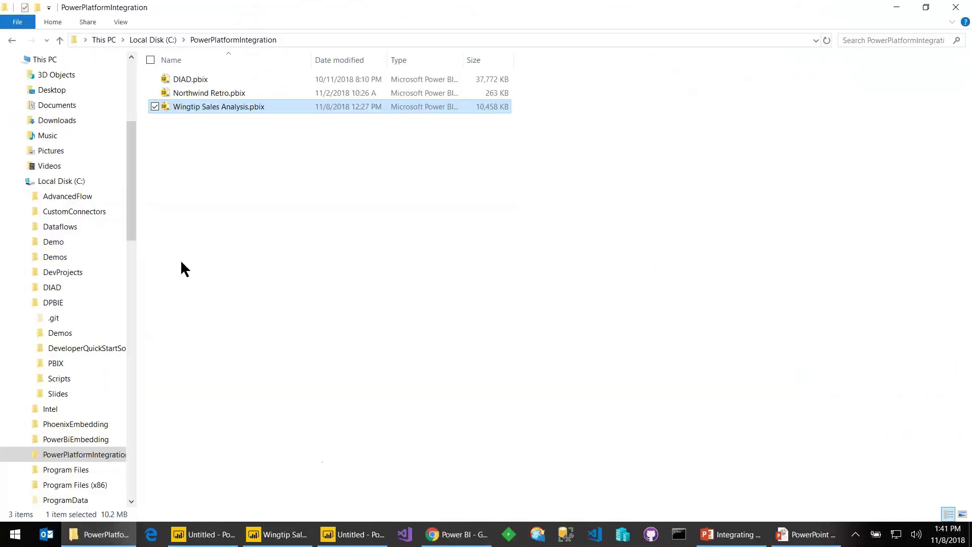
pyautogui.rightClick(213, 146)
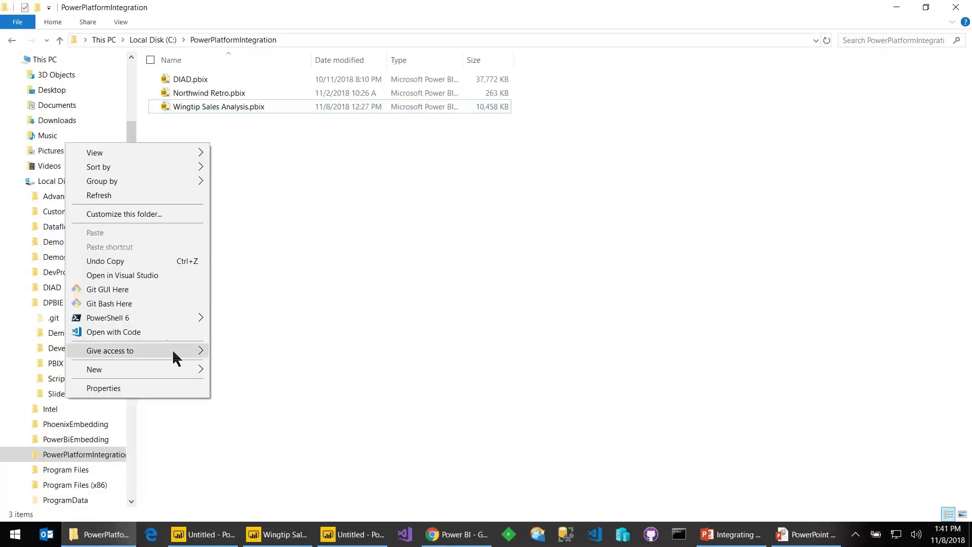
pyautogui.moveTo(188, 369)
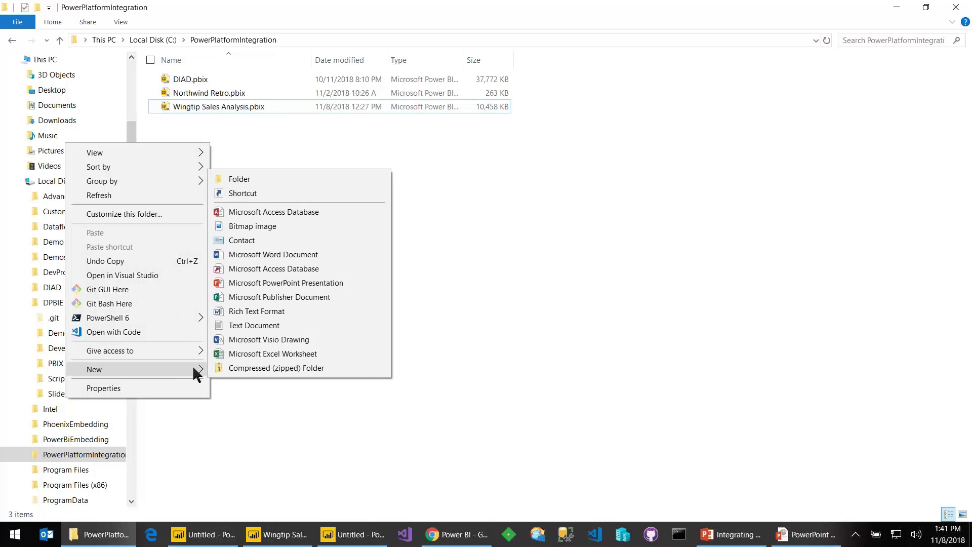
pyautogui.click(281, 325)
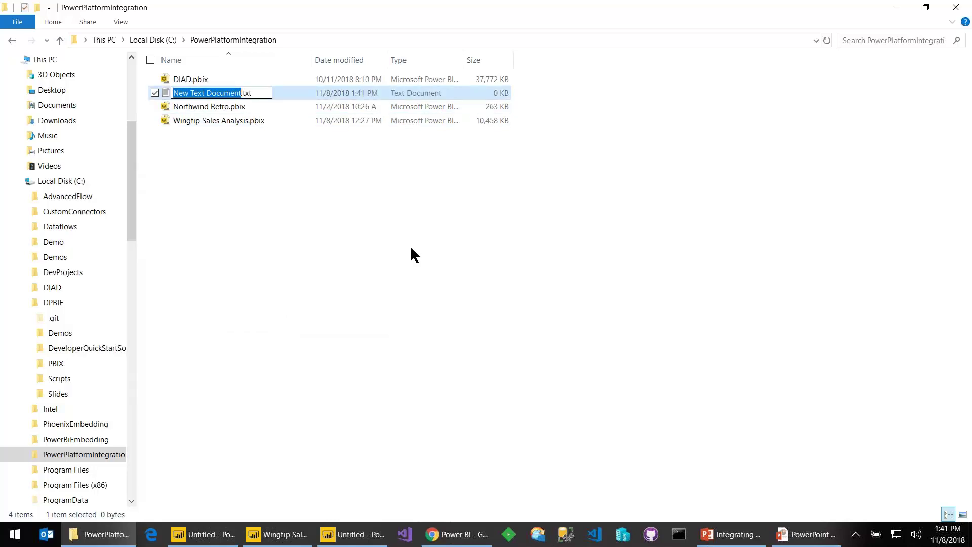
pyautogui.write('myscrip')
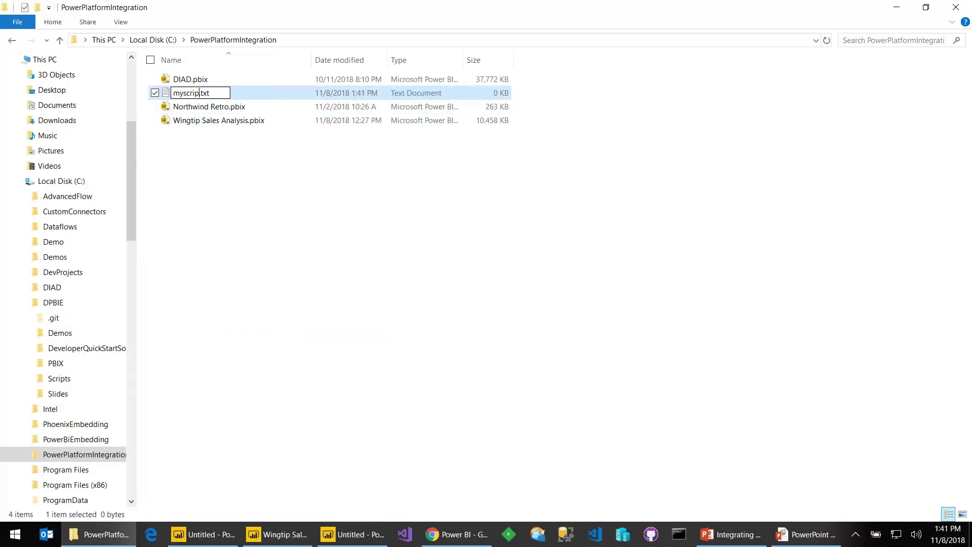
pyautogui.write('t')
pyautogui.hotkey('shift', 'End')
pyautogui.write('.ps1')
pyautogui.press('Return')
pyautogui.press('Return')
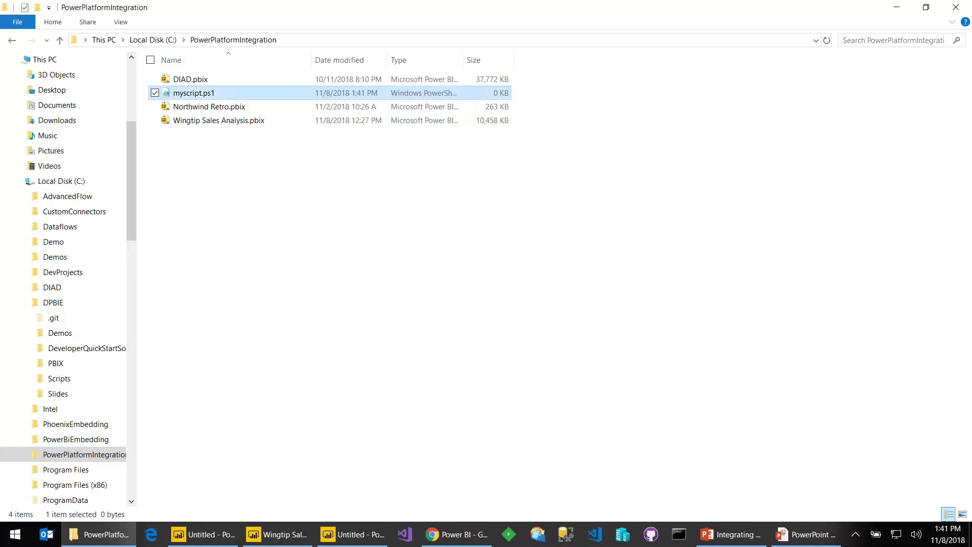
# Step: Open myscript.ps1 for editing in Windows PowerShell ISE and paste the copied sample, including the endpoint's API key
pyautogui.rightClick(223, 93)
pyautogui.press('Return')
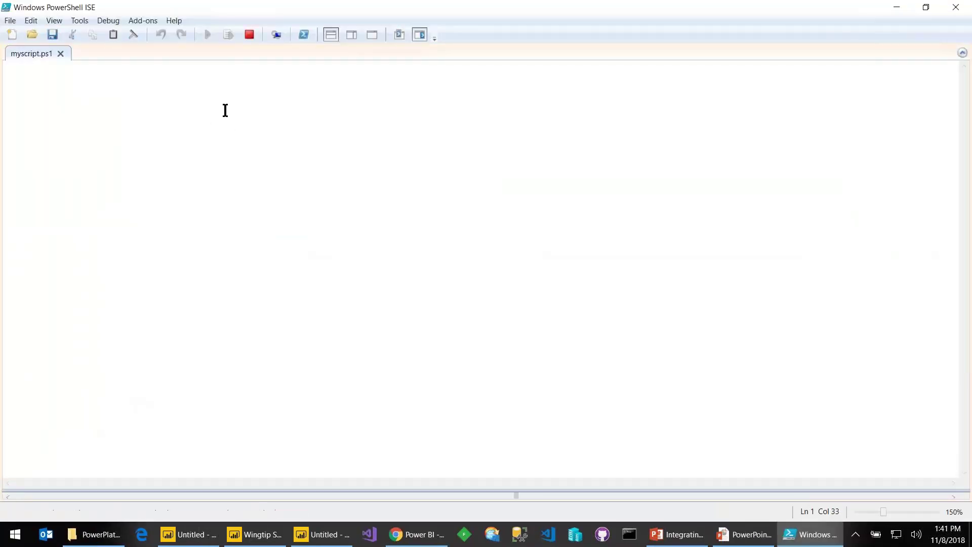
pyautogui.hotkey('ctrl', 'v')
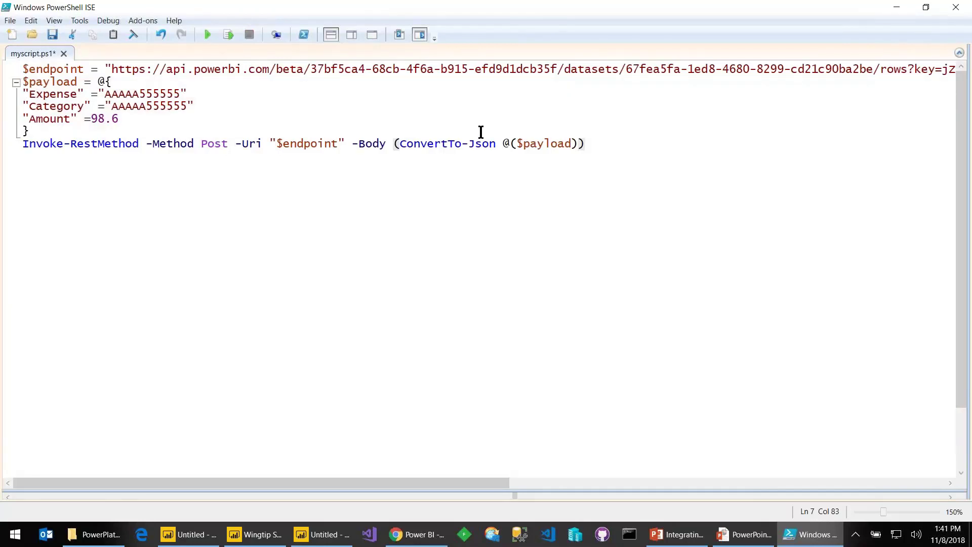
# Step: Set the payload block apart from the endpoint line with a line break that replaces the leading $pay
pyautogui.hotkey('ctrl', 'Home')
pyautogui.press('Down')
pyautogui.hotkey('shift', 'Right')
pyautogui.hotkey('shift', 'Right')
pyautogui.hotkey('shift', 'Right')
pyautogui.hotkey('shift', 'Right')
pyautogui.press('Return')
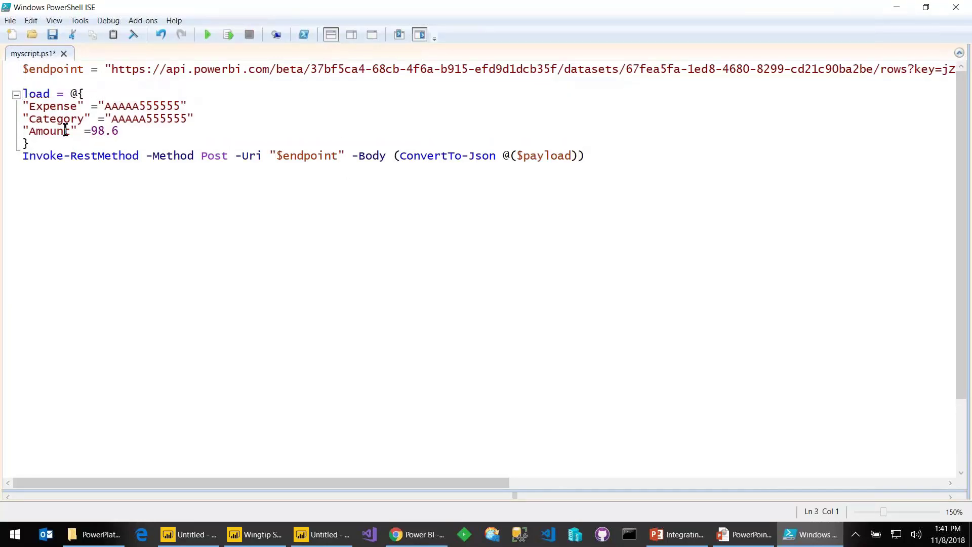
# Step: Set the Expense value in the script's payload to Laptop
pyautogui.click(160, 106)
pyautogui.press('Right')
pyautogui.hotkey('ctrl', 'shift', 'Left')
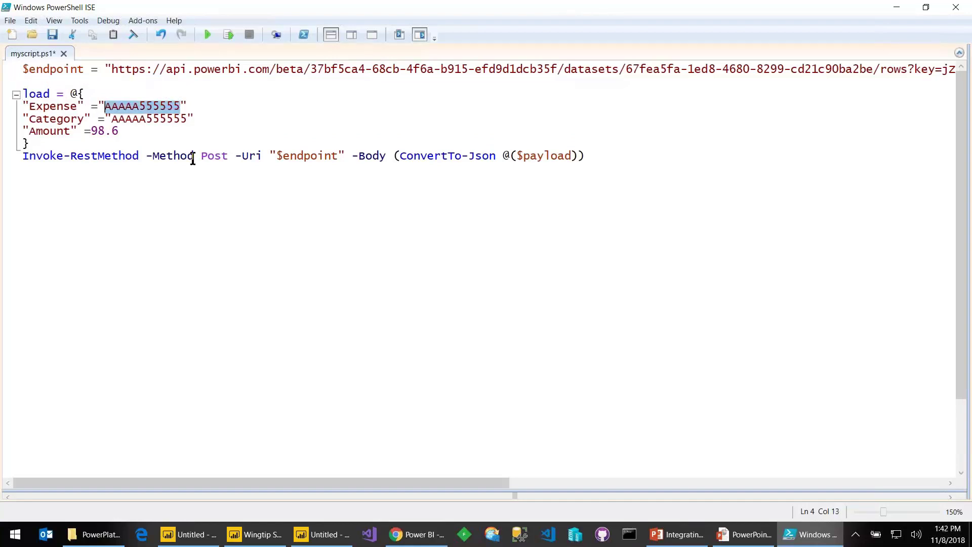
pyautogui.write('Laptop')
# Step: Set the Category value in the script's payload to Hardware
pyautogui.press('Down')
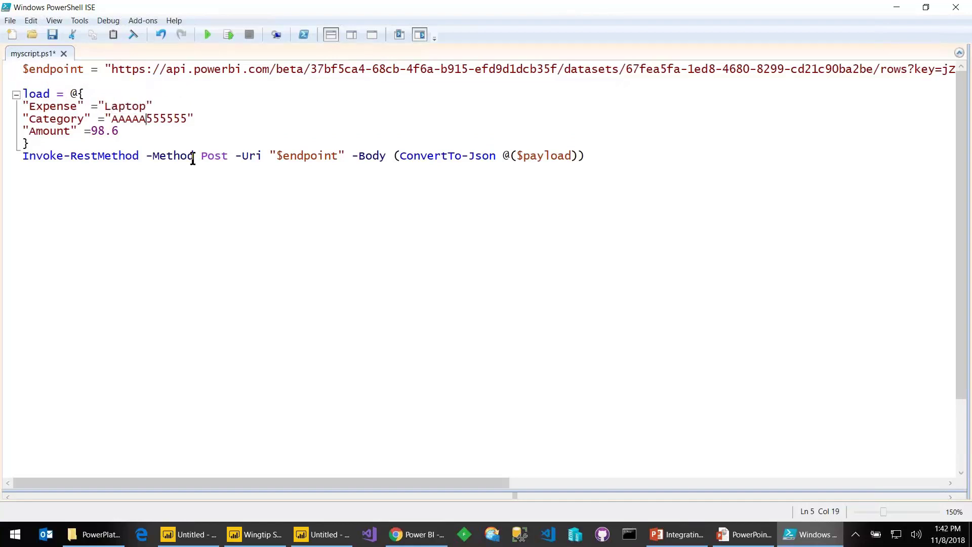
pyautogui.press('Left')
pyautogui.press('BackSpace')
pyautogui.press('BackSpace')
pyautogui.press('BackSpace')
pyautogui.press('BackSpace')
pyautogui.press('BackSpace')
pyautogui.press('BackSpace')
pyautogui.press('BackSpace')
pyautogui.press('BackSpace')
pyautogui.press('BackSpace')
pyautogui.press('BackSpace')
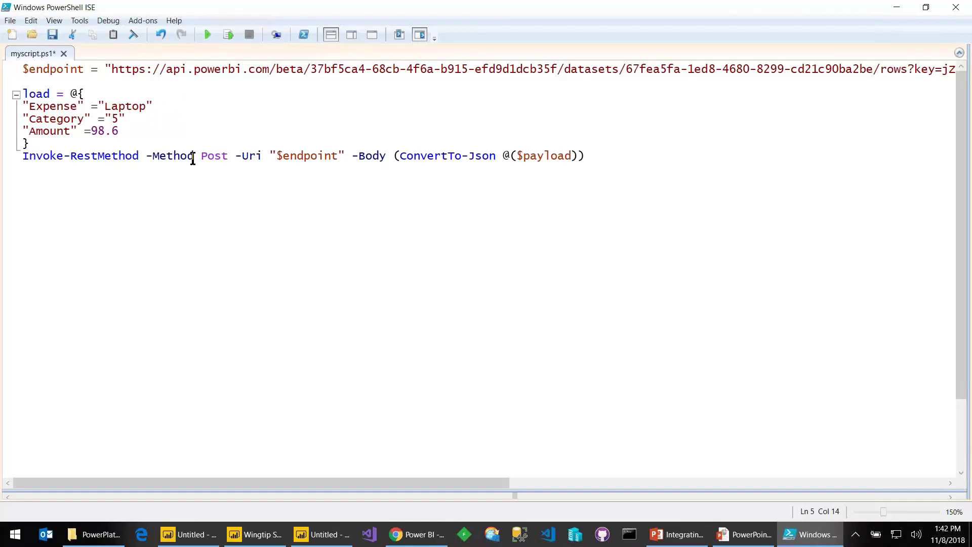
pyautogui.press('Delete')
pyautogui.write('Hardware')
# Step: Set the Amount value in the script's payload to 1234
pyautogui.press('Down')
pyautogui.press('BackSpace')
pyautogui.press('BackSpace')
pyautogui.press('BackSpace')
pyautogui.press('BackSpace')
pyautogui.write('1234')
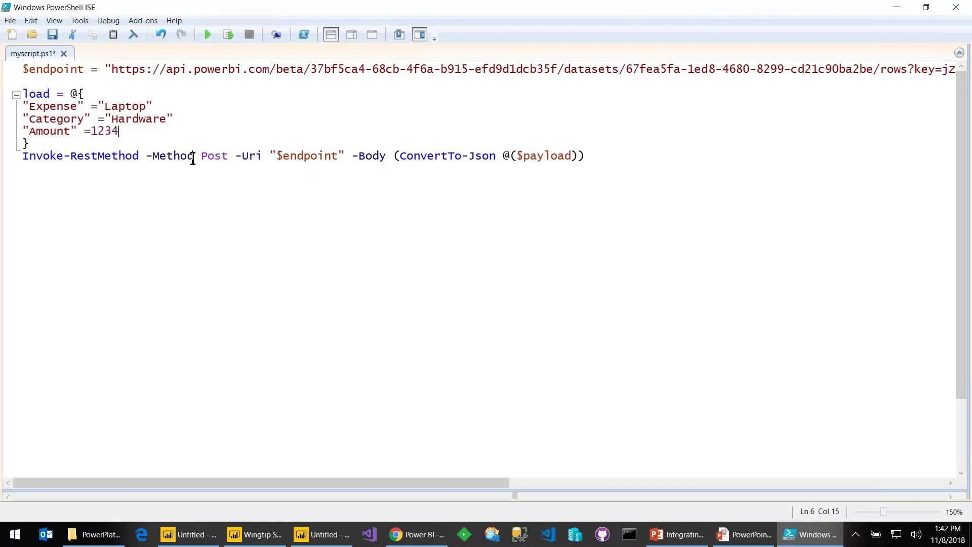
# Step: Run the script and enlarge the console pane to read its output from the beginning
pyautogui.click(205, 36)
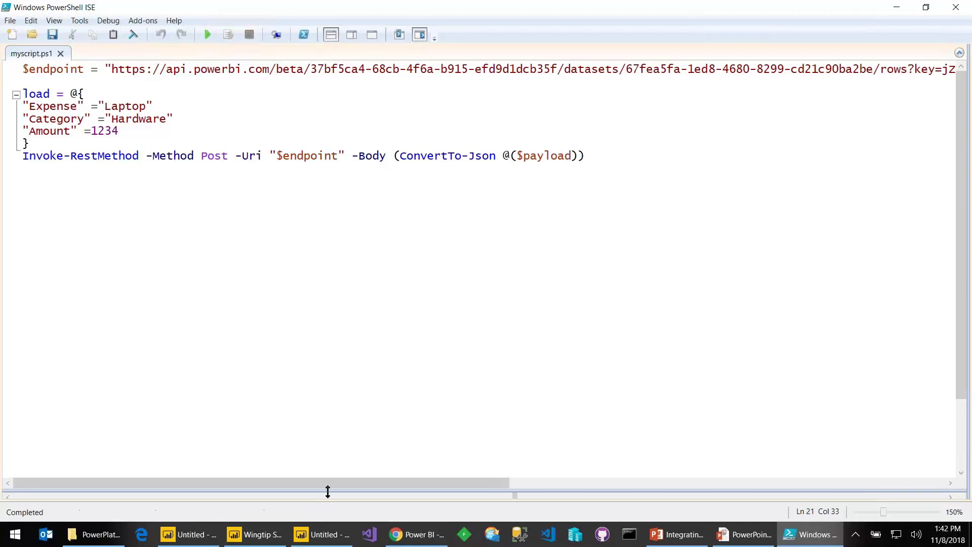
pyautogui.moveTo(328, 490); pyautogui.dragTo(365, 283)
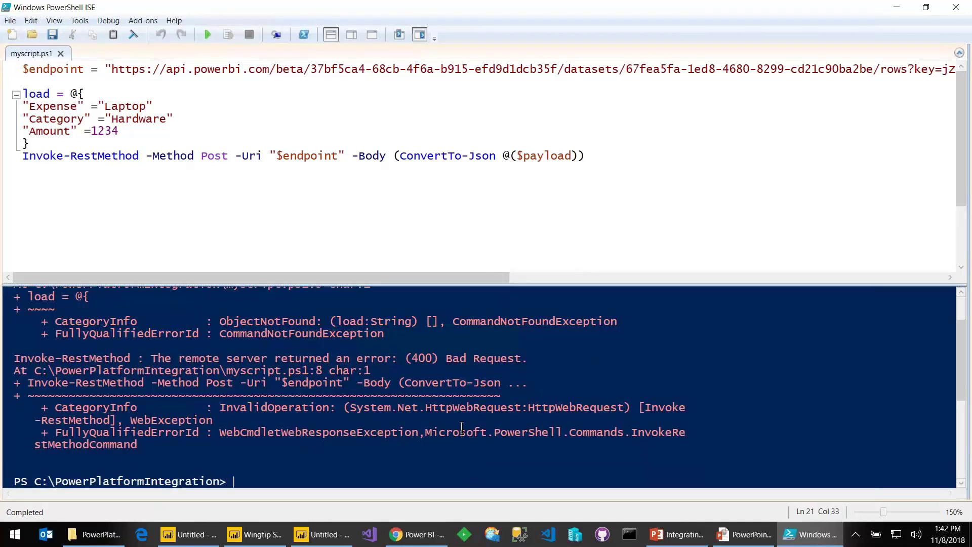
pyautogui.scroll(2, 462, 428)
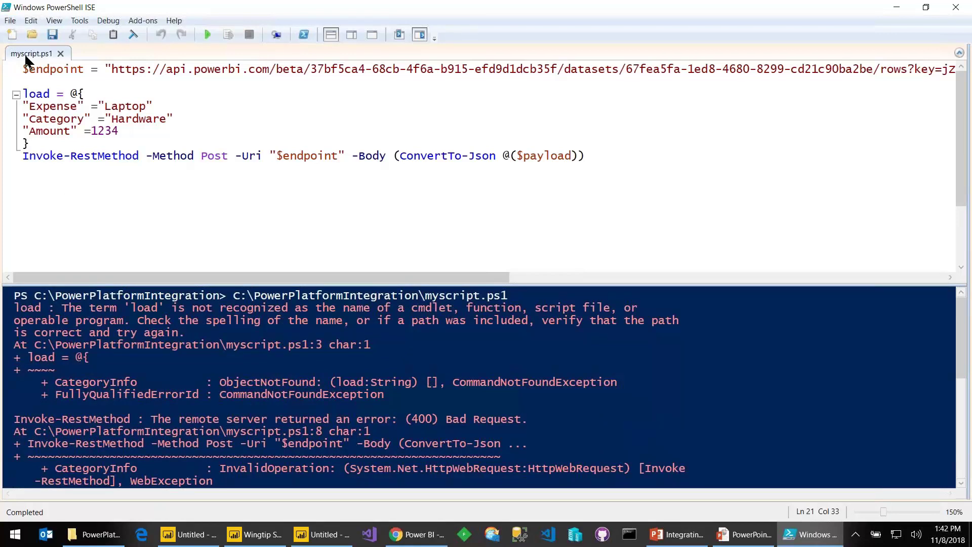
# Step: Add a $ in front of the load variable name and run the script again
pyautogui.click(93, 80)
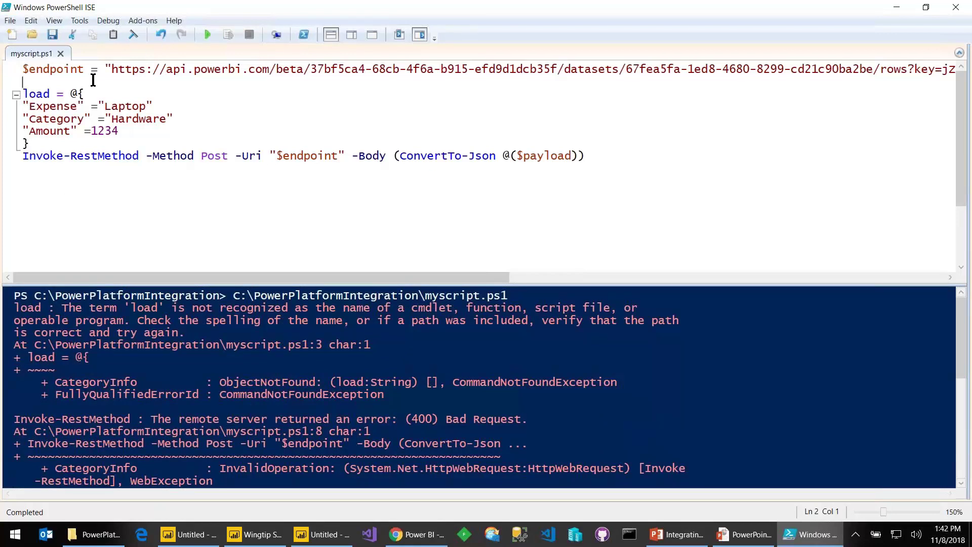
pyautogui.press('Left')
pyautogui.press('Right')
pyautogui.press('Right')
pyautogui.write('$')
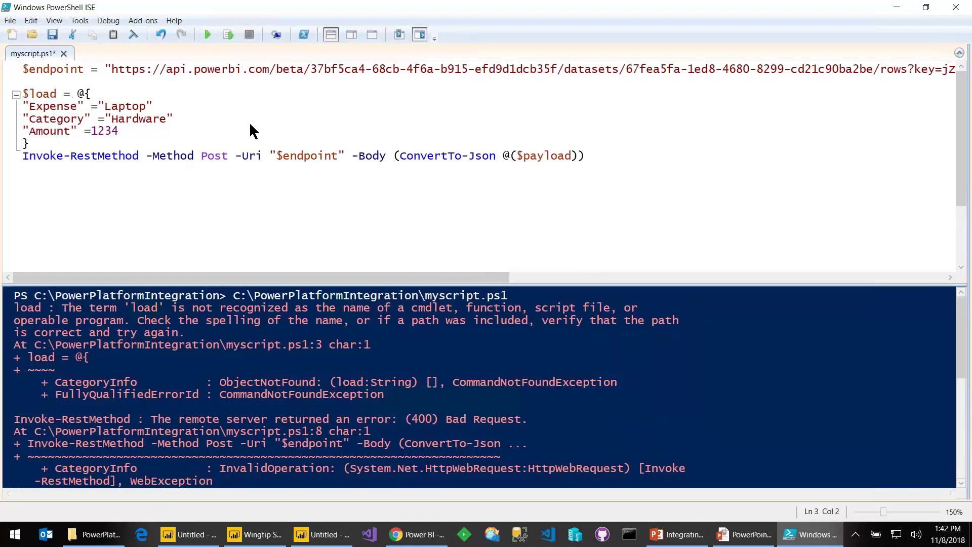
pyautogui.press('F5')
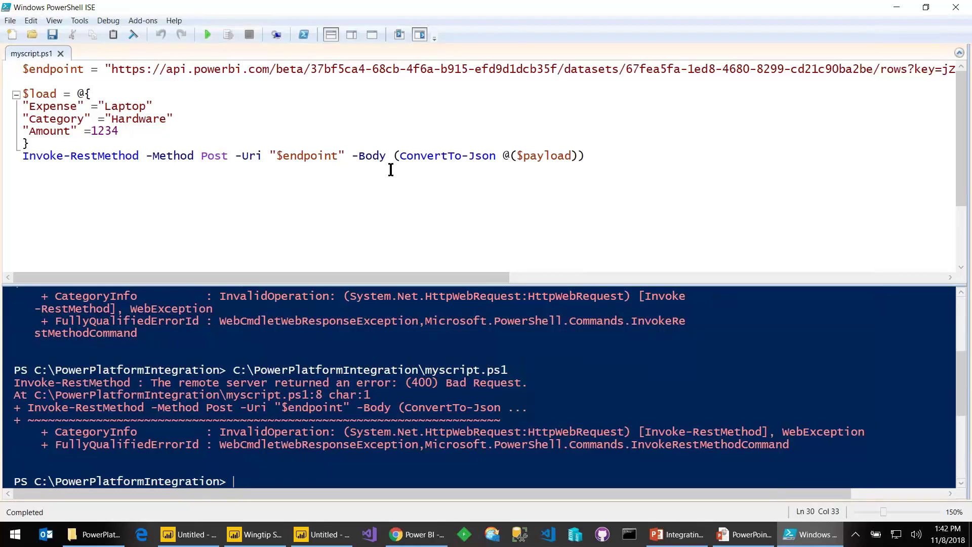
# Step: Insert a blank line before the Invoke-RestMethod command and rerun the script
pyautogui.click(116, 140)
pyautogui.press('Return')
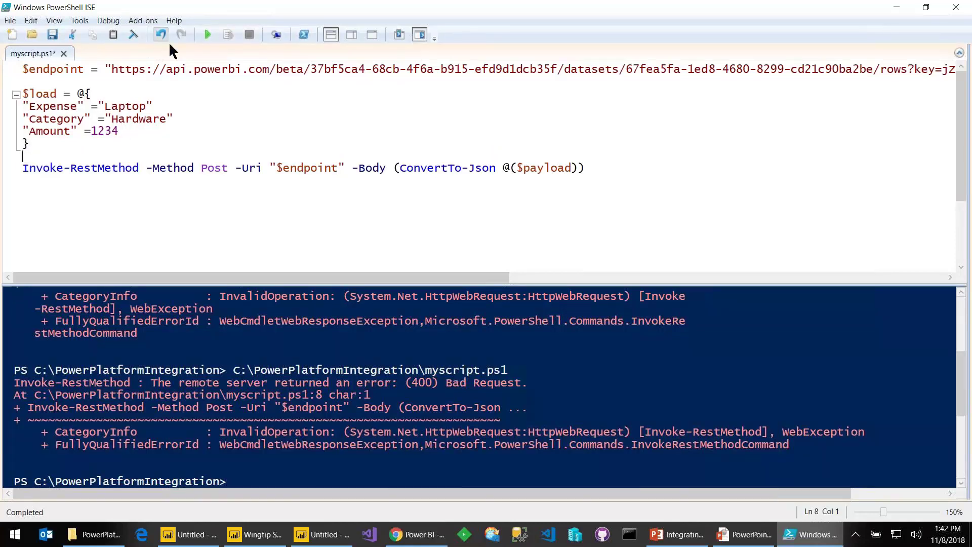
pyautogui.click(207, 34)
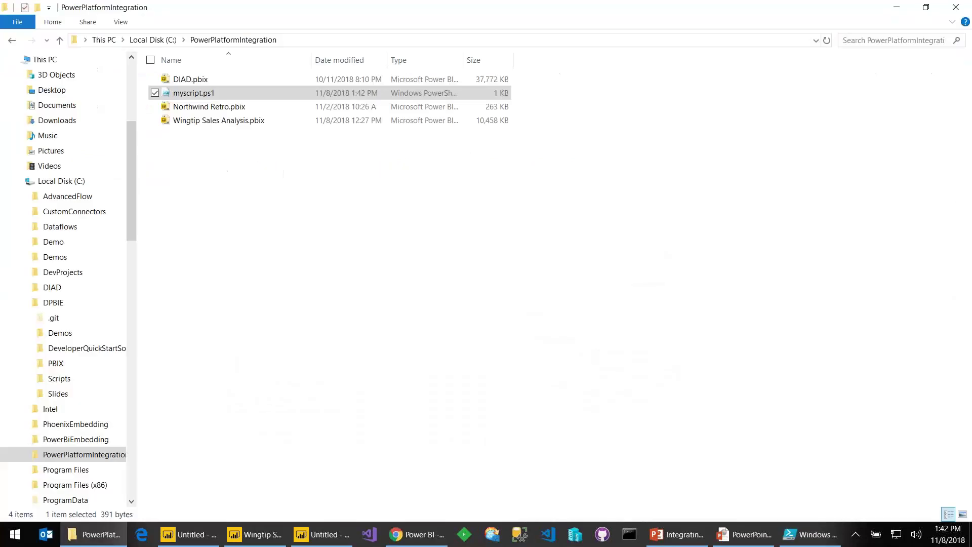
# Step: Switch to Power BI in the browser and copy the complete PowerShell sample from the API info on Expenses
pyautogui.hotkey('alt', 'Tab')
pyautogui.hotkey('alt', 'Tab')
pyautogui.hotkey('alt', 'Tab')
pyautogui.hotkey('alt', 'Tab')
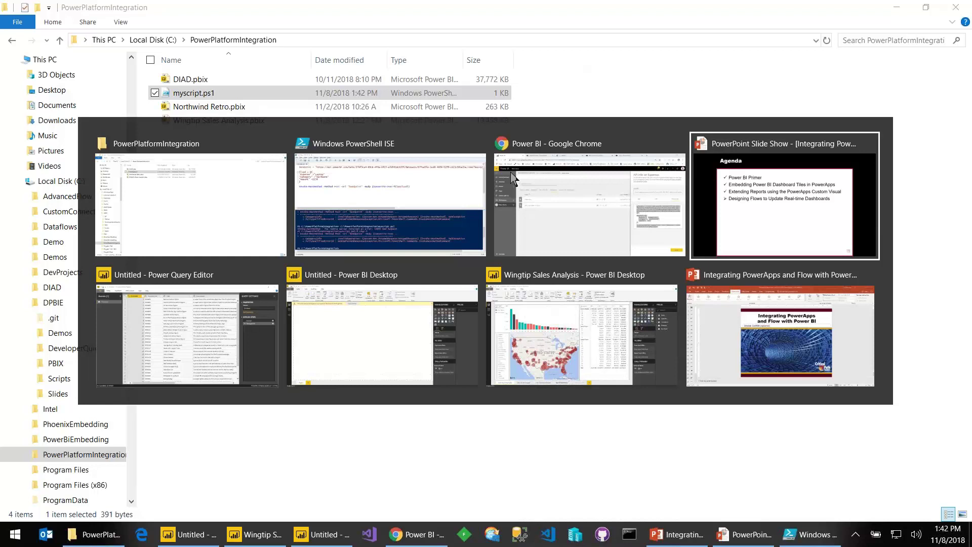
pyautogui.click(511, 177)
pyautogui.tripleClick(813, 359)
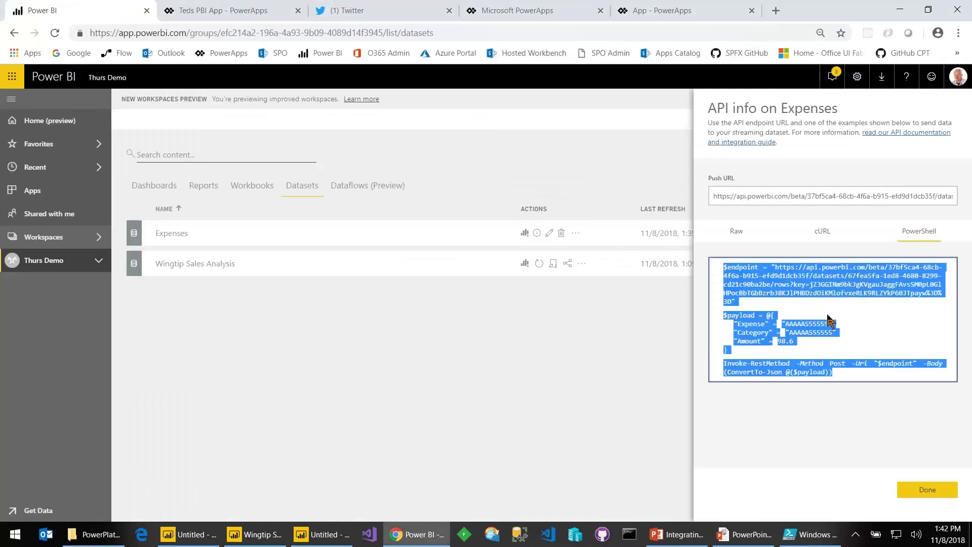
pyautogui.hotkey('ctrl', 'a')
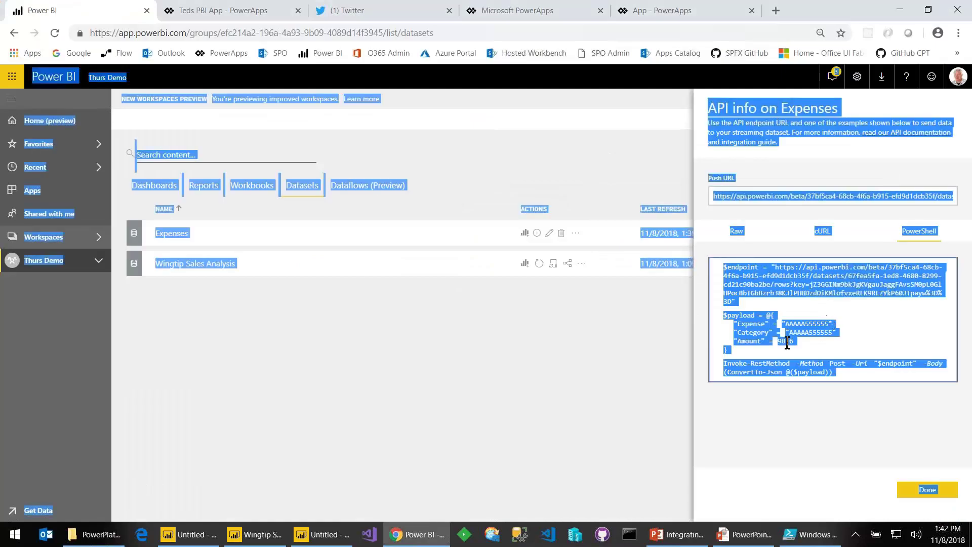
pyautogui.click(842, 368)
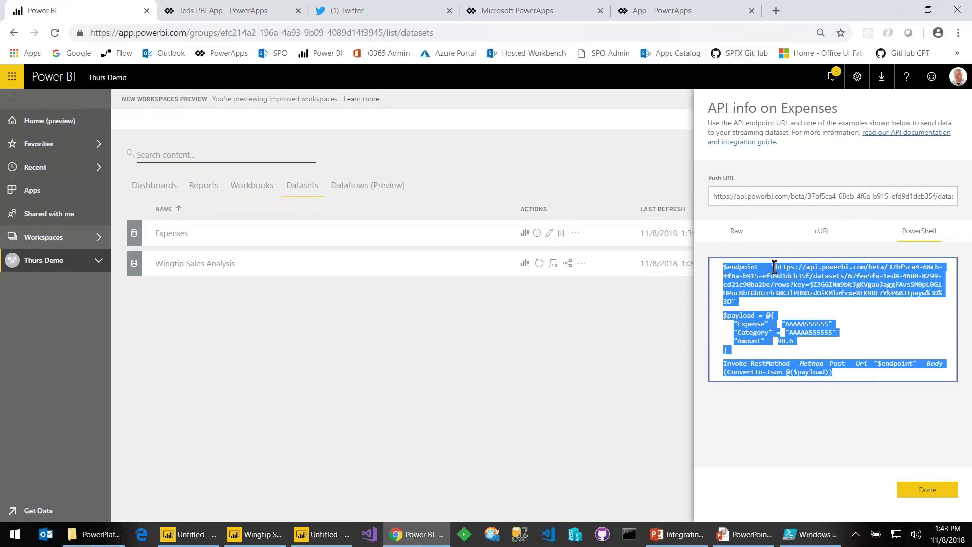
pyautogui.moveTo(824, 284); pyautogui.dragTo(830, 191)
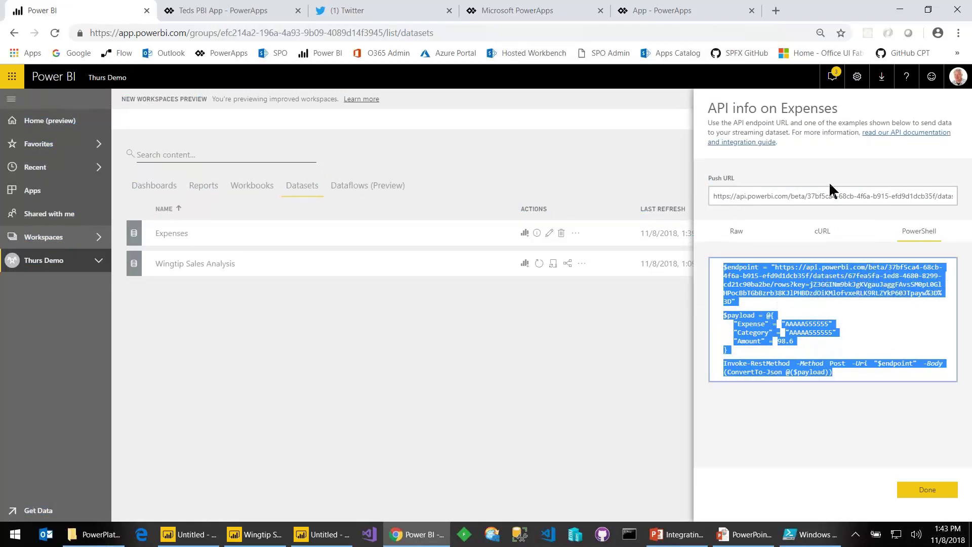
pyautogui.click(818, 198)
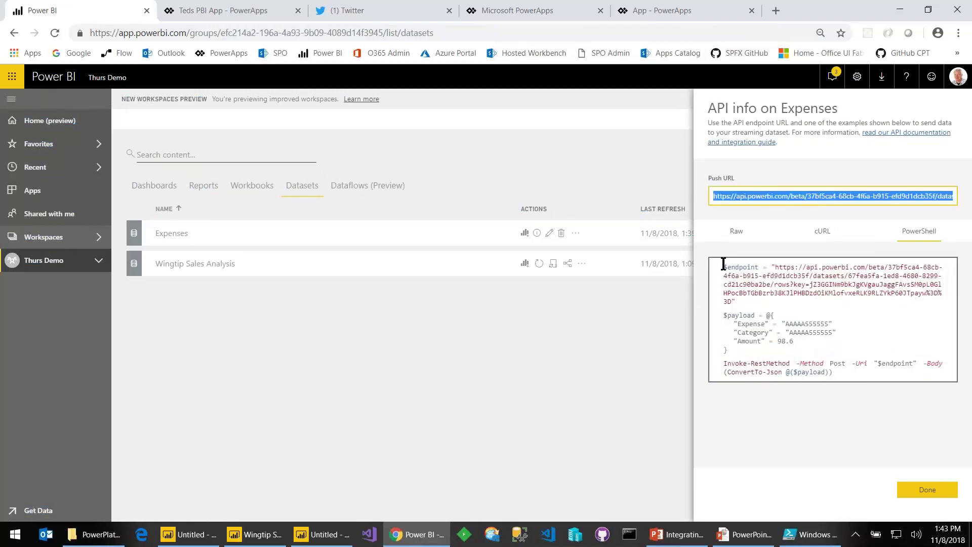
pyautogui.moveTo(723, 264); pyautogui.dragTo(833, 375)
pyautogui.rightClick(804, 292)
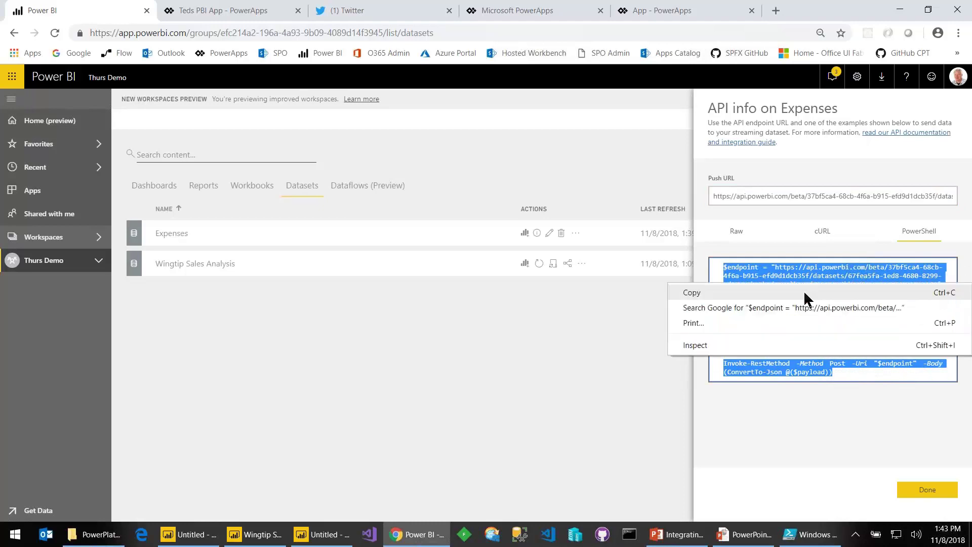
pyautogui.click(705, 291)
# Step: Switch to PowerShell ISE and replace the script's $endpoint line with the copied sample, including the push URL with its API key
pyautogui.hotkey('alt', 'Tab')
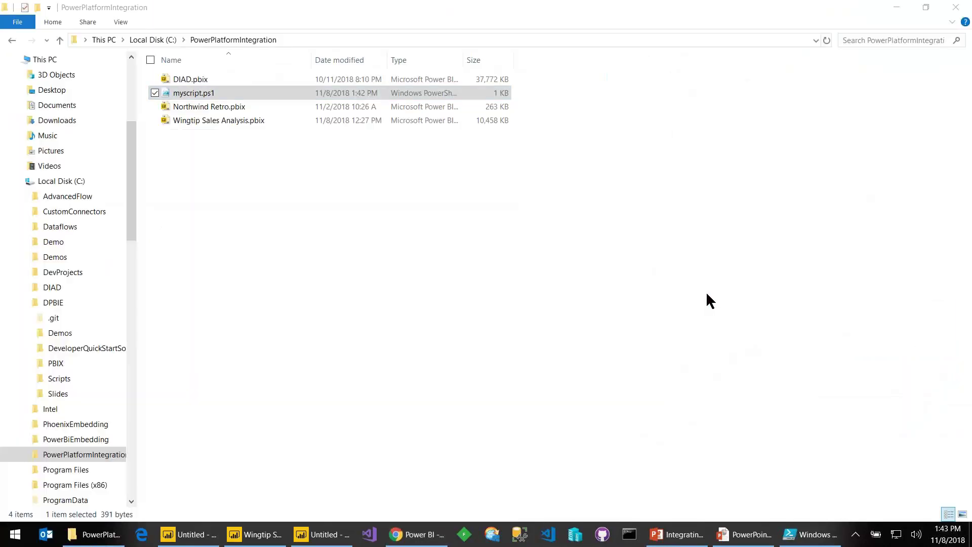
pyautogui.hotkey('alt', 'Tab')
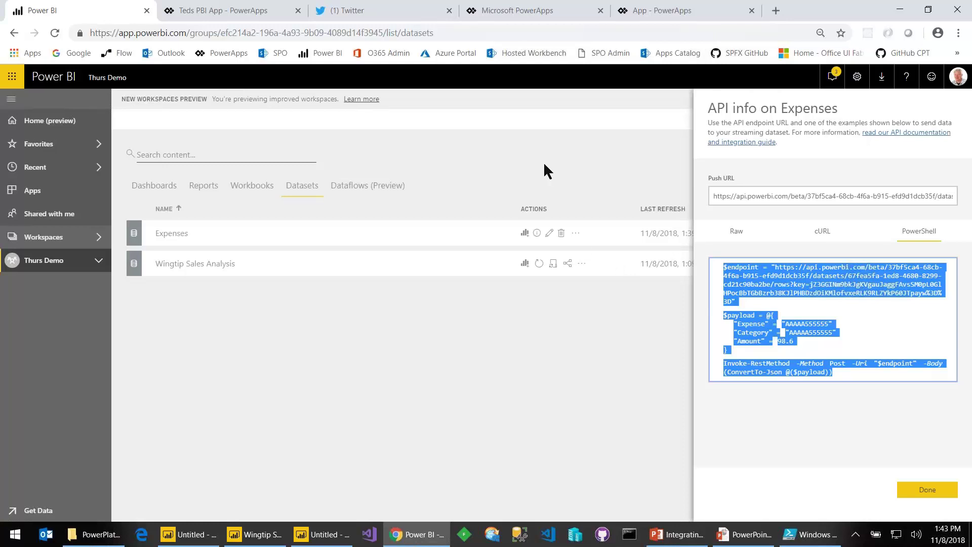
pyautogui.click(809, 534)
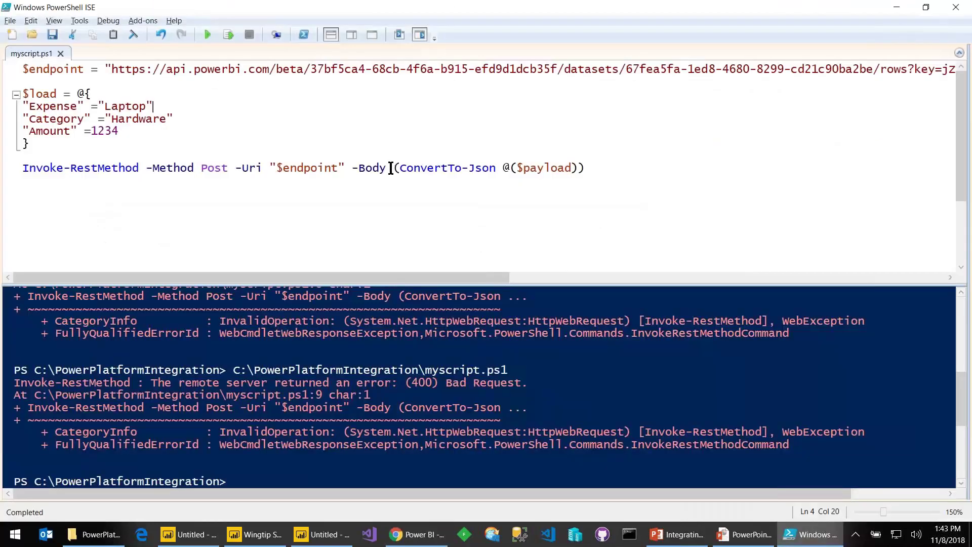
pyautogui.hotkey('ctrl', 'Home')
pyautogui.hotkey('shift', 'End')
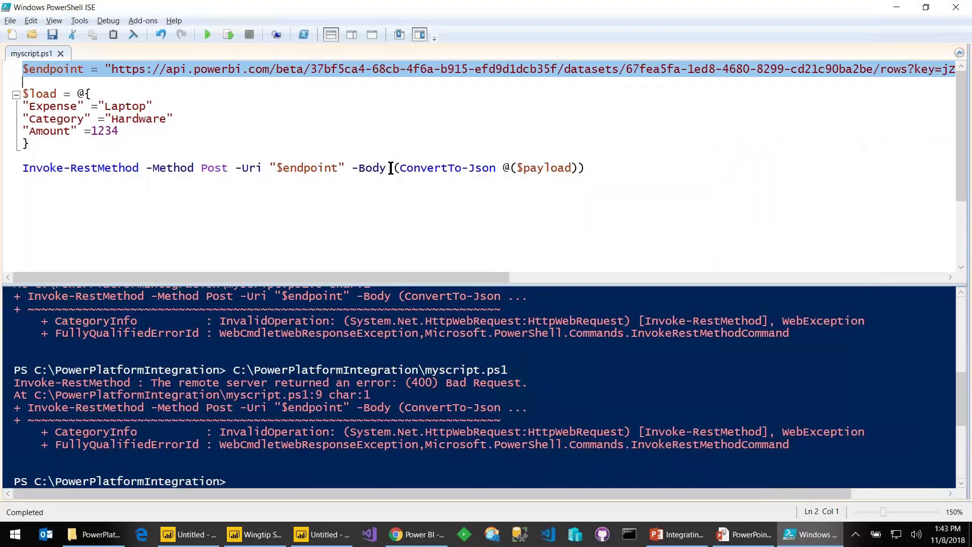
pyautogui.press('Delete')
pyautogui.hotkey('ctrl', 'v')
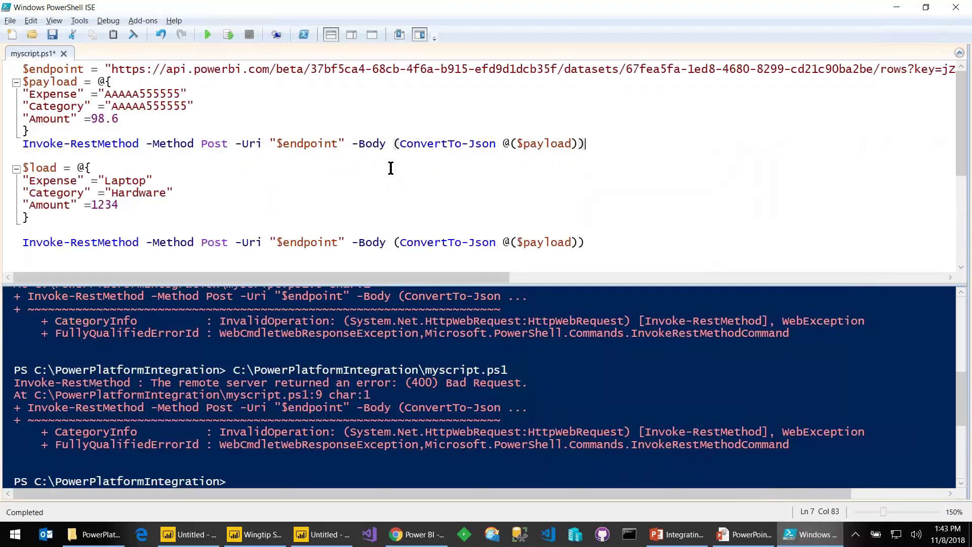
# Step: Rename the $load variable above the Laptop entry to $payload
pyautogui.press('Down')
pyautogui.press('Down')
pyautogui.press('Down')
pyautogui.press('Up')
pyautogui.hotkey('ctrl', 'Left')
pyautogui.hotkey('ctrl', 'Left')
pyautogui.hotkey('ctrl', 'Left')
pyautogui.write('pl')
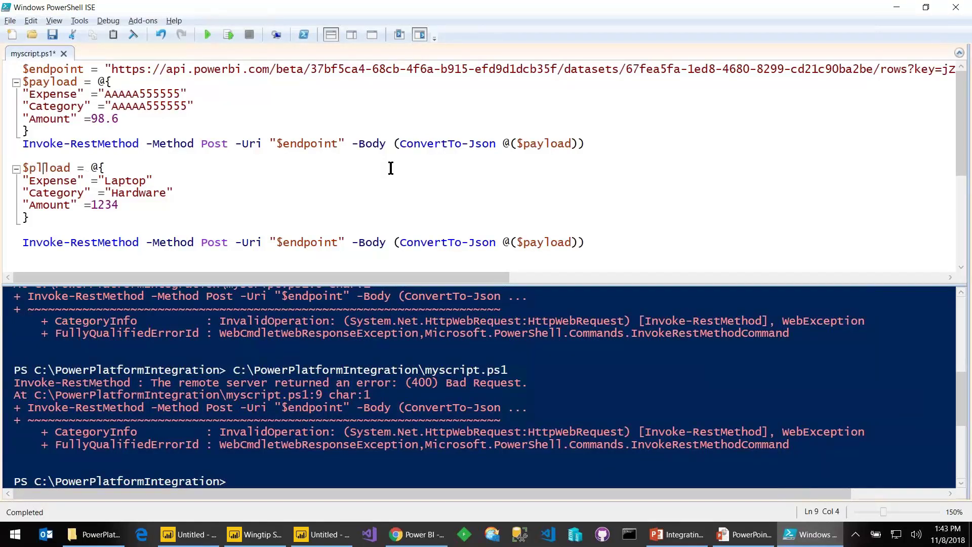
pyautogui.press('BackSpace')
pyautogui.write('ay')
# Step: Delete the pasted sample's $payload block and its Invoke-RestMethod command below the $endpoint line, and run the script
pyautogui.hotkey('ctrl', 'Home')
pyautogui.hotkey('shift', 'Down')
pyautogui.hotkey('shift', 'Down')
pyautogui.hotkey('shift', 'Down')
pyautogui.hotkey('shift', 'Down')
pyautogui.hotkey('shift', 'Down')
pyautogui.hotkey('shift', 'Down')
pyautogui.hotkey('shift', 'Down')
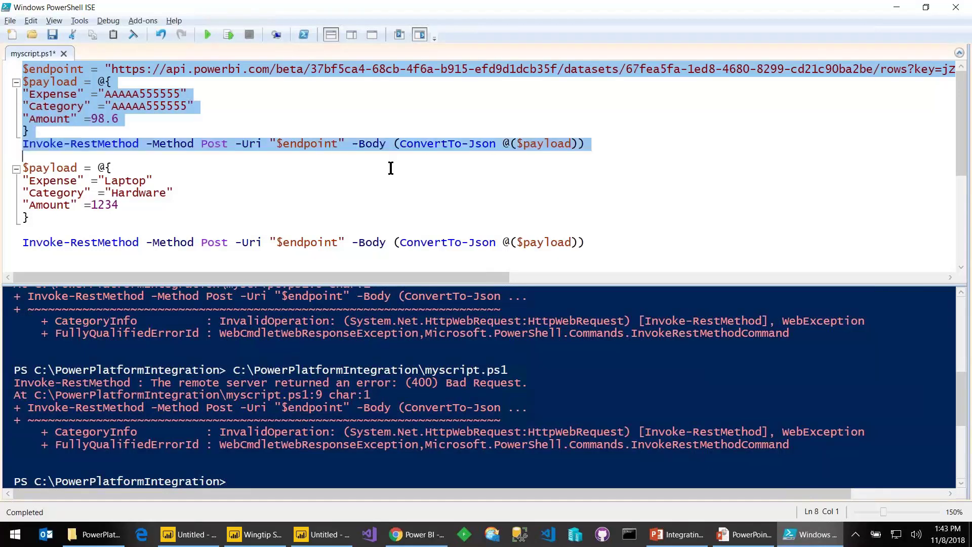
pyautogui.hotkey('shift', 'Up')
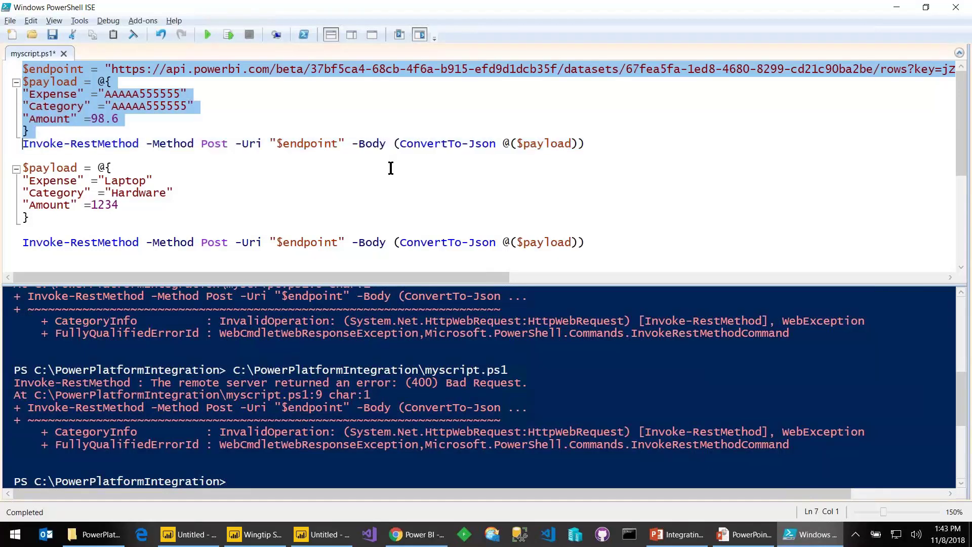
pyautogui.hotkey('ctrl', 'Home')
pyautogui.press('Down')
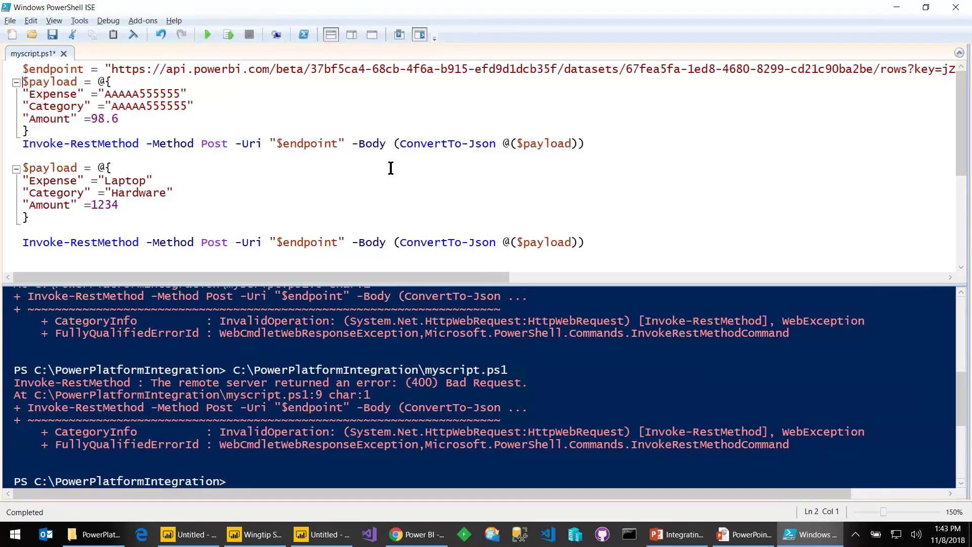
pyautogui.hotkey('shift', 'Down')
pyautogui.hotkey('shift', 'Down')
pyautogui.hotkey('shift', 'Down')
pyautogui.hotkey('shift', 'Down')
pyautogui.hotkey('shift', 'Down')
pyautogui.hotkey('shift', 'Down')
pyautogui.press('Delete')
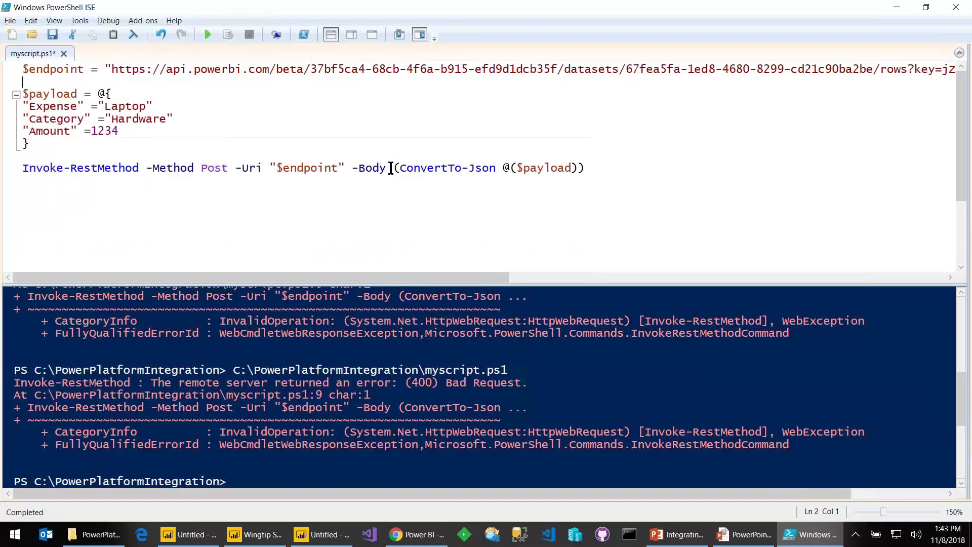
pyautogui.click(209, 35)
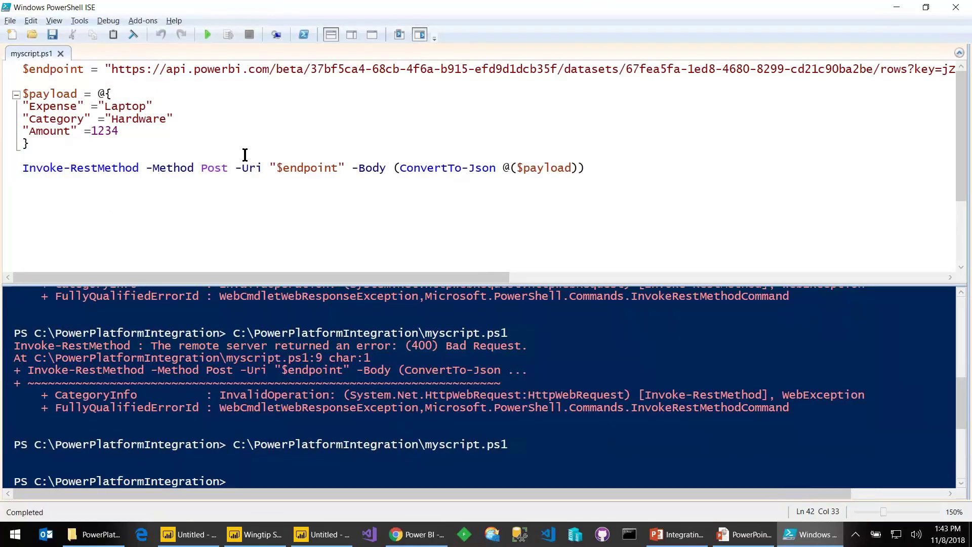
# Step: Switch to Power BI in the browser, close the Expenses API info and open the RTD report of the Thurs Demo workspace
pyautogui.hotkey('alt', 'Tab')
pyautogui.click(360, 235)
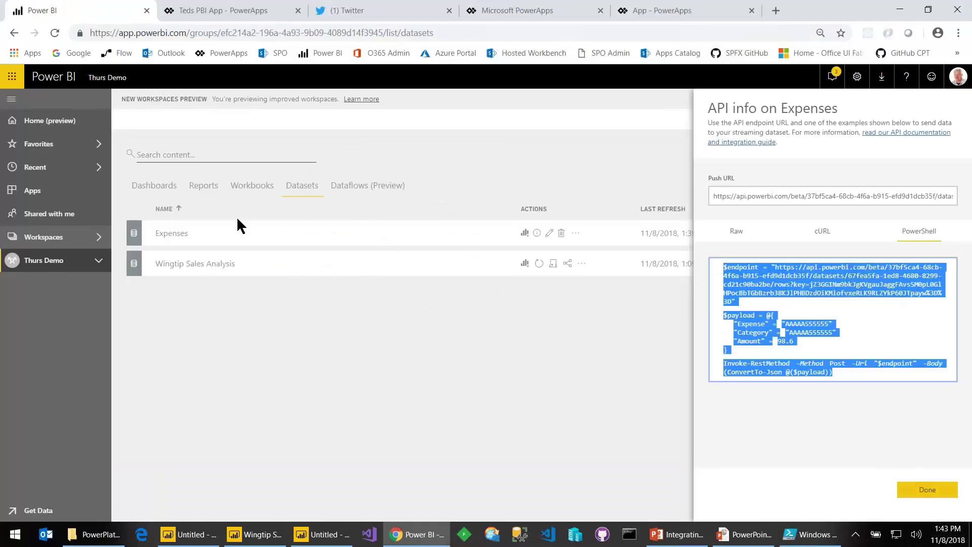
pyautogui.click(210, 185)
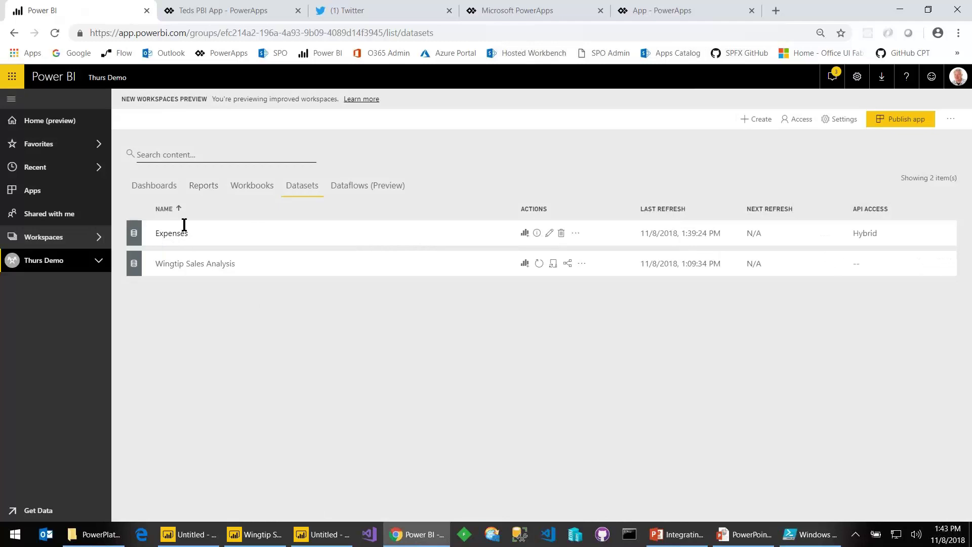
pyautogui.click(100, 267)
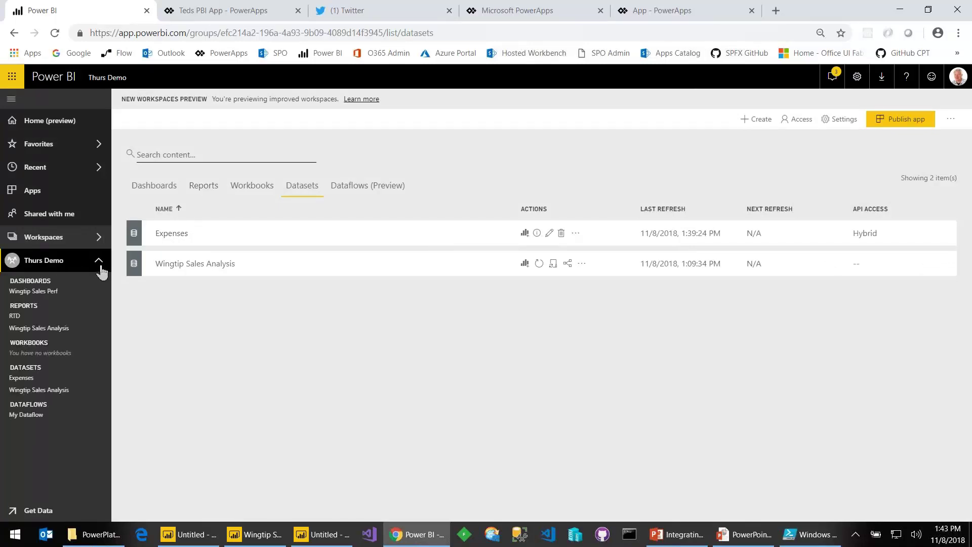
pyautogui.click(15, 316)
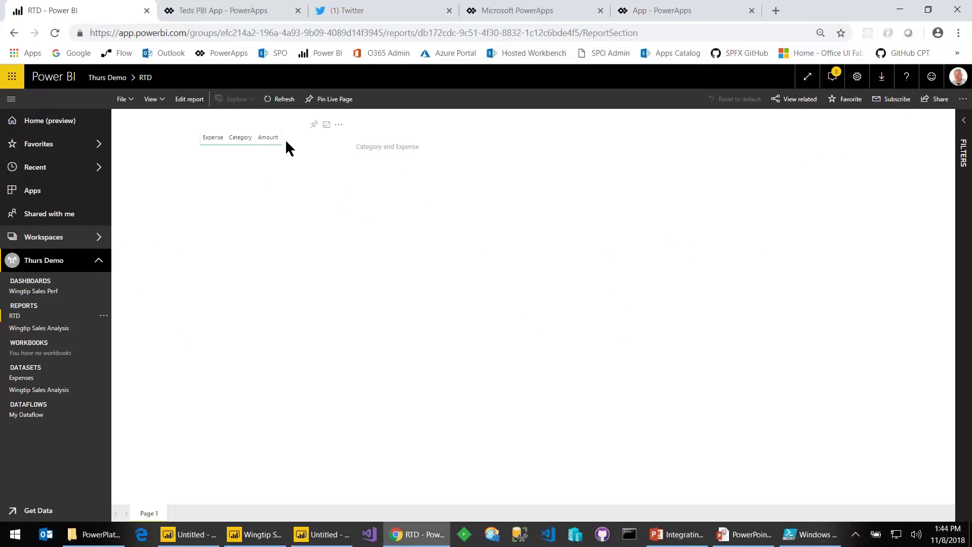
# Step: Refresh the RTD report and, in edit mode, move the pie chart's Expense field from Details to Values
pyautogui.click(280, 101)
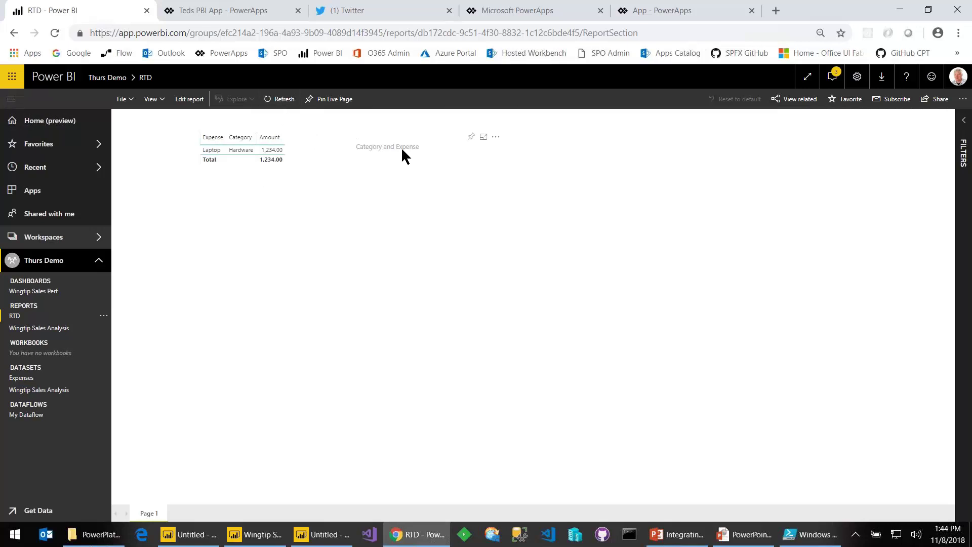
pyautogui.click(193, 99)
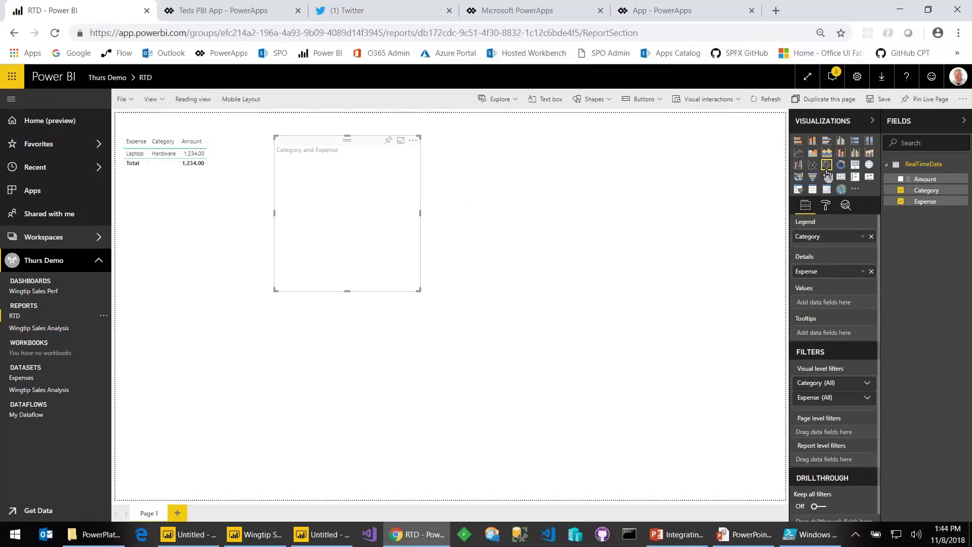
pyautogui.moveTo(833, 273); pyautogui.dragTo(828, 308)
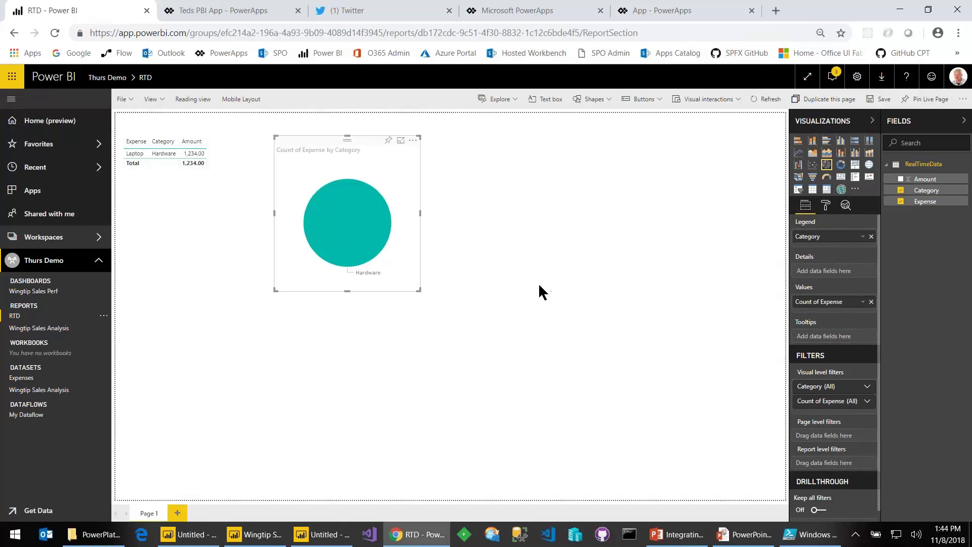
# Step: Switch to PowerShell ISE and set the payload's Expense to Beer, Category to TE and Amount to 123
pyautogui.hotkey('alt', 'Tab')
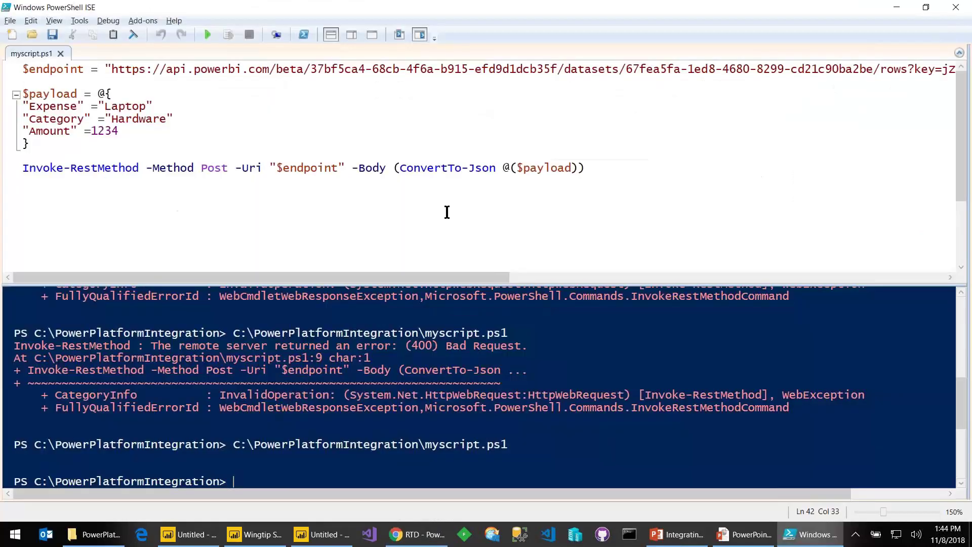
pyautogui.doubleClick(142, 106)
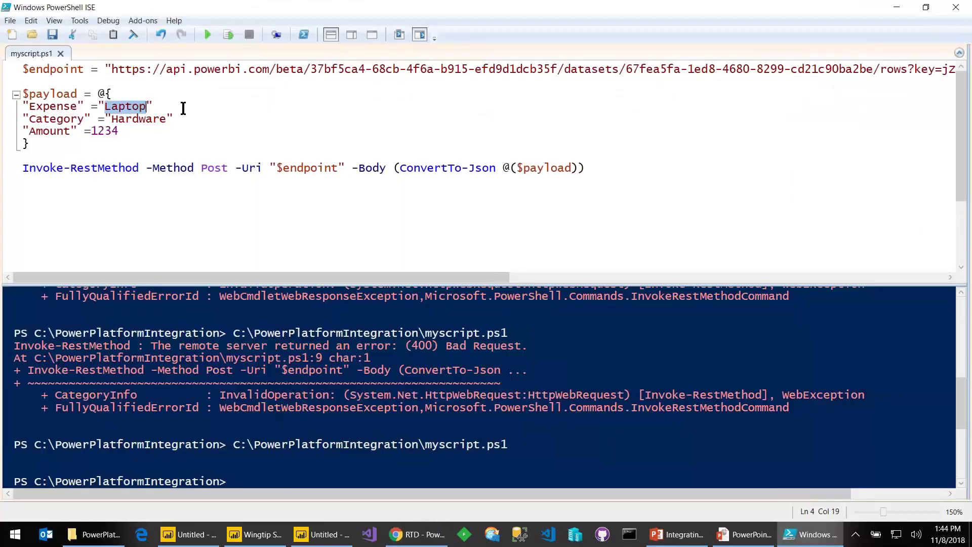
pyautogui.write('Beer')
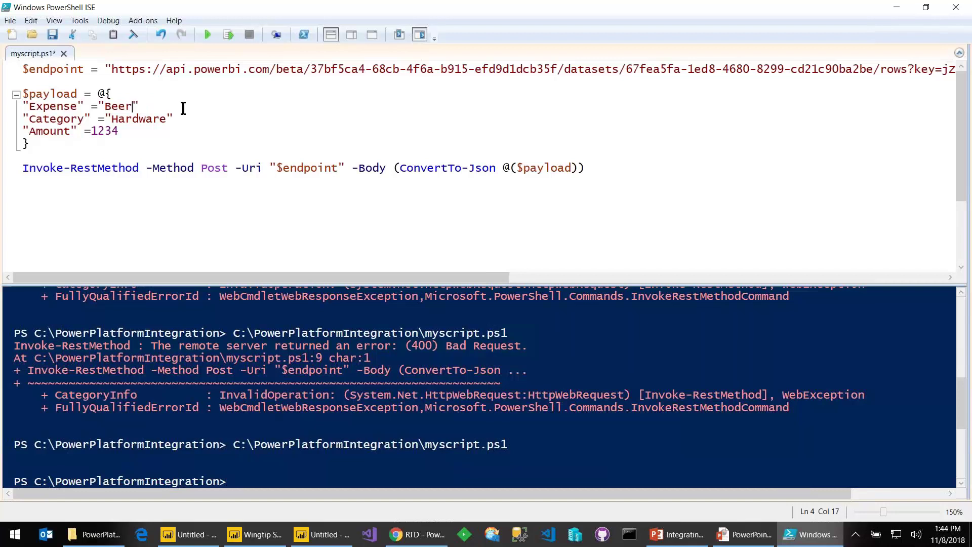
pyautogui.hotkey('ctrl', 'shift', 'Right')
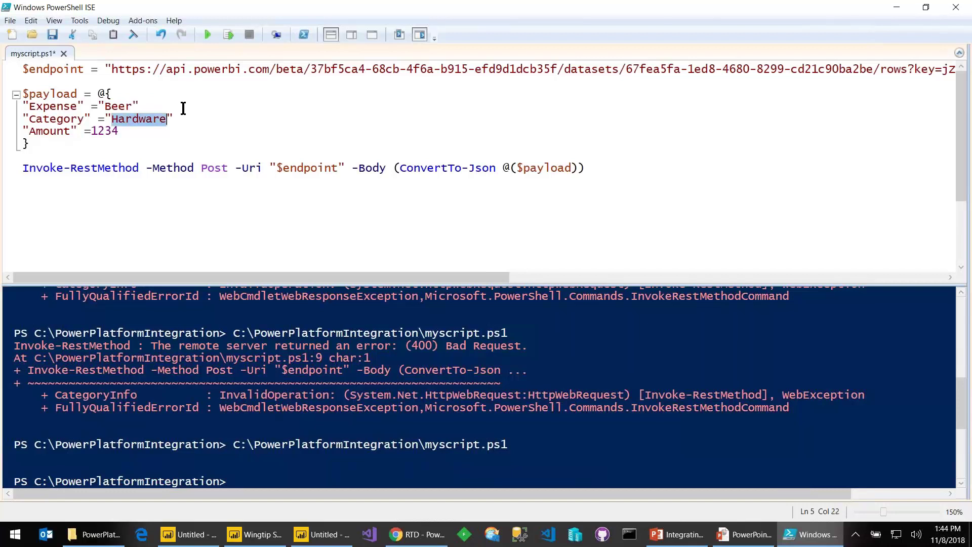
pyautogui.write('TE')
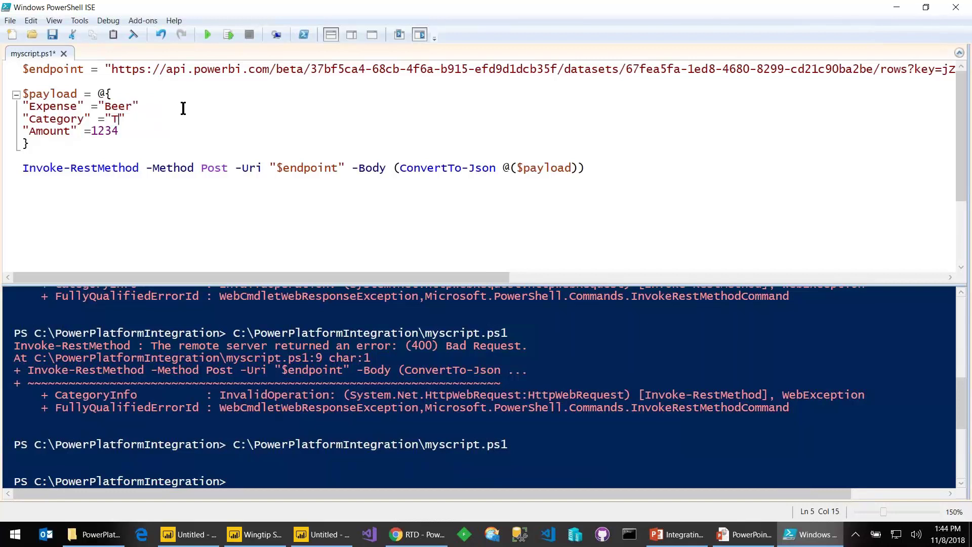
pyautogui.press('Down')
pyautogui.press('BackSpace')
# Step: Run the edited script and refresh the RTD report in the browser
pyautogui.click(208, 33)
pyautogui.hotkey('alt', 'Tab')
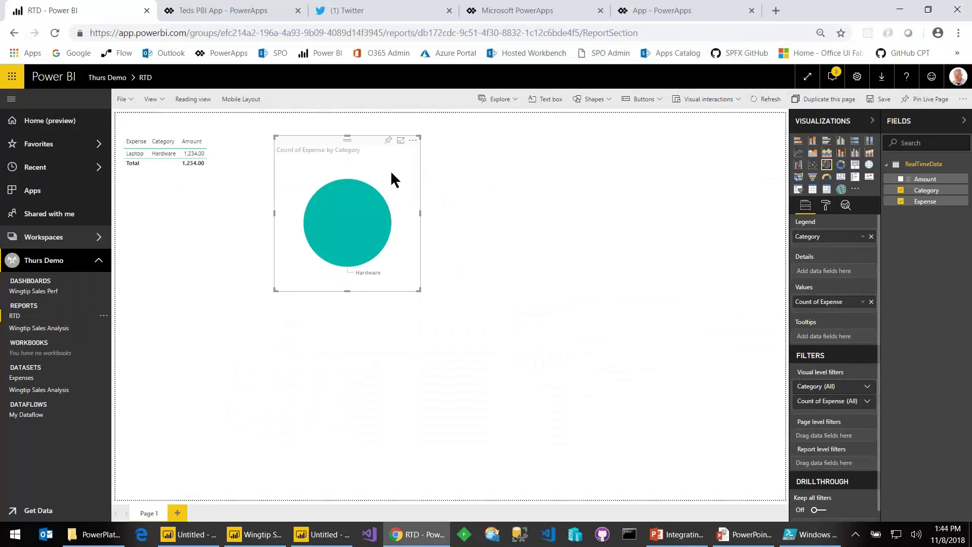
pyautogui.click(759, 101)
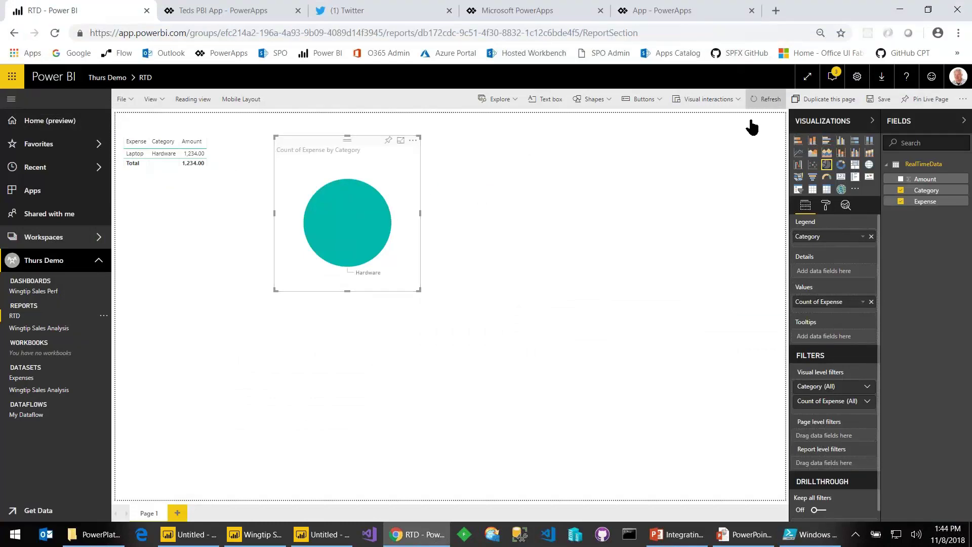
# Step: Pin the report's expense table to a new dashboard named RTD
pyautogui.click(234, 128)
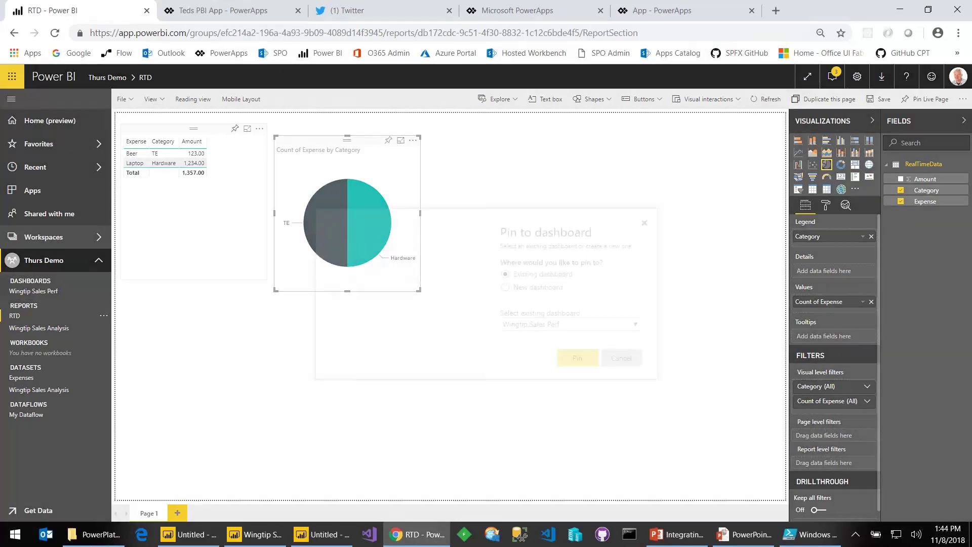
pyautogui.click(519, 287)
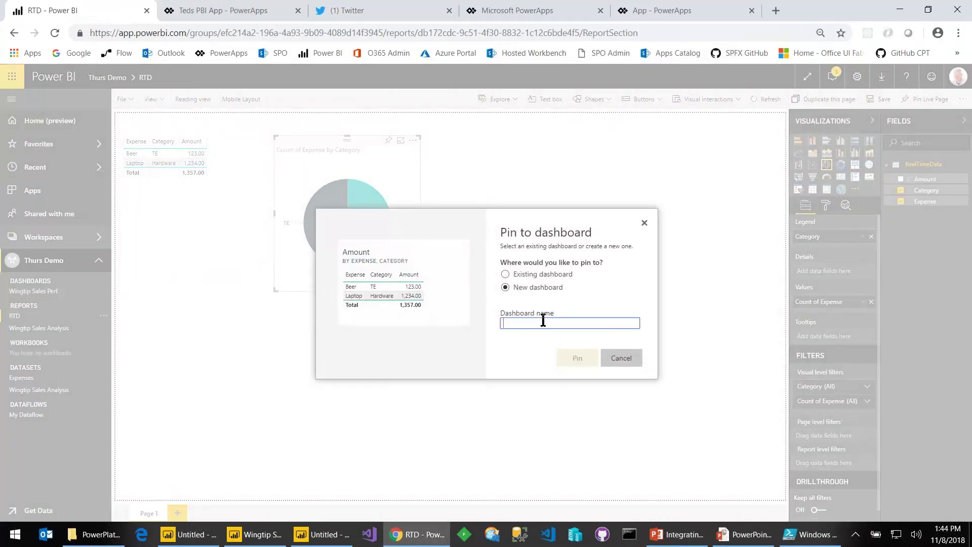
pyautogui.write('RT')
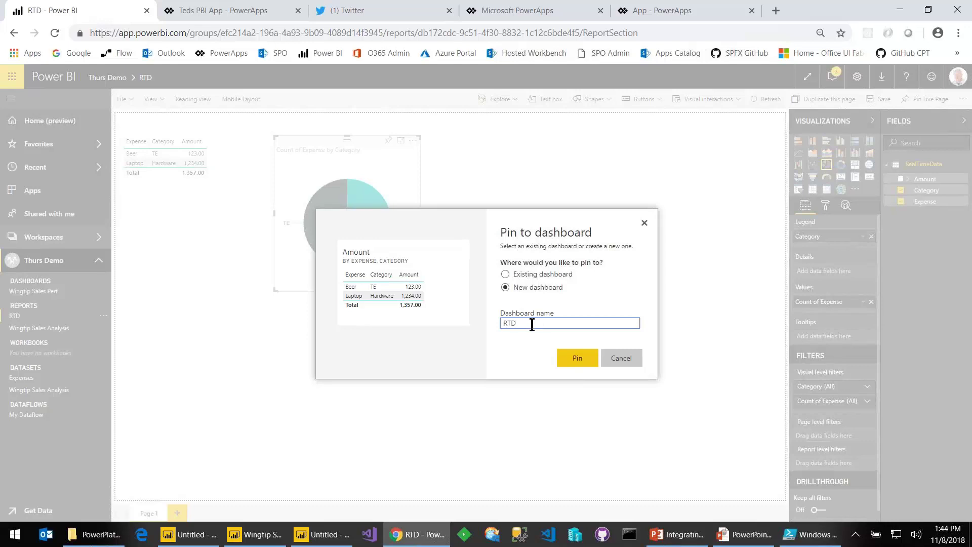
pyautogui.write('D')
pyautogui.click(589, 351)
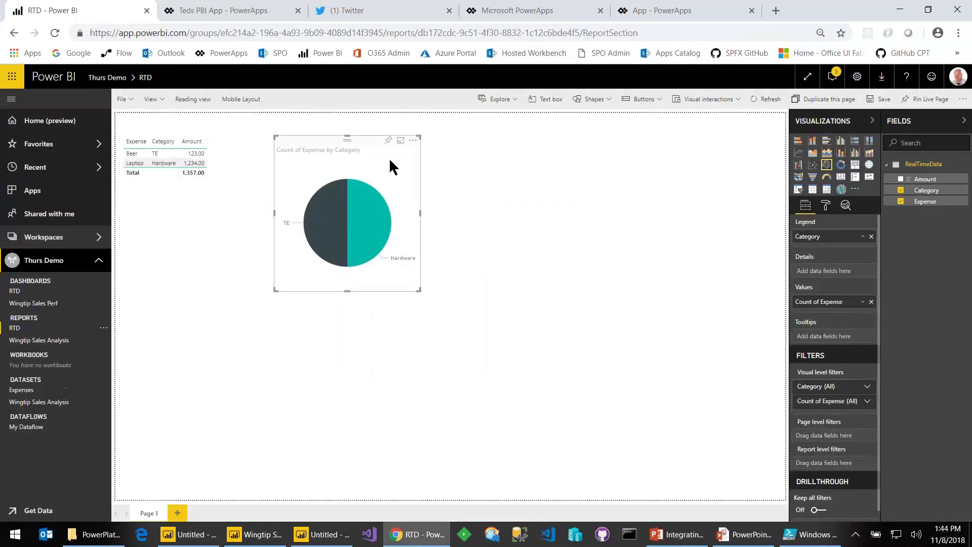
# Step: Pin the Count of Expense pie chart to the existing RTD dashboard and go to that dashboard, saving the report changes
pyautogui.click(388, 141)
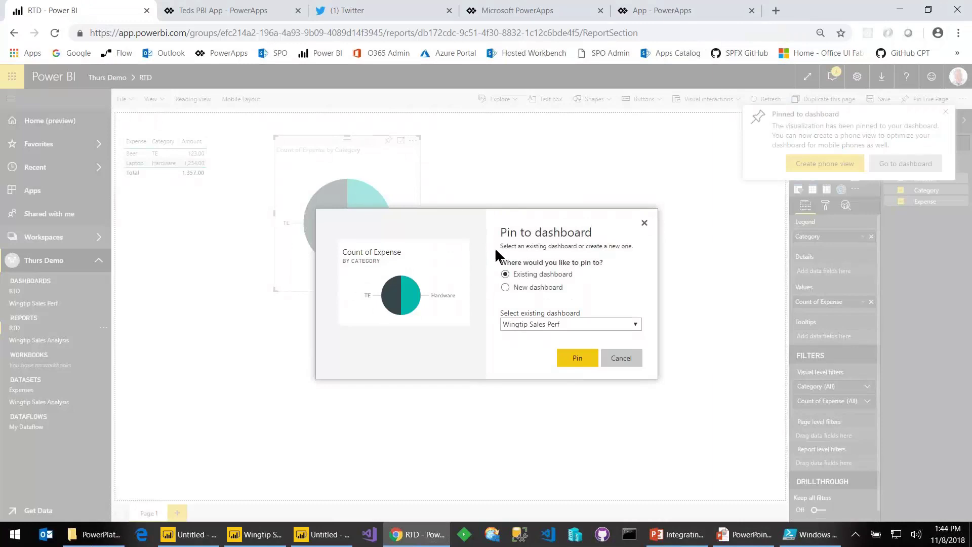
pyautogui.click(528, 289)
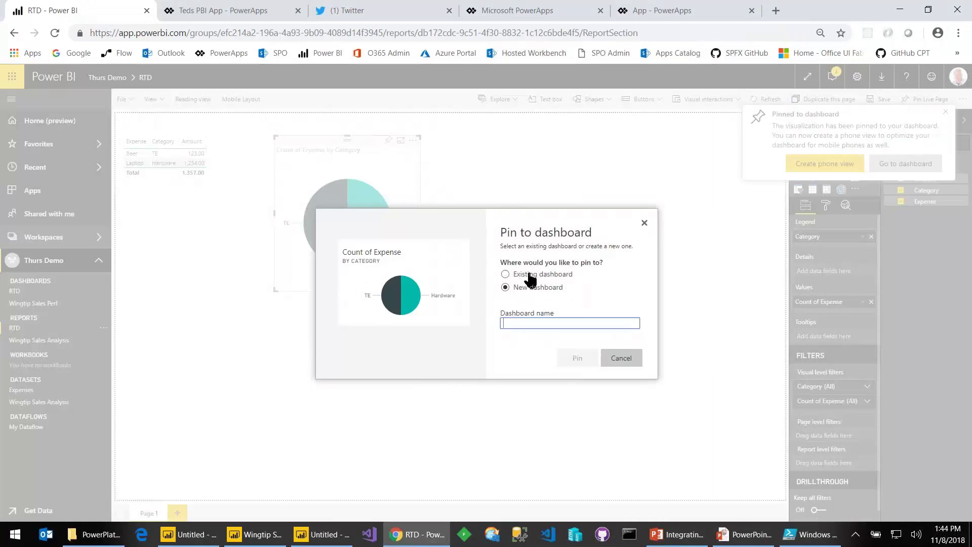
pyautogui.click(527, 276)
pyautogui.click(541, 323)
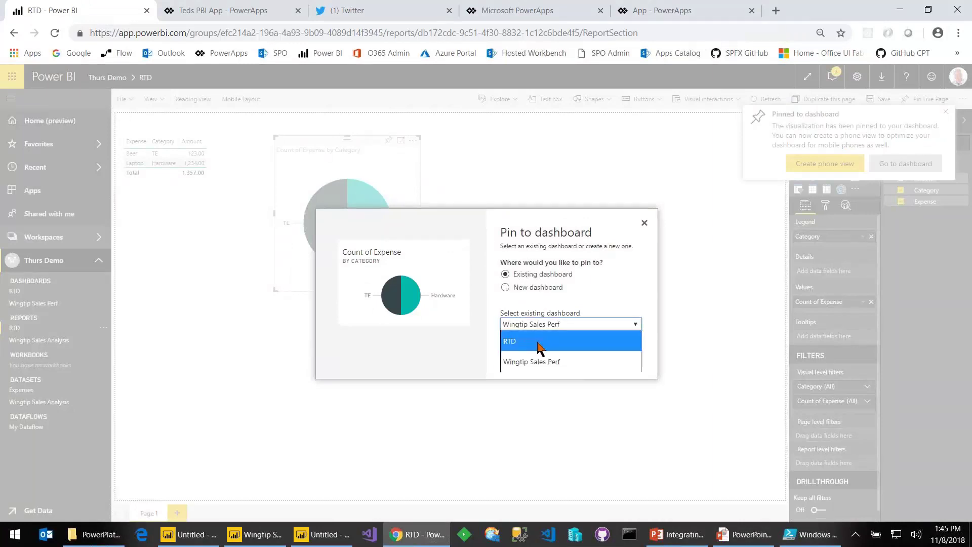
pyautogui.click(557, 340)
pyautogui.click(576, 359)
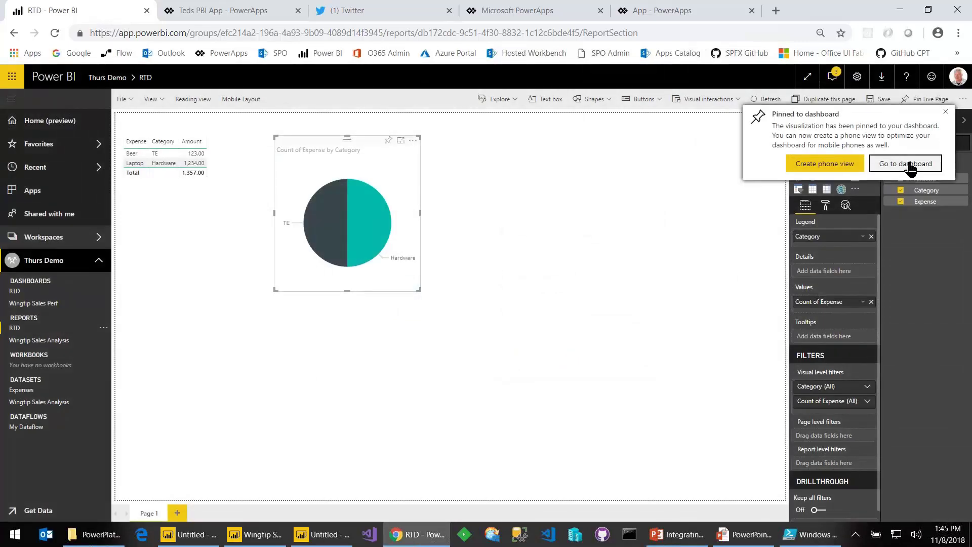
pyautogui.click(909, 164)
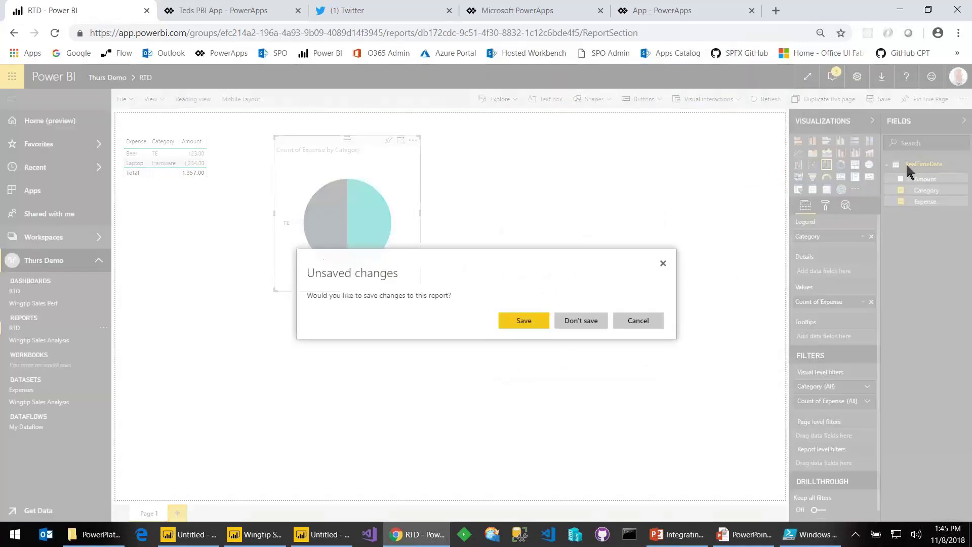
pyautogui.click(524, 324)
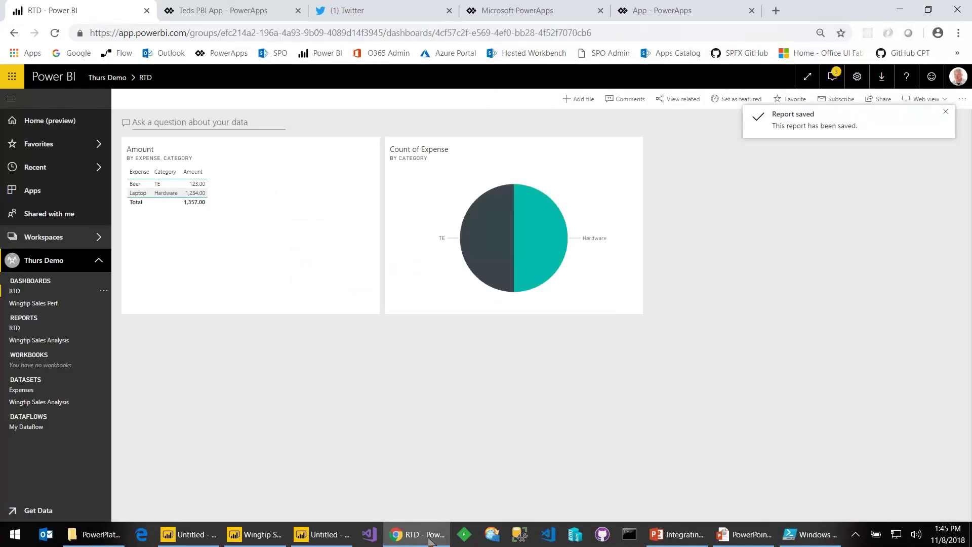
# Step: Switch to PowerShell ISE and move its window aside so the RTD dashboard tiles can be watched beside the script
pyautogui.click(797, 537)
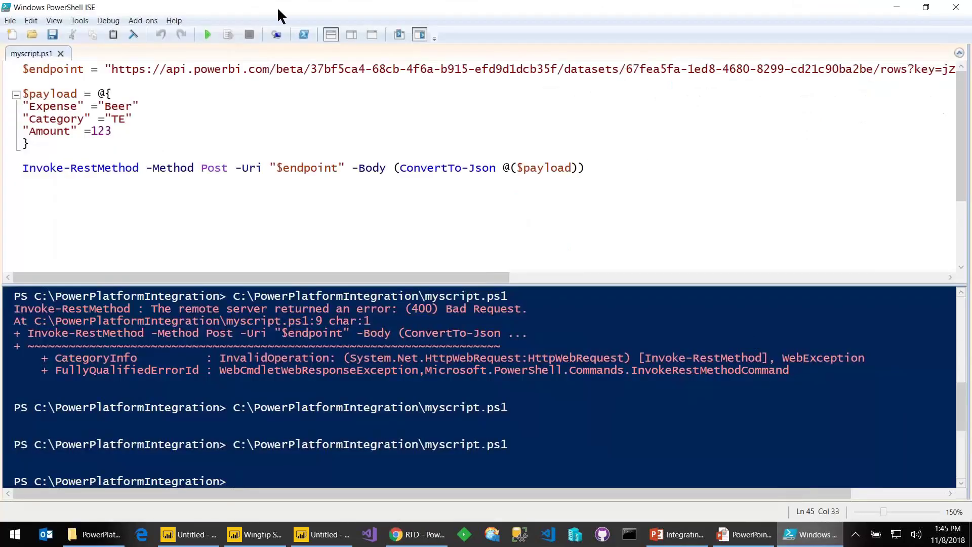
pyautogui.moveTo(261, 8); pyautogui.dragTo(879, 144)
pyautogui.click(737, 269)
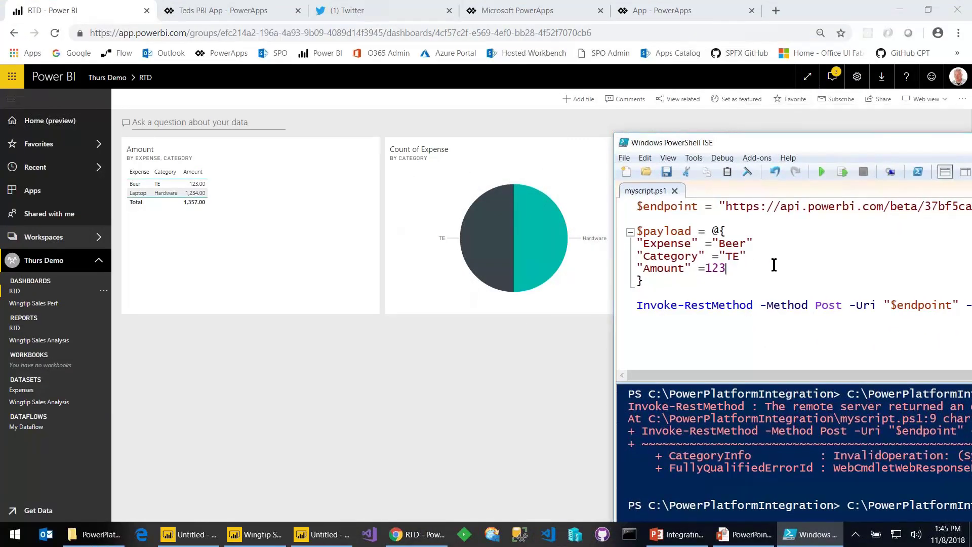
# Step: Set the payload's Expense to More Beer and run the script twice
pyautogui.write('r')
pyautogui.click(747, 244)
pyautogui.write('More')
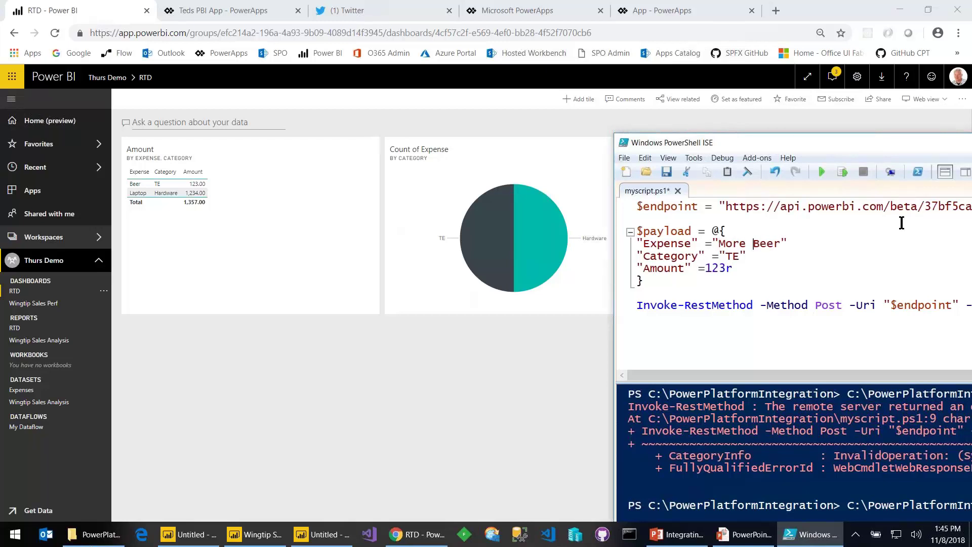
pyautogui.click(822, 172)
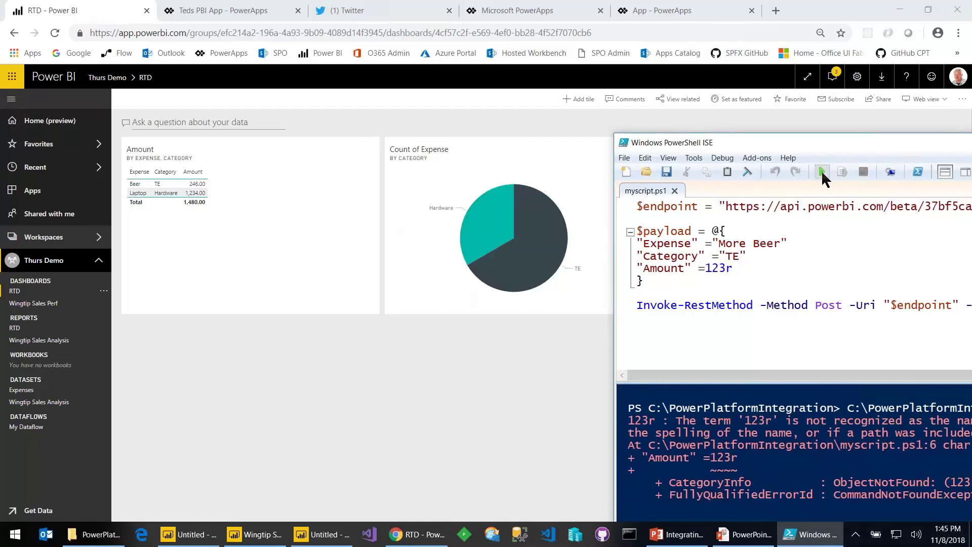
pyautogui.click(821, 171)
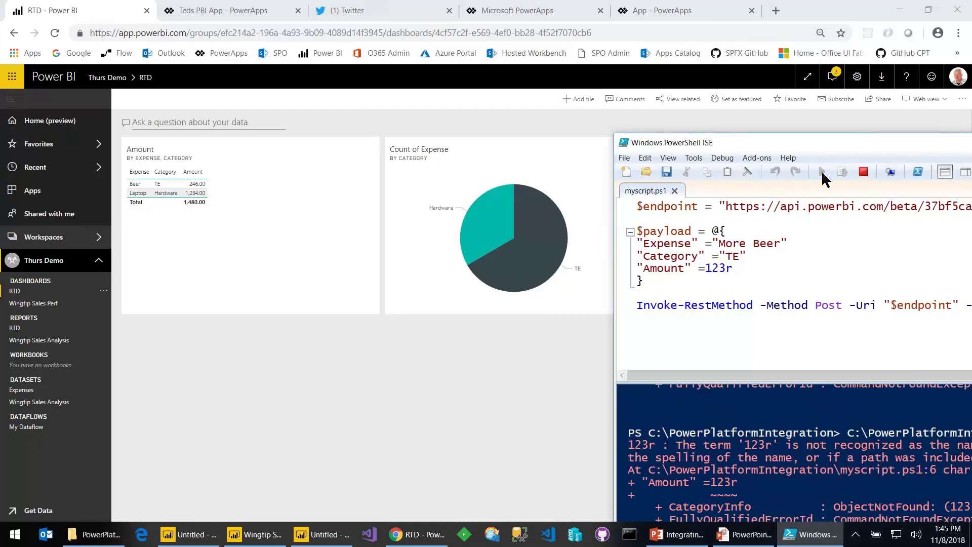
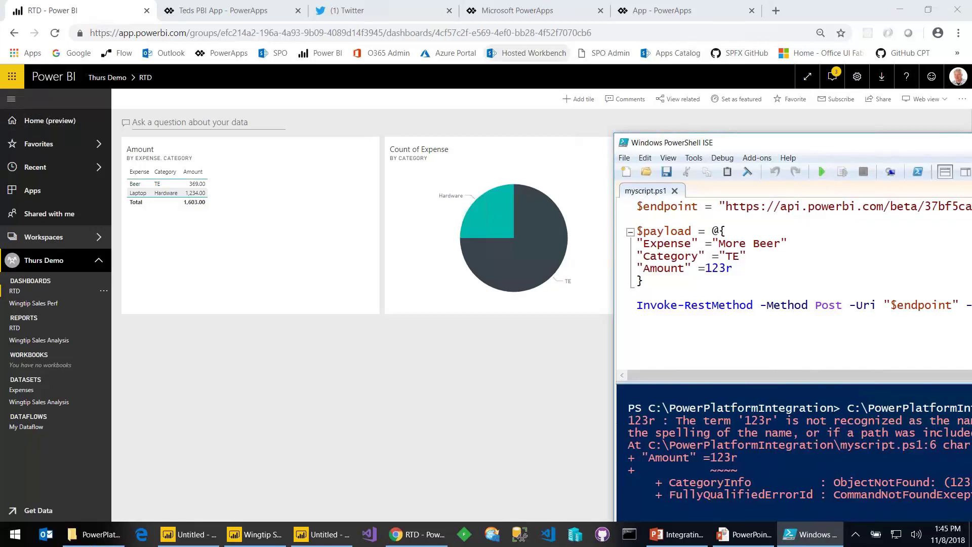
pyautogui.click(349, 10)
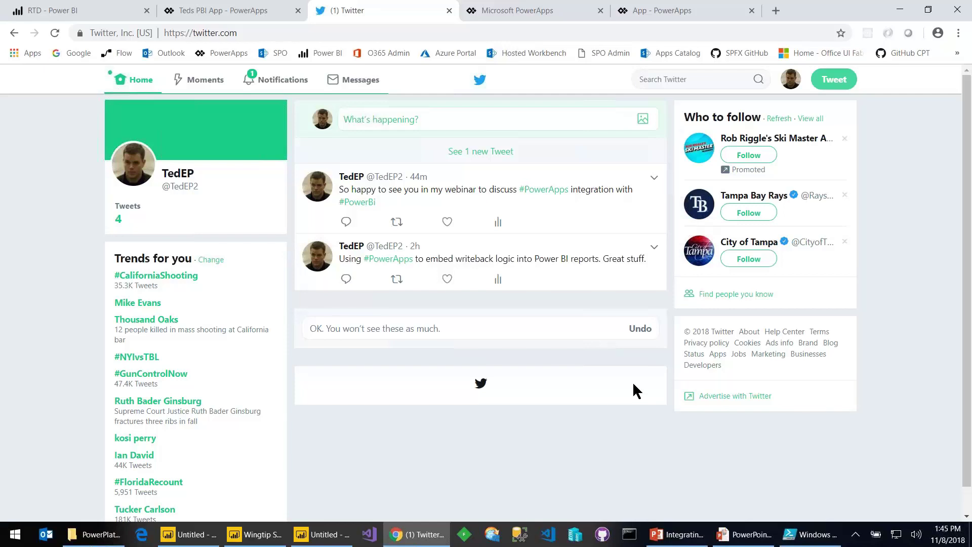
pyautogui.click(546, 12)
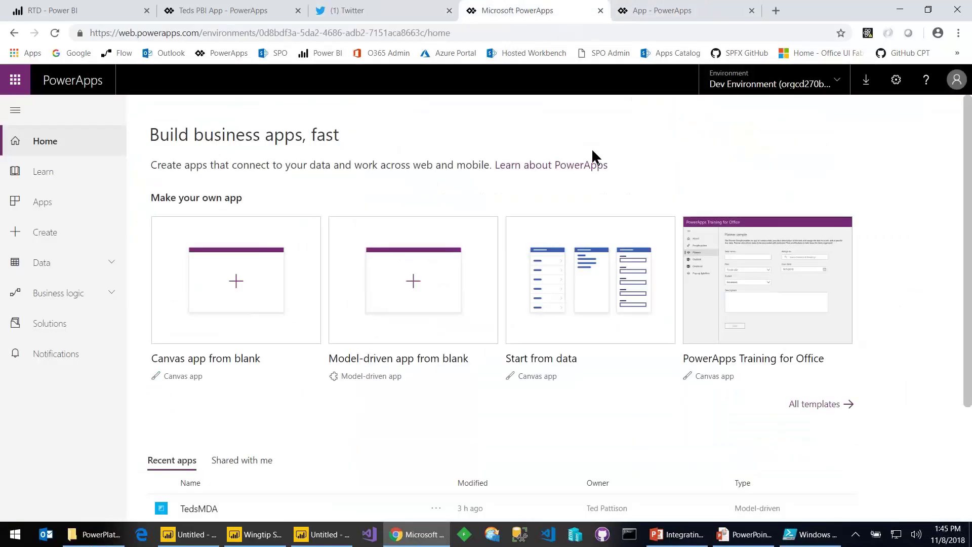
pyautogui.click(266, 15)
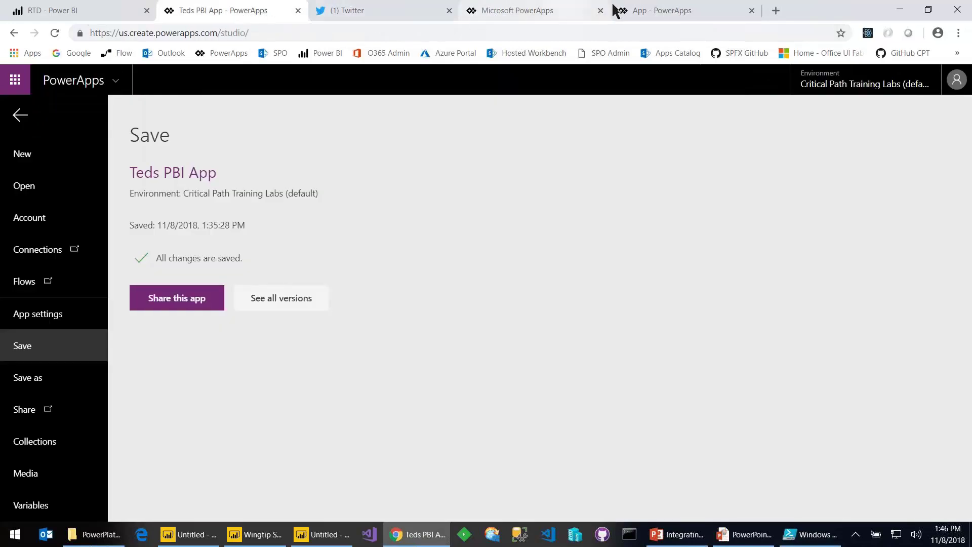
pyautogui.click(521, 14)
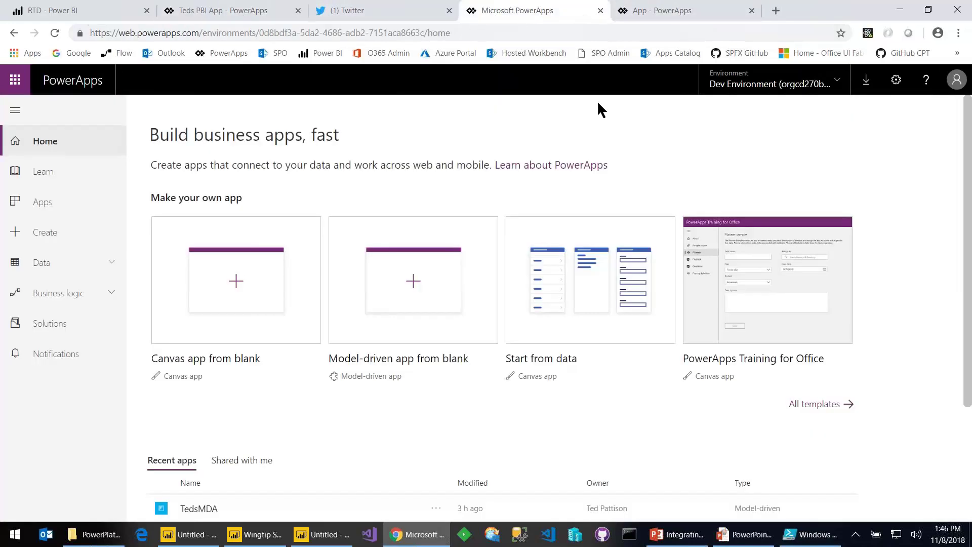
pyautogui.click(669, 16)
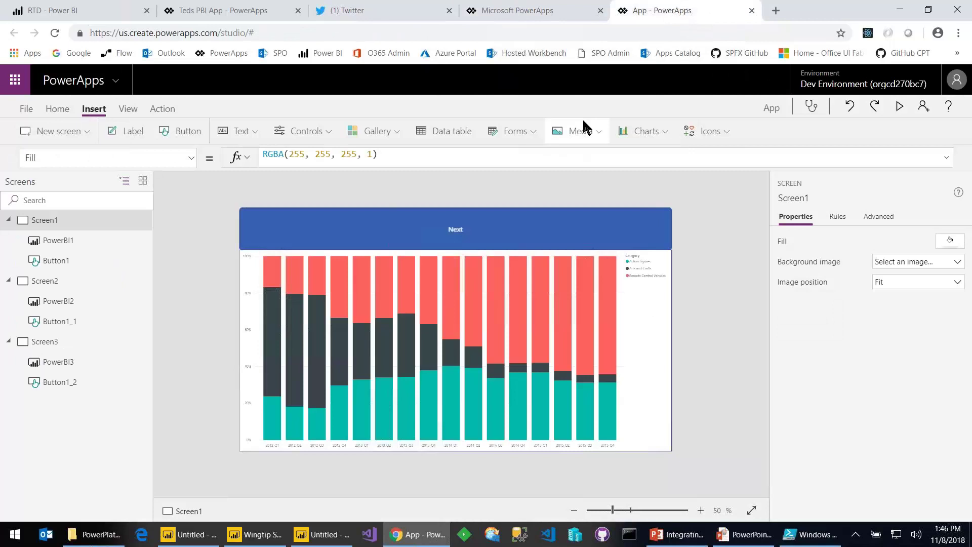
# Step: Return to Power BI and start a new streaming dataset with API as its source in the Thurs Demo workspace
pyautogui.click(59, 11)
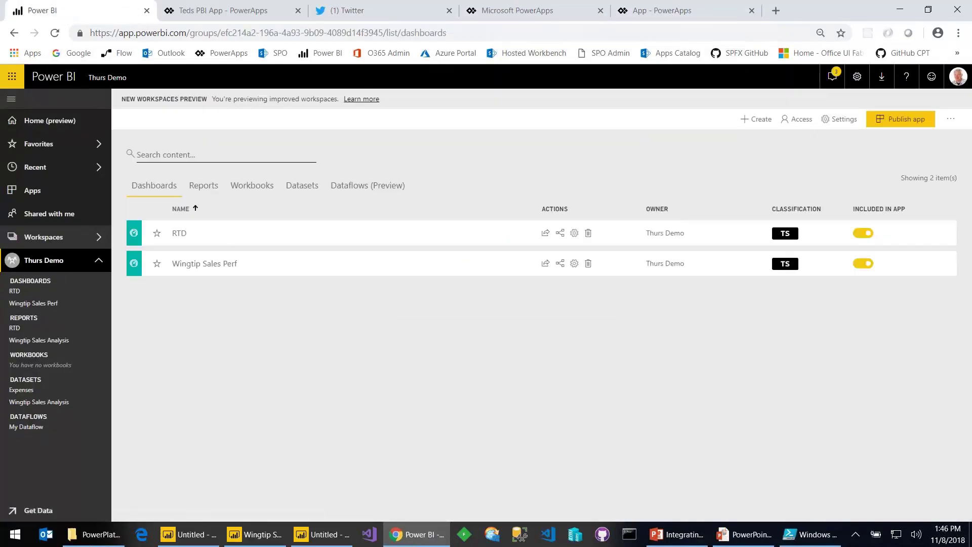
pyautogui.click(760, 120)
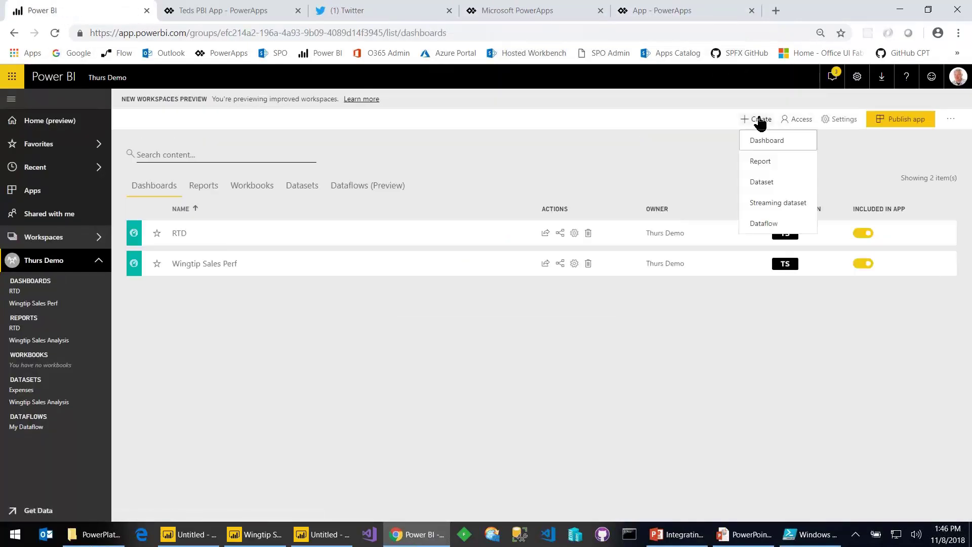
pyautogui.click(778, 203)
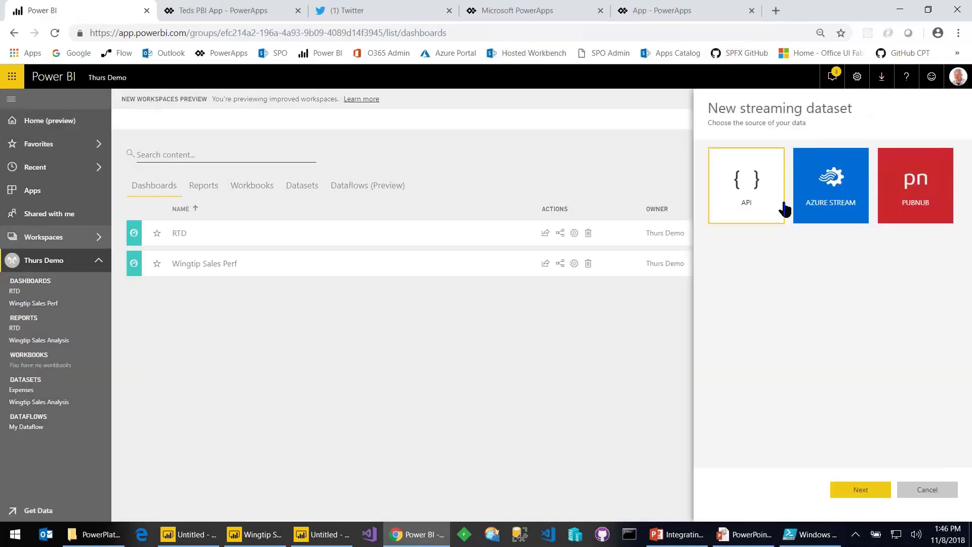
pyautogui.click(860, 491)
# Step: Name the new streaming dataset Twitter Data
pyautogui.click(734, 201)
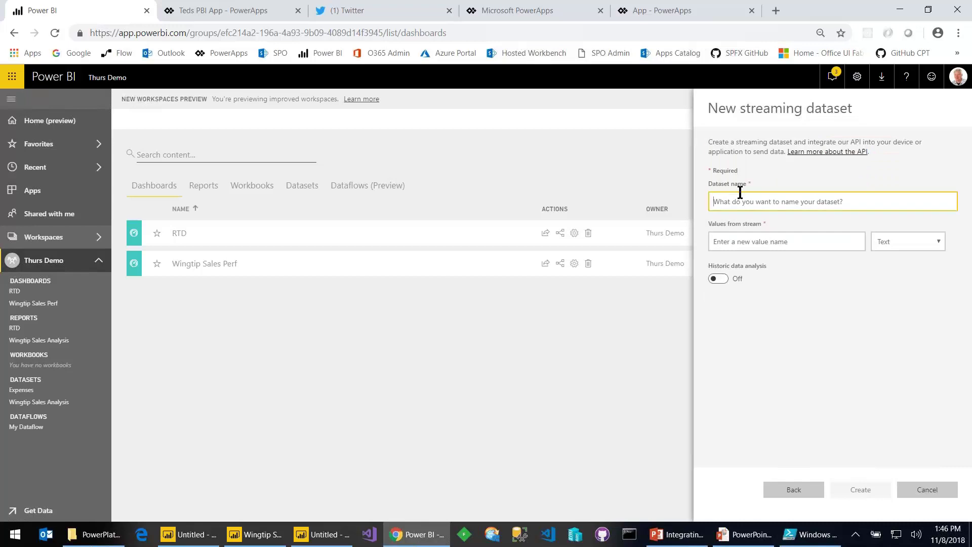
pyautogui.write('Twitter')
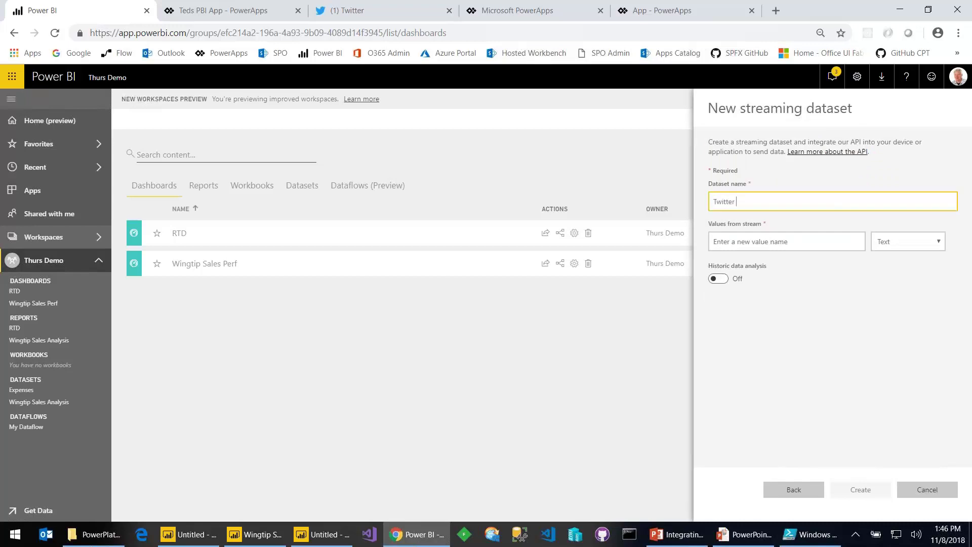
pyautogui.write(' Monitor')
pyautogui.hotkey('ctrl', 'shift', 'Left')
pyautogui.write('Data')
# Step: Add the stream values TweetText and TweetedBy to the dataset as Text
pyautogui.click(807, 242)
pyautogui.write('TweetT')
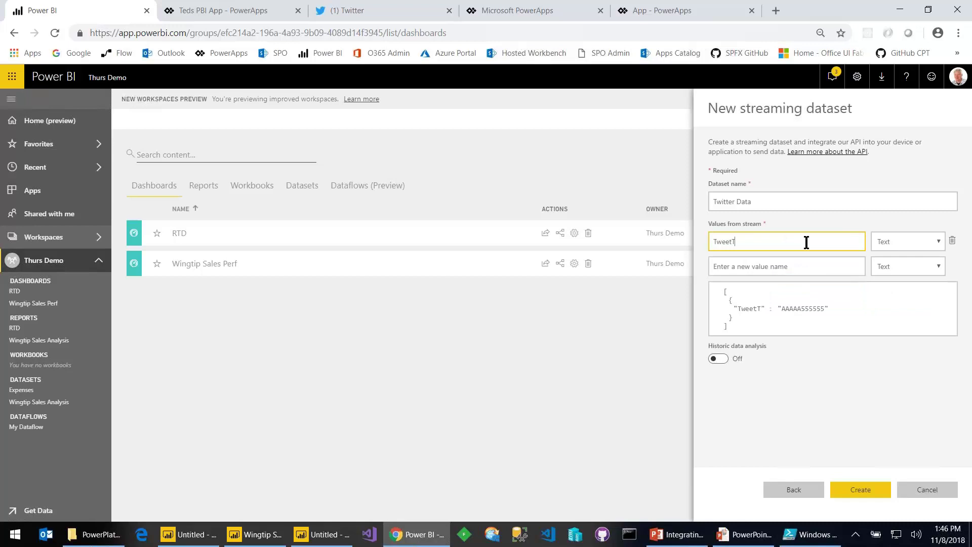
pyautogui.write('ext')
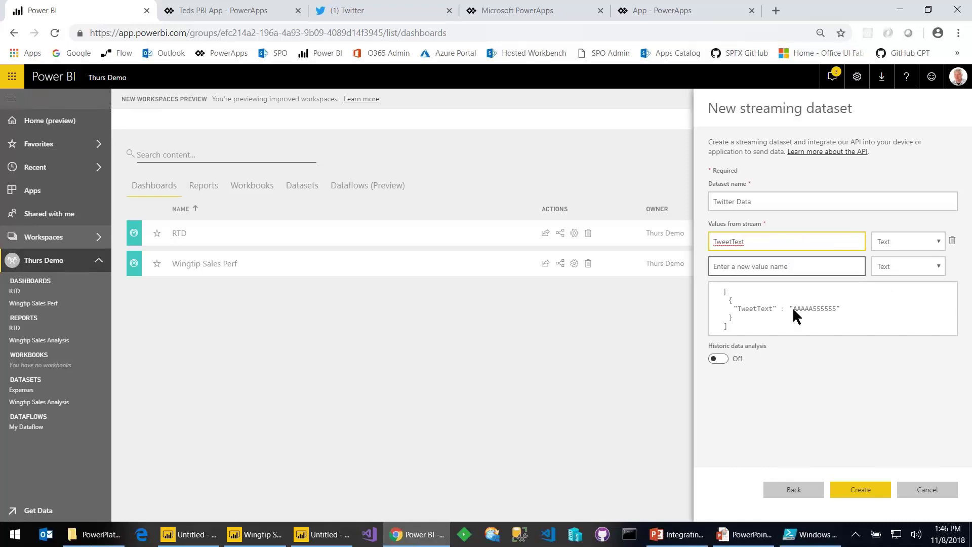
pyautogui.press('Tab')
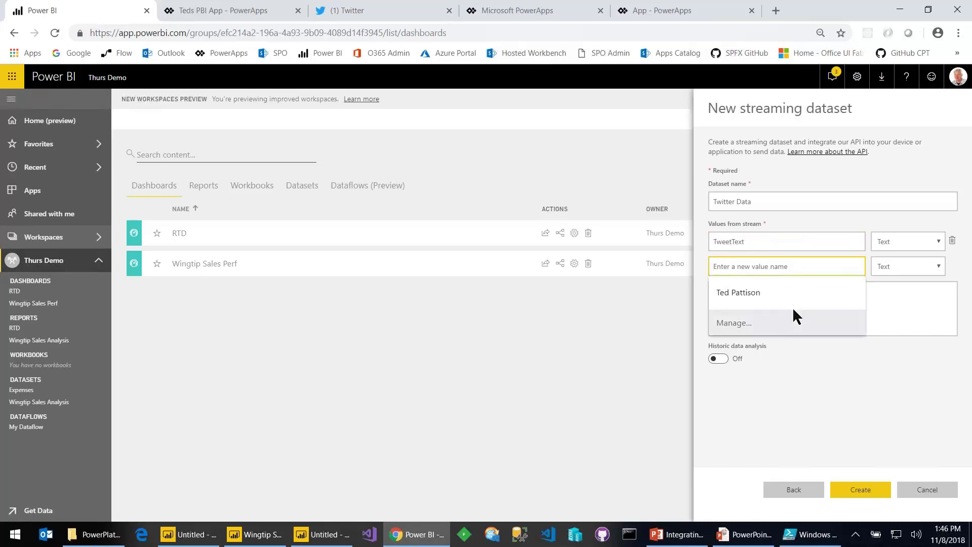
pyautogui.write('TweetedBy')
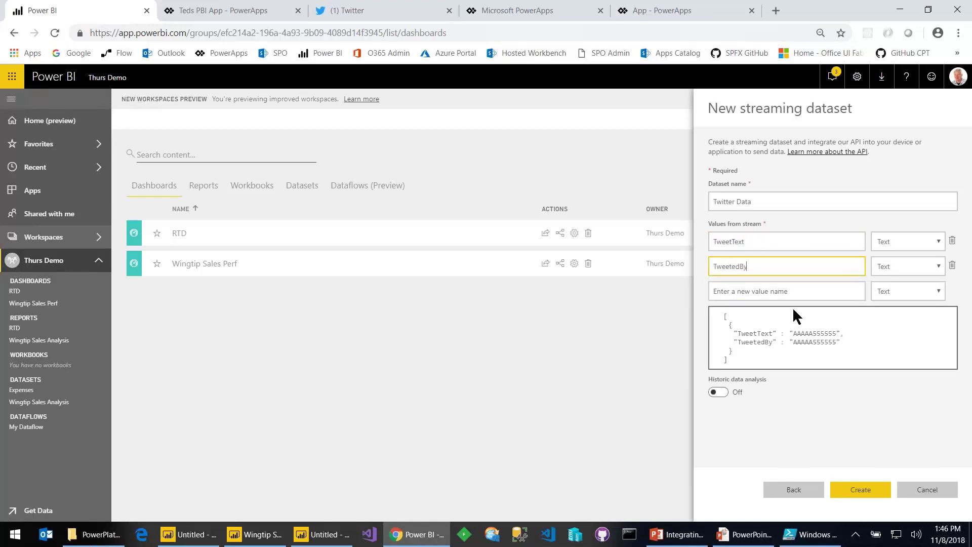
# Step: Add a third stream value named RetweetCount and set its data type to Number
pyautogui.click(797, 292)
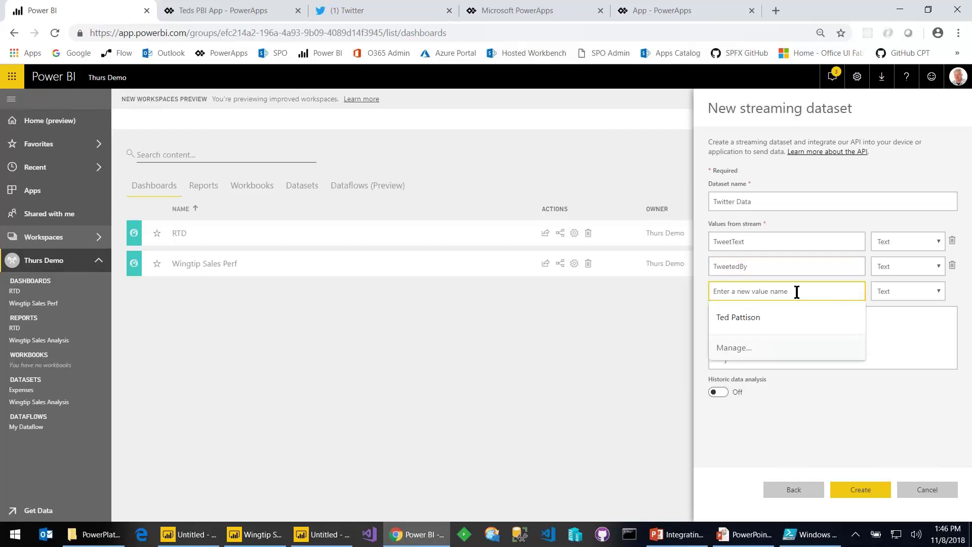
pyautogui.write('Ret')
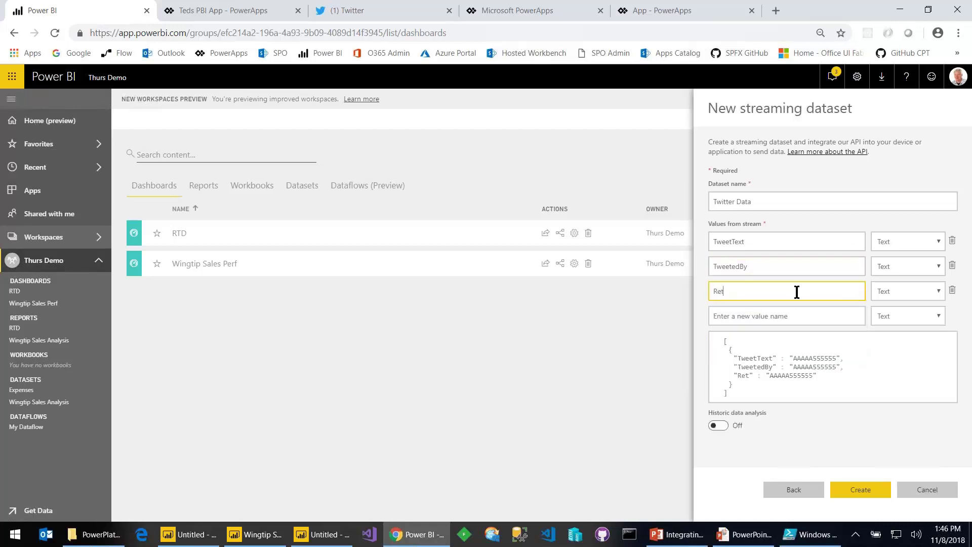
pyautogui.write('weetCount')
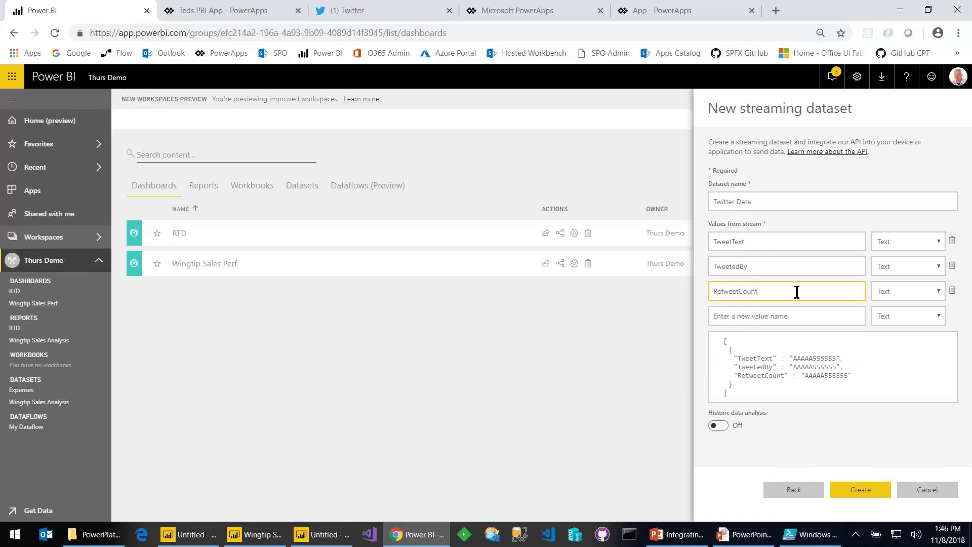
pyautogui.click(916, 292)
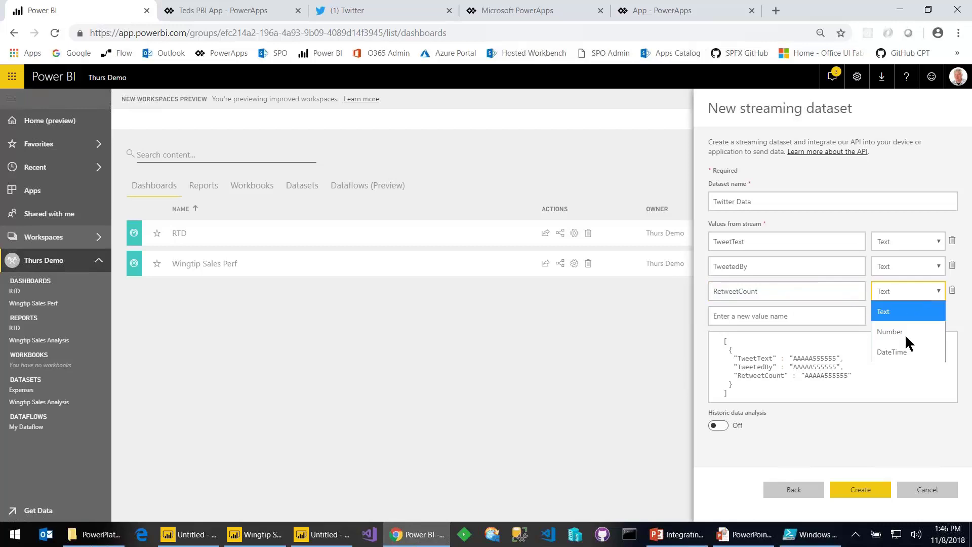
pyautogui.click(916, 330)
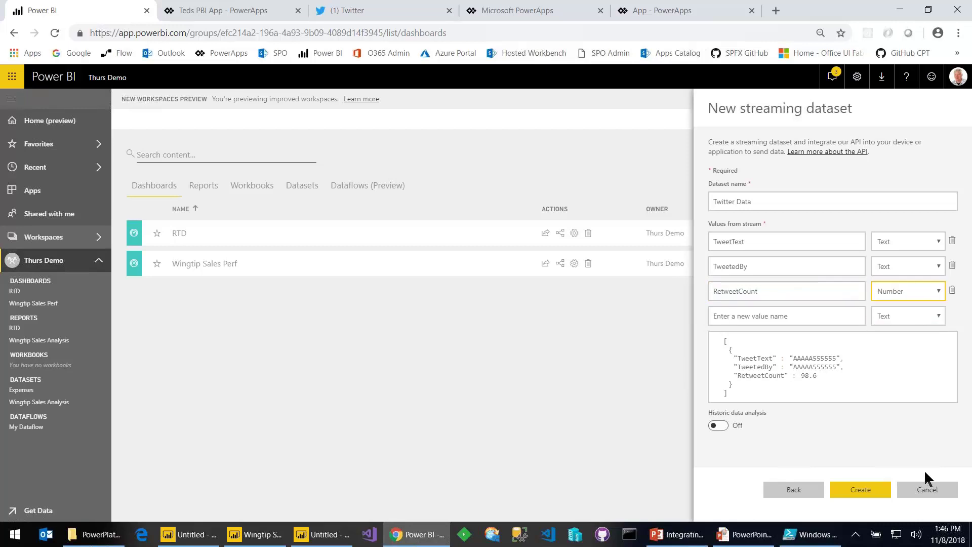
# Step: Add a fourth stream value named TweetLocation as Text to the Twitter Data dataset
pyautogui.click(775, 320)
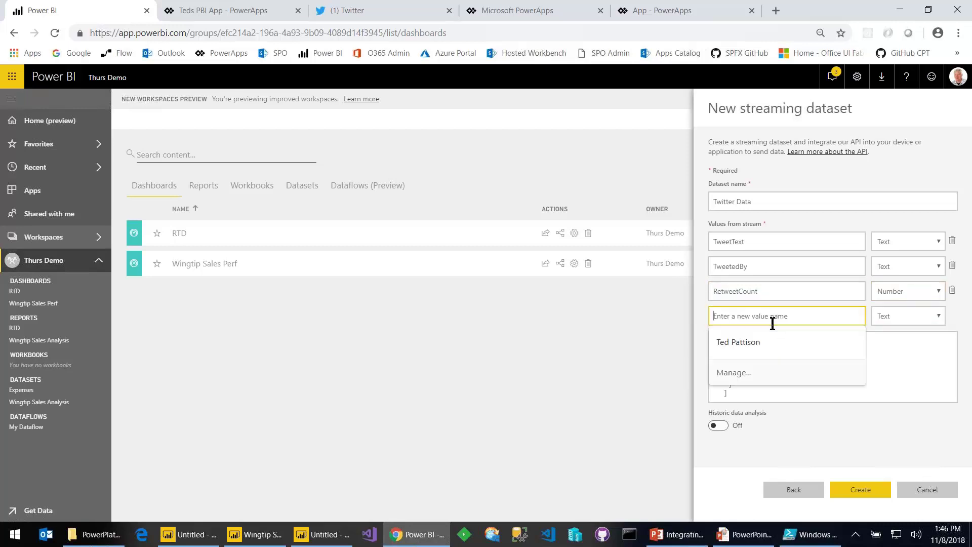
pyautogui.write('TweetLoc')
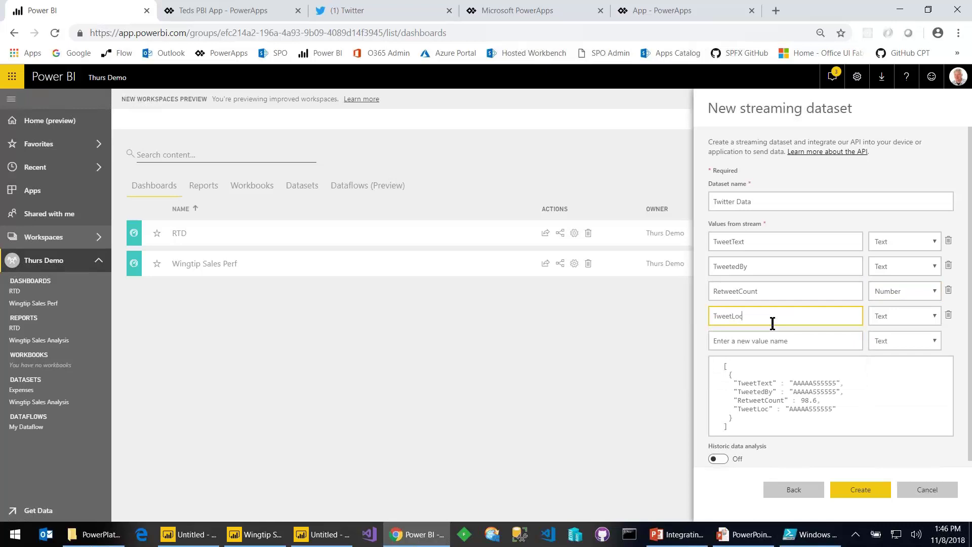
pyautogui.write('ation')
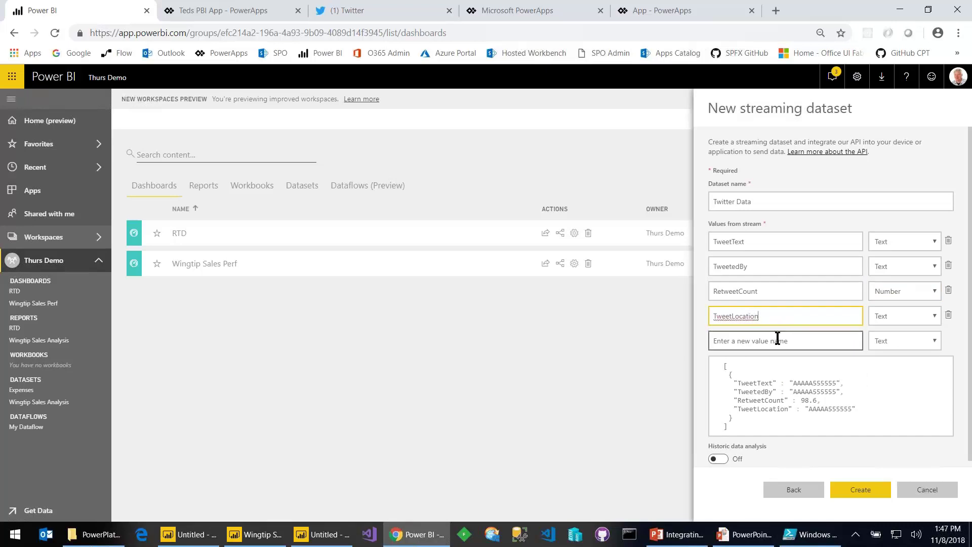
# Step: Add a fifth stream value named TweetTime as Text and create the streaming dataset
pyautogui.click(777, 340)
pyautogui.write('Tqweet')
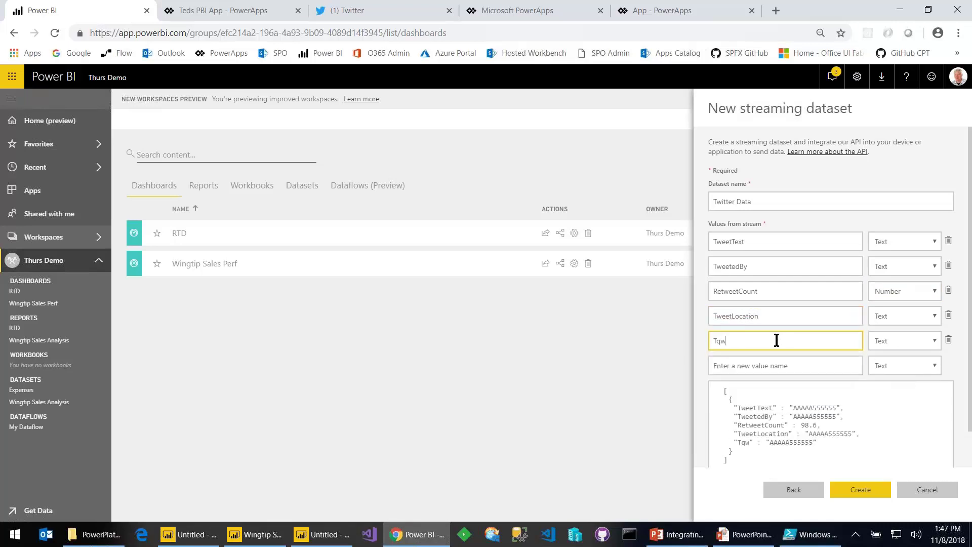
pyautogui.press('BackSpace')
pyautogui.press('BackSpace')
pyautogui.press('BackSpace')
pyautogui.press('BackSpace')
pyautogui.press('BackSpace')
pyautogui.write('weetTime')
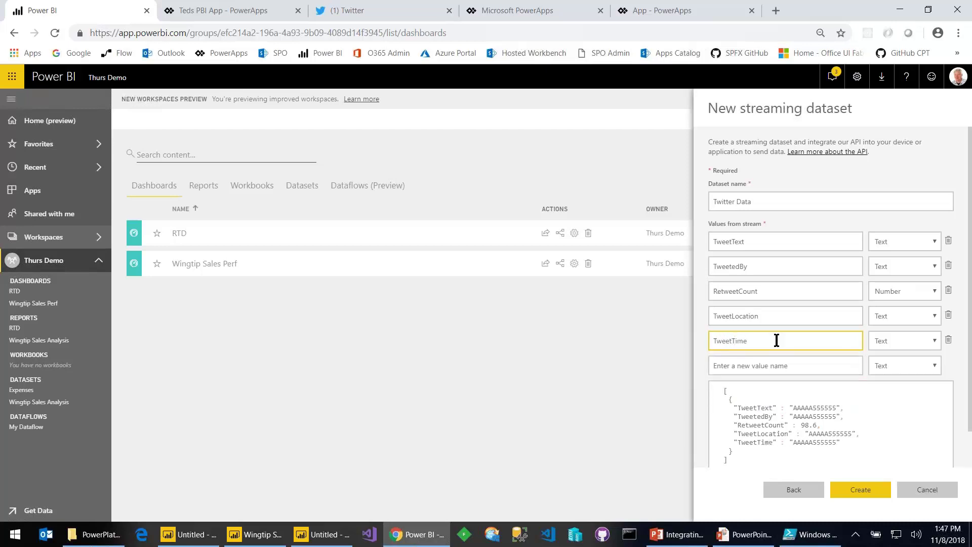
pyautogui.click(860, 495)
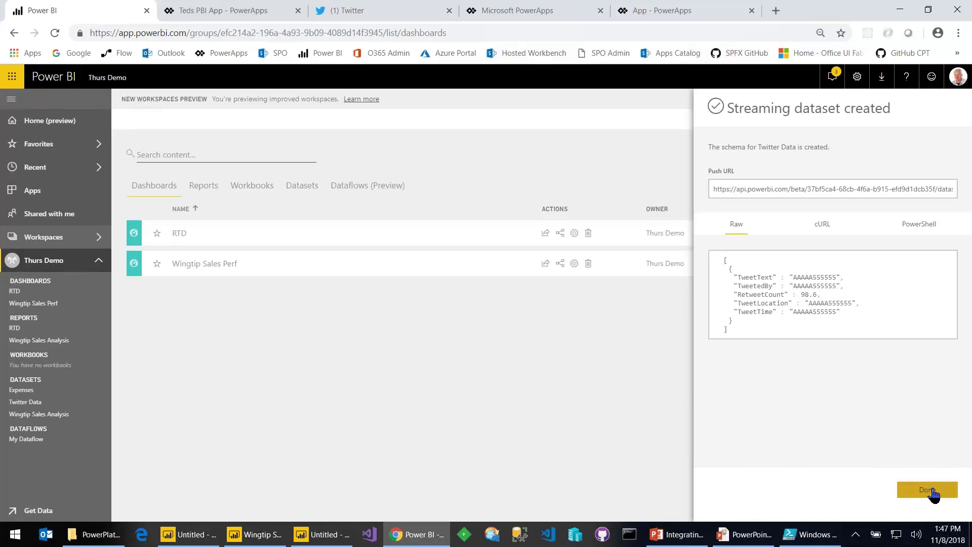
pyautogui.click(927, 490)
# Step: Turn on historic data analysis for the Twitter Data dataset and reload the workspace's dataset list
pyautogui.click(302, 186)
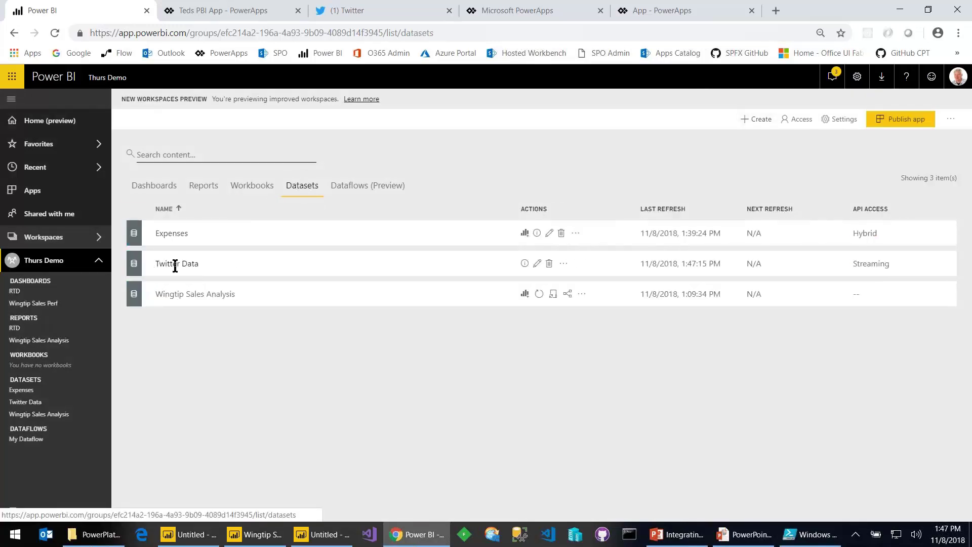
pyautogui.click(537, 264)
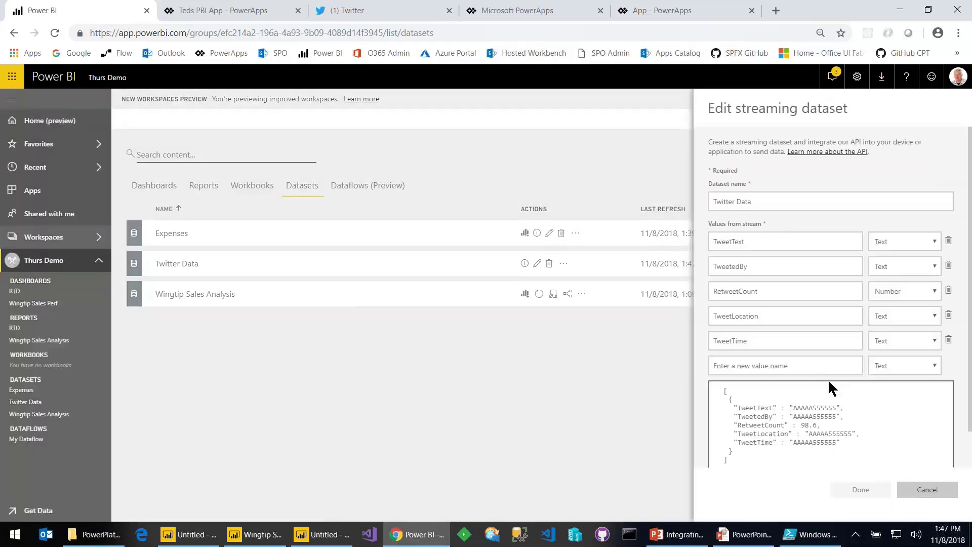
pyautogui.scroll(-1, 827, 380)
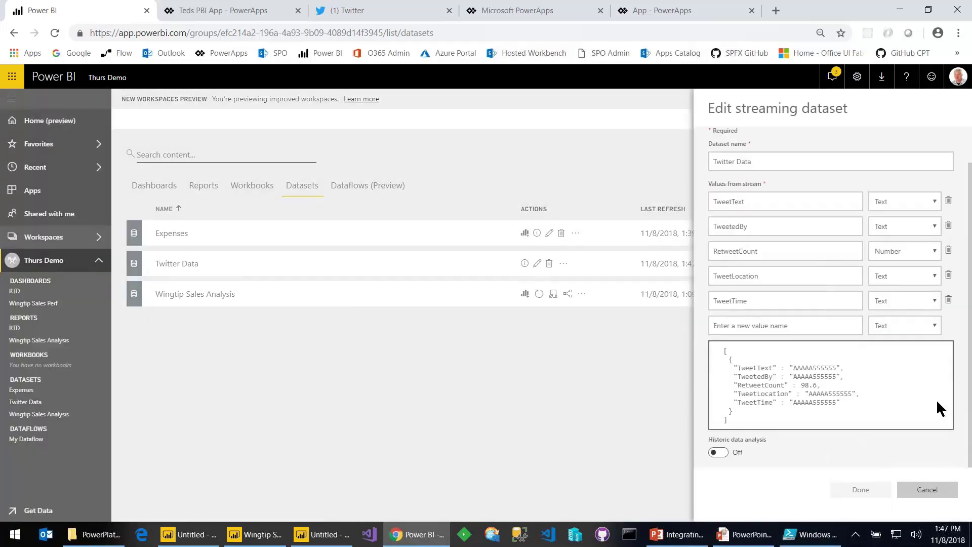
pyautogui.click(723, 452)
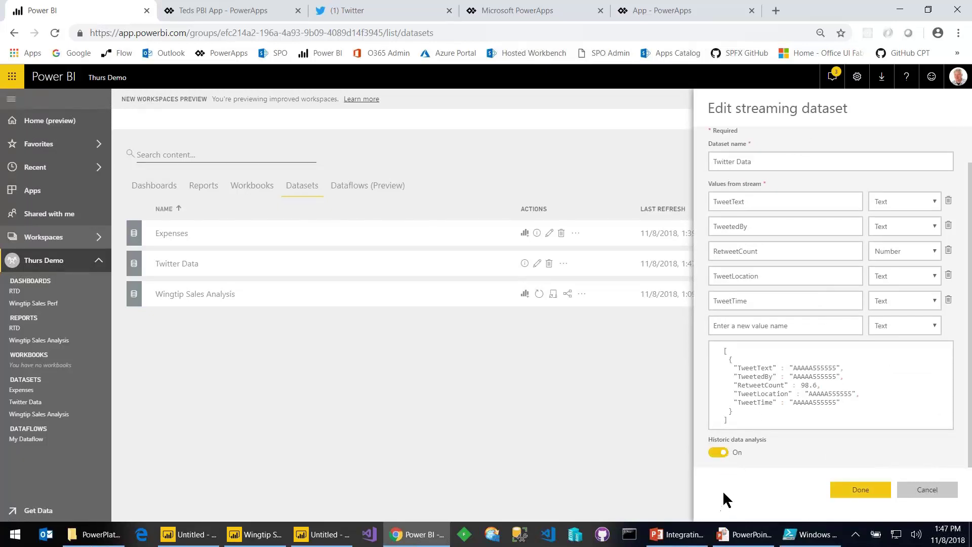
pyautogui.click(716, 452)
pyautogui.click(860, 496)
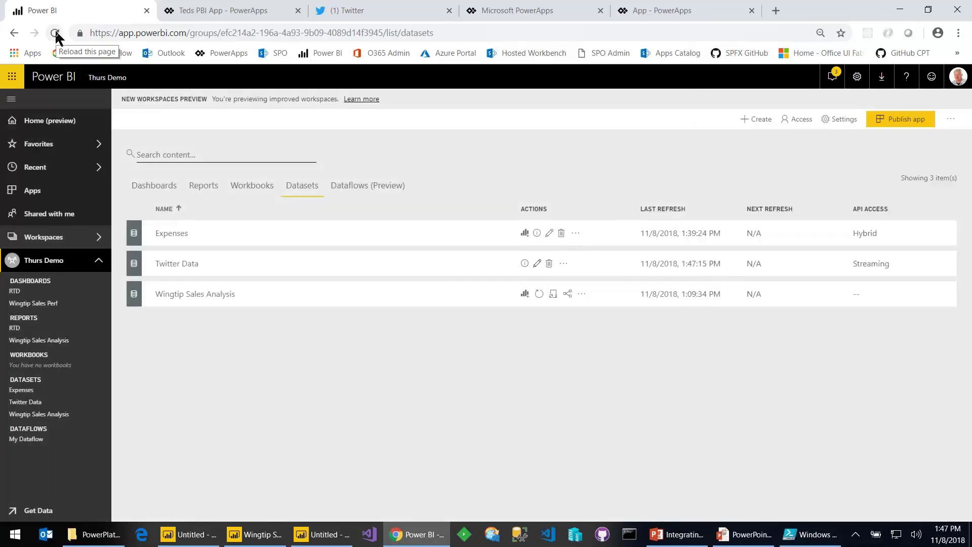
pyautogui.click(55, 33)
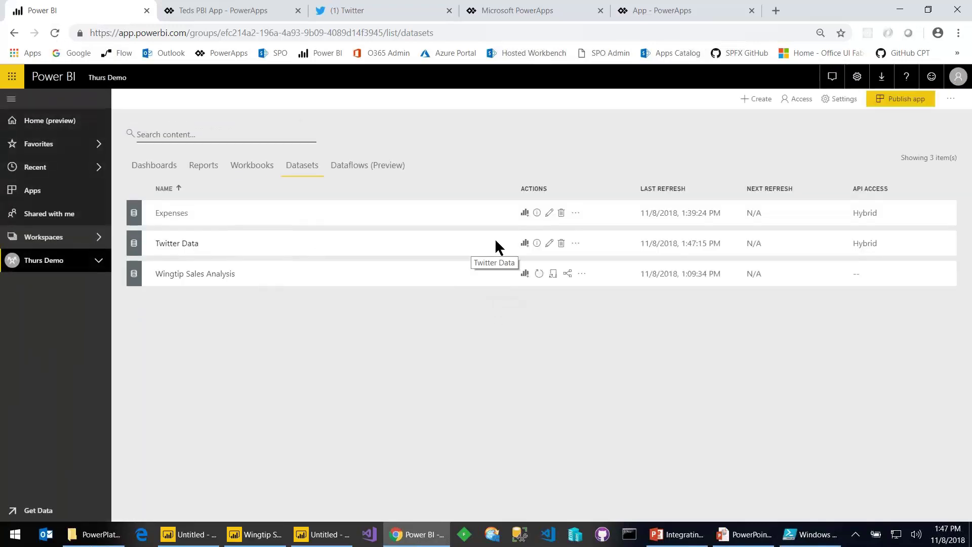
# Step: Create a report from the Twitter Data dataset with a table visual containing TweetedBy and TweetText
pyautogui.click(524, 244)
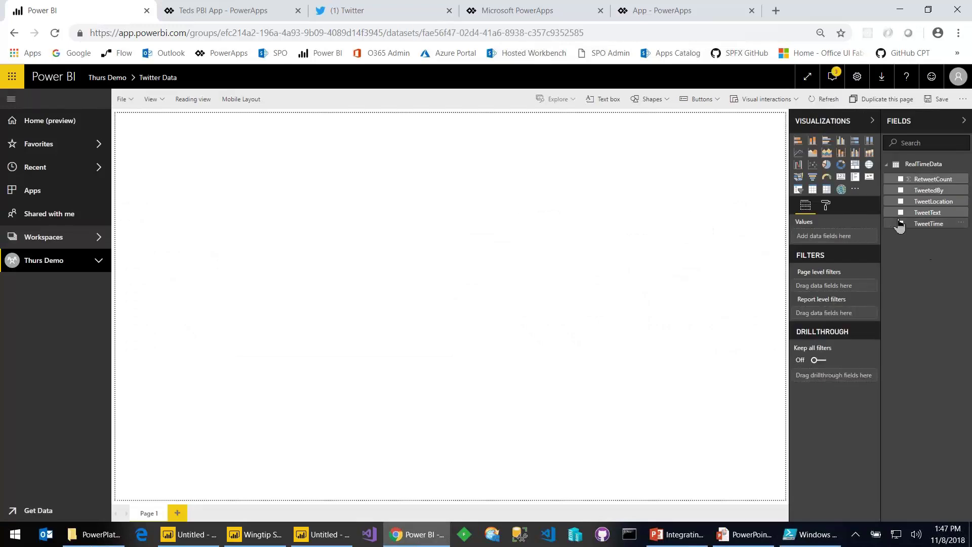
pyautogui.click(812, 189)
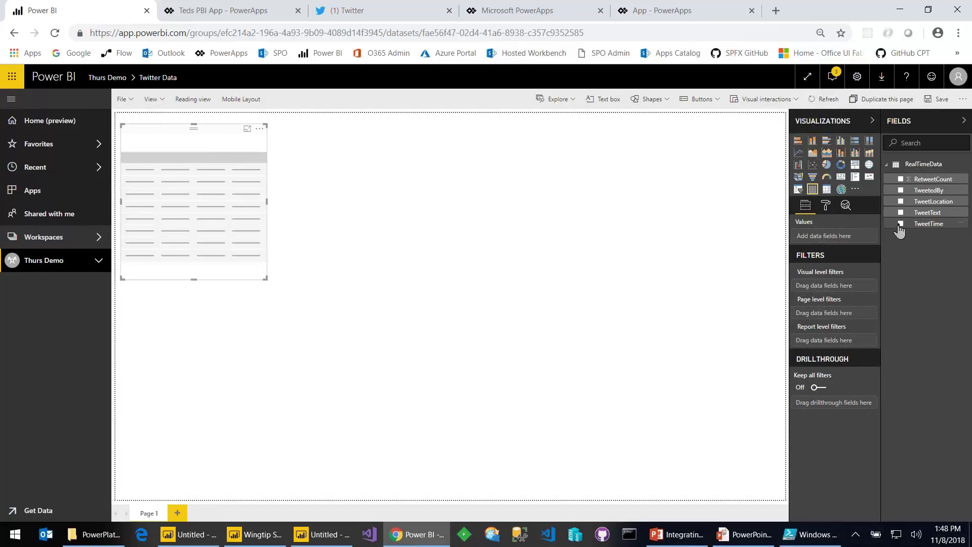
pyautogui.click(901, 191)
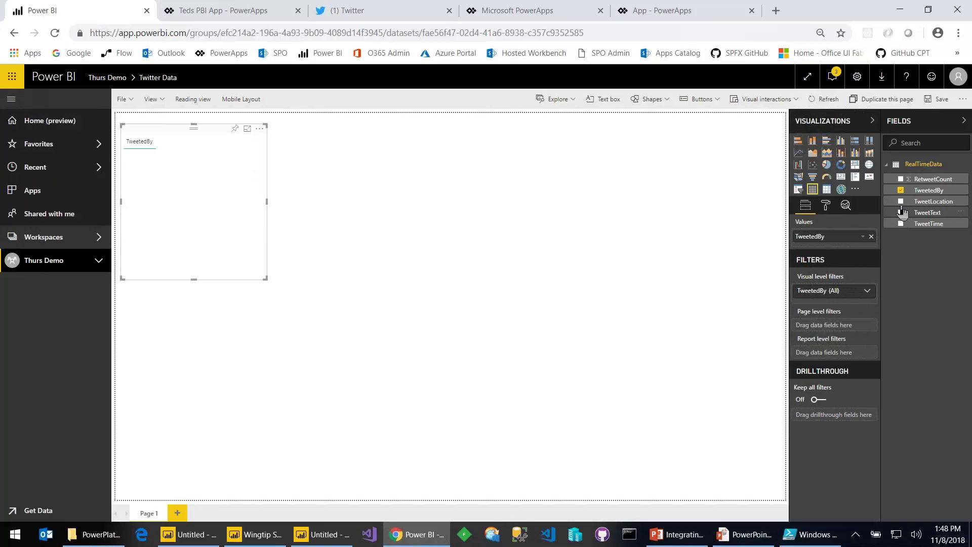
pyautogui.click(902, 212)
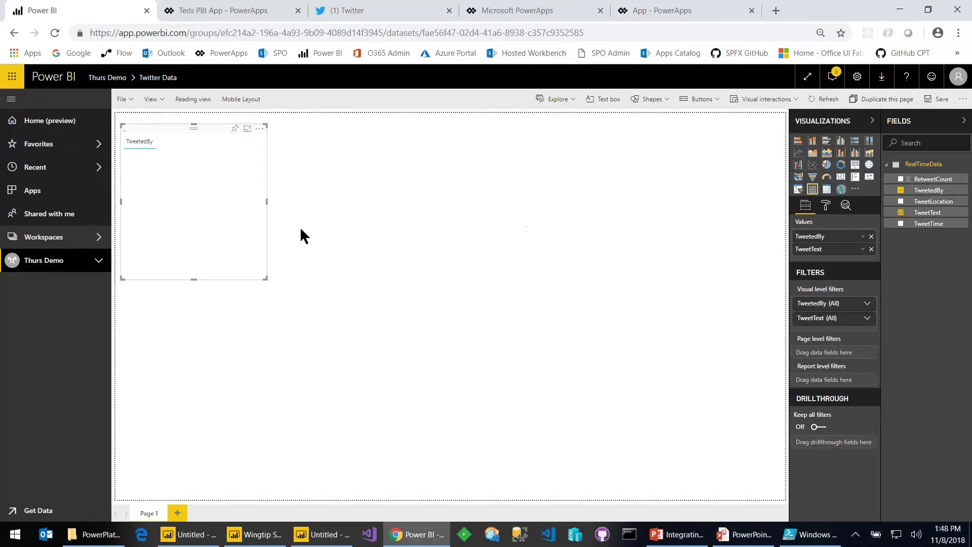
# Step: Save the report as Twitter Report
pyautogui.click(123, 100)
pyautogui.click(154, 151)
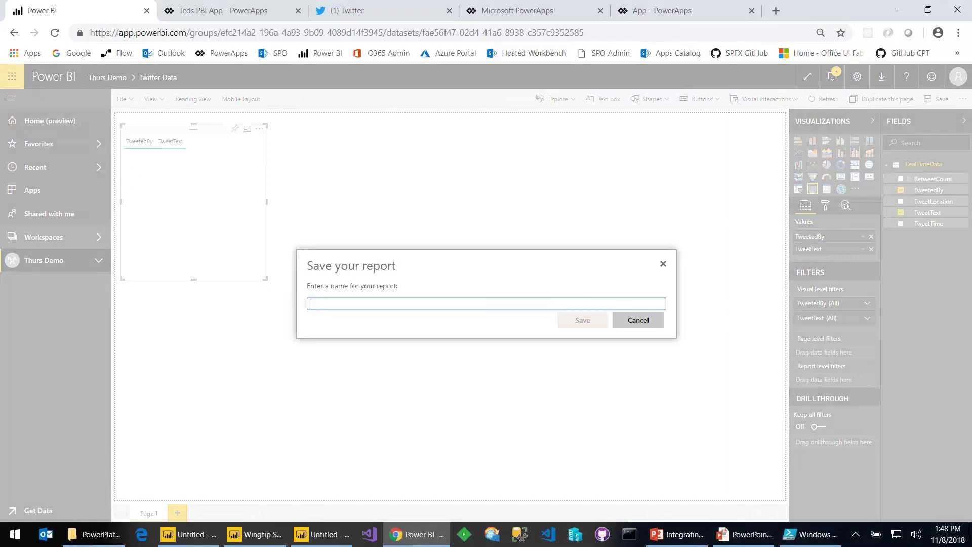
pyautogui.write('Twi')
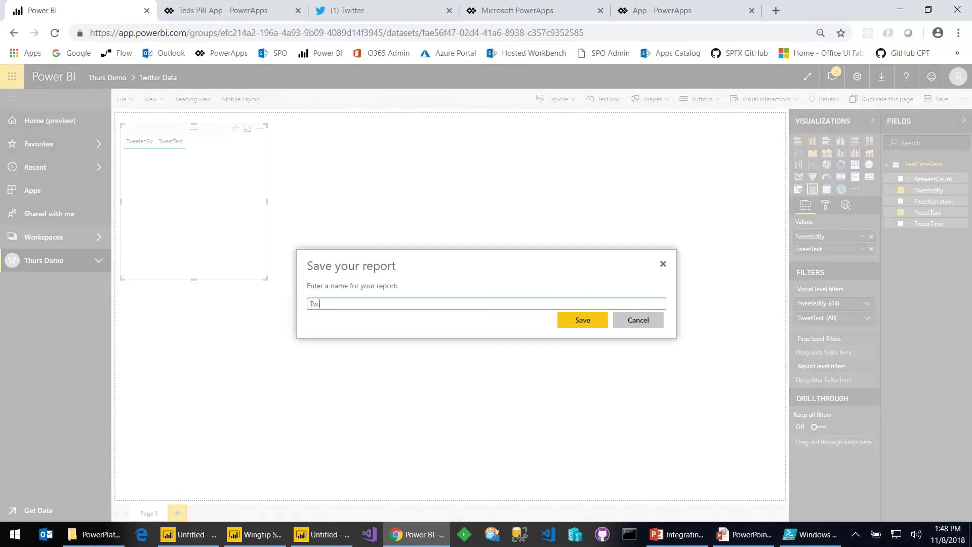
pyautogui.write('tter Report')
pyautogui.press('Return')
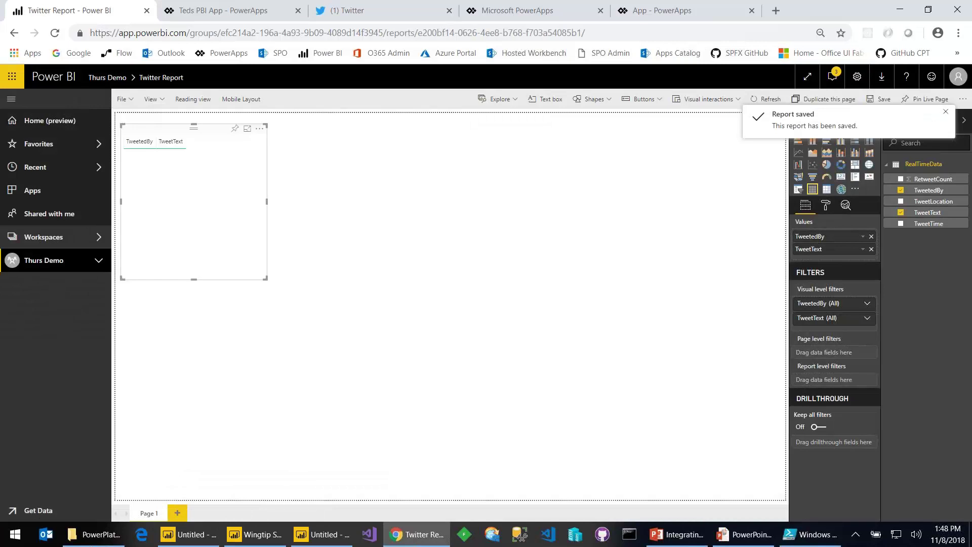
# Step: Add an ArcGIS map beside the table, using TweetLocation as its location and RetweetCount as its size
pyautogui.click(521, 192)
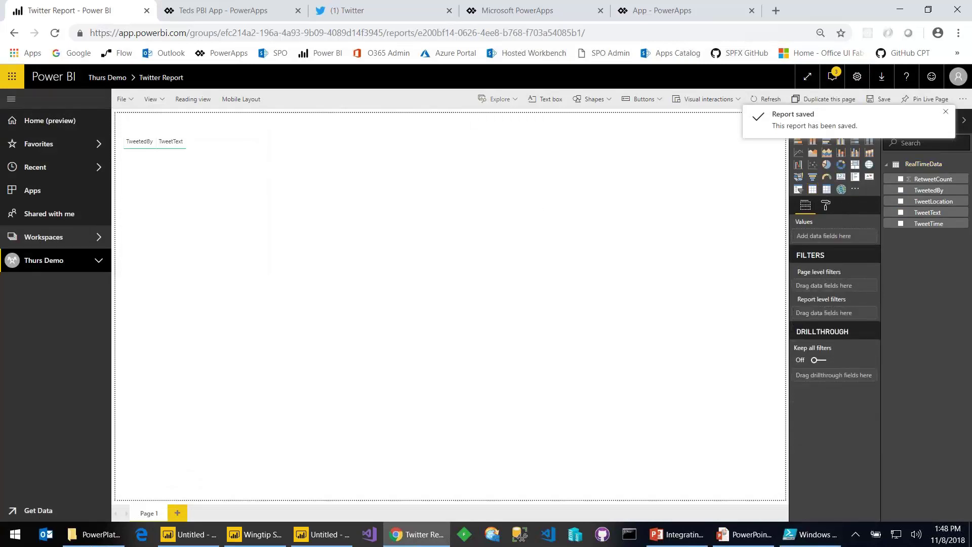
pyautogui.click(841, 190)
pyautogui.moveTo(149, 291); pyautogui.dragTo(305, 122)
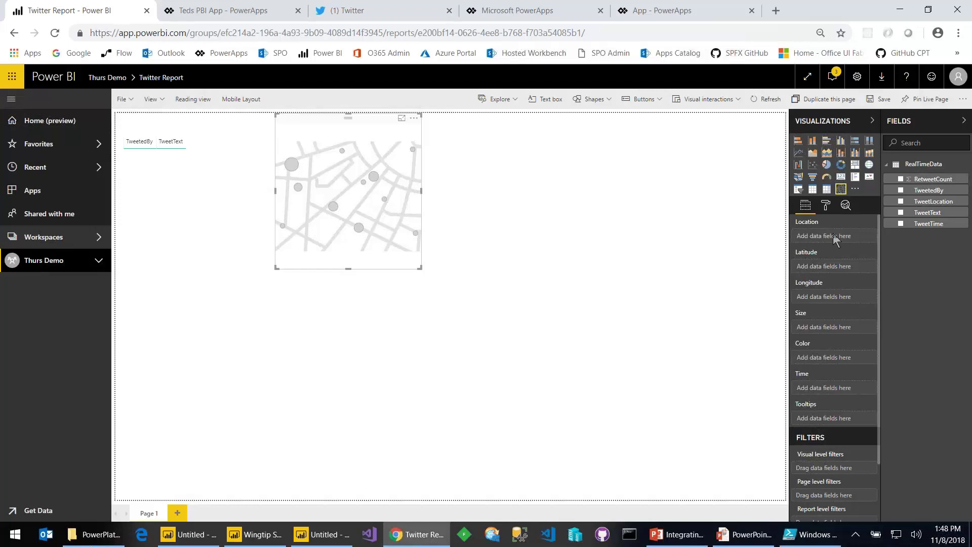
pyautogui.moveTo(923, 202); pyautogui.dragTo(842, 242)
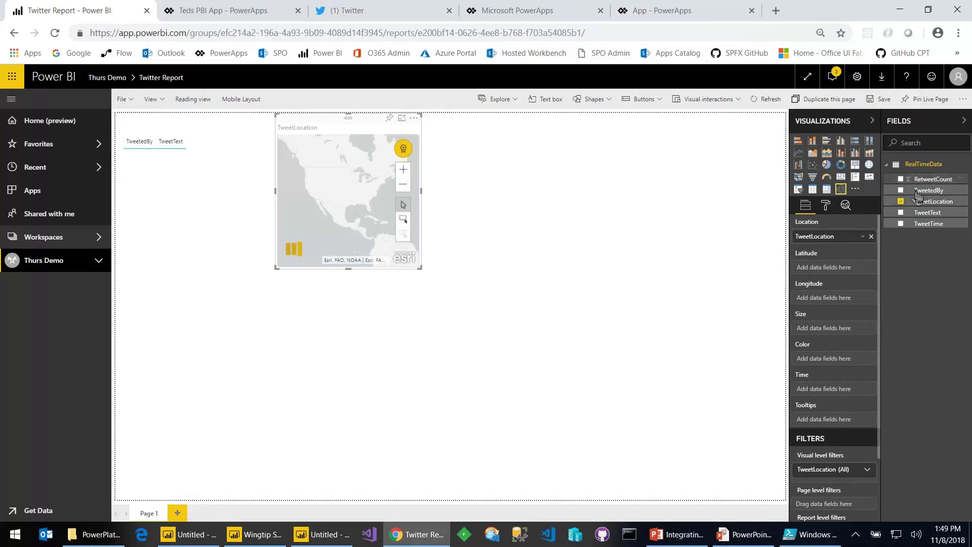
pyautogui.moveTo(933, 179); pyautogui.dragTo(834, 329)
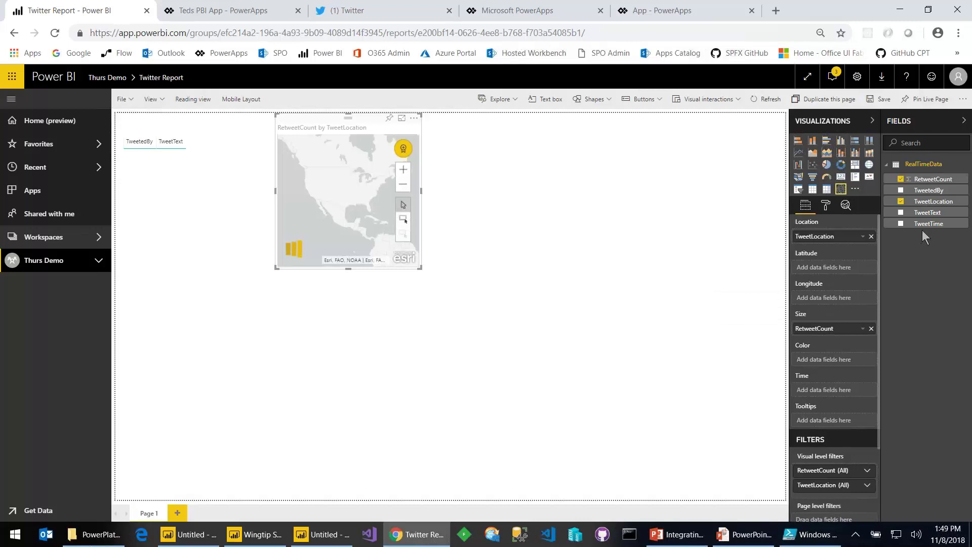
# Step: Add TweetText, TweetedBy and TweetTime as tooltips of the map and save the report
pyautogui.moveTo(927, 212); pyautogui.dragTo(818, 425)
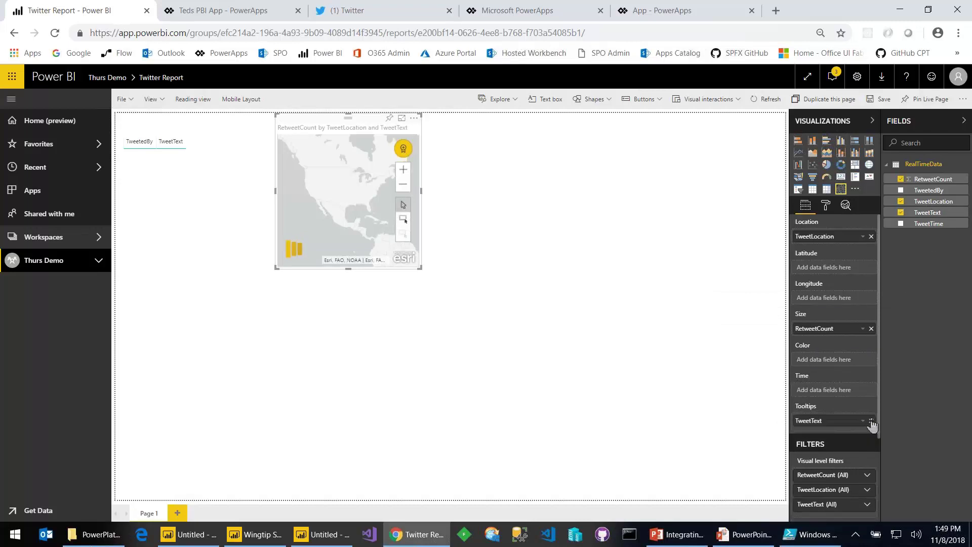
pyautogui.moveTo(929, 190); pyautogui.dragTo(830, 431)
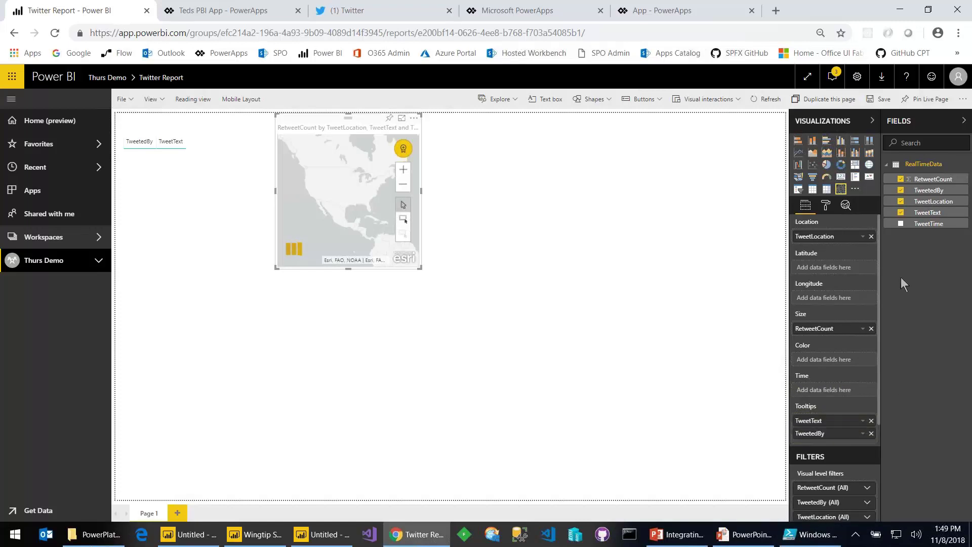
pyautogui.moveTo(921, 229); pyautogui.dragTo(813, 441)
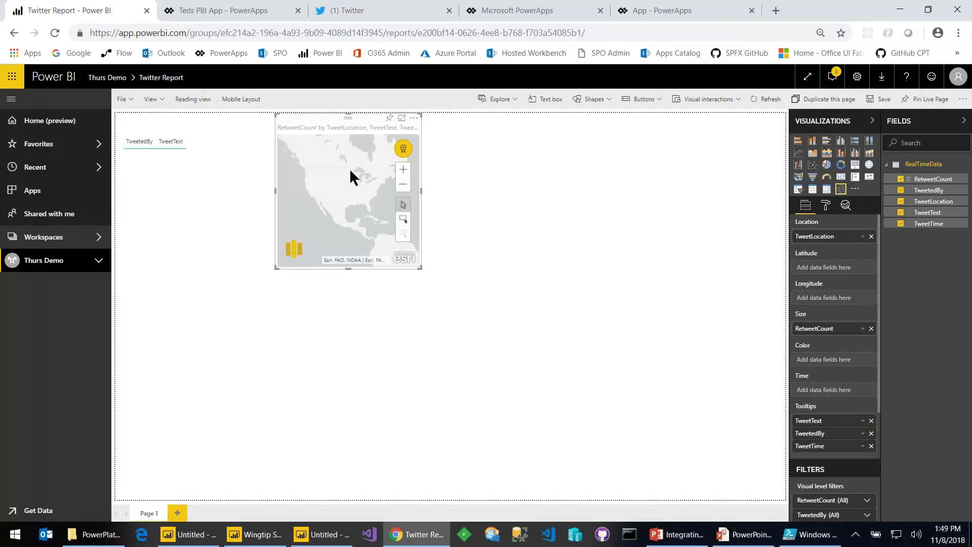
pyautogui.click(129, 104)
pyautogui.click(179, 125)
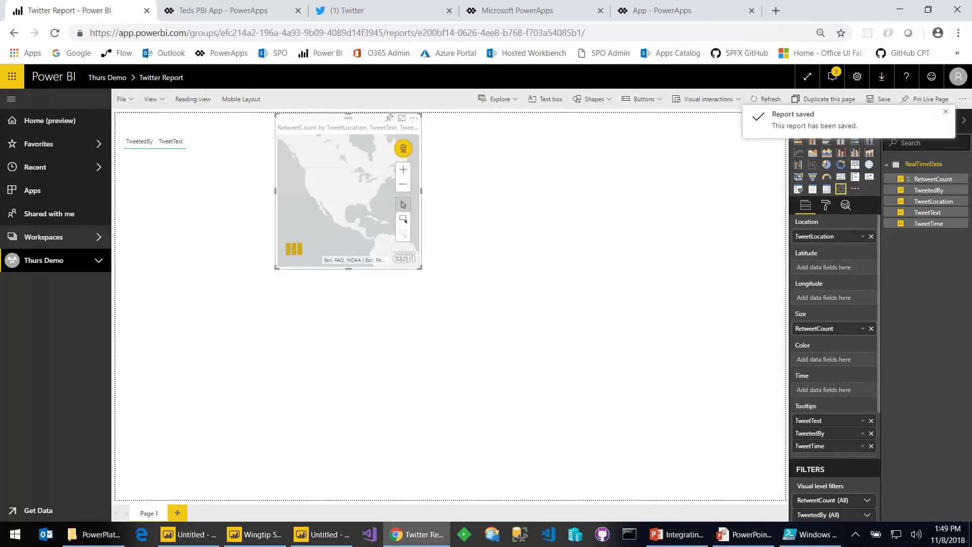
# Step: Pin the map visual to a new dashboard named Twitter Data
pyautogui.click(389, 117)
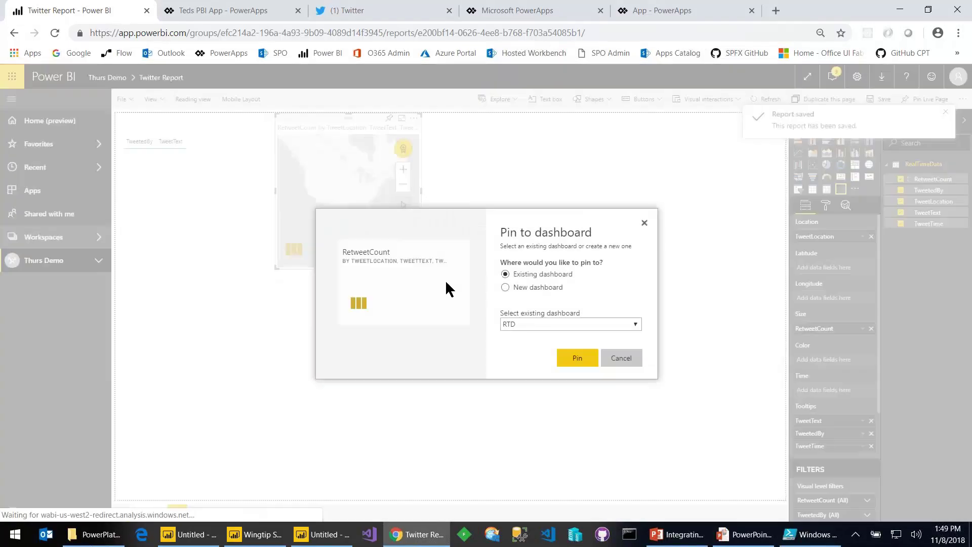
pyautogui.click(519, 288)
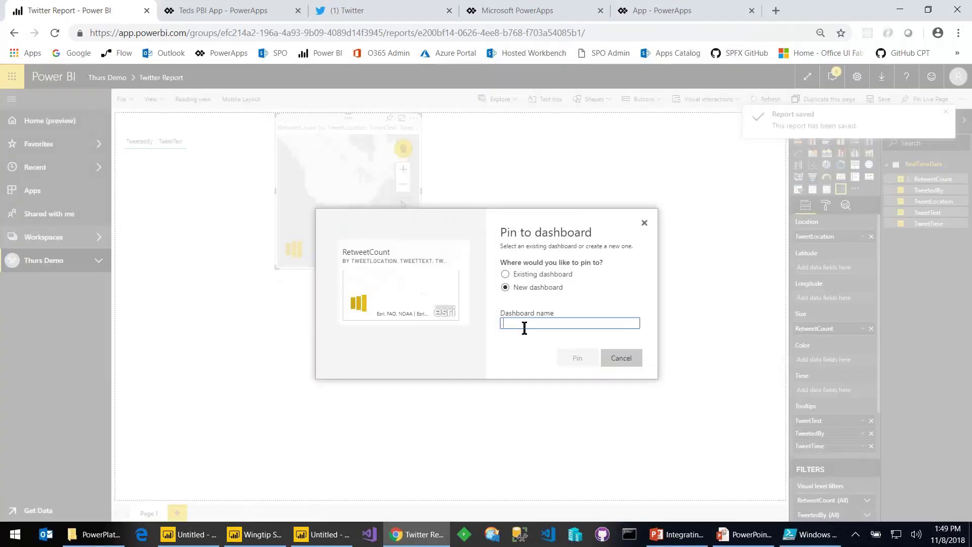
pyautogui.write('Twi')
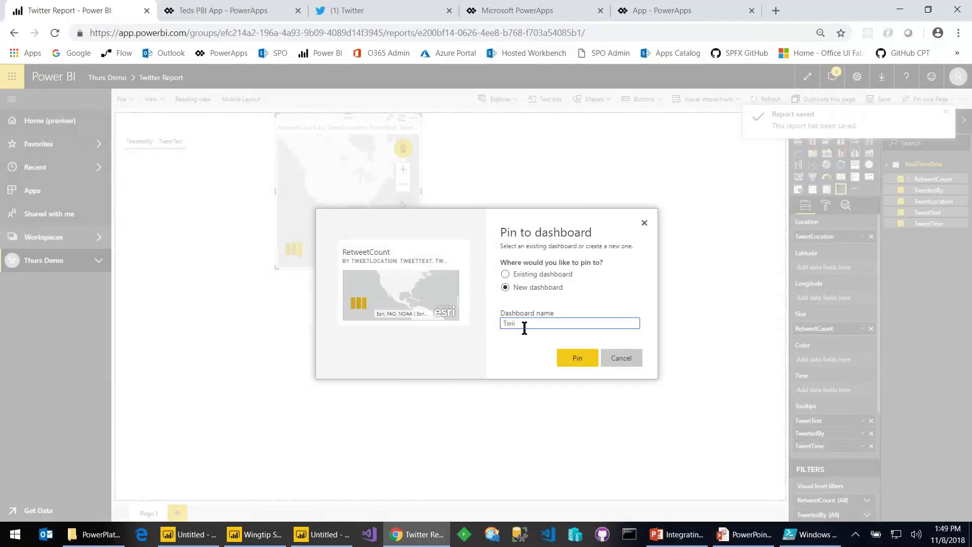
pyautogui.write('tte')
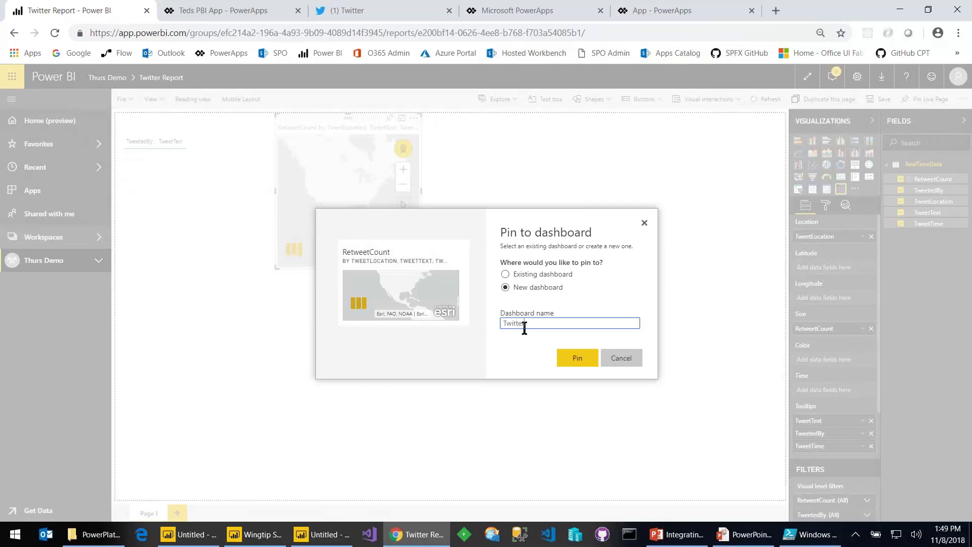
pyautogui.write('r Data')
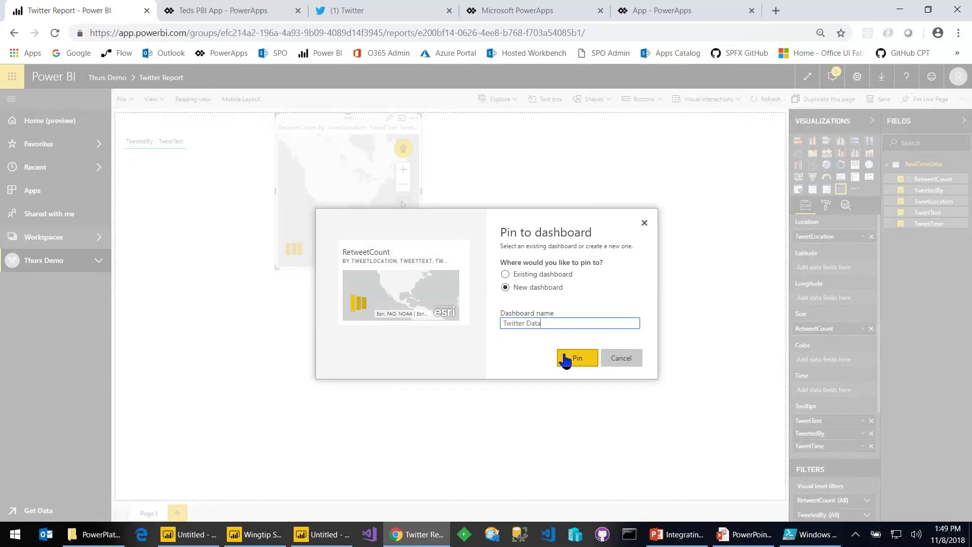
pyautogui.click(577, 360)
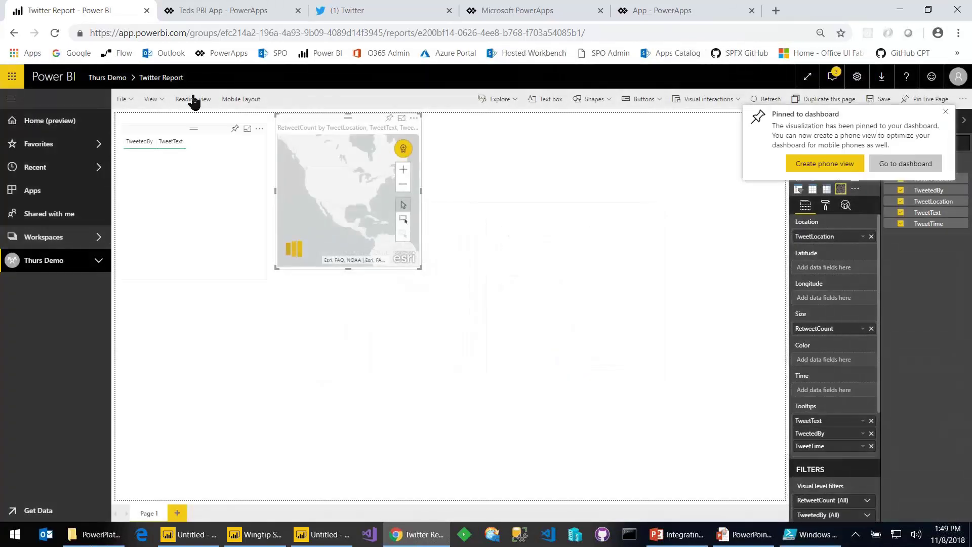
# Step: Pin the TweetedBy and TweetText table to an existing dashboard
pyautogui.click(235, 128)
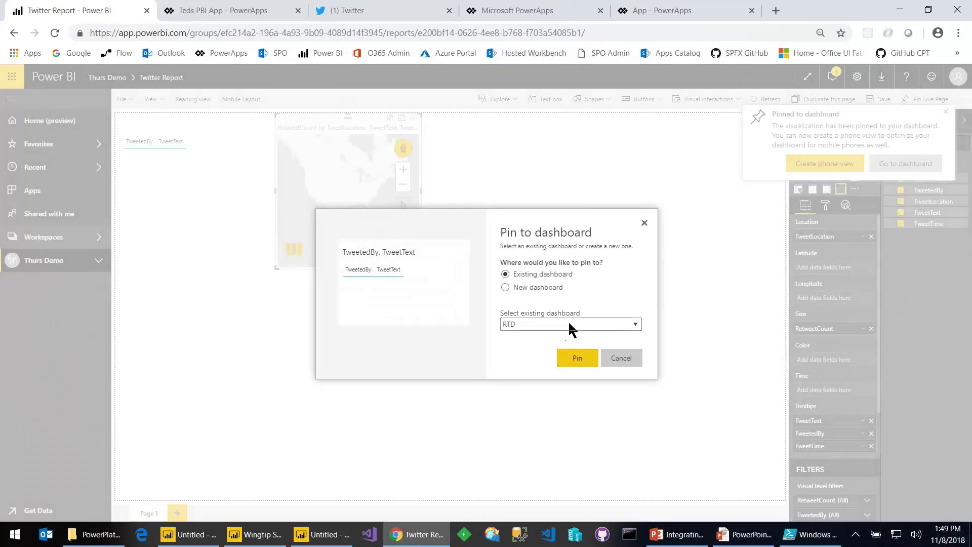
pyautogui.click(568, 323)
pyautogui.click(558, 363)
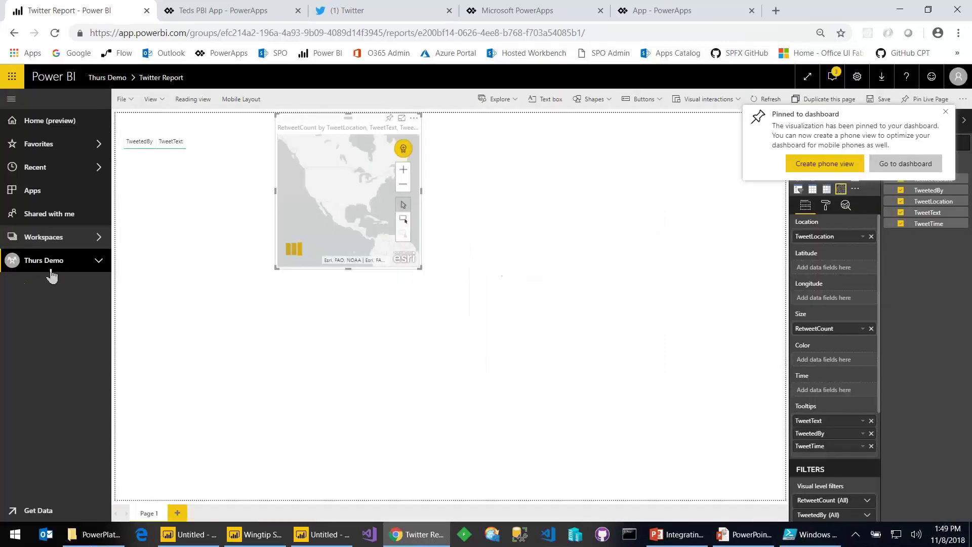
# Step: Open the Twitter Data dashboard of the Thurs Demo workspace and widen the map tile, with the tweet table tile beside it
pyautogui.click(63, 264)
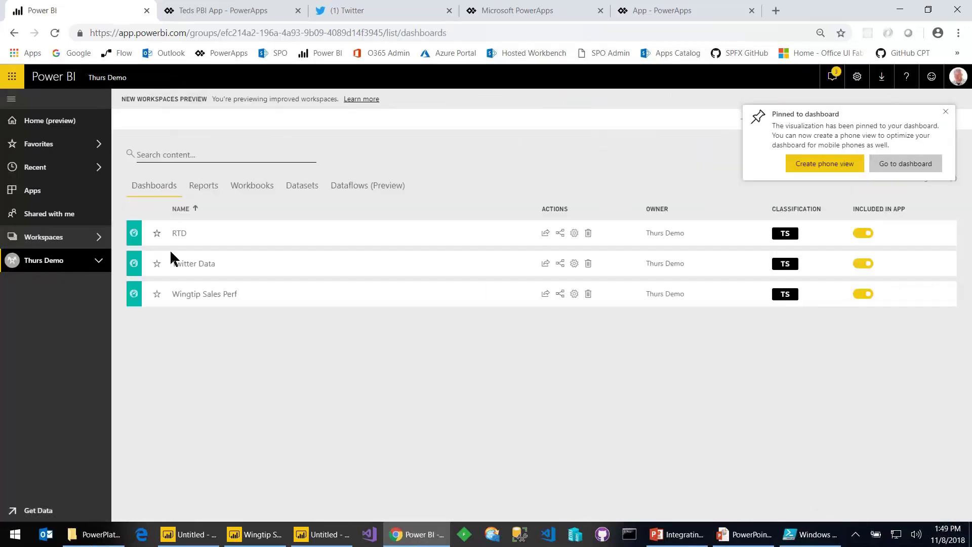
pyautogui.click(185, 265)
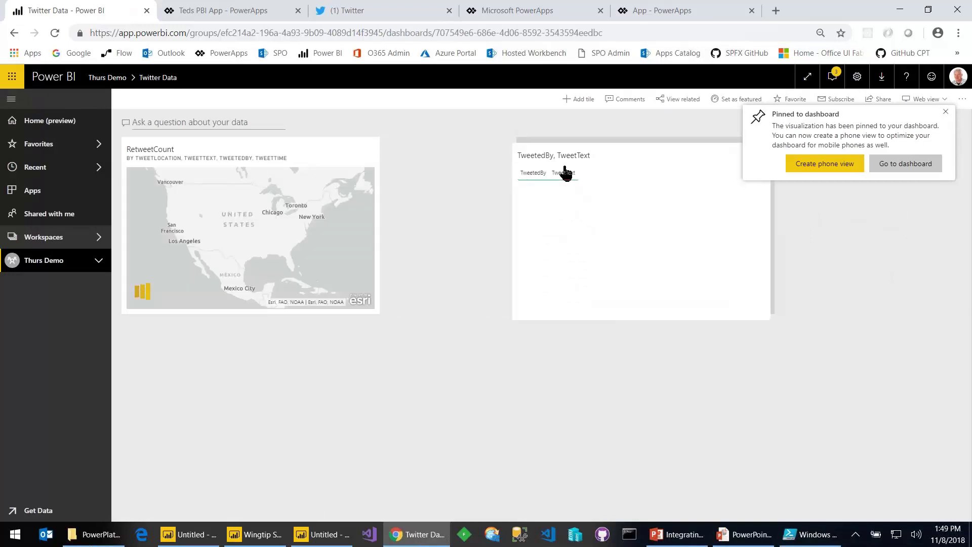
pyautogui.moveTo(446, 303); pyautogui.dragTo(455, 338)
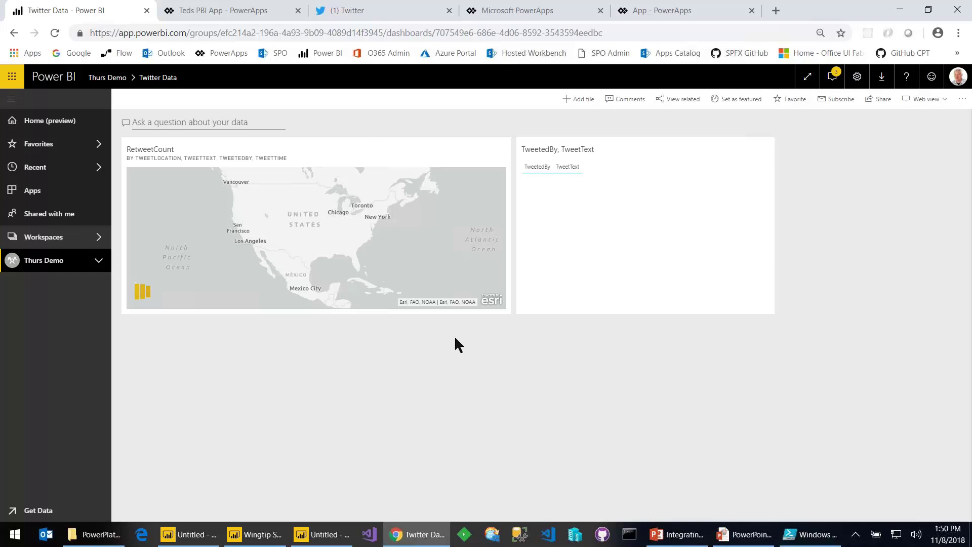
# Step: Switch from the PowerApps page to Microsoft Flow and start a new flow from a template in My flows
pyautogui.click(220, 20)
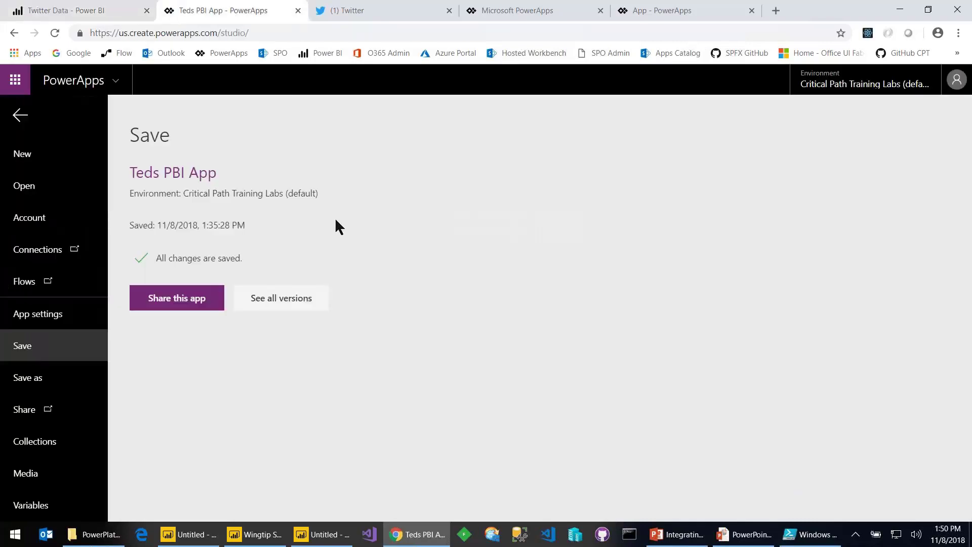
pyautogui.click(120, 54)
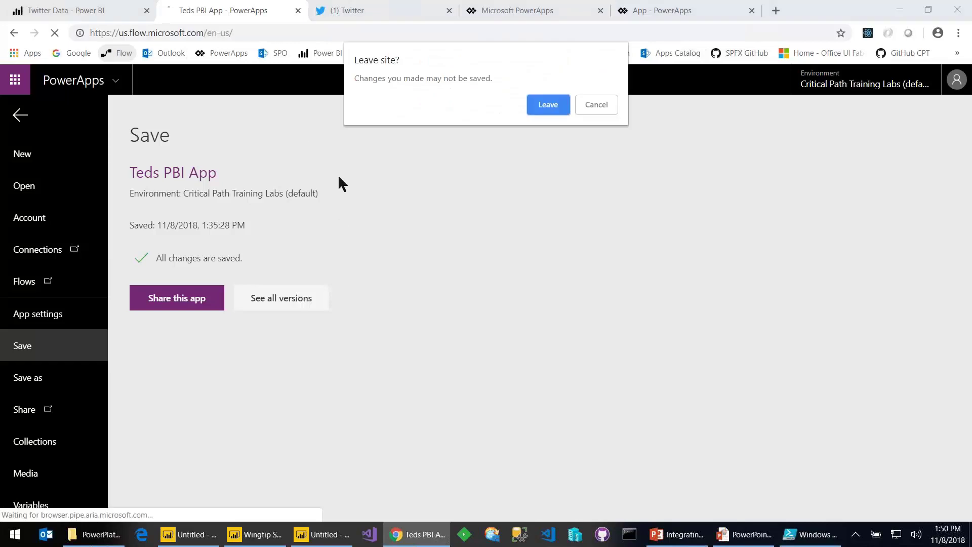
pyautogui.click(551, 104)
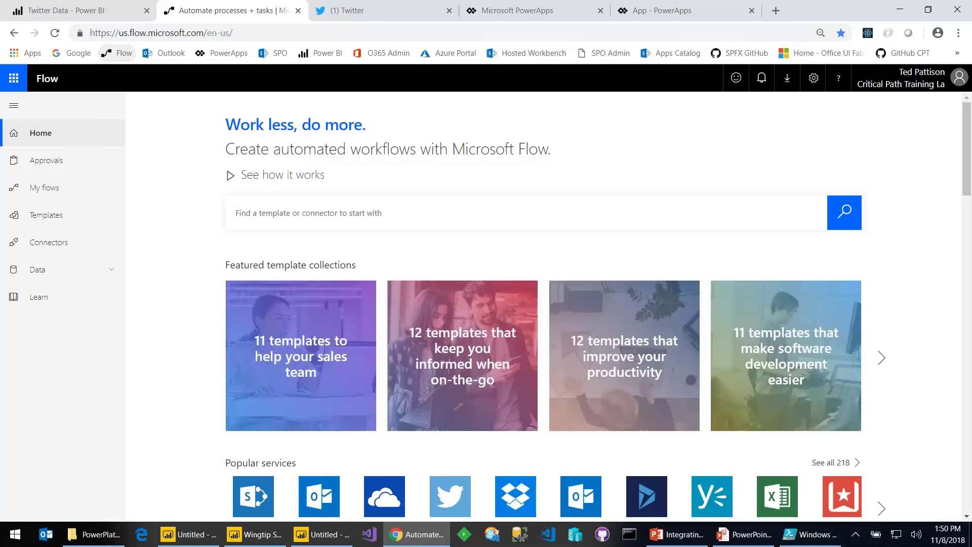
pyautogui.hotkey('ctrl', '+')
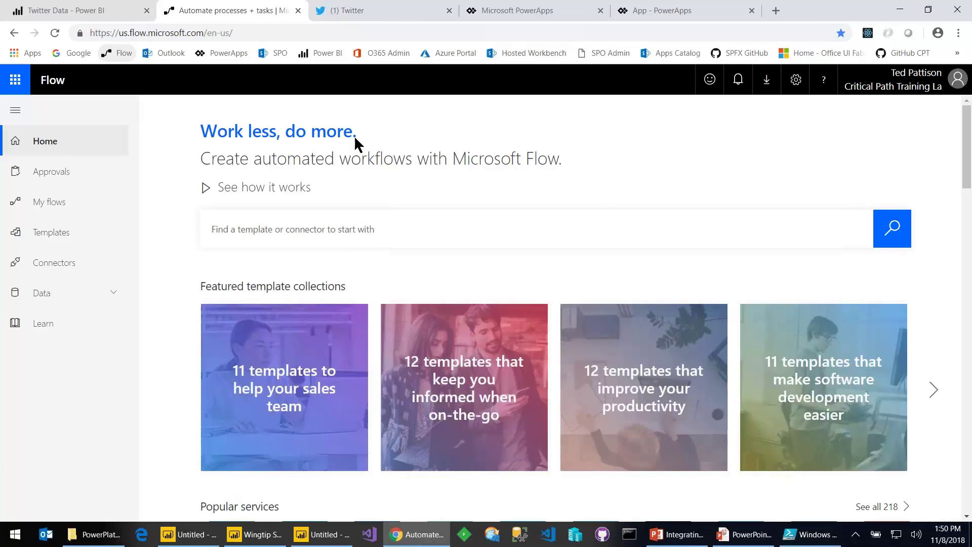
pyautogui.click(76, 203)
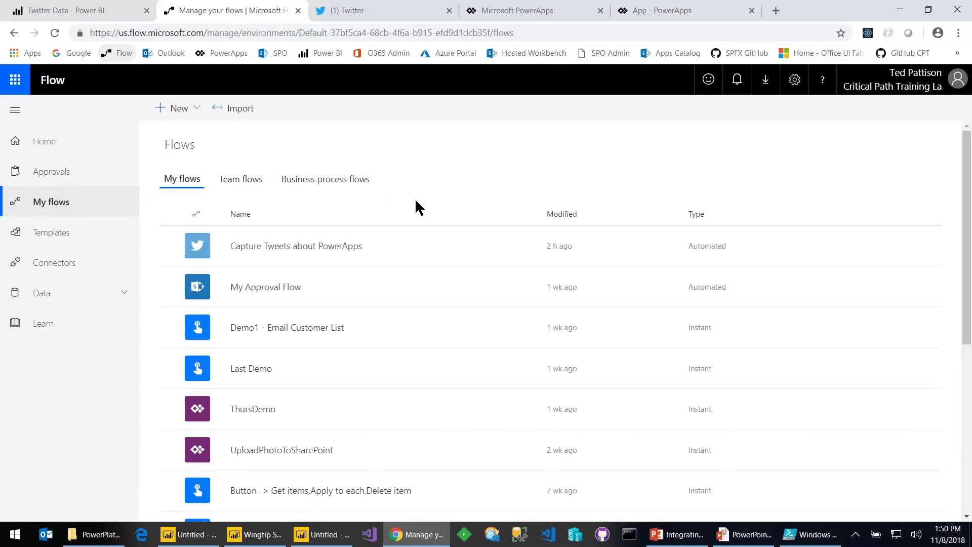
pyautogui.click(196, 117)
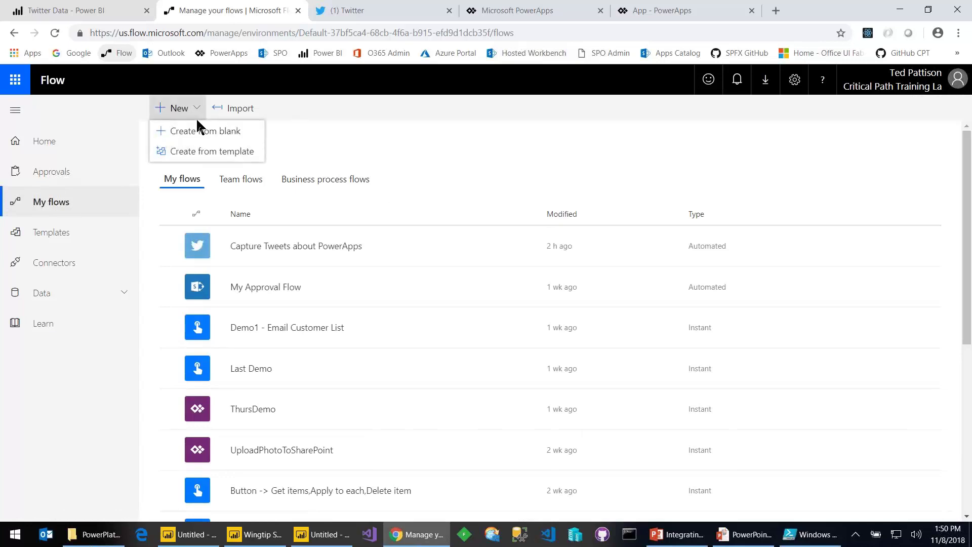
pyautogui.click(225, 154)
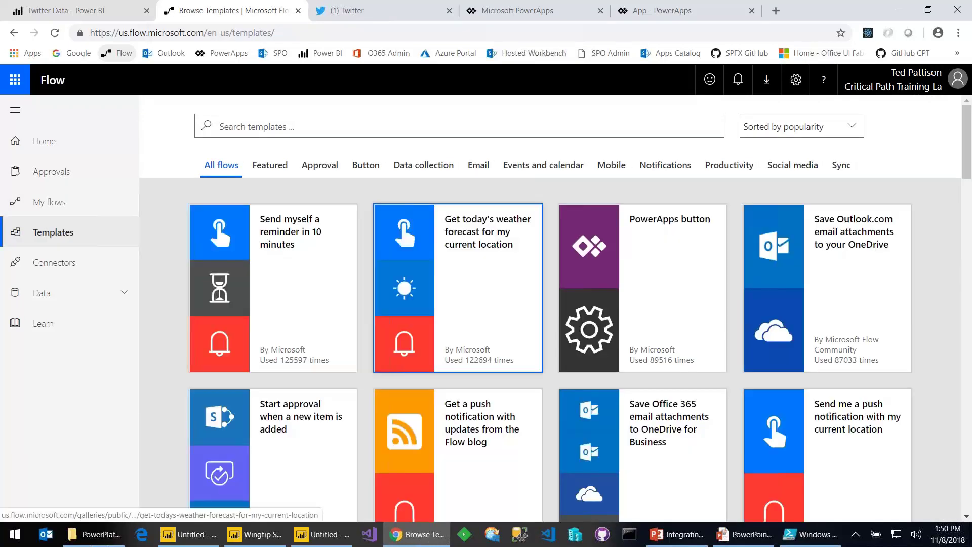
# Step: Search the templates for tweet and create a flow from Email yourself new Tweets about a certain keyword, using its Outlook.com and Twitter connections
pyautogui.click(326, 122)
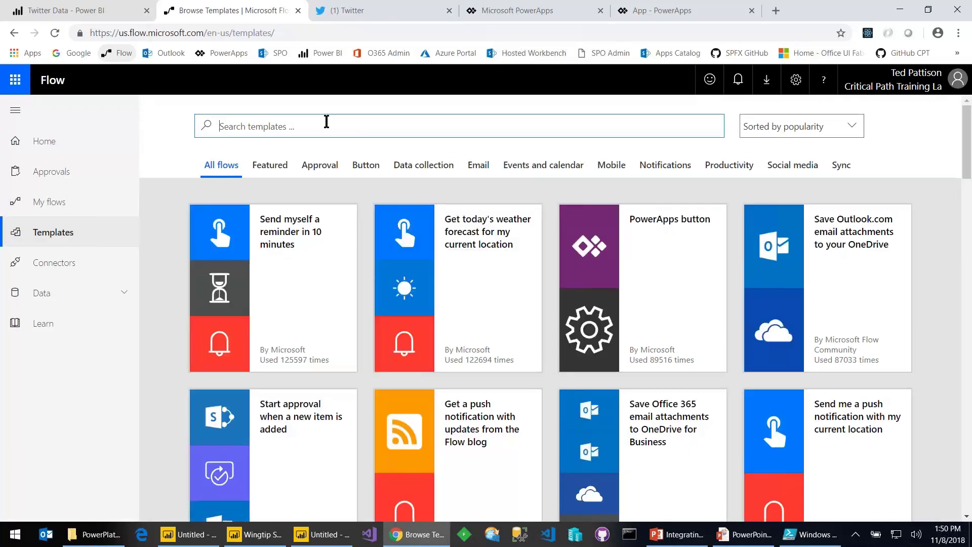
pyautogui.write('tweet')
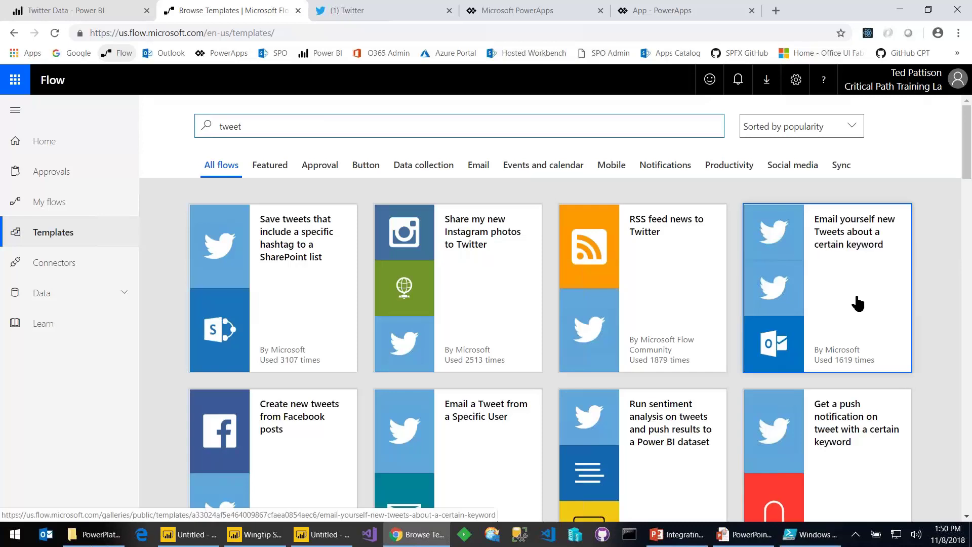
pyautogui.click(842, 280)
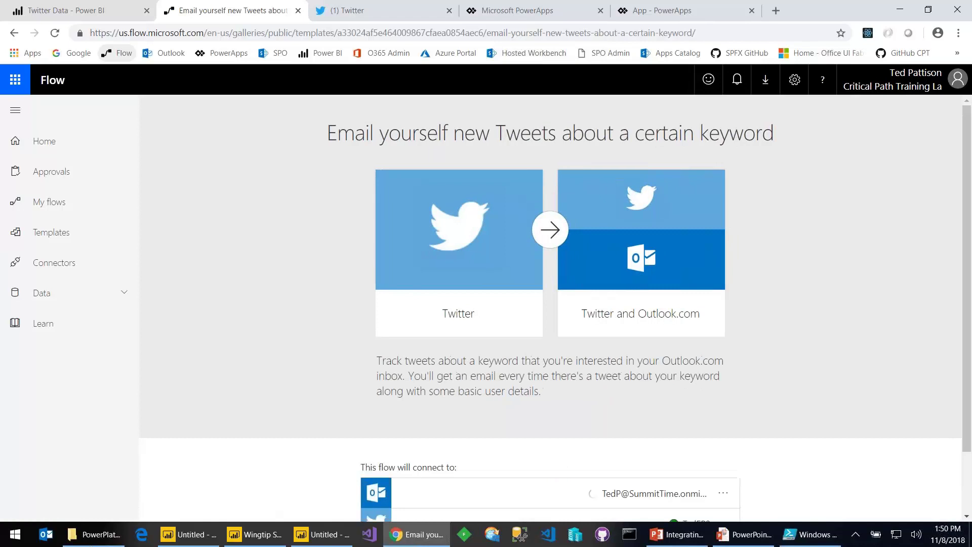
pyautogui.scroll(-3, 797, 271)
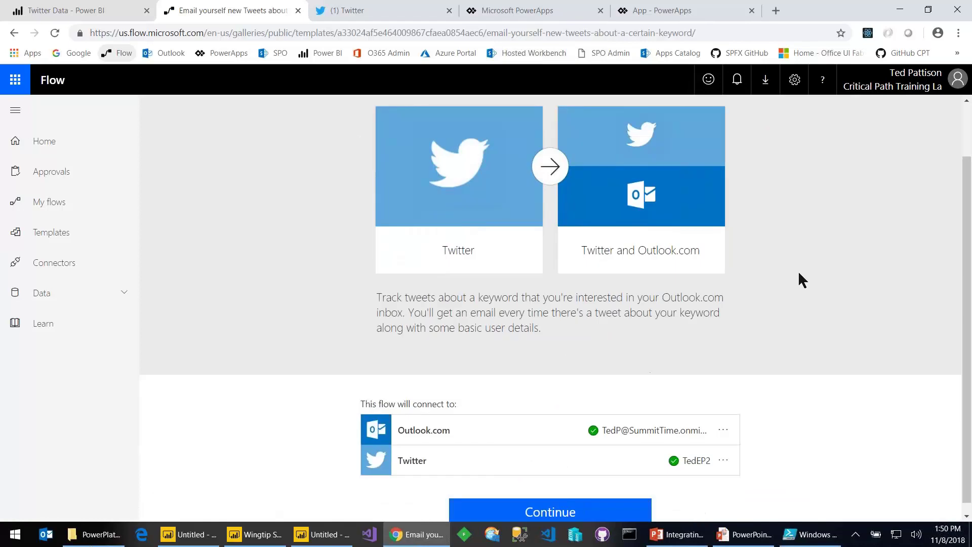
pyautogui.scroll(3, 798, 270)
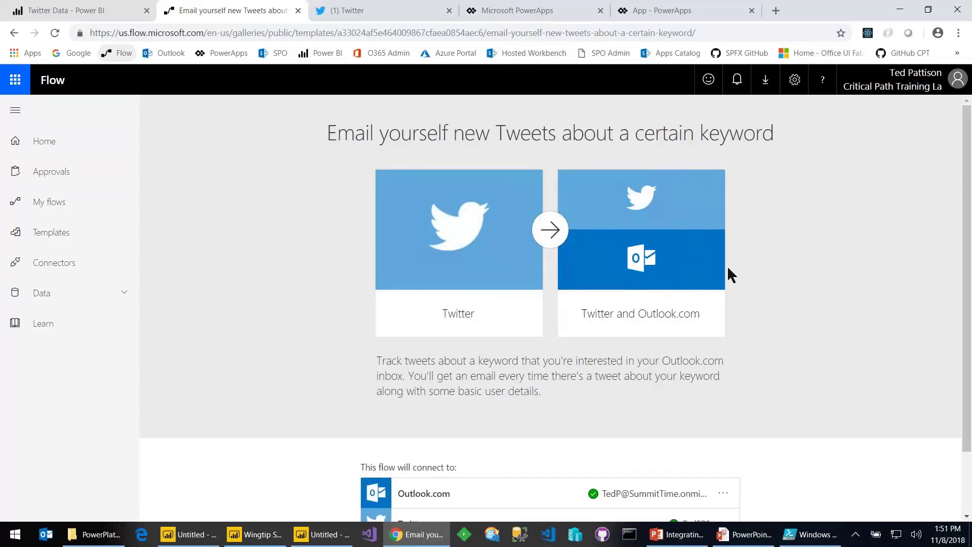
pyautogui.scroll(-1, 729, 275)
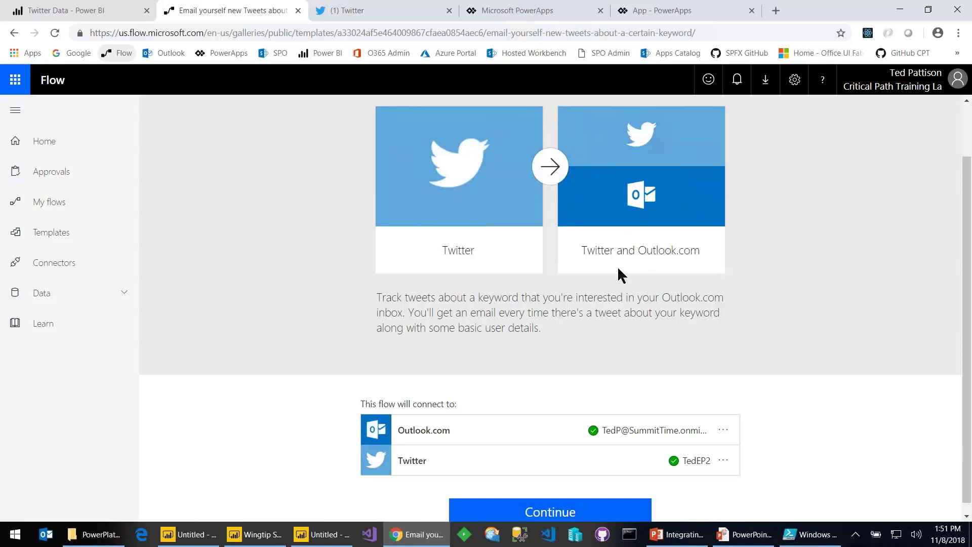
pyautogui.scroll(-1, 557, 488)
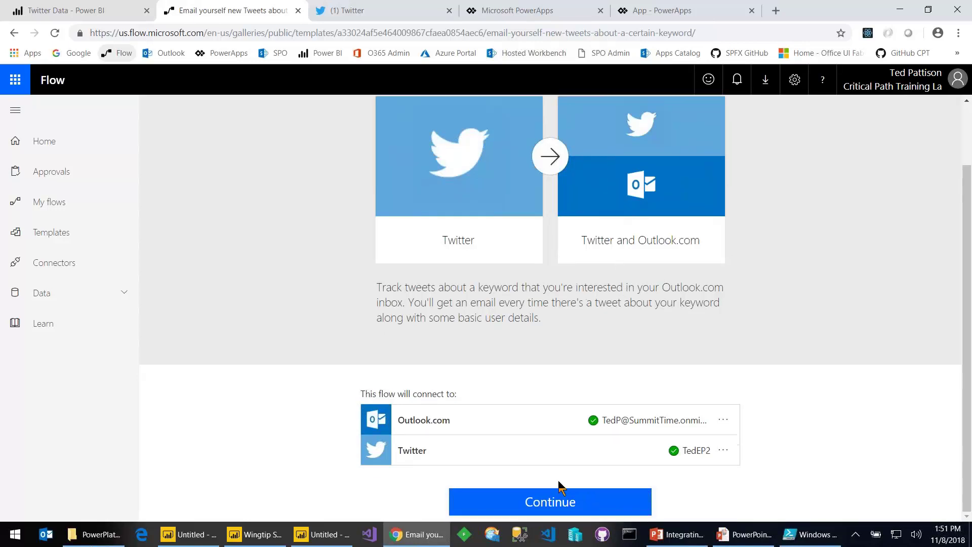
pyautogui.click(558, 506)
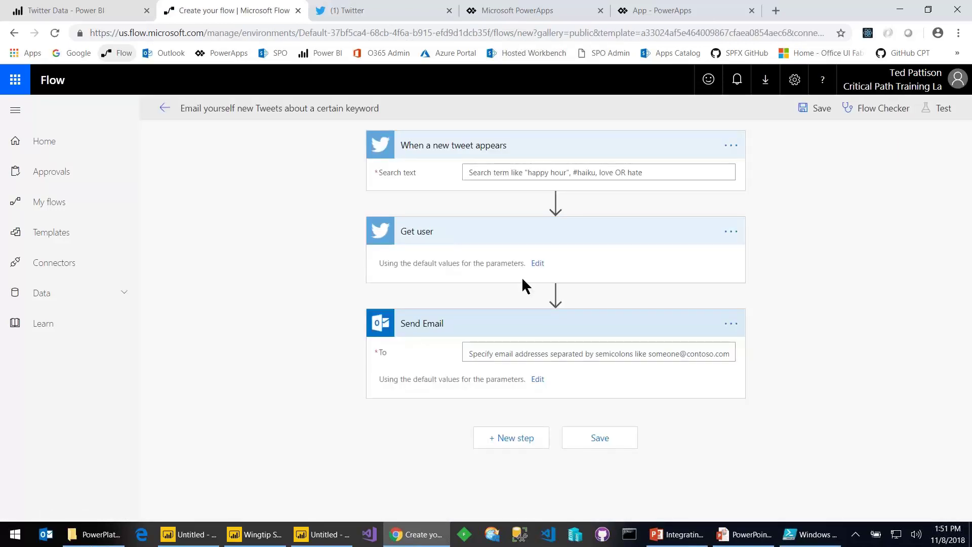
# Step: Set the search text of the When a new tweet appears trigger to #PowerApps and review the Get user action
pyautogui.click(525, 175)
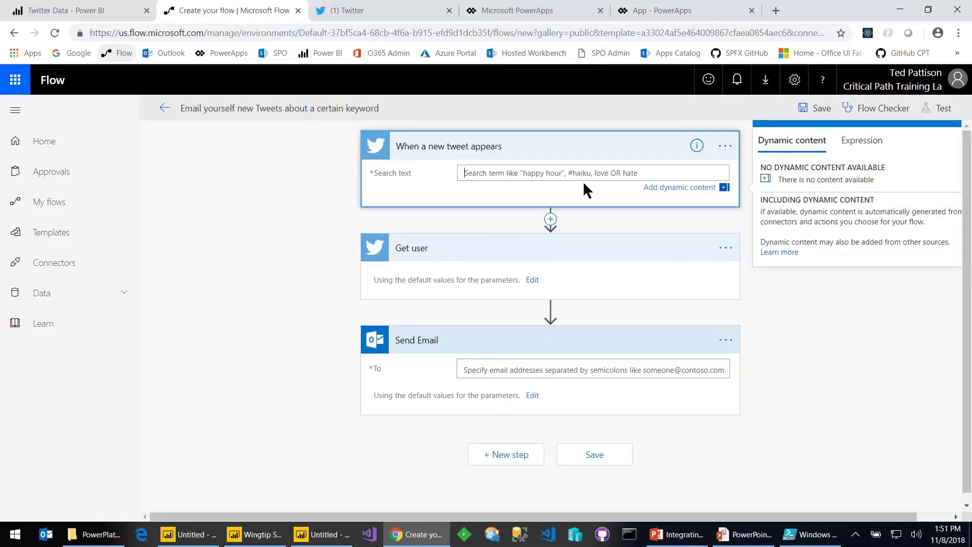
pyautogui.write('#')
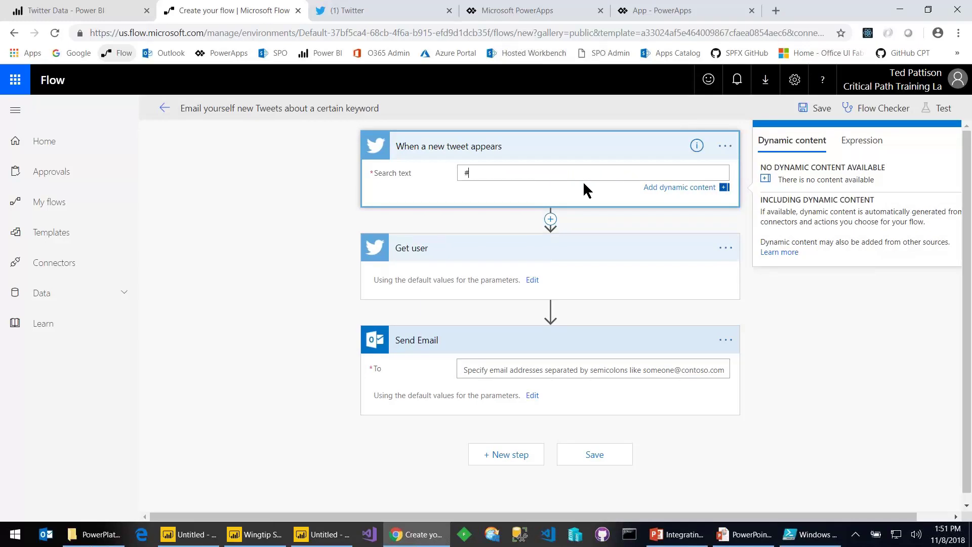
pyautogui.write('PowerApps')
pyautogui.click(540, 154)
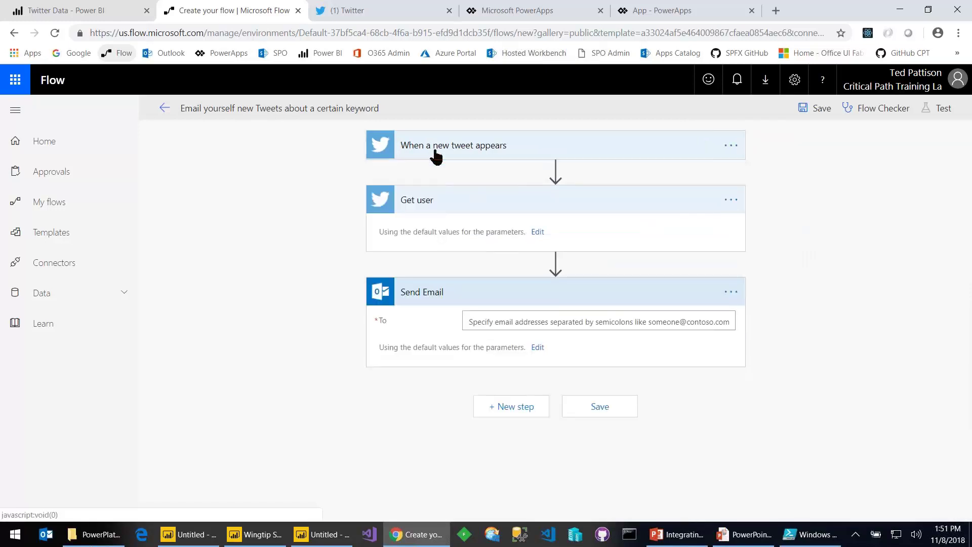
pyautogui.click(442, 150)
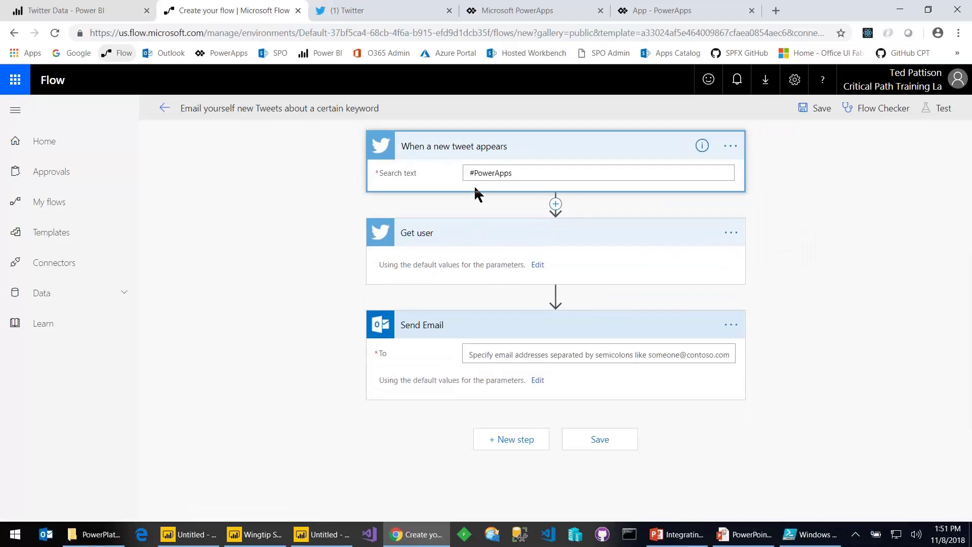
pyautogui.click(475, 241)
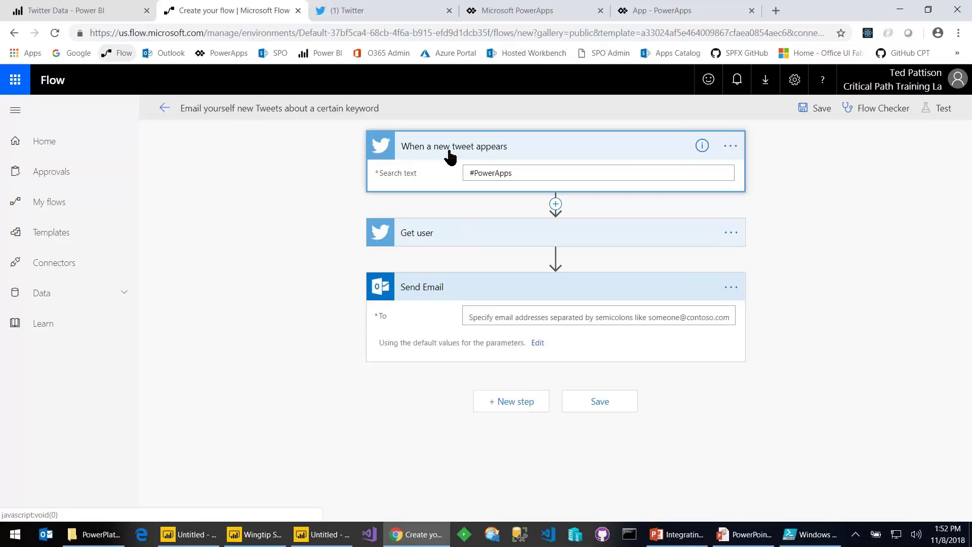
pyautogui.click(459, 237)
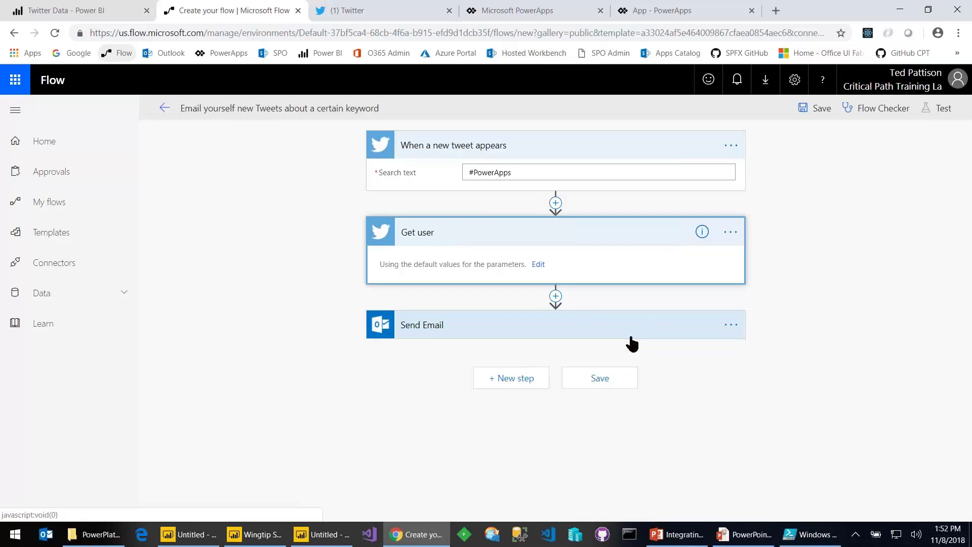
# Step: Set the recipient of the Send Email action to the account owner's suggested contact
pyautogui.click(513, 364)
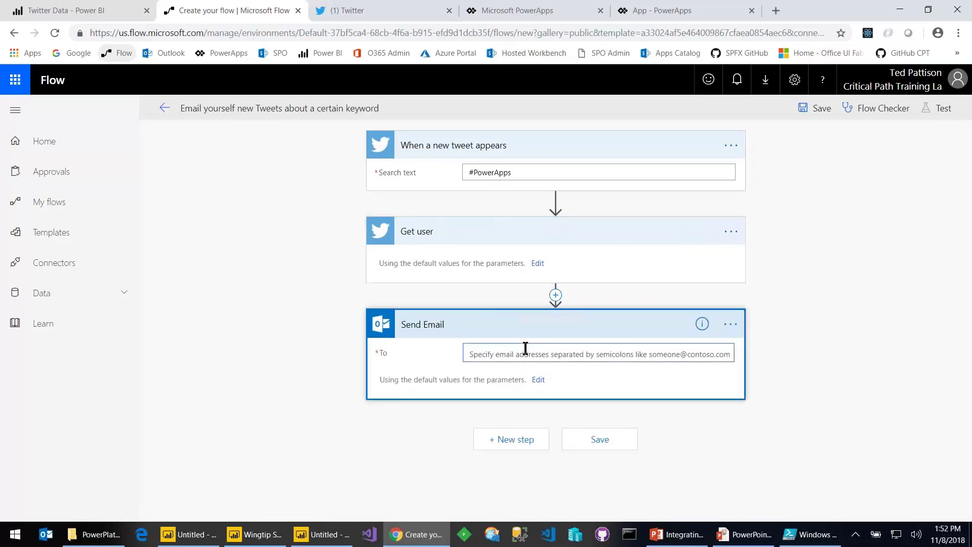
pyautogui.click(524, 348)
pyautogui.write('ted')
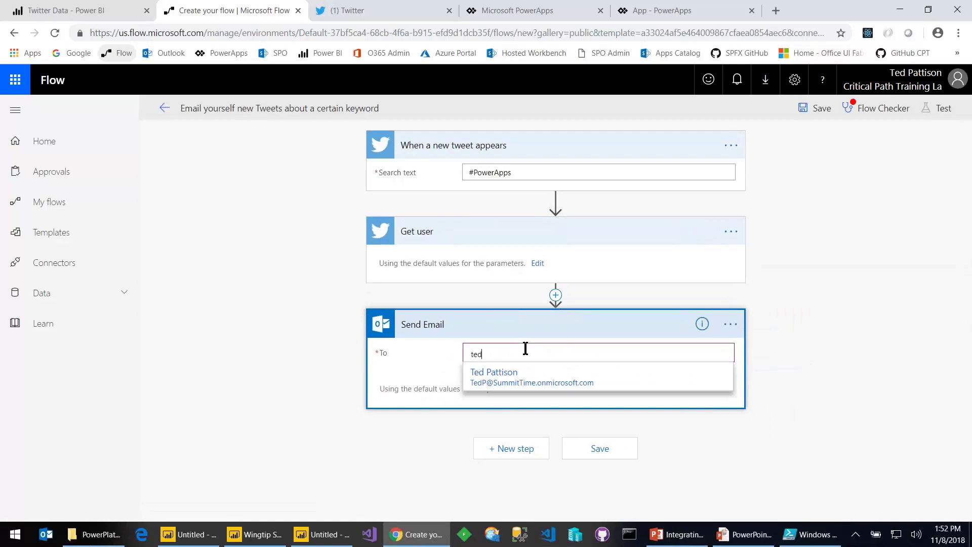
pyautogui.click(527, 380)
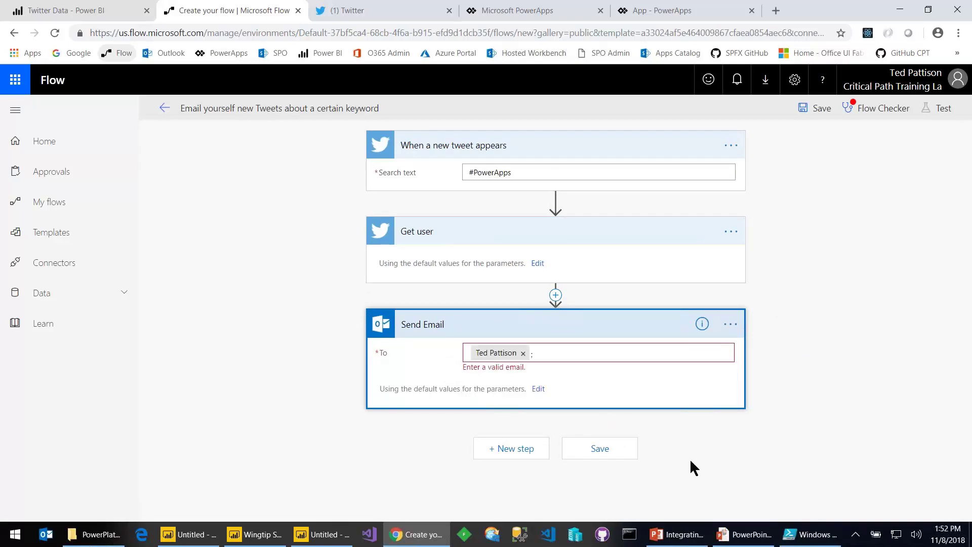
# Step: Search the actions for power bi and add the Add rows to a dataset action after Send Email
pyautogui.click(514, 450)
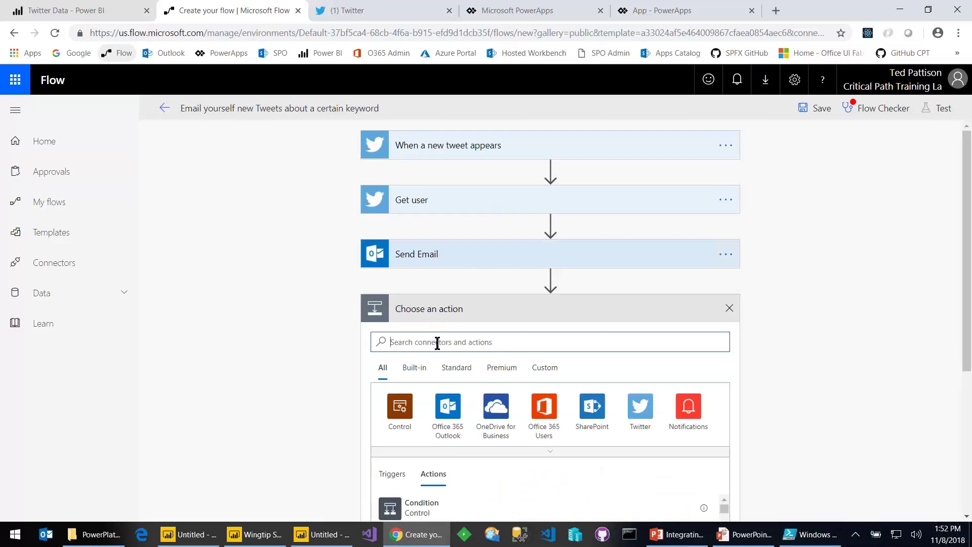
pyautogui.write('po')
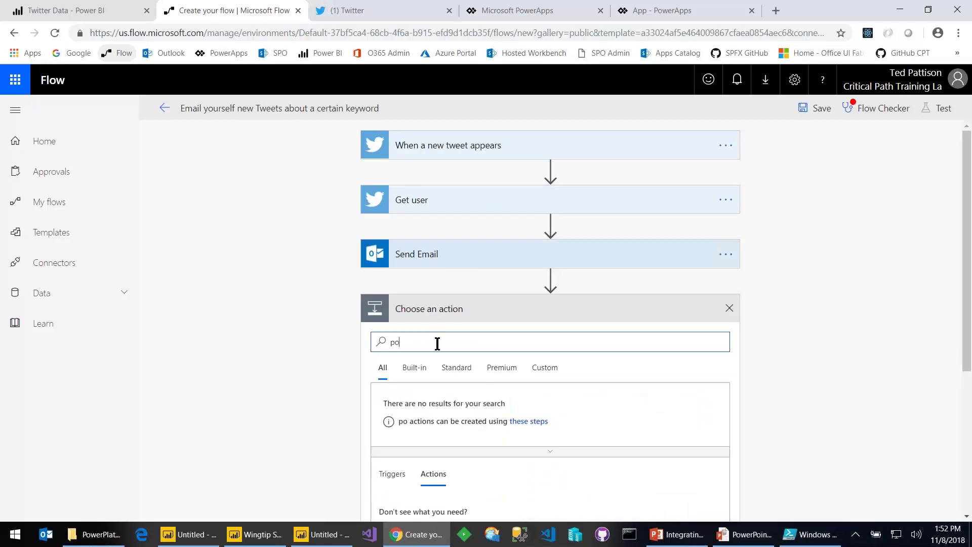
pyautogui.write('weer bi')
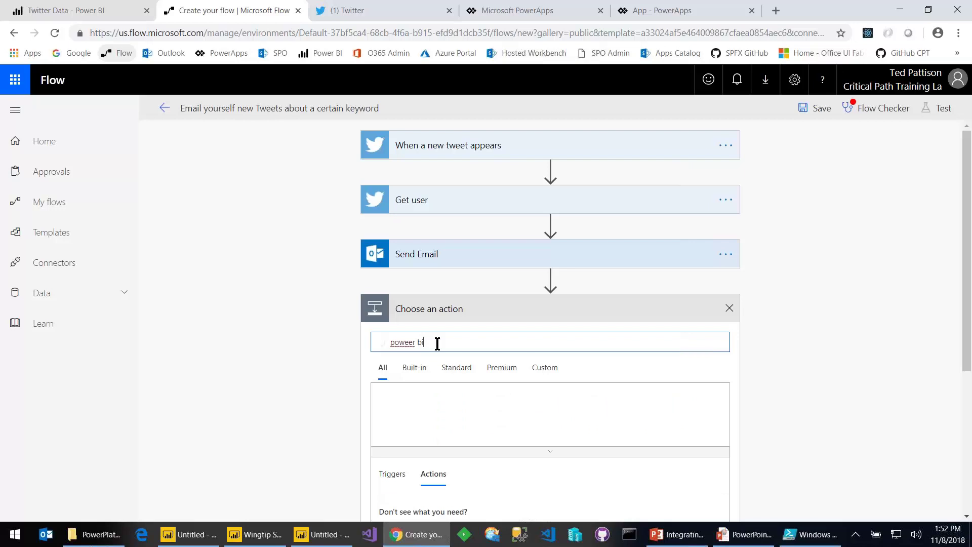
pyautogui.press('Left')
pyautogui.press('Left')
pyautogui.press('Left')
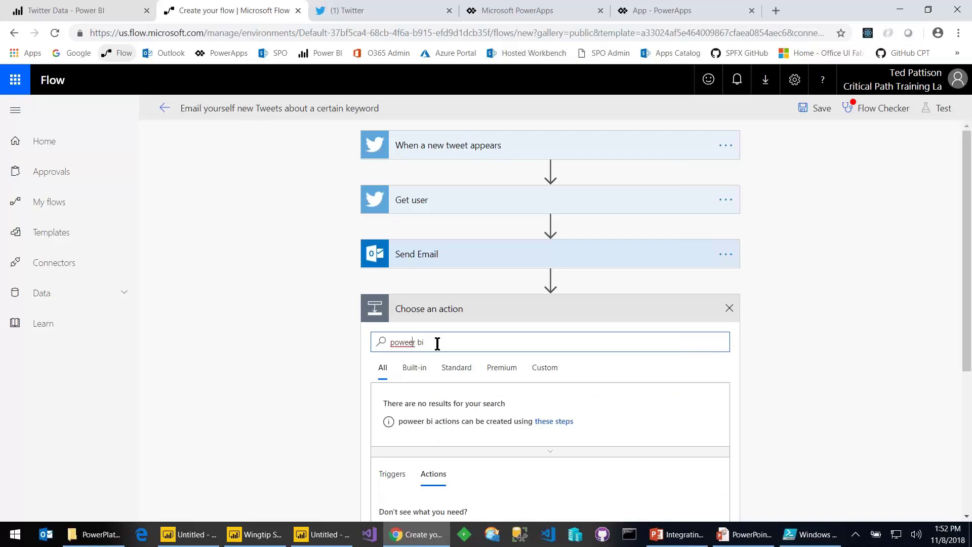
pyautogui.press('BackSpace')
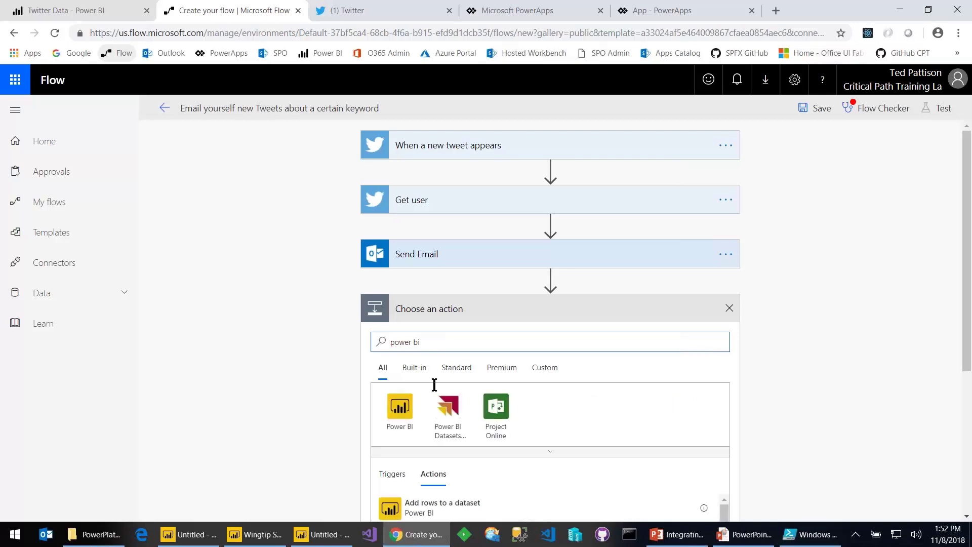
pyautogui.scroll(-3, 478, 366)
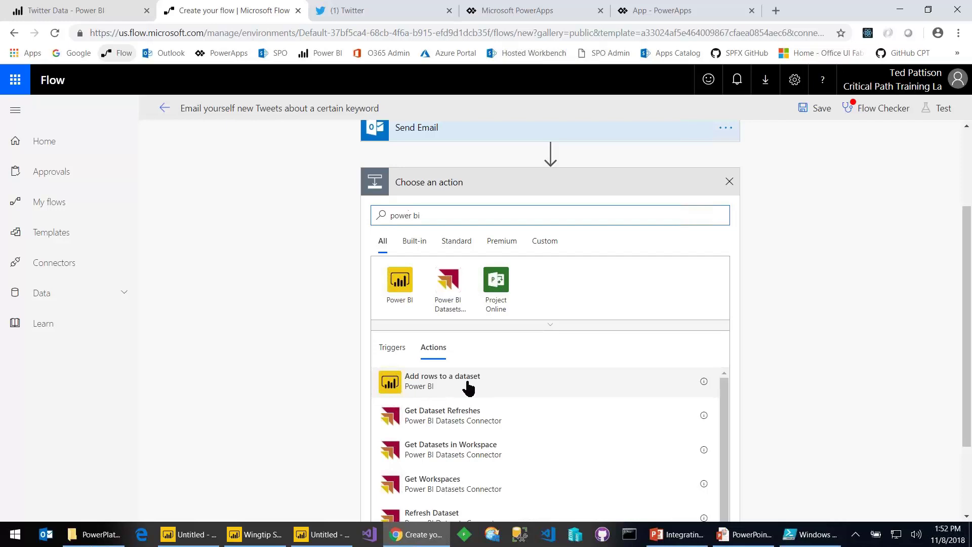
pyautogui.click(458, 387)
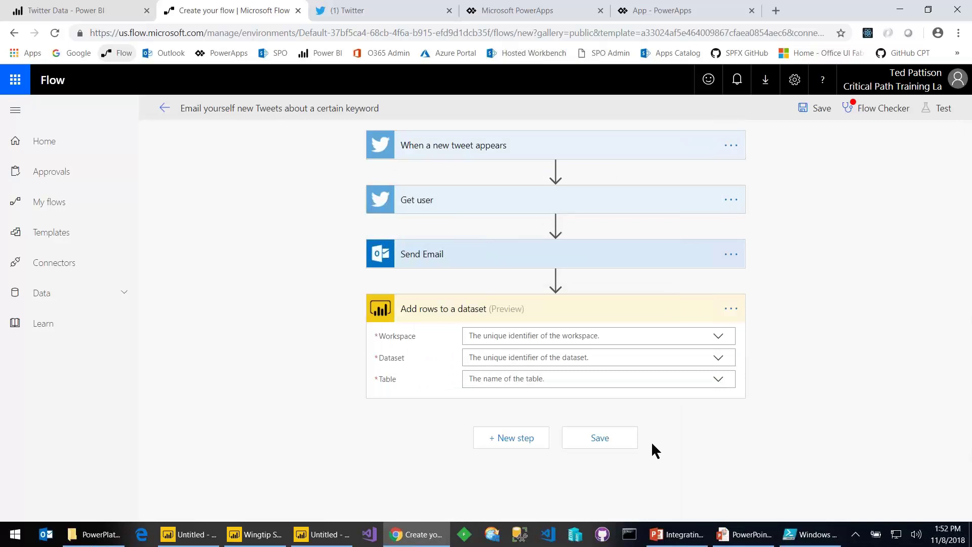
# Step: Point the Add rows to a dataset action at the Thurs Demo workspace, Twitter Data dataset and RealTimeData table
pyautogui.click(723, 338)
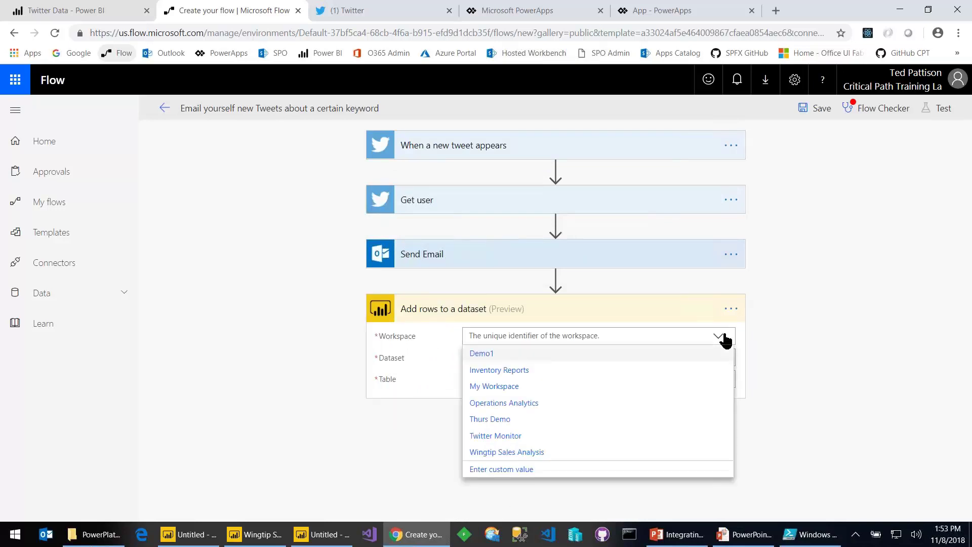
pyautogui.click(496, 421)
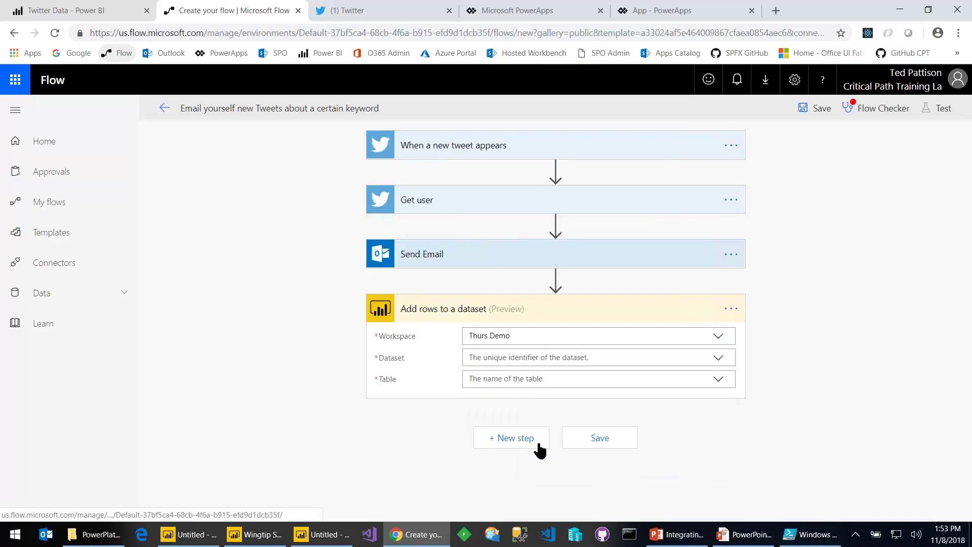
pyautogui.click(719, 358)
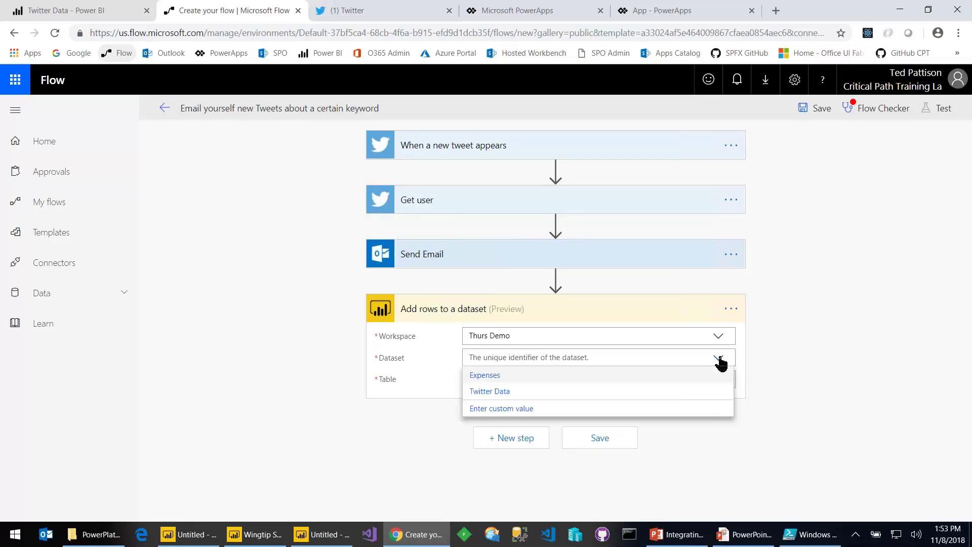
pyautogui.click(499, 392)
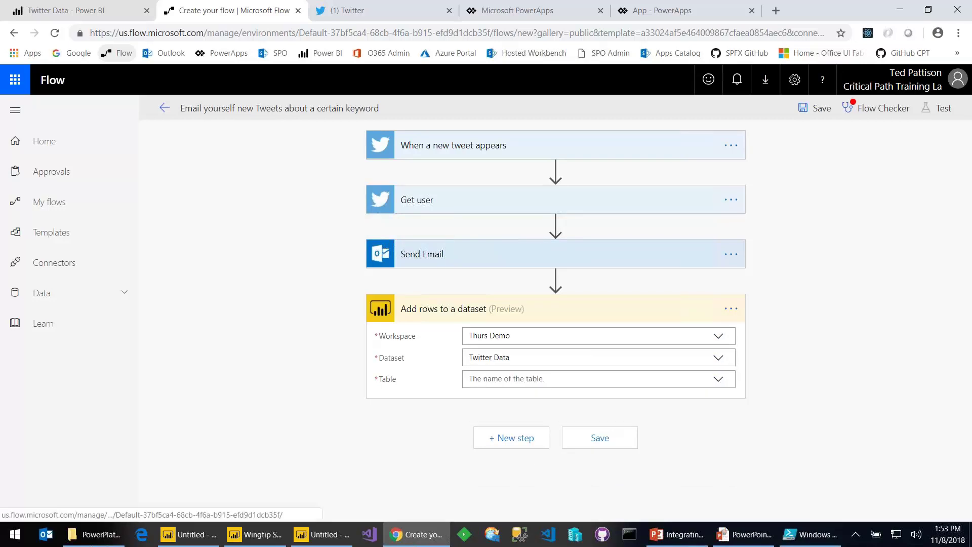
pyautogui.click(720, 381)
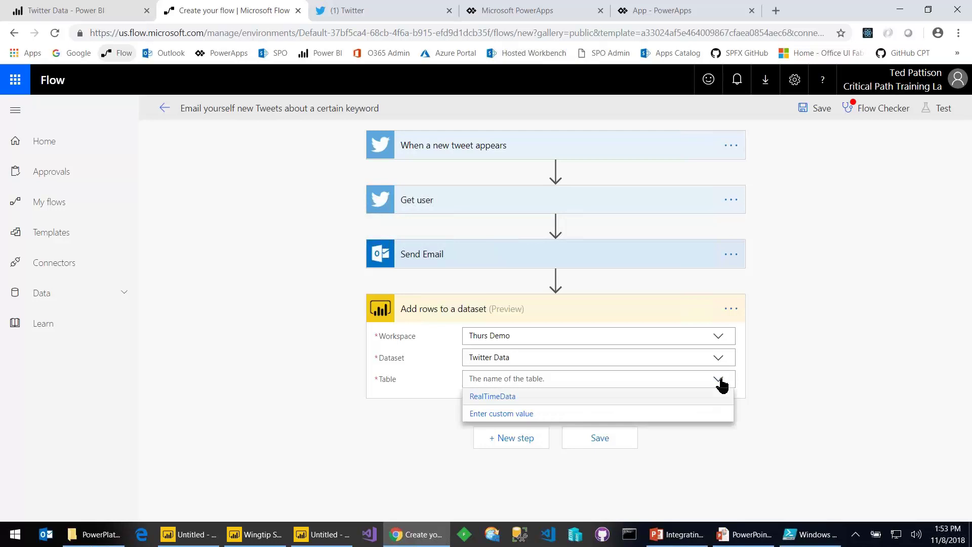
pyautogui.click(488, 397)
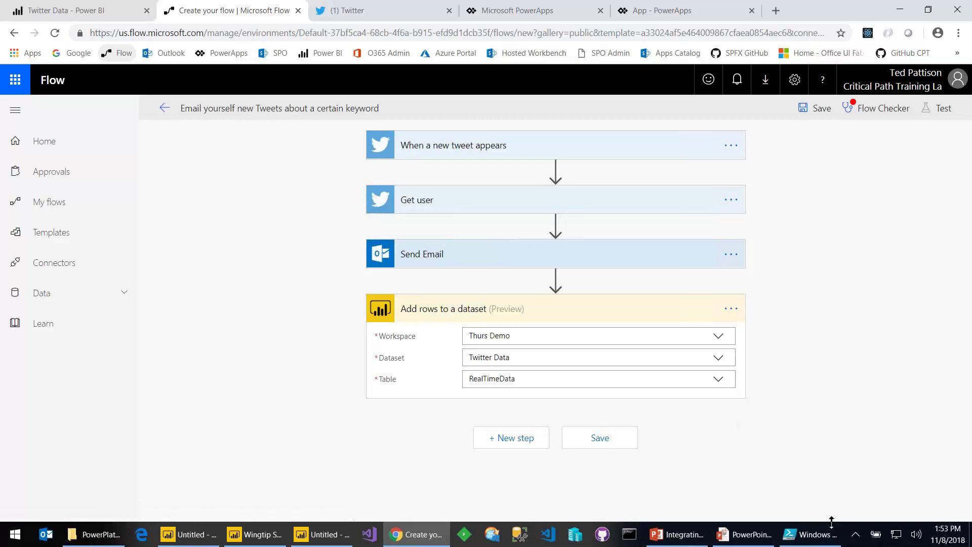
# Step: Map the TweetText field to the Tweet text output of the When a new tweet appears trigger
pyautogui.scroll(-1, 465, 349)
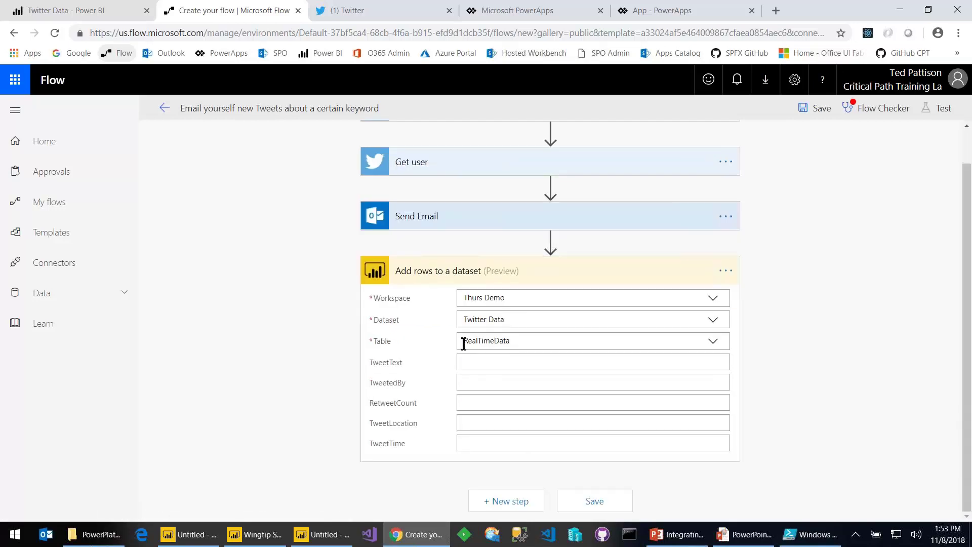
pyautogui.click(480, 369)
pyautogui.scroll(-2, 835, 461)
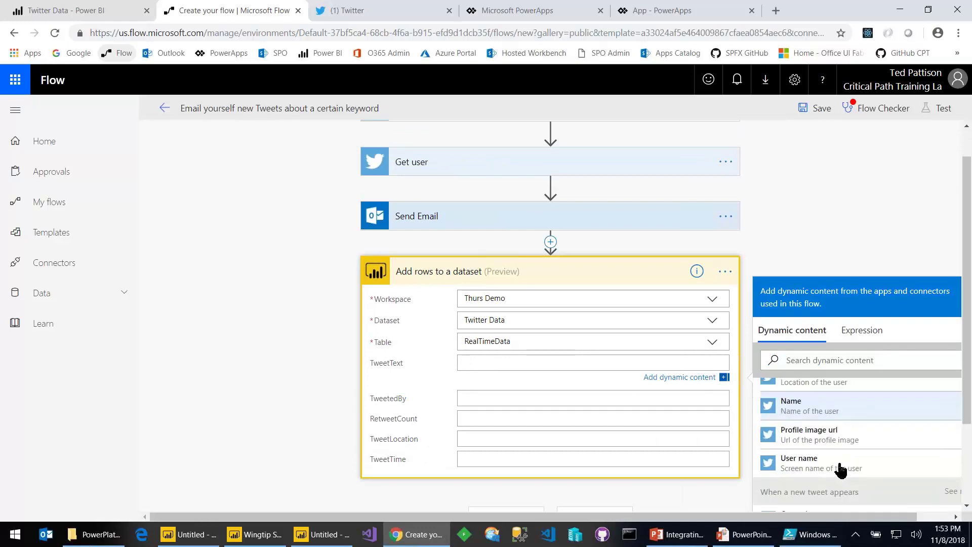
pyautogui.scroll(-1, 840, 472)
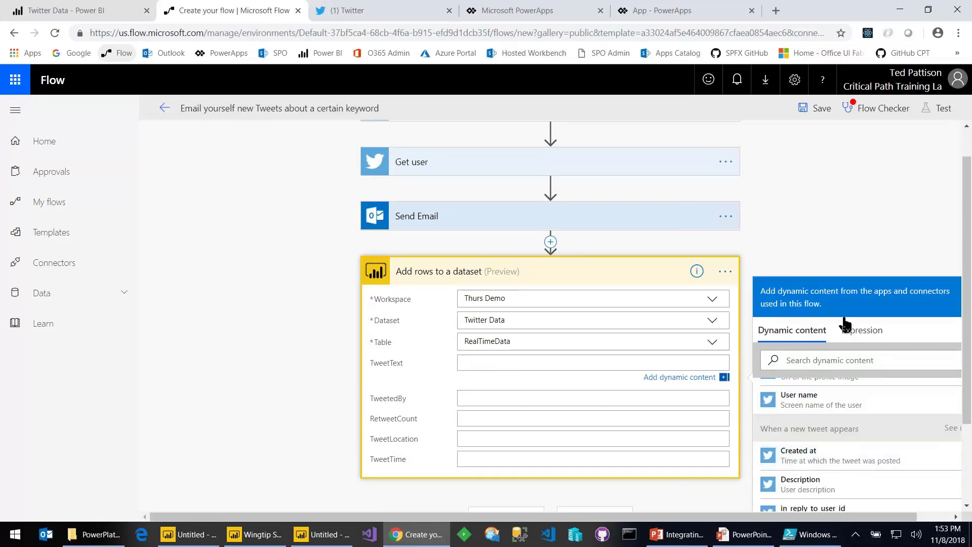
pyautogui.hotkey('ctrl', '-')
pyautogui.hotkey('ctrl', '-')
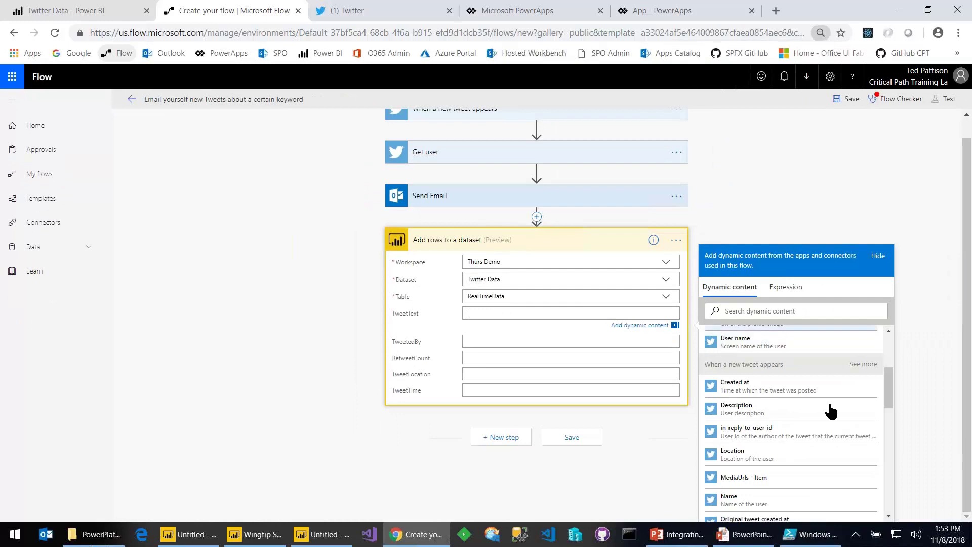
pyautogui.scroll(1, 849, 426)
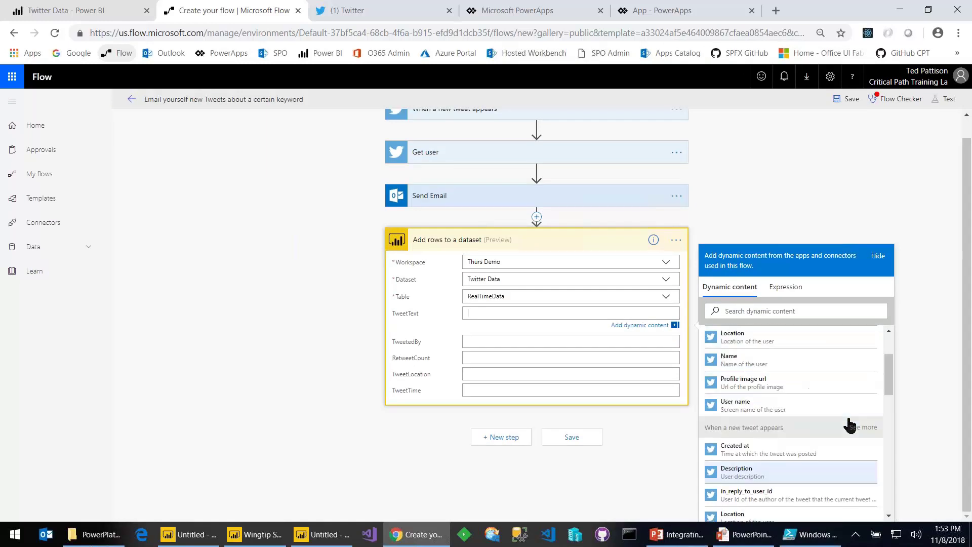
pyautogui.scroll(2, 850, 425)
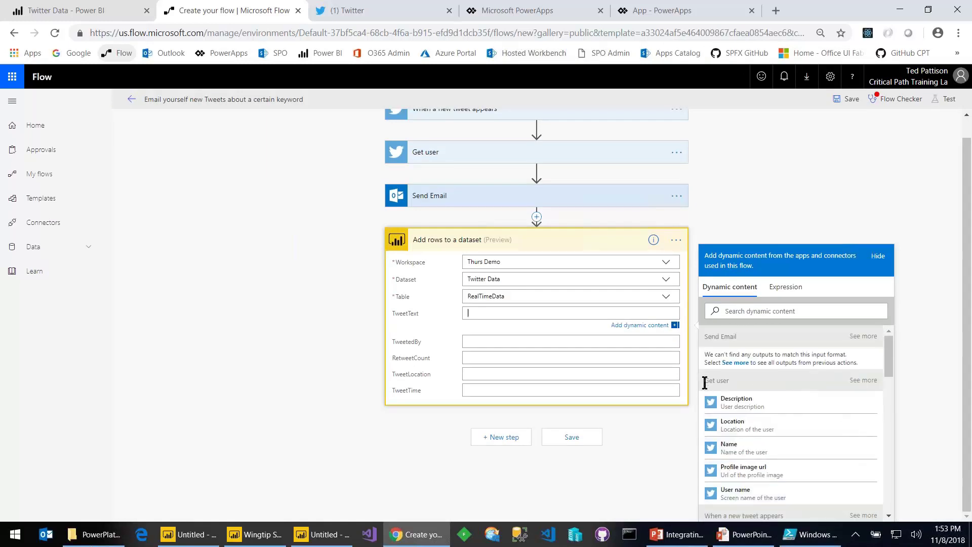
pyautogui.scroll(-3, 745, 380)
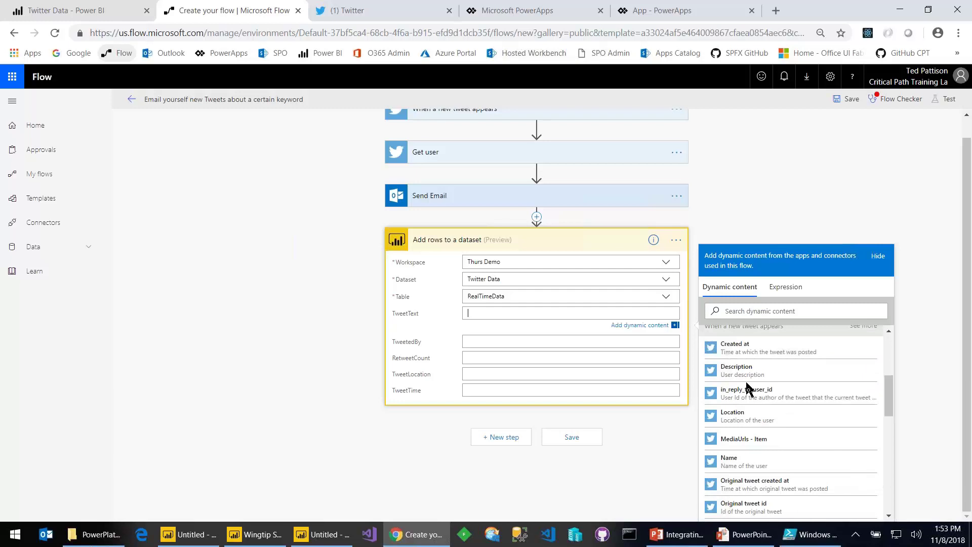
pyautogui.scroll(1, 746, 387)
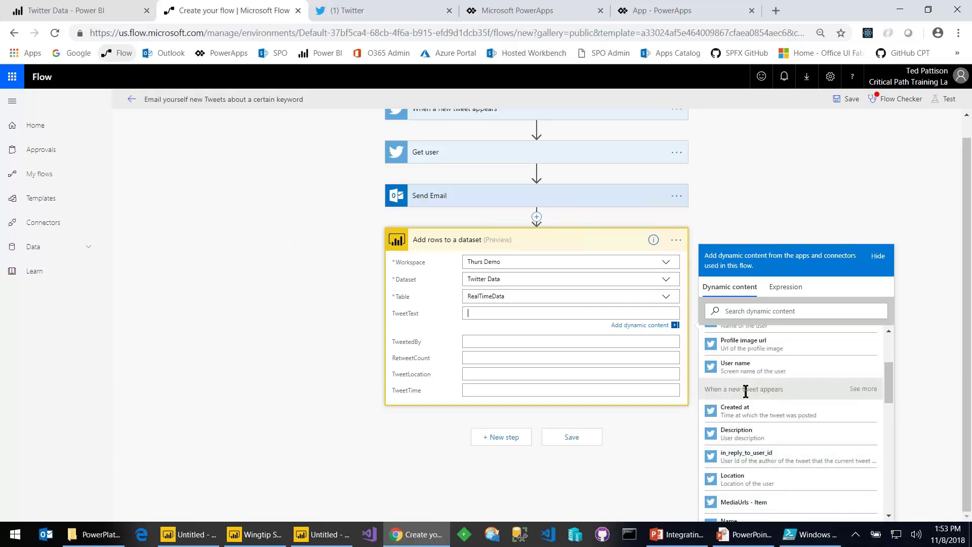
pyautogui.scroll(-3, 783, 455)
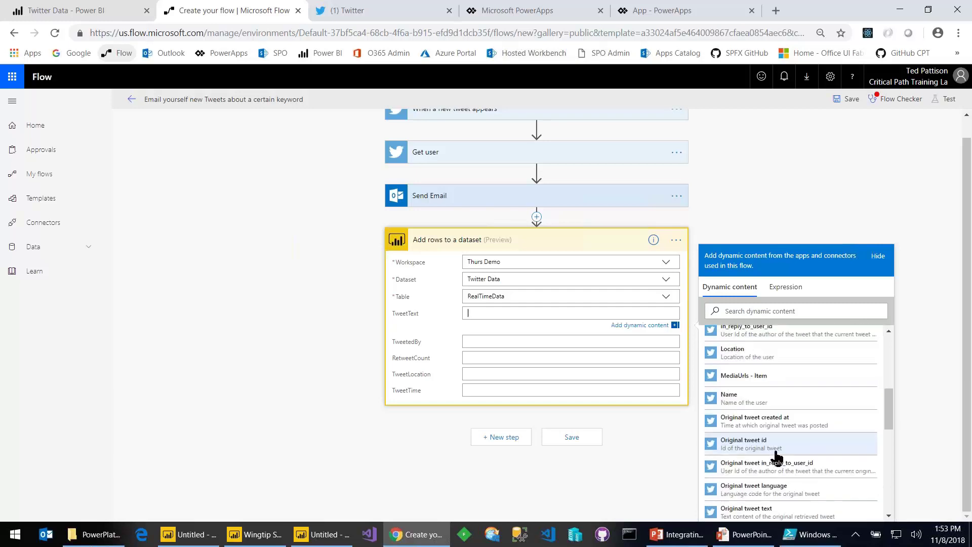
pyautogui.scroll(-4, 774, 461)
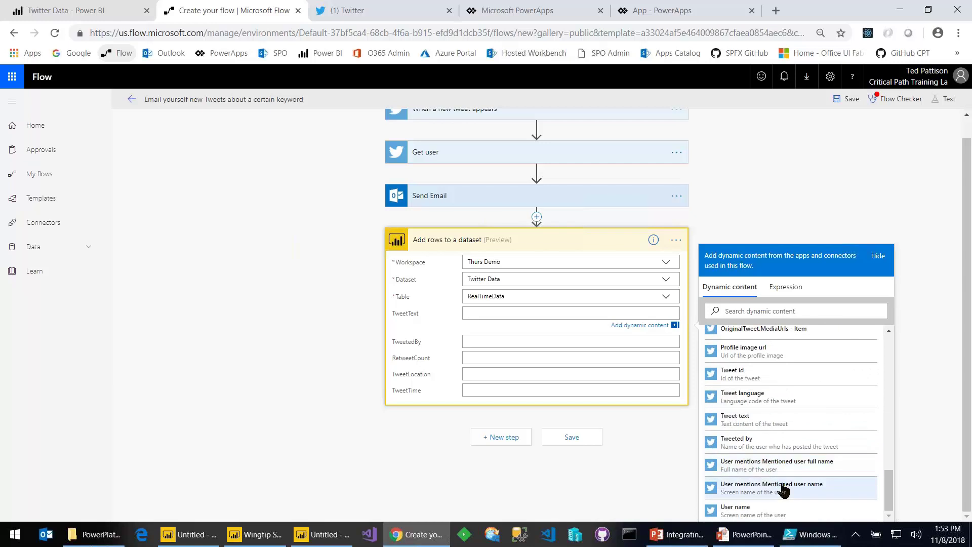
pyautogui.click(744, 423)
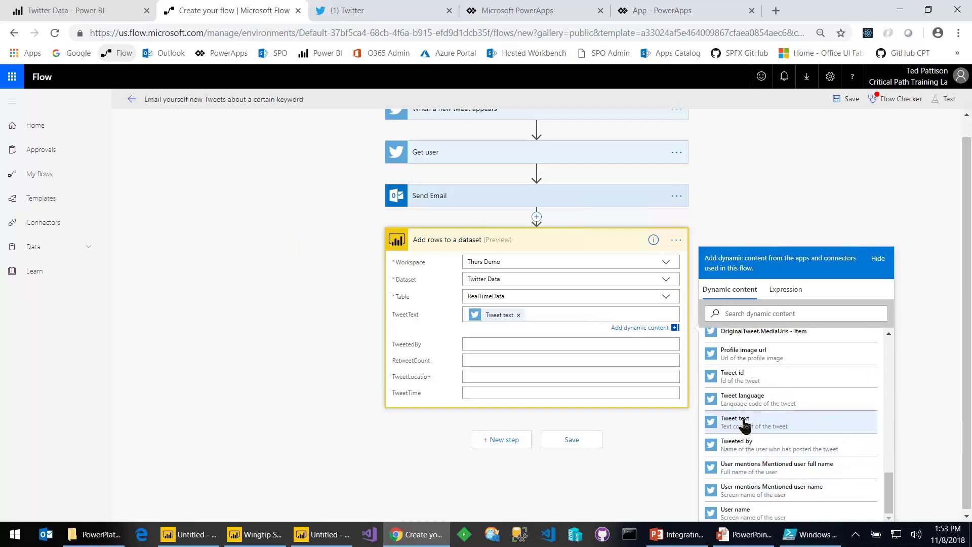
# Step: Map the TweetedBy field to the Name output of the Get user action
pyautogui.click(549, 339)
pyautogui.scroll(1, 788, 449)
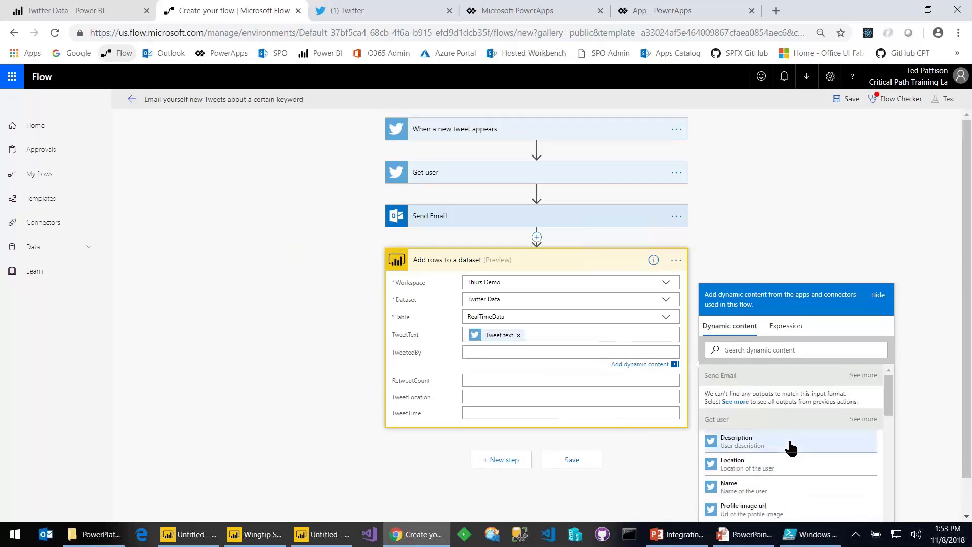
pyautogui.scroll(-1, 751, 488)
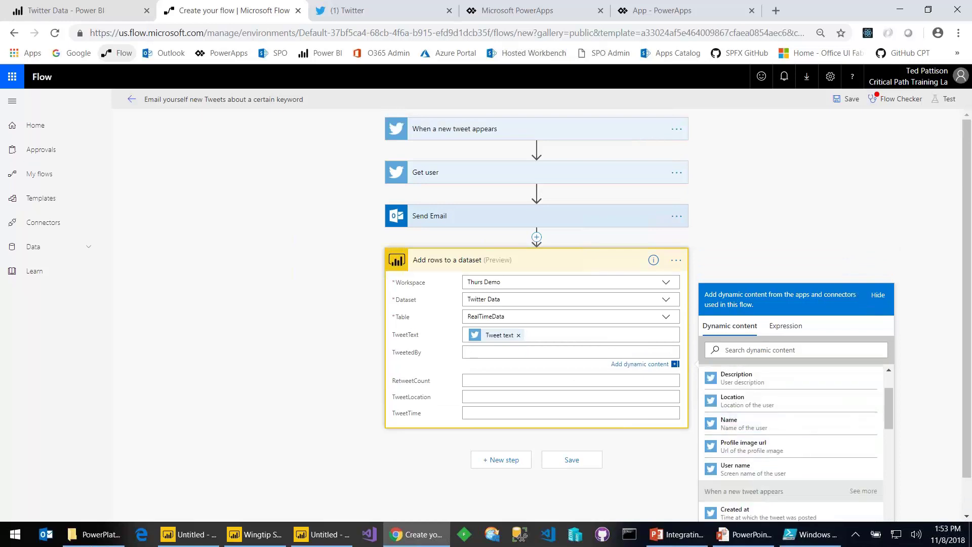
pyautogui.click(736, 425)
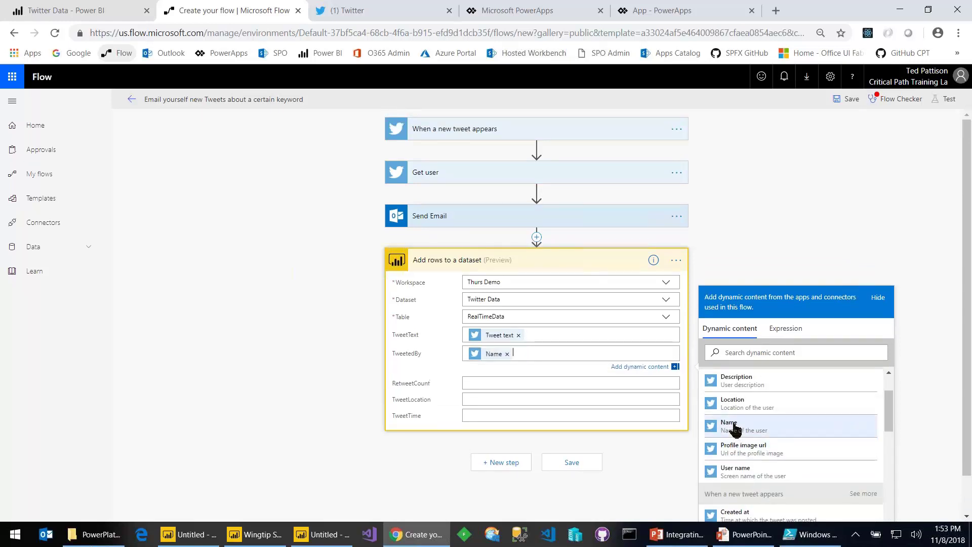
# Step: Expand the full outputs of the When a new tweet appears trigger and map RetweetCount to Retweet count
pyautogui.click(545, 384)
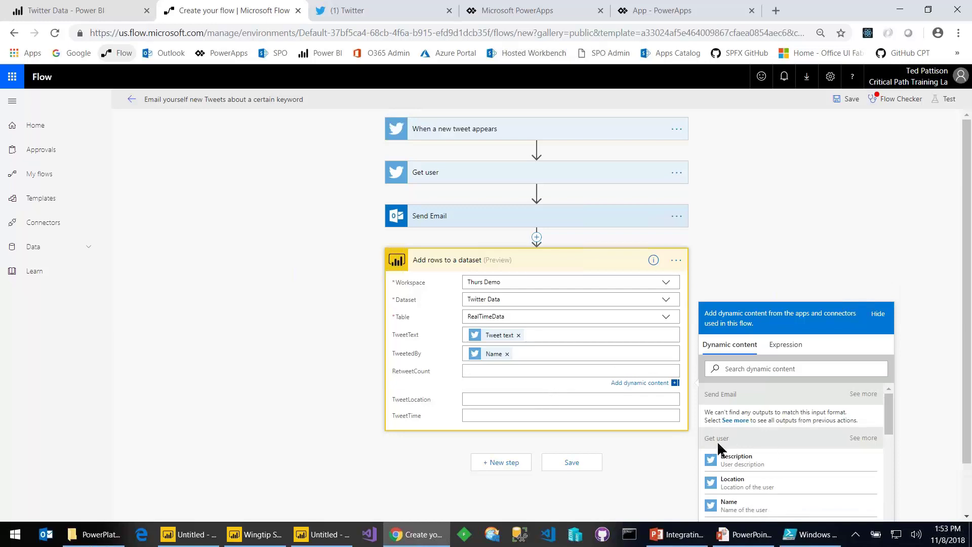
pyautogui.scroll(-2, 761, 436)
pyautogui.scroll(-2, 770, 434)
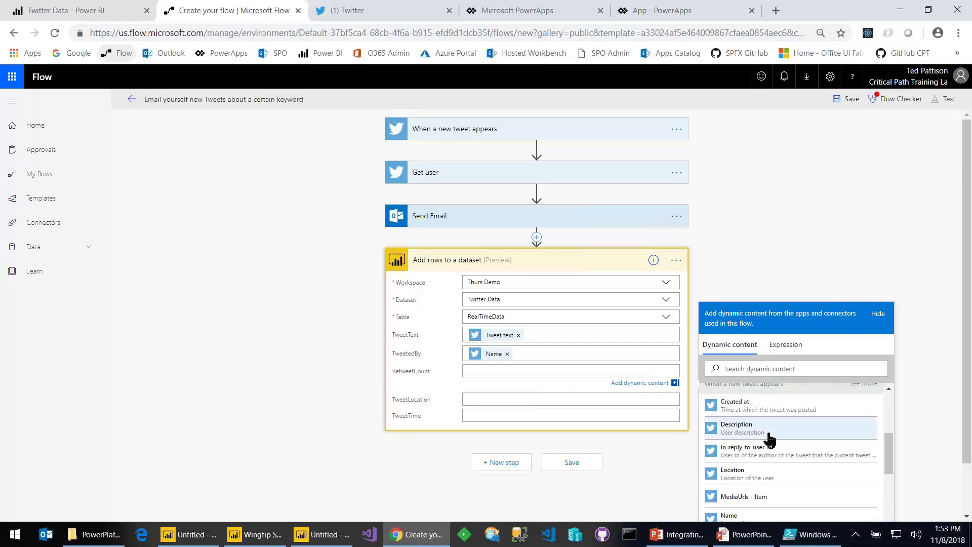
pyautogui.scroll(2, 770, 434)
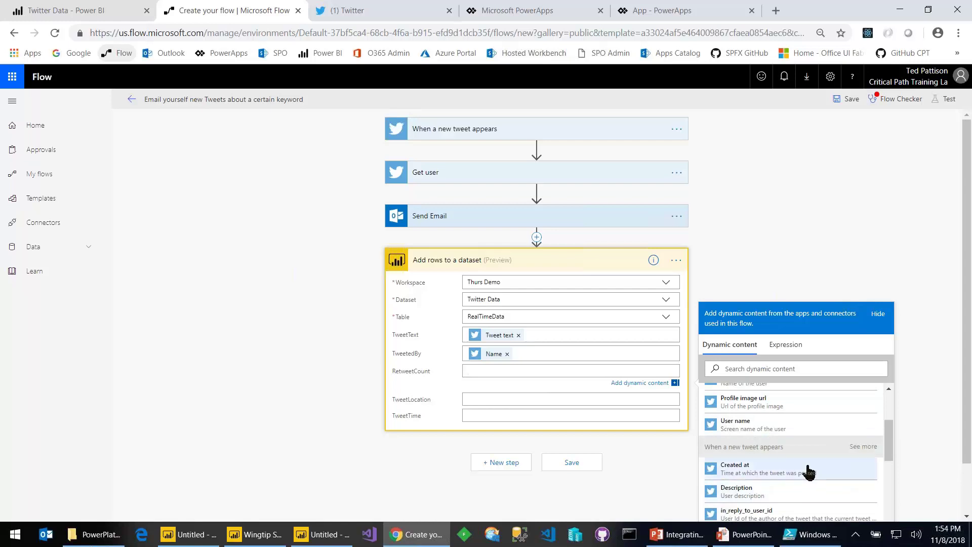
pyautogui.click(856, 447)
pyautogui.moveTo(855, 448); pyautogui.dragTo(883, 450)
pyautogui.tripleClick(877, 448)
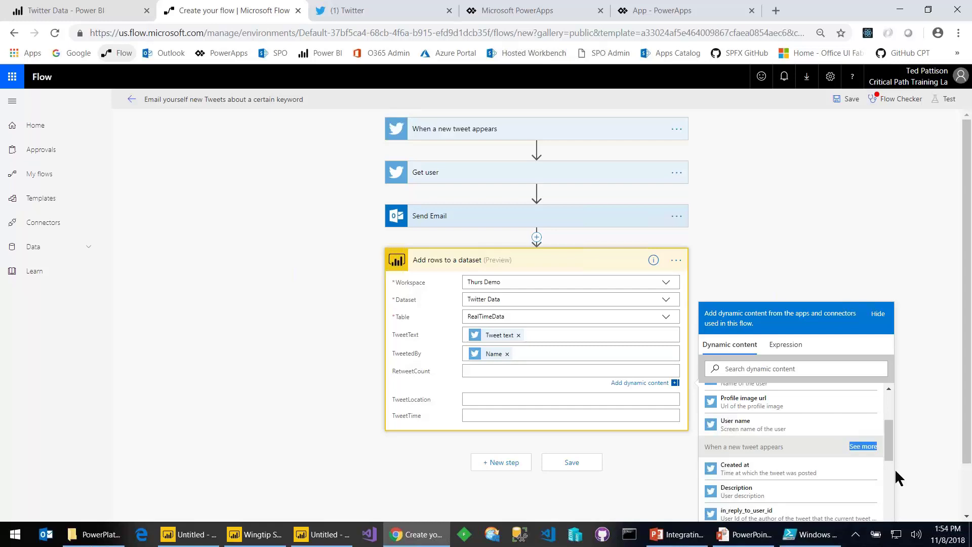
pyautogui.click(859, 447)
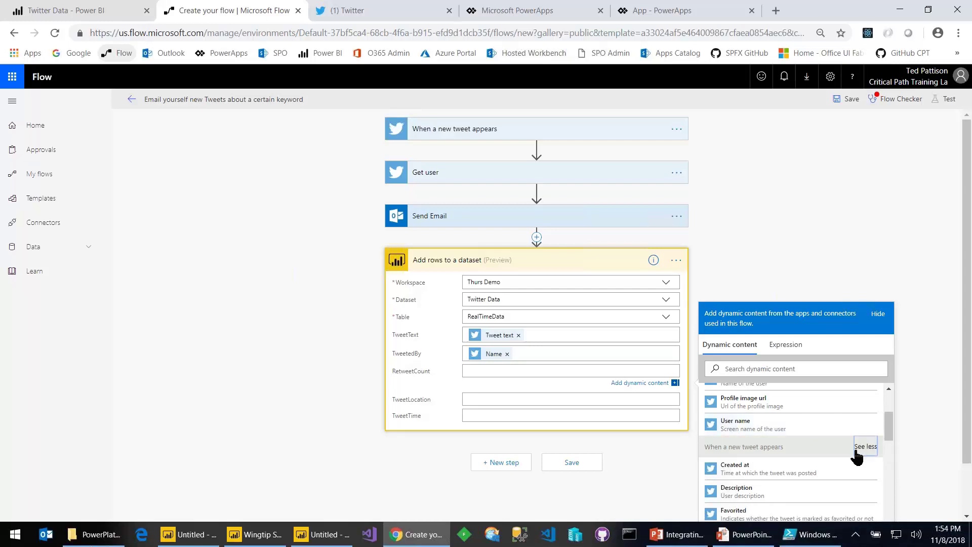
pyautogui.scroll(-3, 805, 476)
pyautogui.scroll(-3, 790, 481)
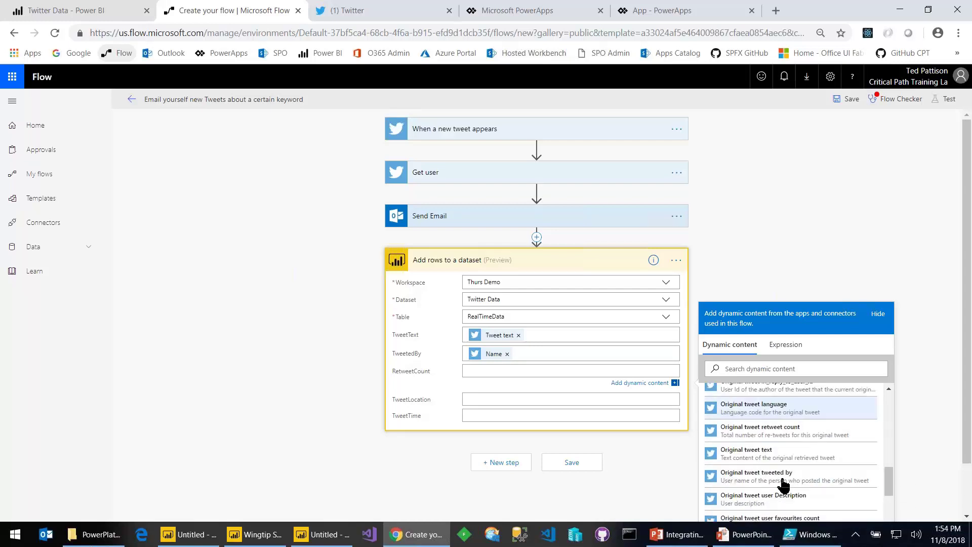
pyautogui.scroll(-5, 830, 491)
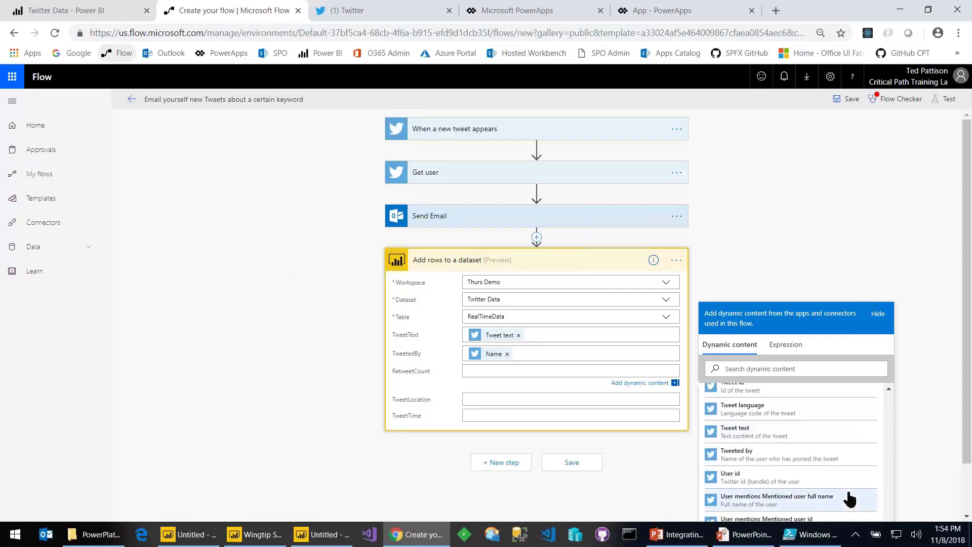
pyautogui.scroll(3, 752, 462)
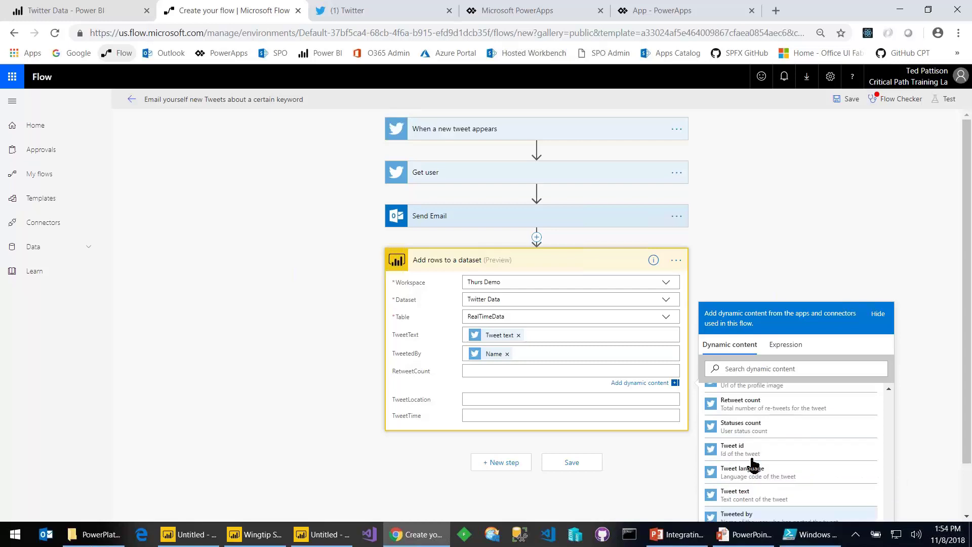
pyautogui.click(743, 406)
# Step: Map TweetLocation to the Location output of Get user and set TweetTime to the expression utcNow()
pyautogui.click(497, 401)
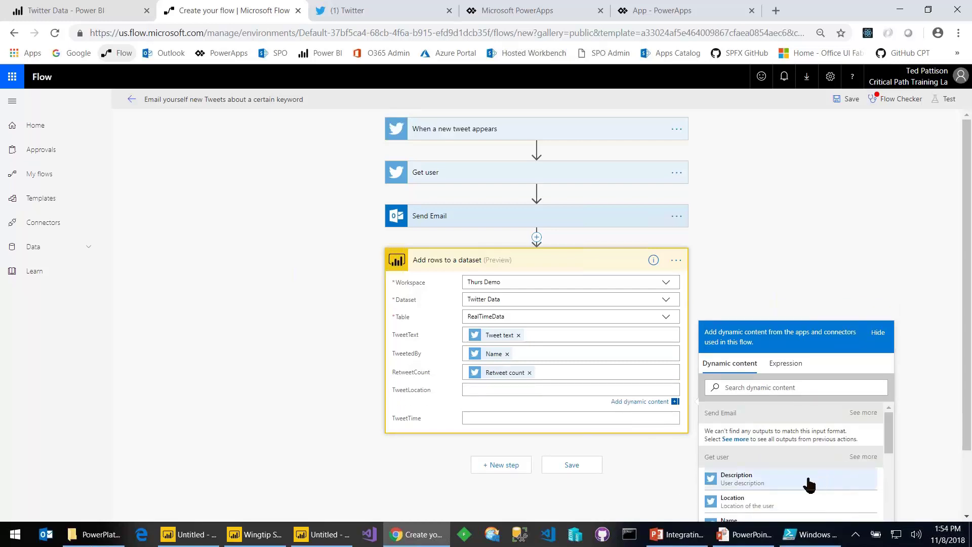
pyautogui.click(750, 511)
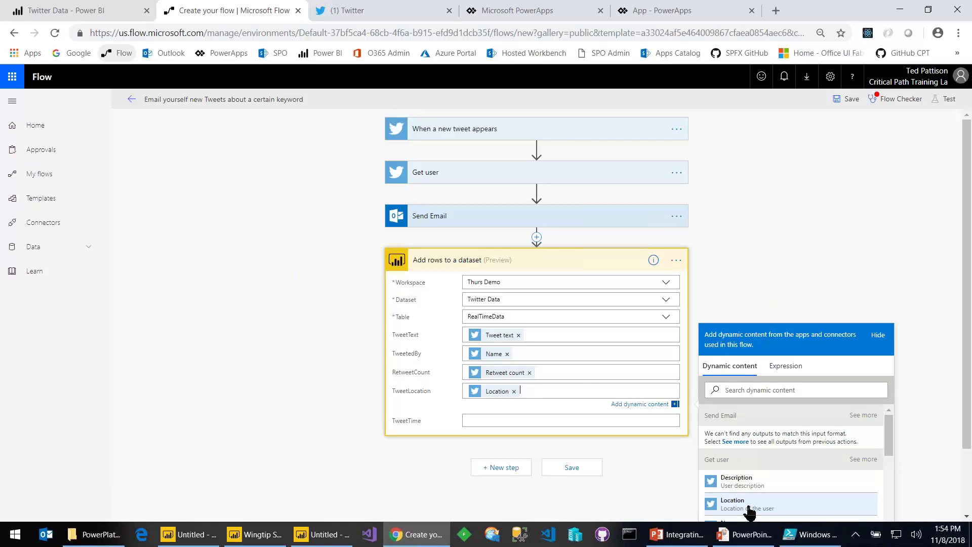
pyautogui.click(573, 420)
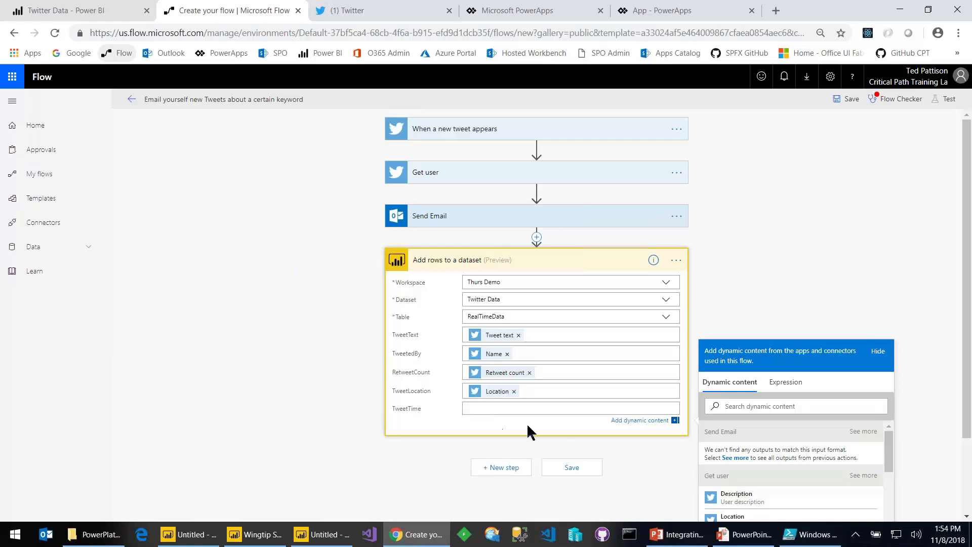
pyautogui.click(782, 384)
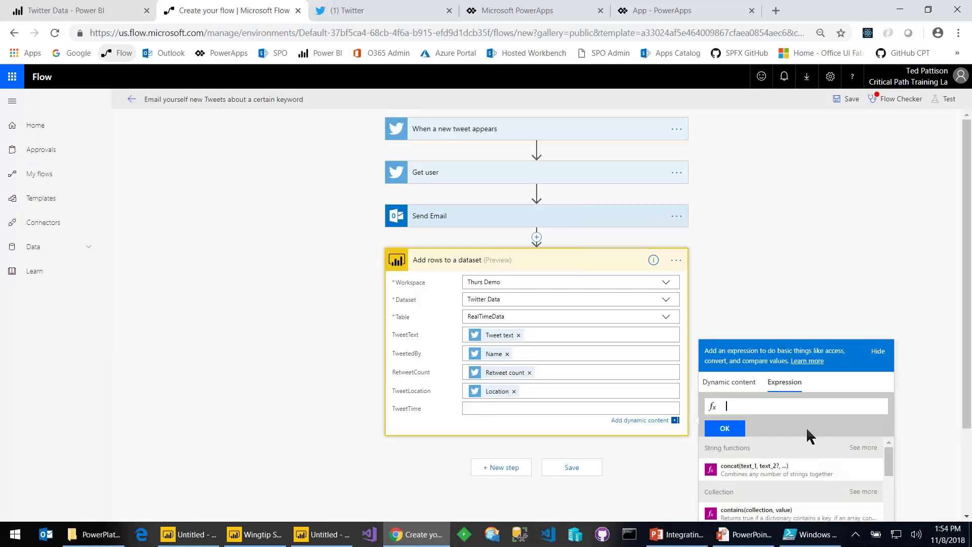
pyautogui.write('utc')
pyautogui.press('Tab')
pyautogui.click(725, 429)
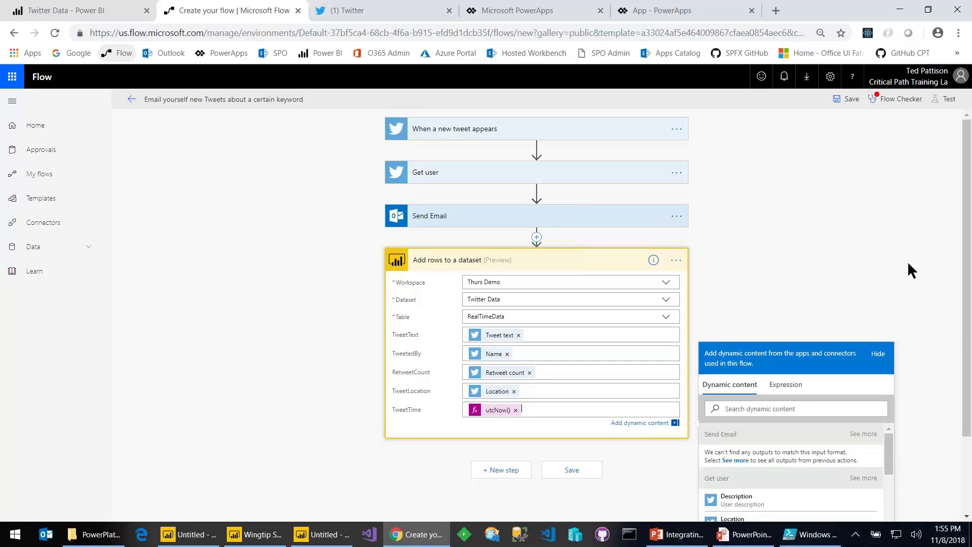
# Step: Save the flow and switch to the Twitter Data dashboard in Power BI
pyautogui.click(846, 99)
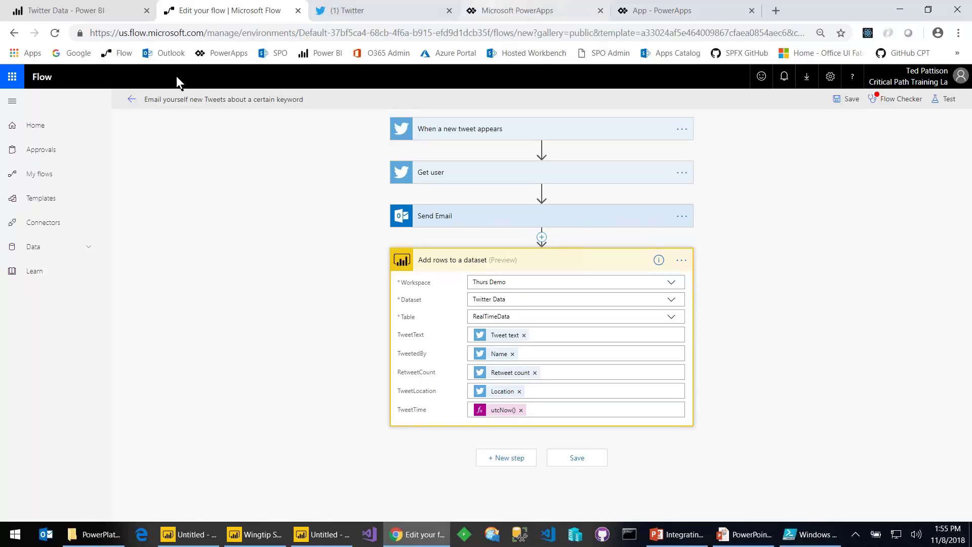
pyautogui.click(87, 11)
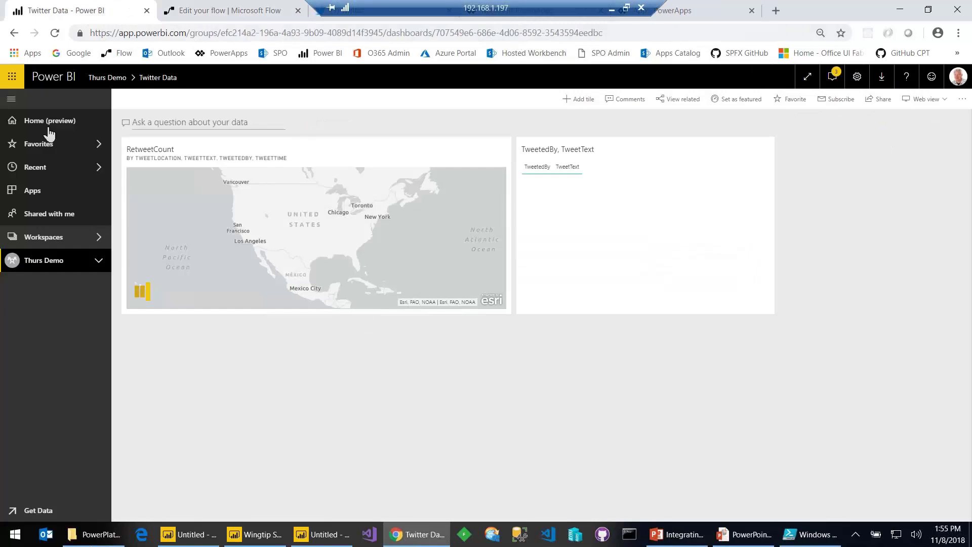
# Step: Open the Twitter Monitor dashboard from the Twitter Monitor workspace
pyautogui.click(99, 237)
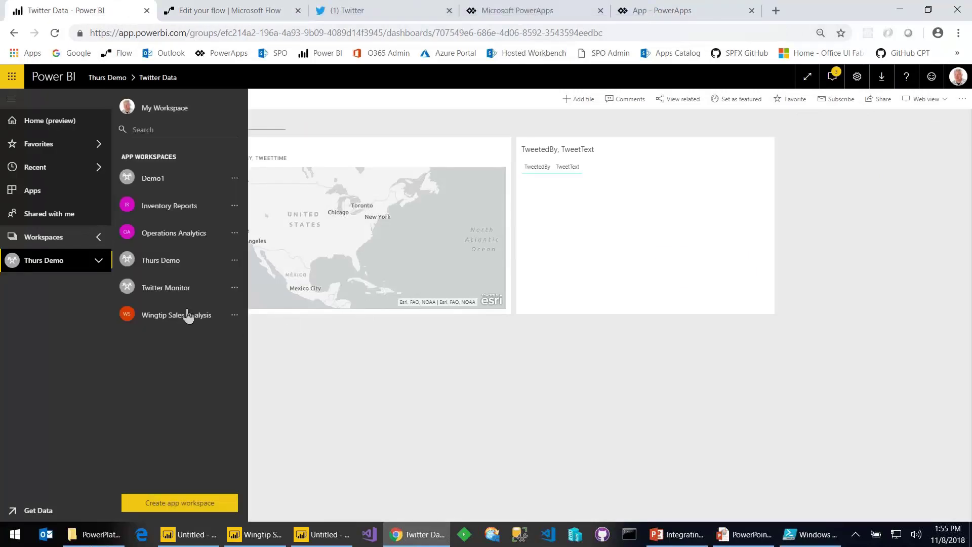
pyautogui.click(173, 287)
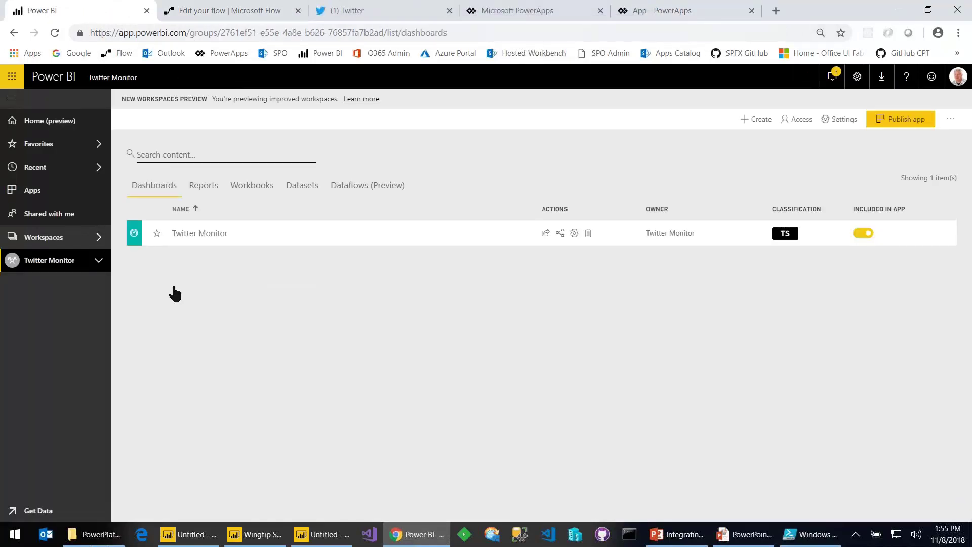
pyautogui.click(200, 233)
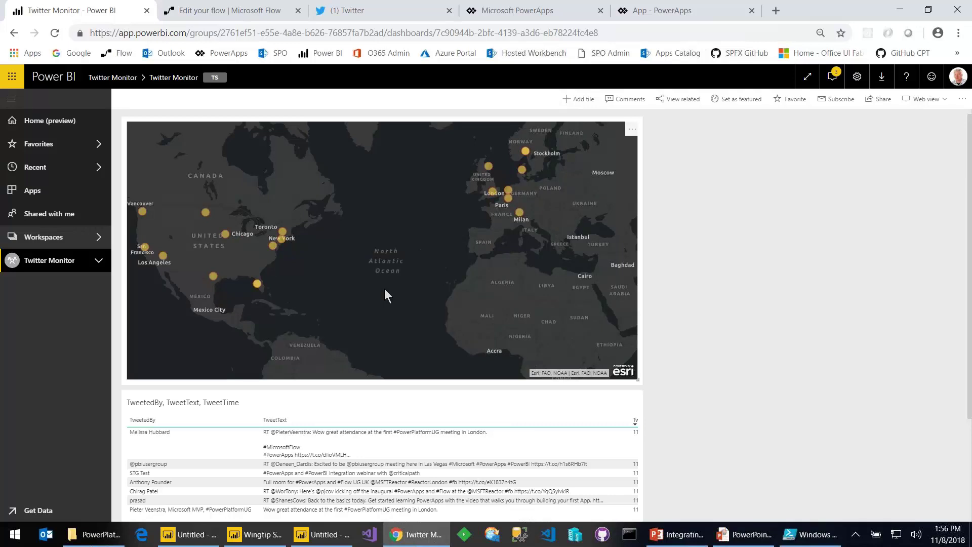
# Step: Inspect the tweet details of the Florida point on the dashboard map, close them and select the point near Stockholm
pyautogui.click(258, 284)
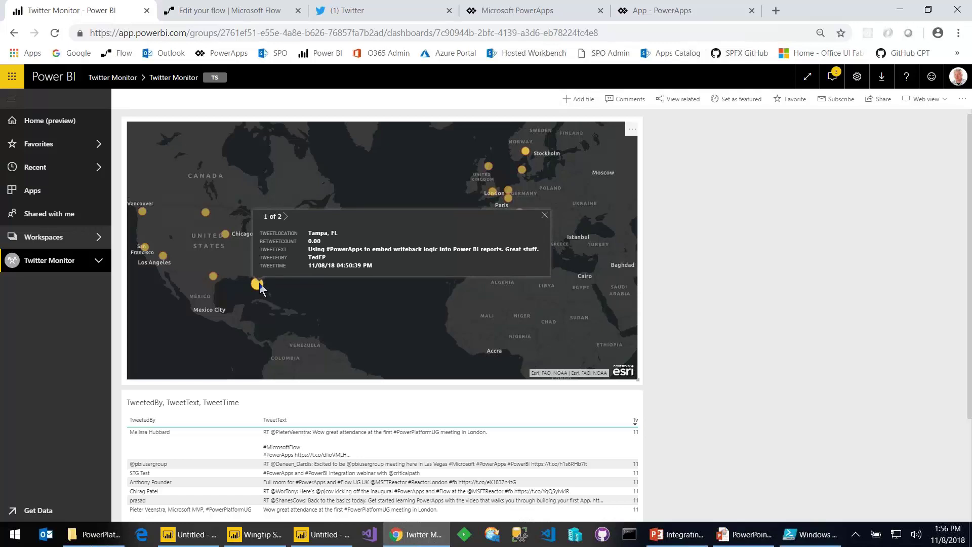
pyautogui.click(480, 140)
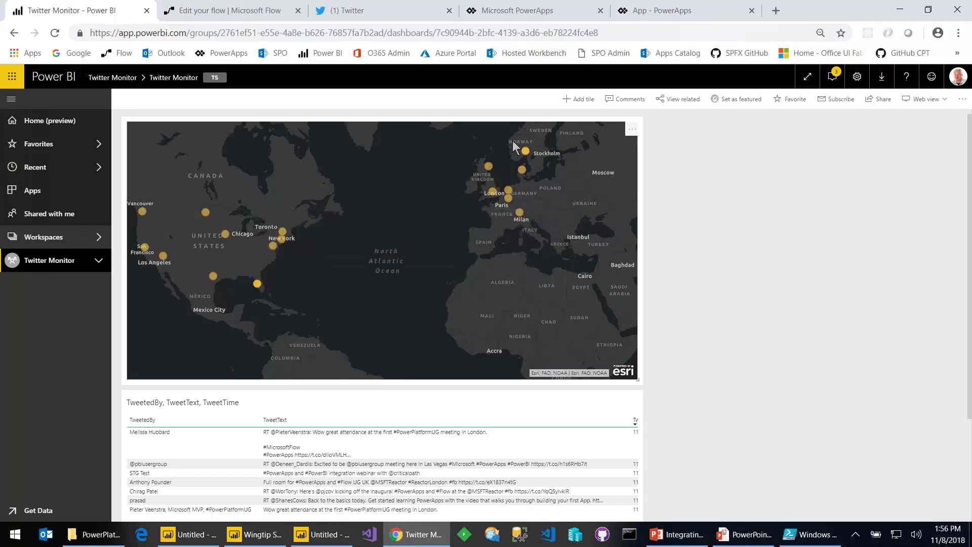
pyautogui.click(525, 154)
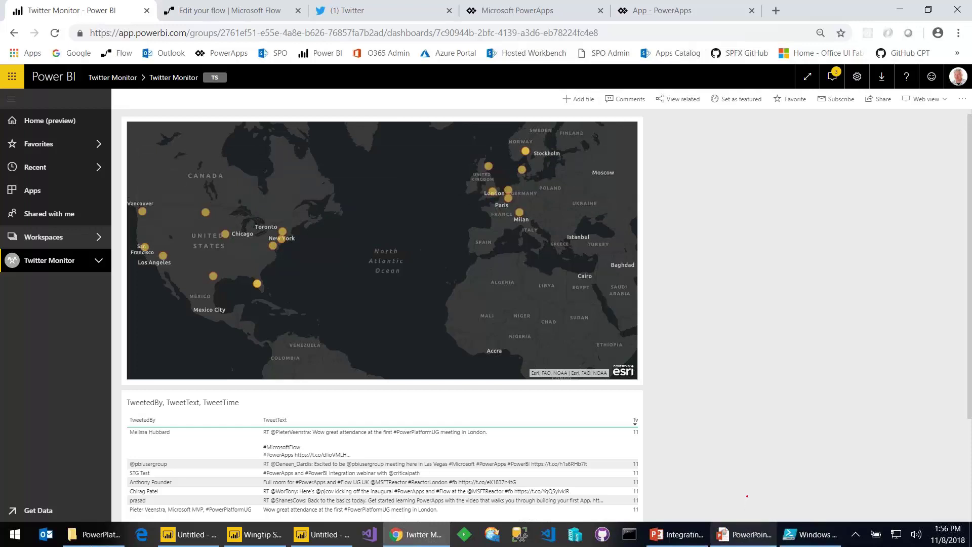
# Step: Switch to the PowerPoint slide show, advance from the agenda to the demo slide and return to the browser
pyautogui.click(743, 541)
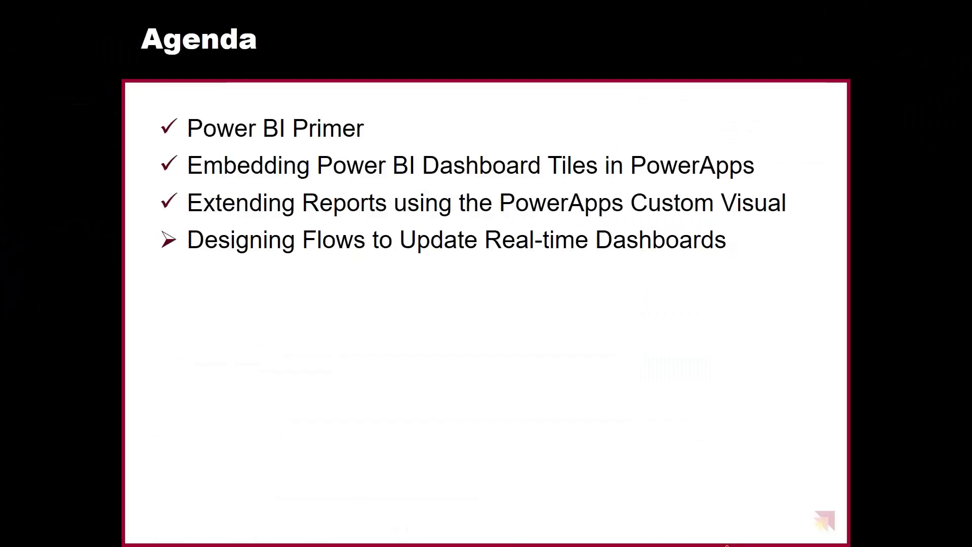
pyautogui.press('Right')
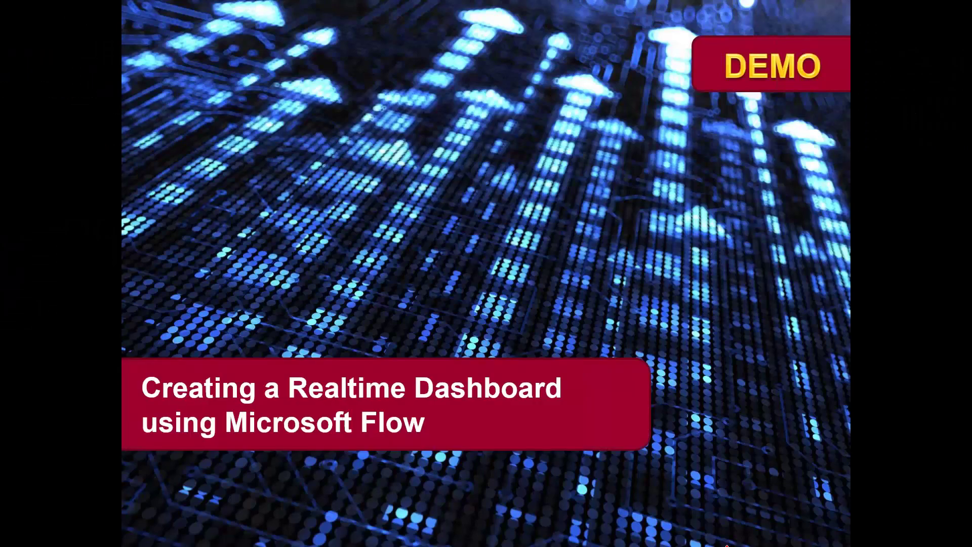
pyautogui.hotkey('alt', 'Tab')
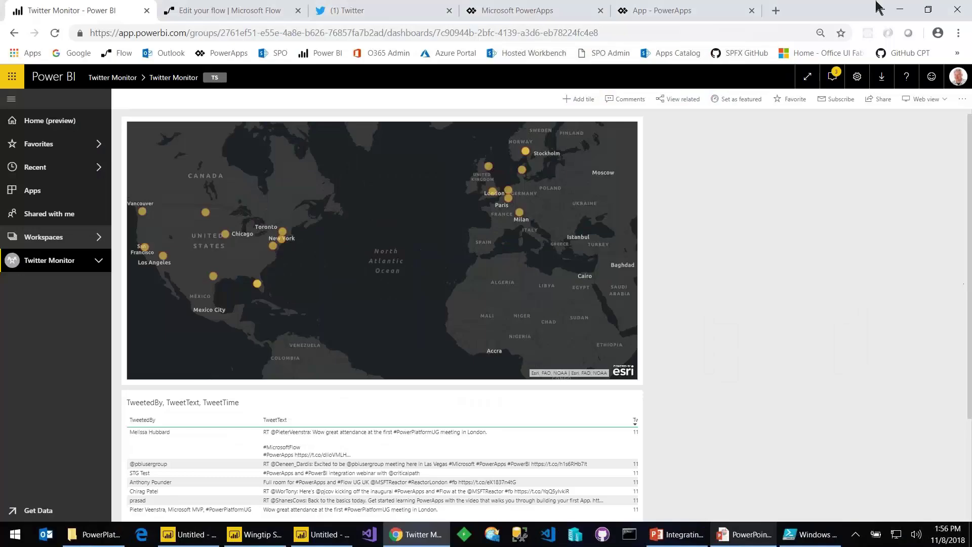
# Step: Open the website criticalpathtraining.com in a new browser tab
pyautogui.click(775, 10)
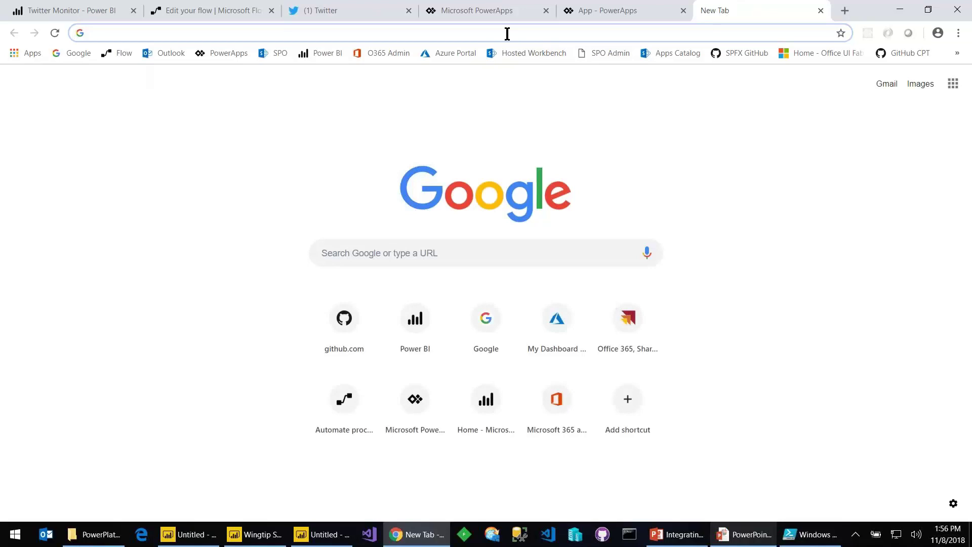
pyautogui.write('criticalpathtraining.com')
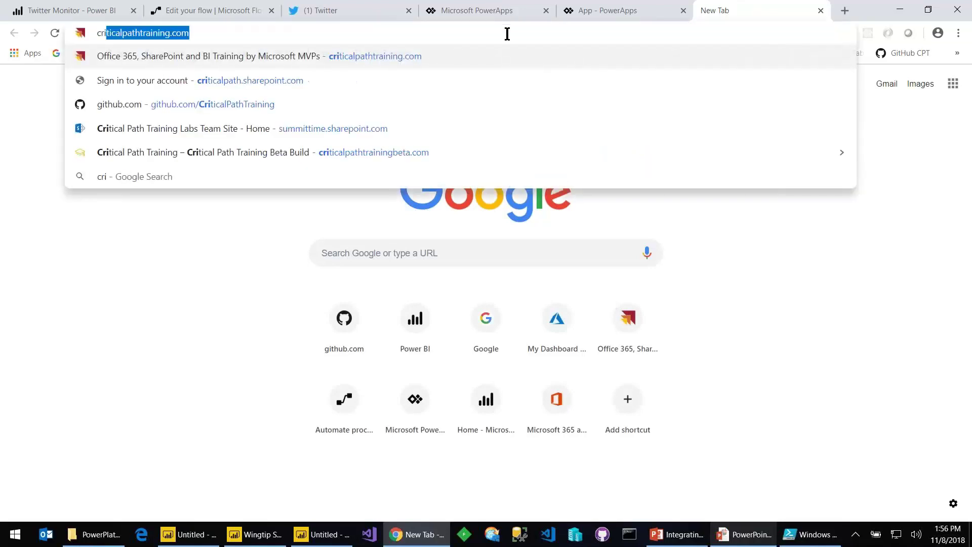
pyautogui.press('Return')
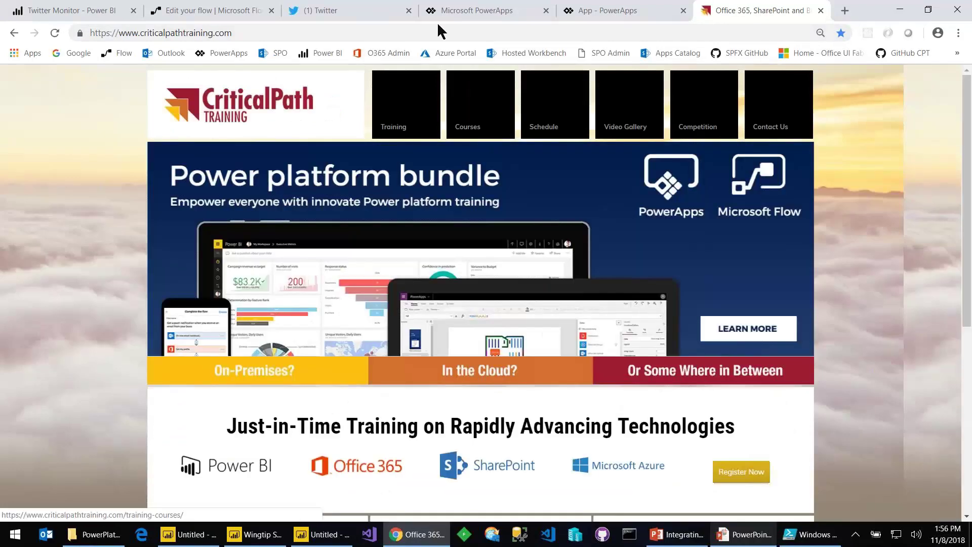
# Step: Look over the Power BI Certification Bootcamp course page and open the Deep Dive into PowerApps and Flow course page
pyautogui.moveTo(482, 120)
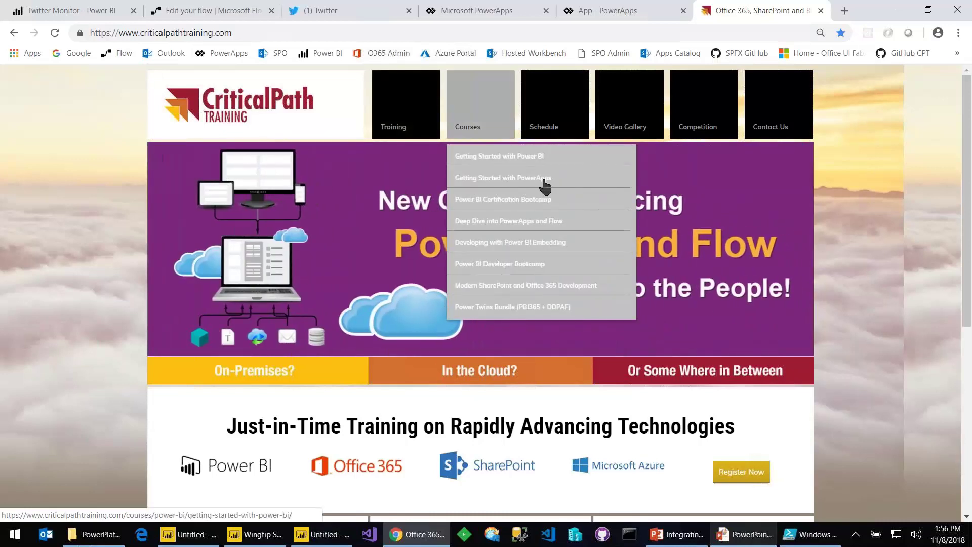
pyautogui.click(524, 202)
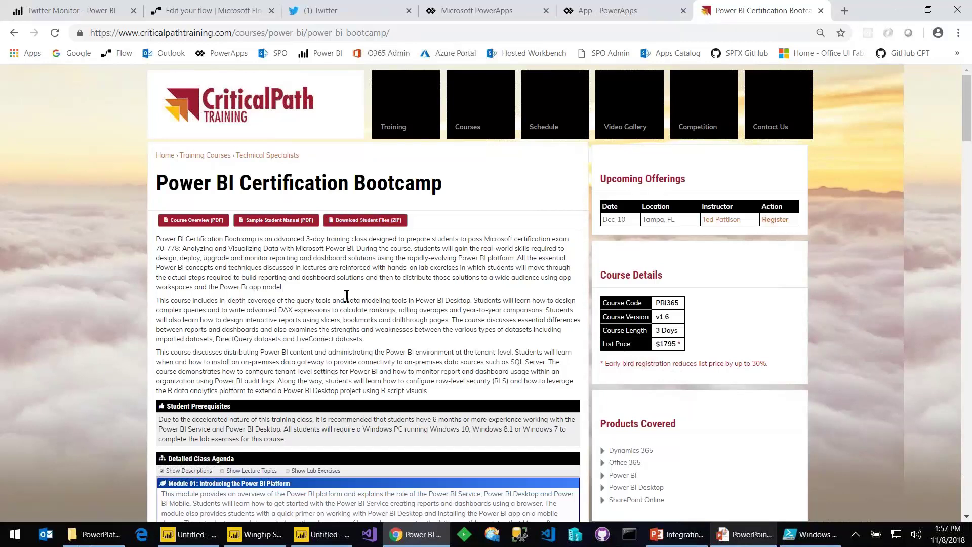
pyautogui.scroll(-2, 334, 314)
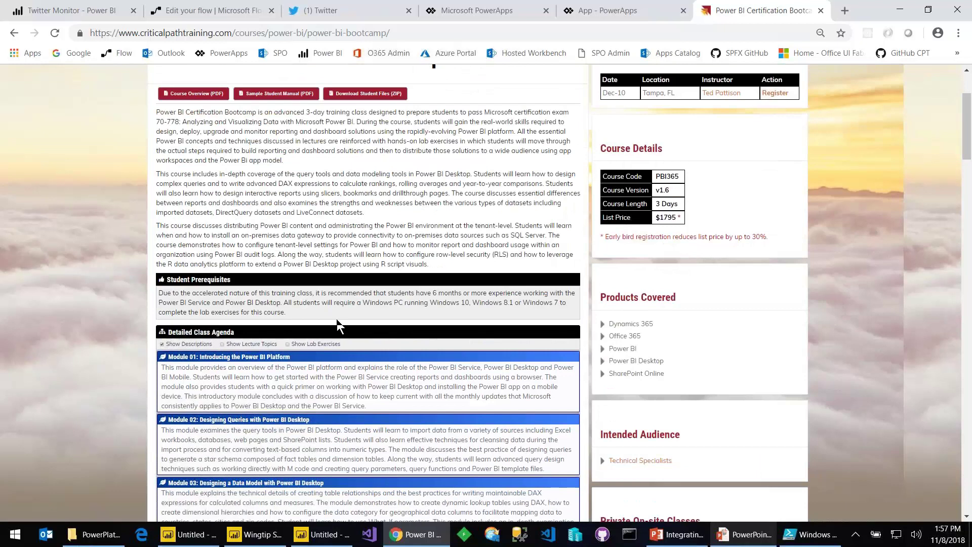
pyautogui.scroll(2, 338, 324)
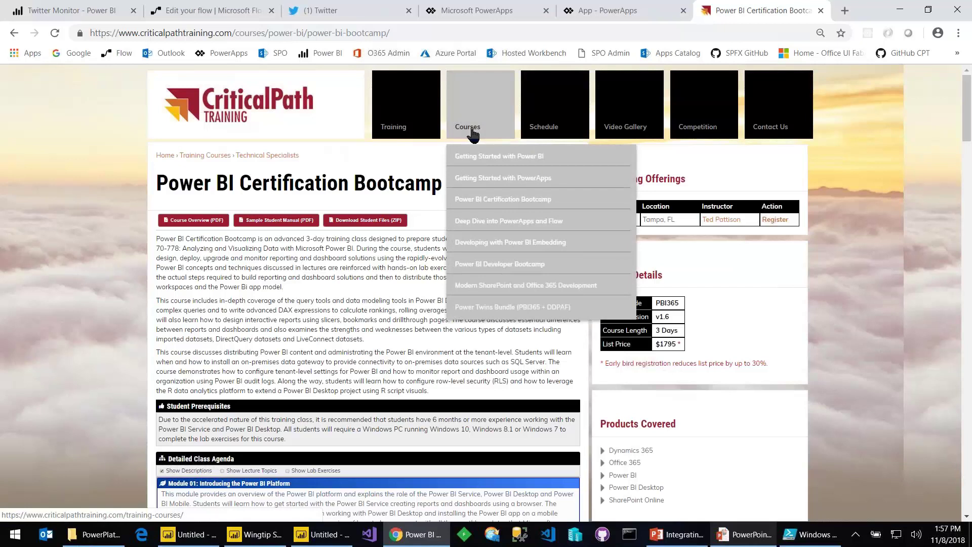
pyautogui.click(548, 229)
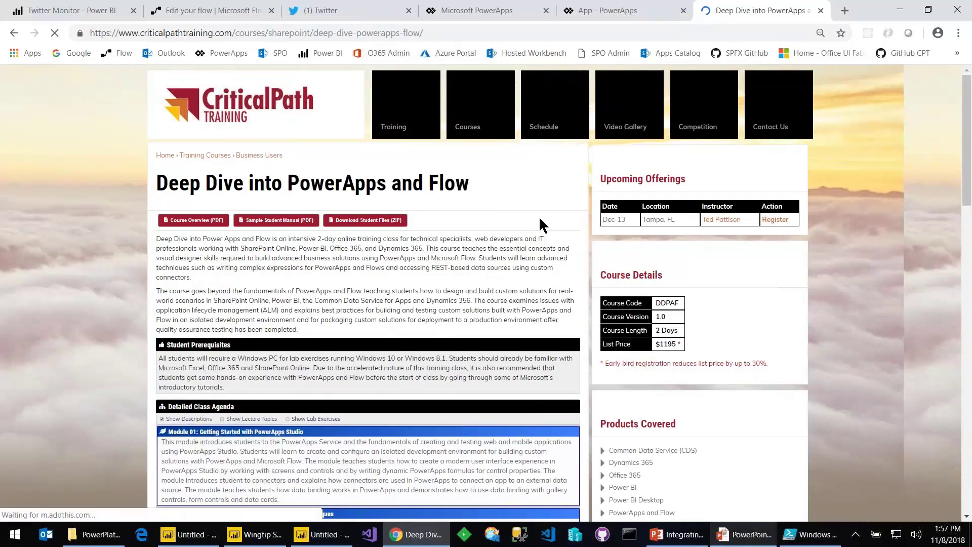